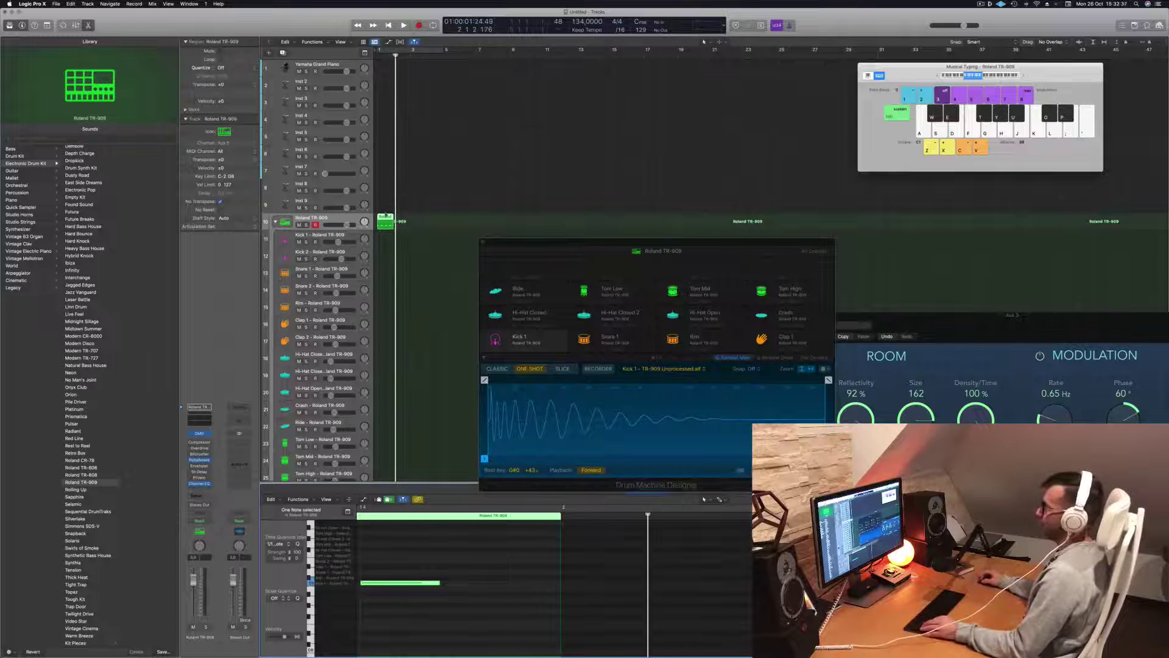
# Step: Place the kick regions on the Kick 1 track in bars 1 to 4 and transpose all their notes down four semitones
pyautogui.moveTo(386, 216); pyautogui.dragTo(383, 240)
pyautogui.keyDown('shift'); pyautogui.click(379, 224); pyautogui.keyUp('shift')
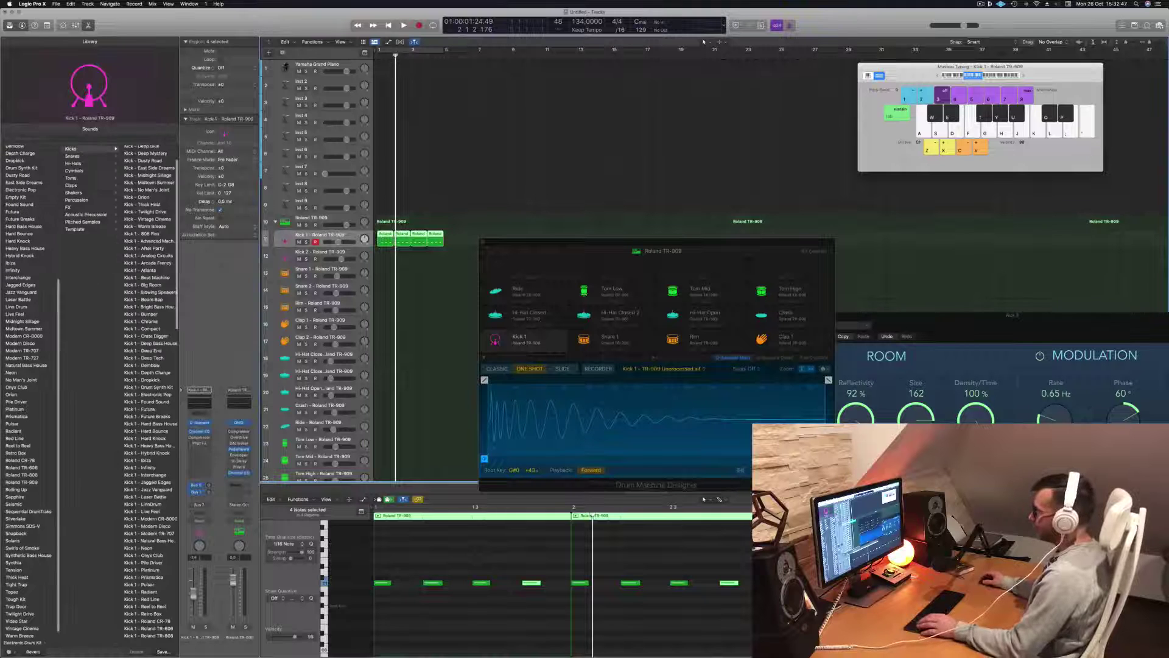
pyautogui.click(430, 617)
pyautogui.press('super+a')
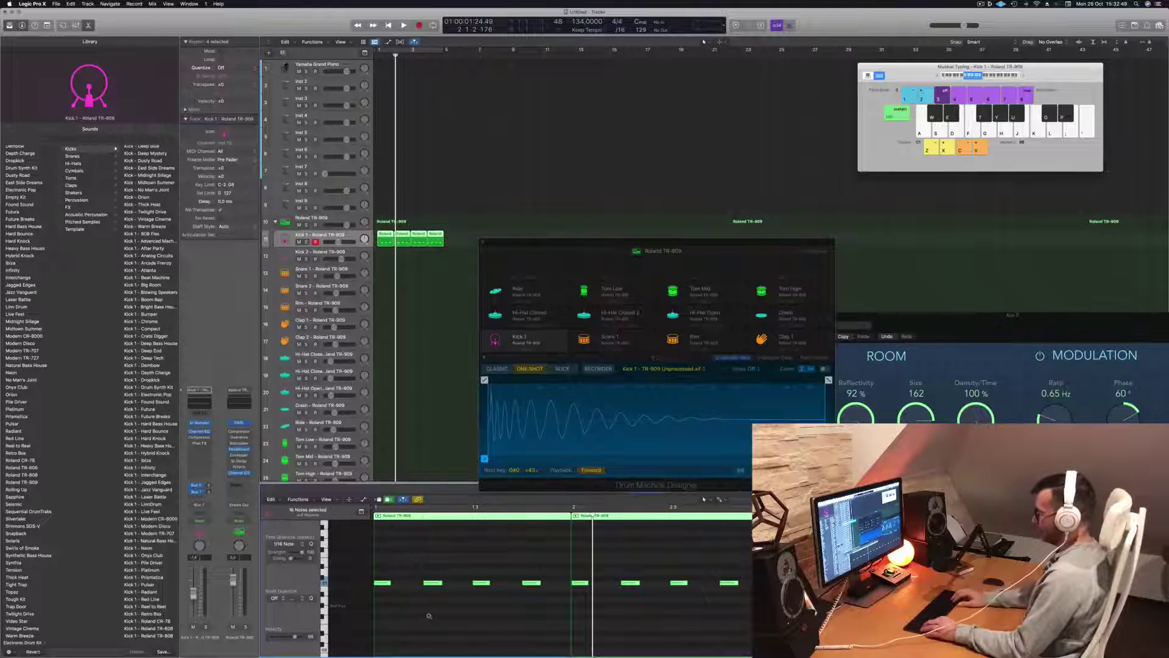
pyautogui.hotkey('alt', 'Down')
pyautogui.hotkey('alt', 'Down')
pyautogui.hotkey('alt', 'Down')
pyautogui.hotkey('alt', 'Down')
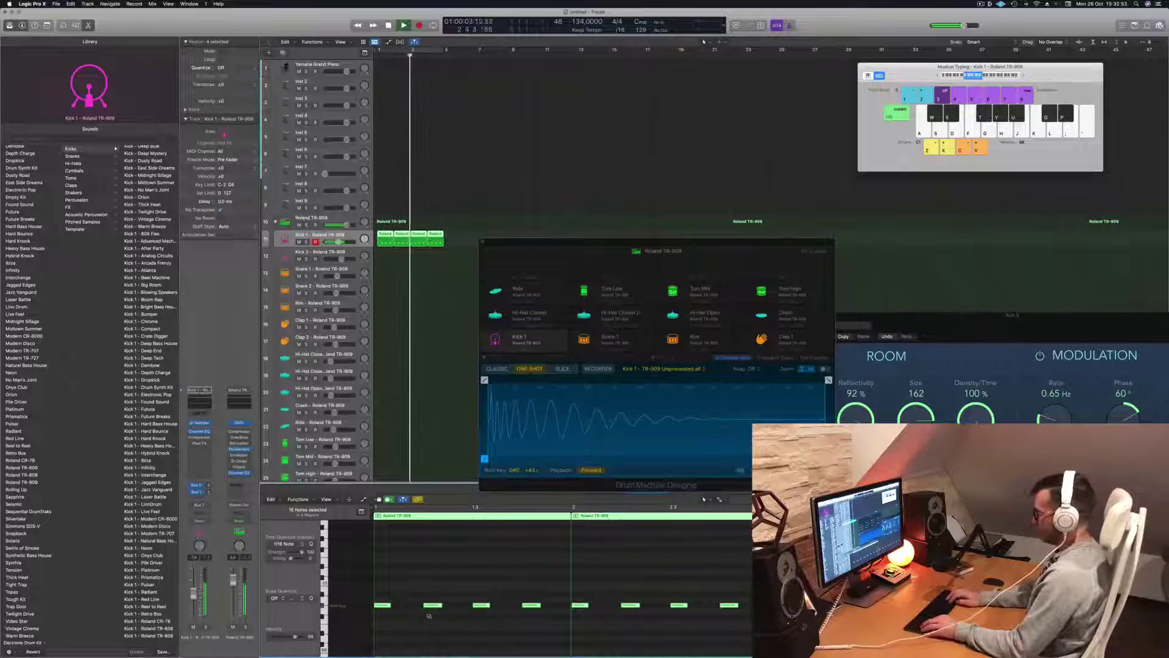
# Step: Open the Quick Sampler of the Kick 1 track and arrange the plug-in windows clear of the kick regions
pyautogui.moveTo(626, 243); pyautogui.dragTo(579, 109)
pyautogui.press('space')
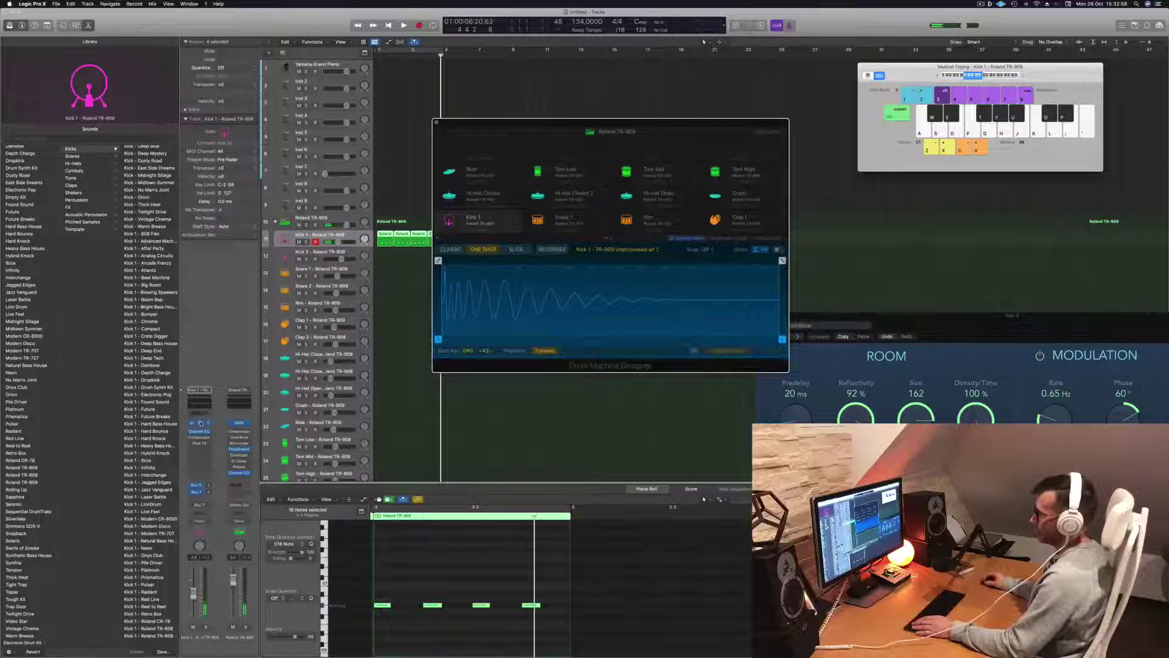
pyautogui.click(200, 423)
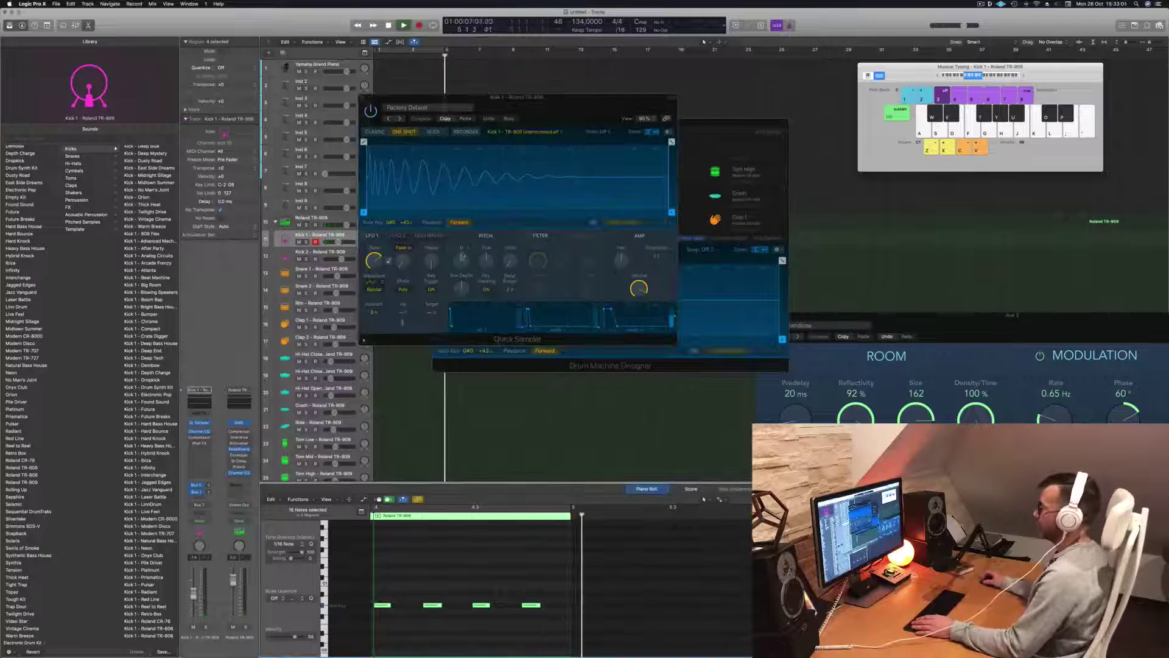
pyautogui.moveTo(447, 98); pyautogui.dragTo(606, 101)
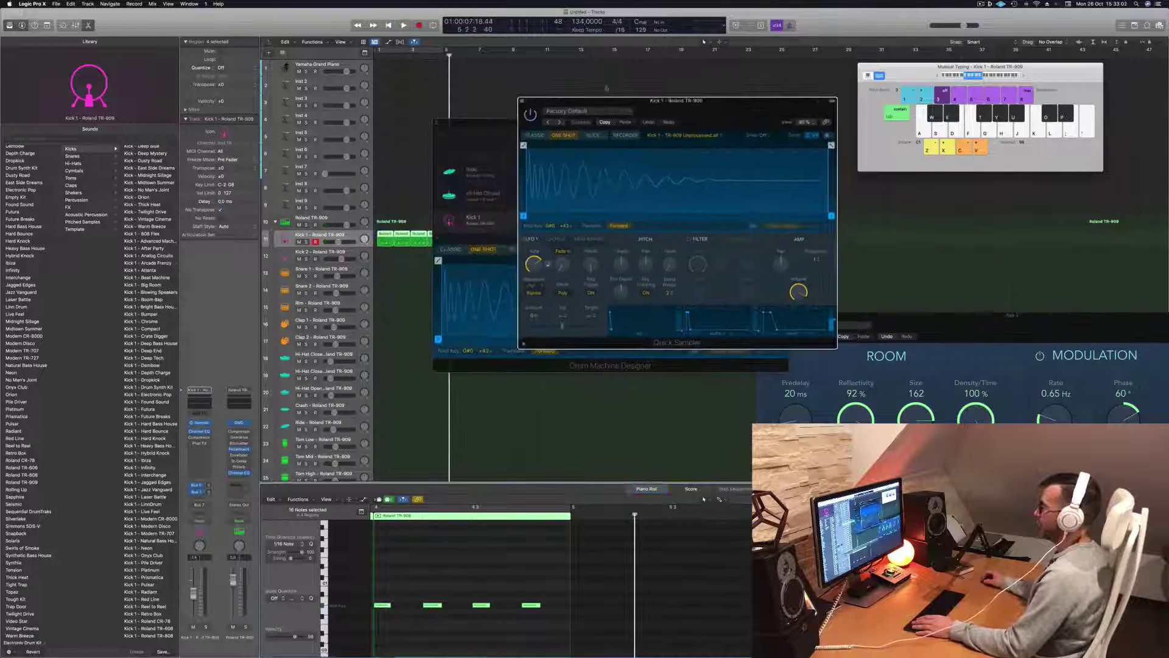
# Step: Loop the kick regions and tune the Kick 1 sample down with the coarse pitch control while listening
pyautogui.click(436, 49)
pyautogui.press('space')
pyautogui.click(618, 263)
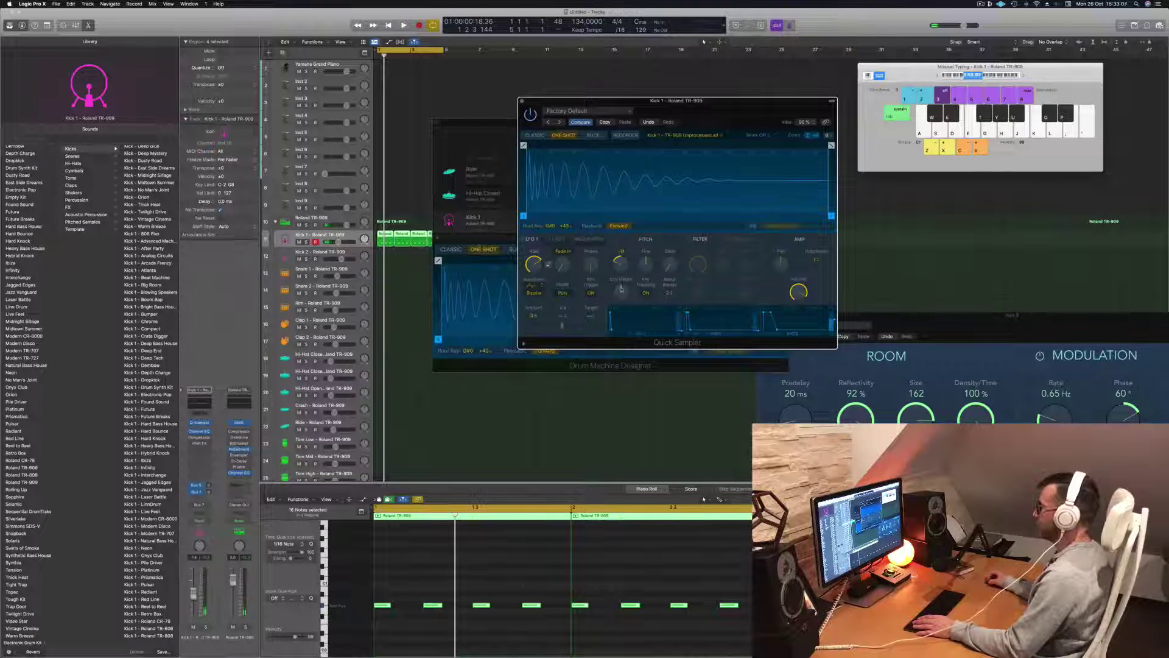
pyautogui.press('space')
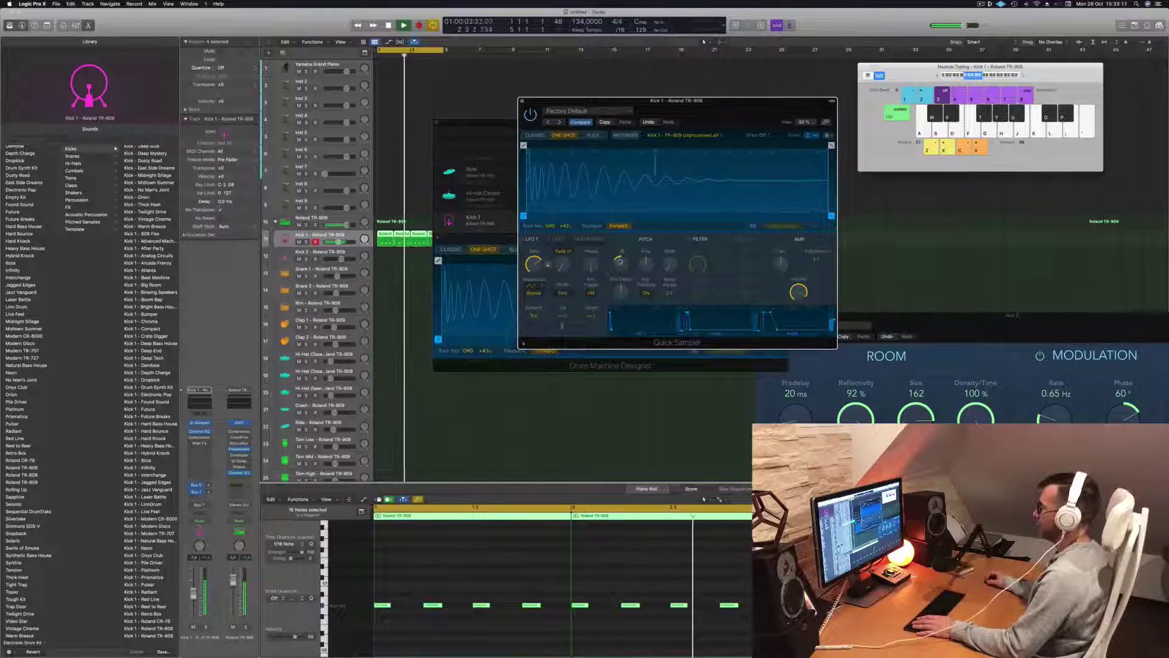
pyautogui.moveTo(620, 264); pyautogui.dragTo(620, 258)
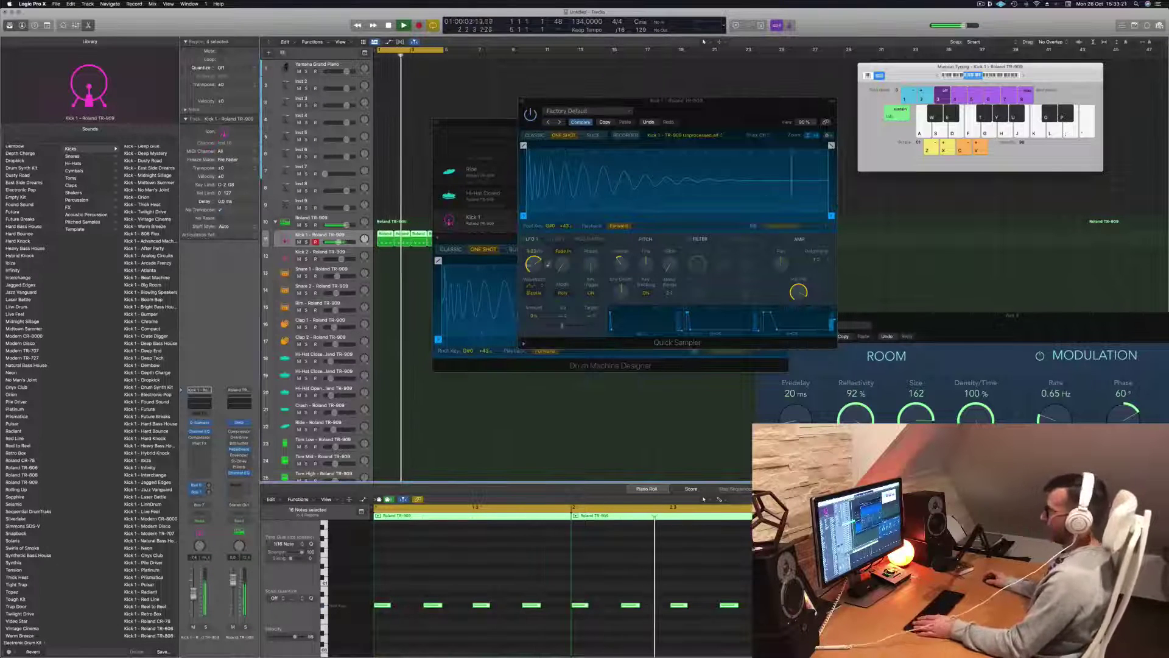
# Step: Close the Quick Sampler and move the Drum Machine Designer window clear of the kick regions
pyautogui.moveTo(714, 119); pyautogui.dragTo(784, 187)
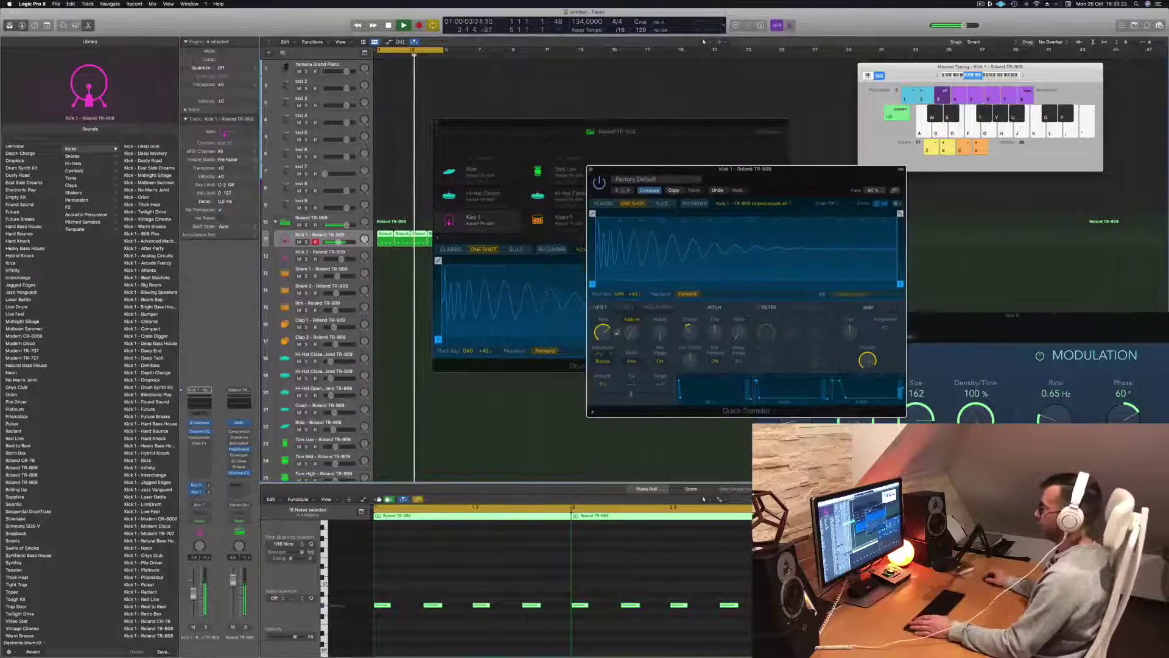
pyautogui.click(590, 170)
pyautogui.click(514, 130)
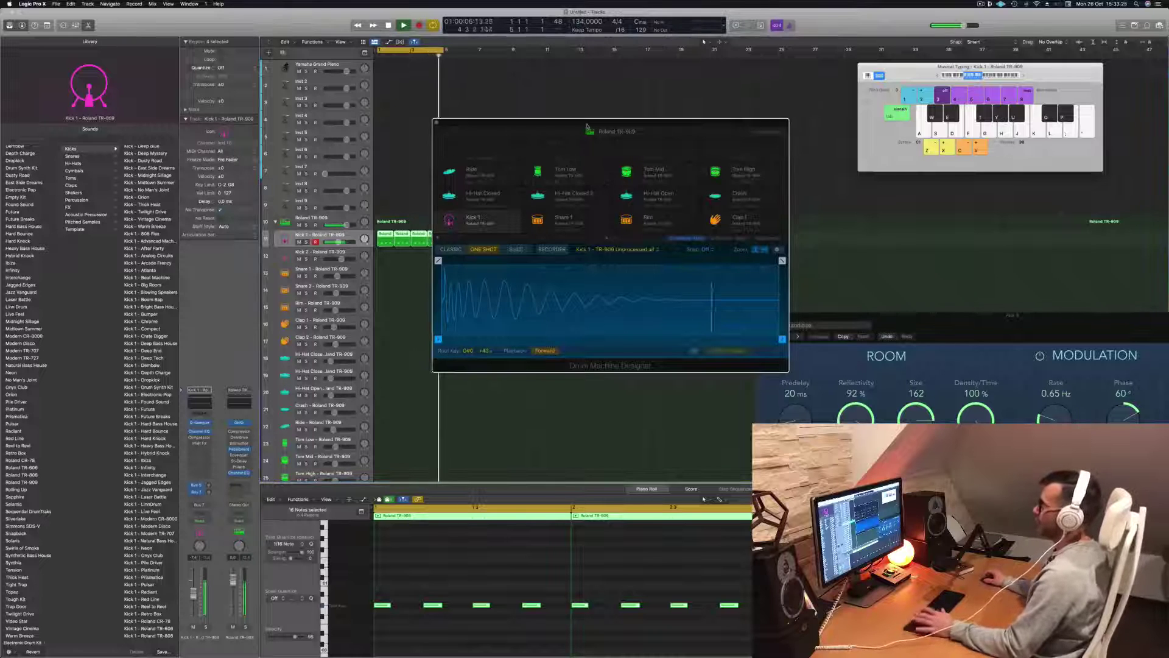
pyautogui.moveTo(548, 127); pyautogui.dragTo(726, 166)
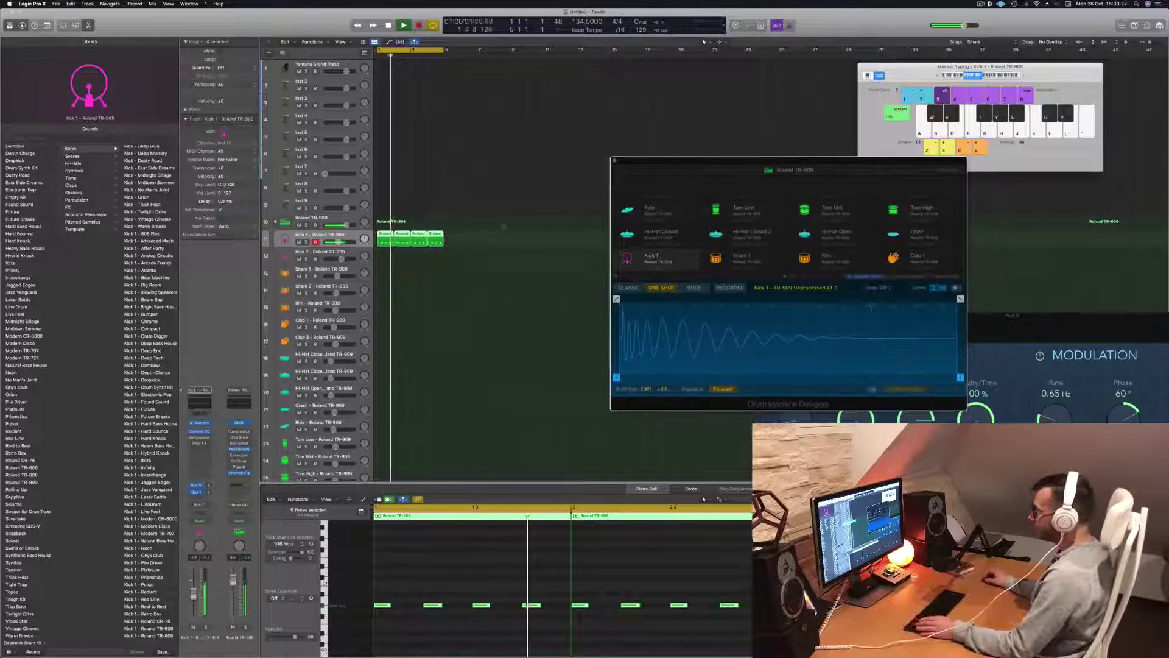
# Step: Copy the four kick regions to bars 5 to 8, extend the cycle range to bar 9 and audition the loop
pyautogui.press('space')
pyautogui.click(391, 236)
pyautogui.moveTo(391, 237); pyautogui.dragTo(457, 236)
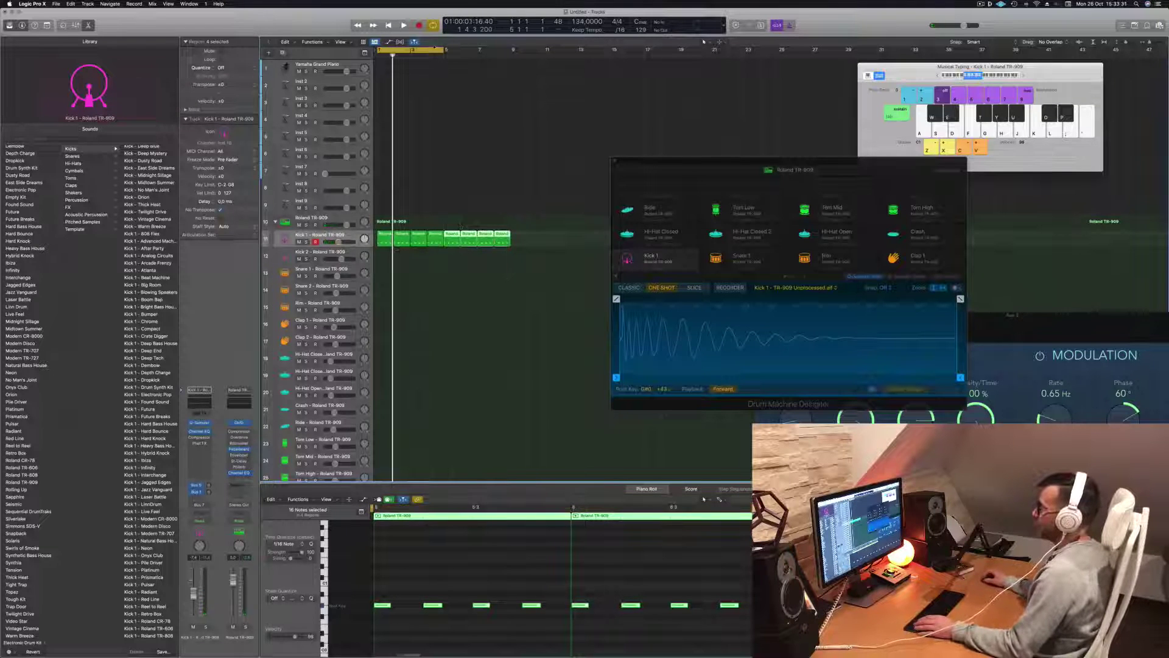
pyautogui.moveTo(443, 51); pyautogui.dragTo(510, 51)
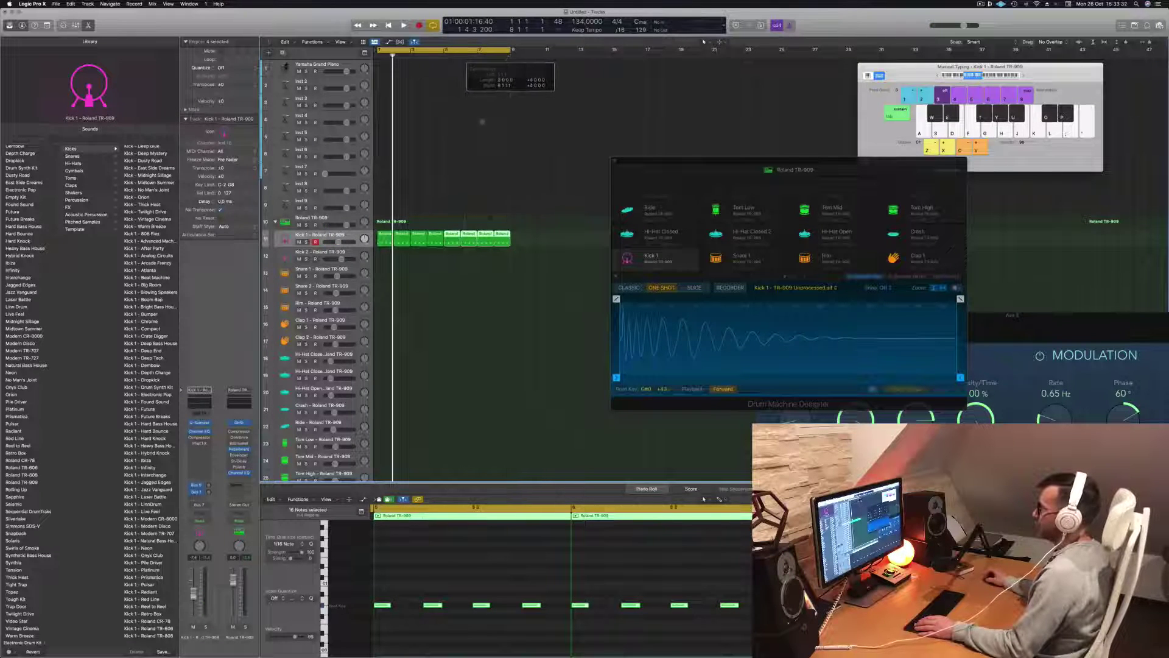
pyautogui.press('space')
pyautogui.press('space')
# Step: Copy the first kick region onto the Snare 1 track and delete the note on beat 1
pyautogui.click(388, 236)
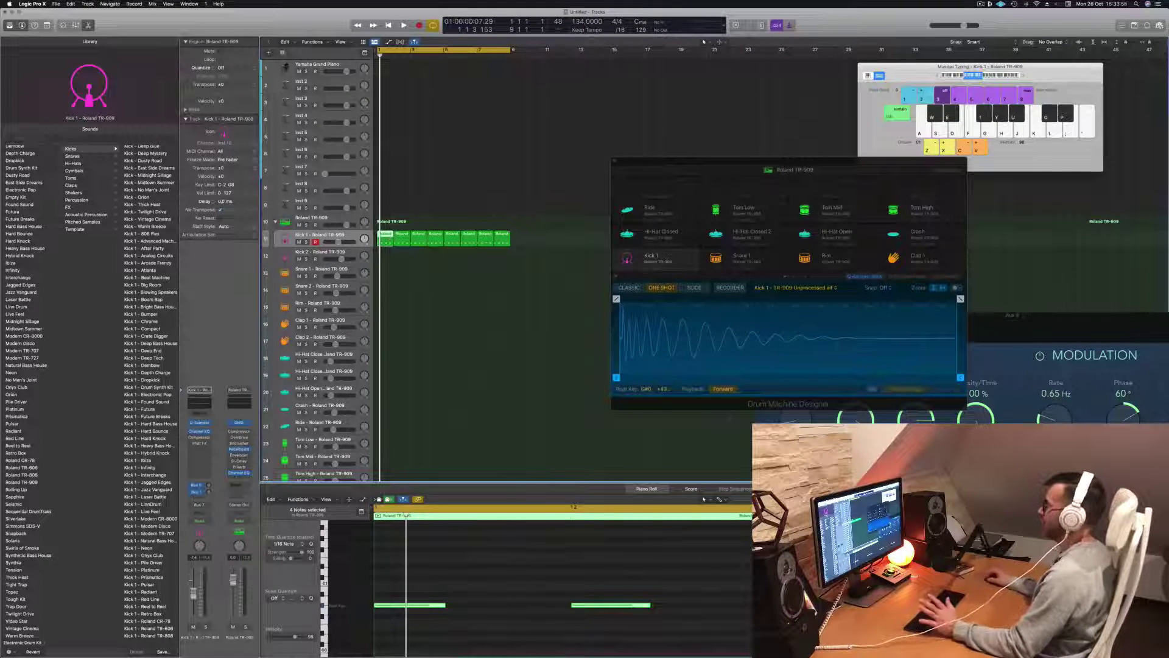
pyautogui.moveTo(695, 159); pyautogui.dragTo(649, 149)
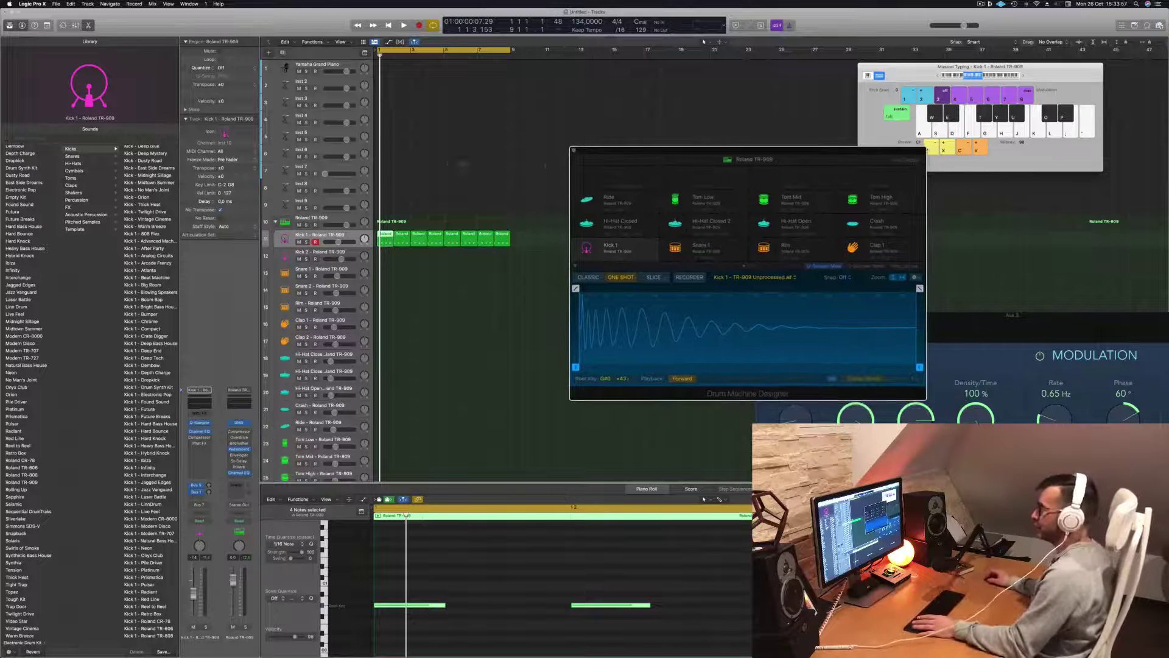
pyautogui.moveTo(385, 233); pyautogui.dragTo(387, 273)
pyautogui.moveTo(473, 567); pyautogui.dragTo(380, 648)
pyautogui.press('Delete')
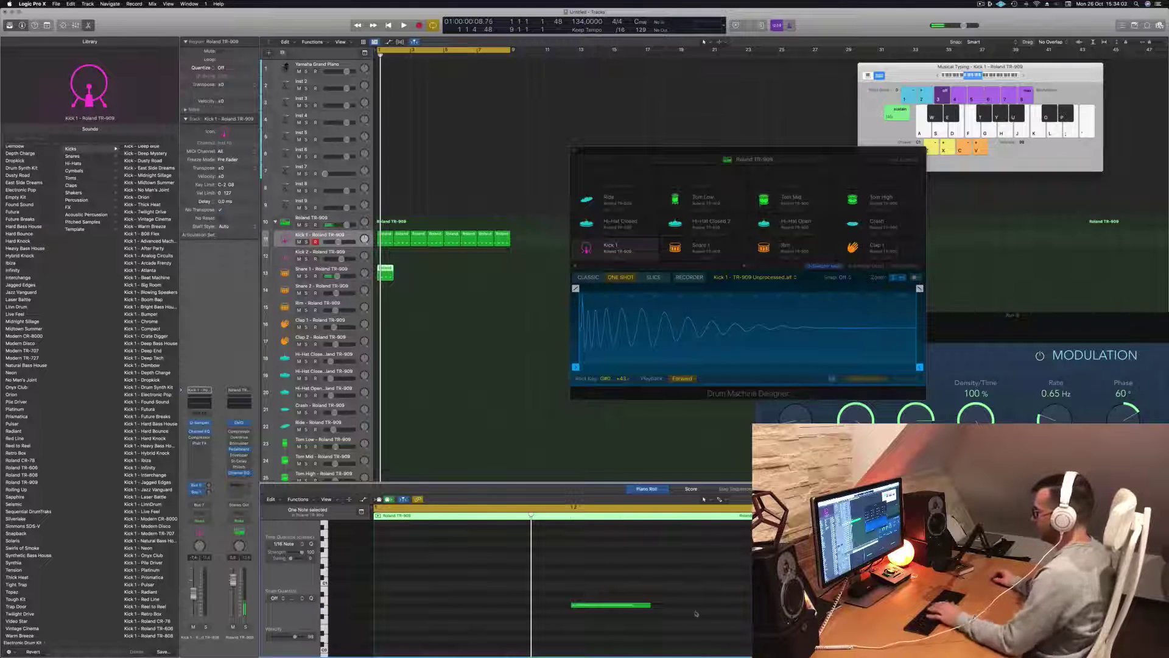
# Step: Leave only the notes on beats 2 and 4 in the Snare 1 region and audition the pattern
pyautogui.keyDown('ctrl'); pyautogui.keyDown('alt'); pyautogui.click(507, 588); pyautogui.keyUp('alt'); pyautogui.keyUp('ctrl')
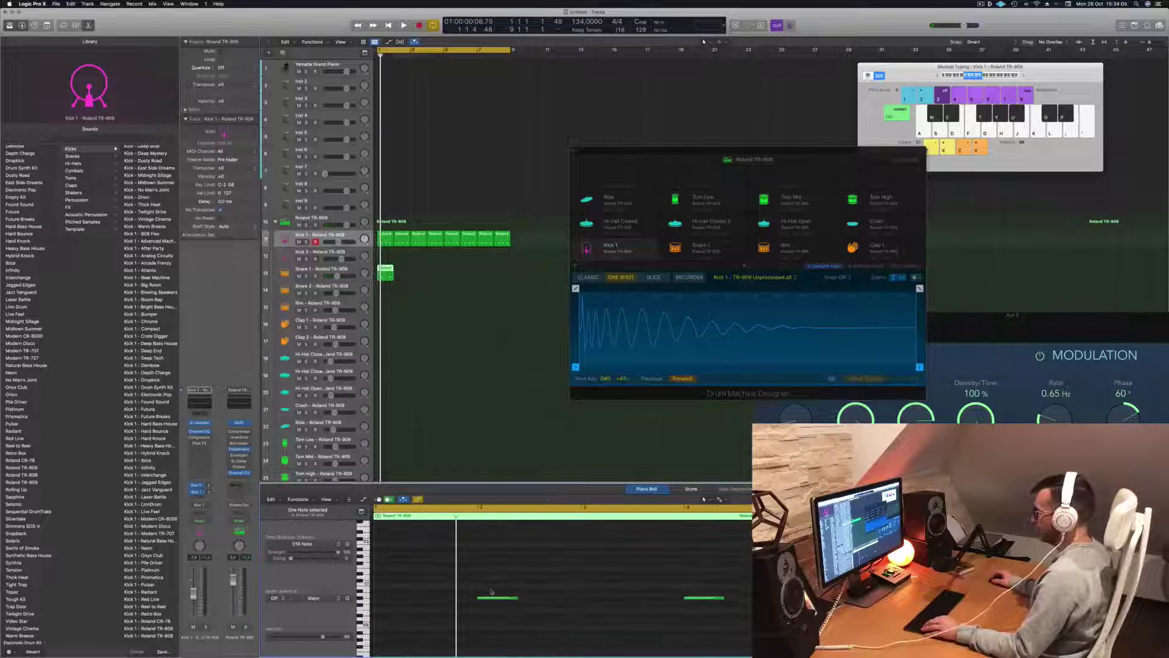
pyautogui.moveTo(490, 588); pyautogui.dragTo(755, 622)
pyautogui.press('super+a')
pyautogui.press('z')
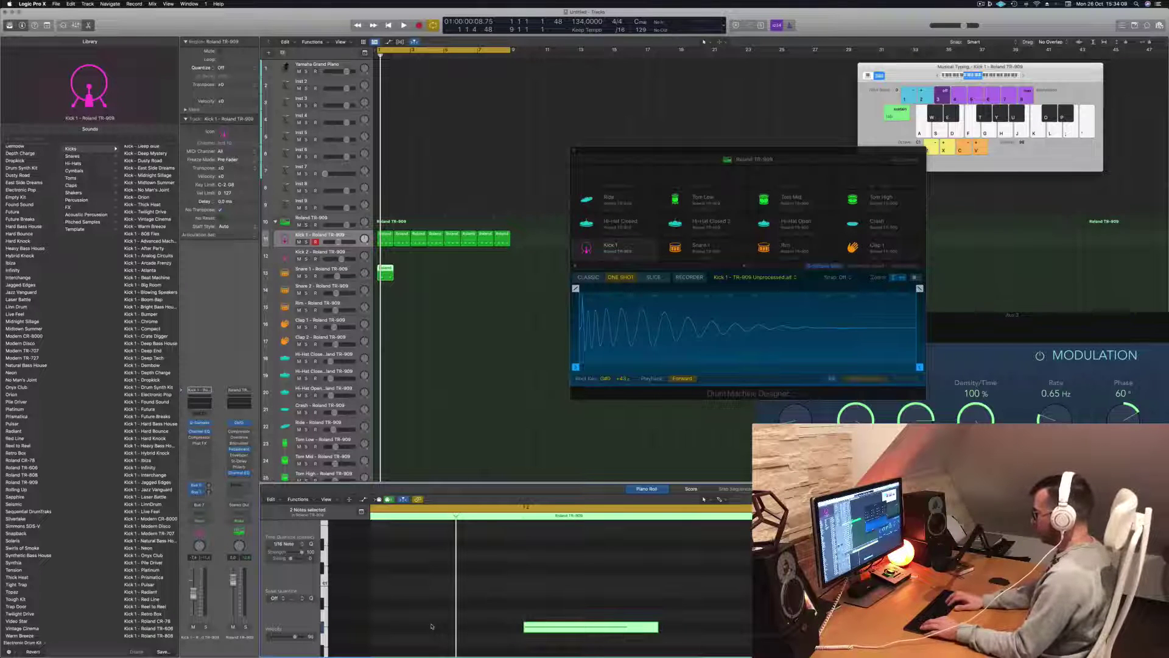
pyautogui.press('Delete')
pyautogui.scroll(5, 442, 622)
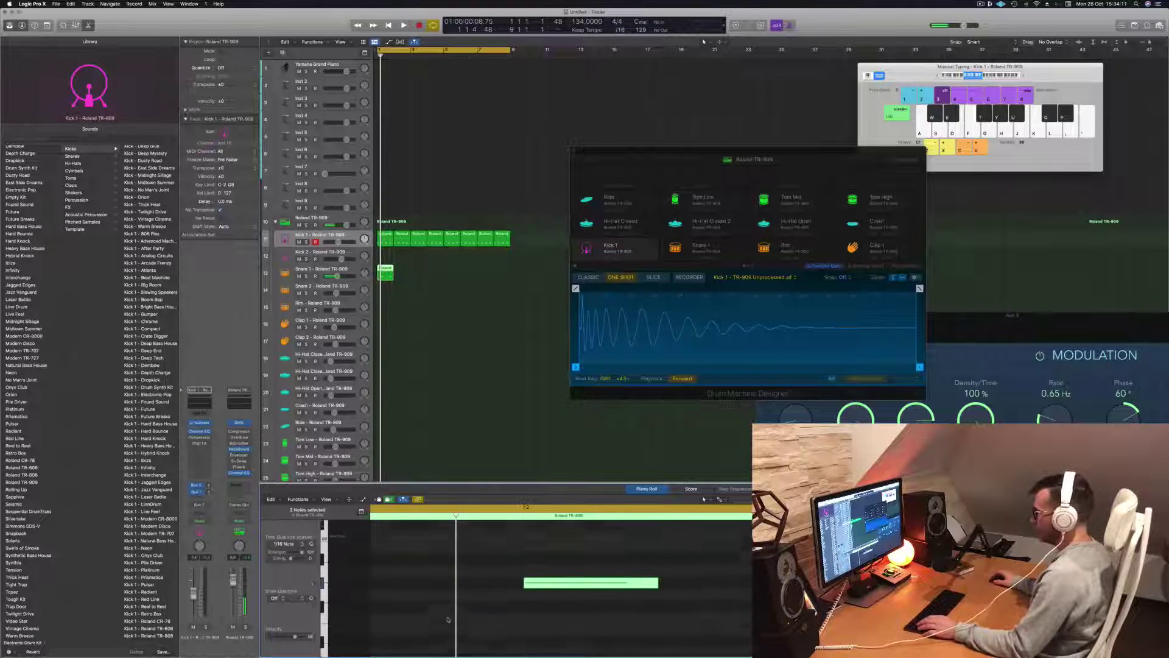
pyautogui.press('space')
pyautogui.press('space')
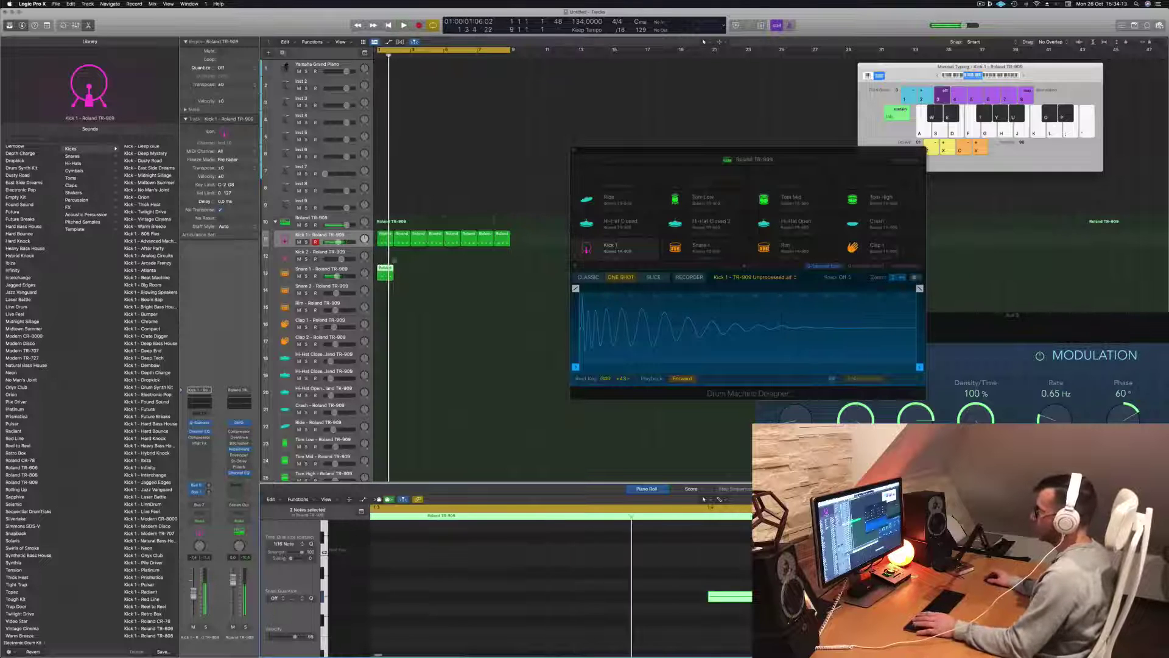
# Step: Copy the Snare 1 region through bar 8 and lower the Snare 1 track volume slightly during playback
pyautogui.moveTo(386, 274); pyautogui.dragTo(451, 272)
pyautogui.press('space')
pyautogui.moveTo(337, 276); pyautogui.dragTo(332, 277)
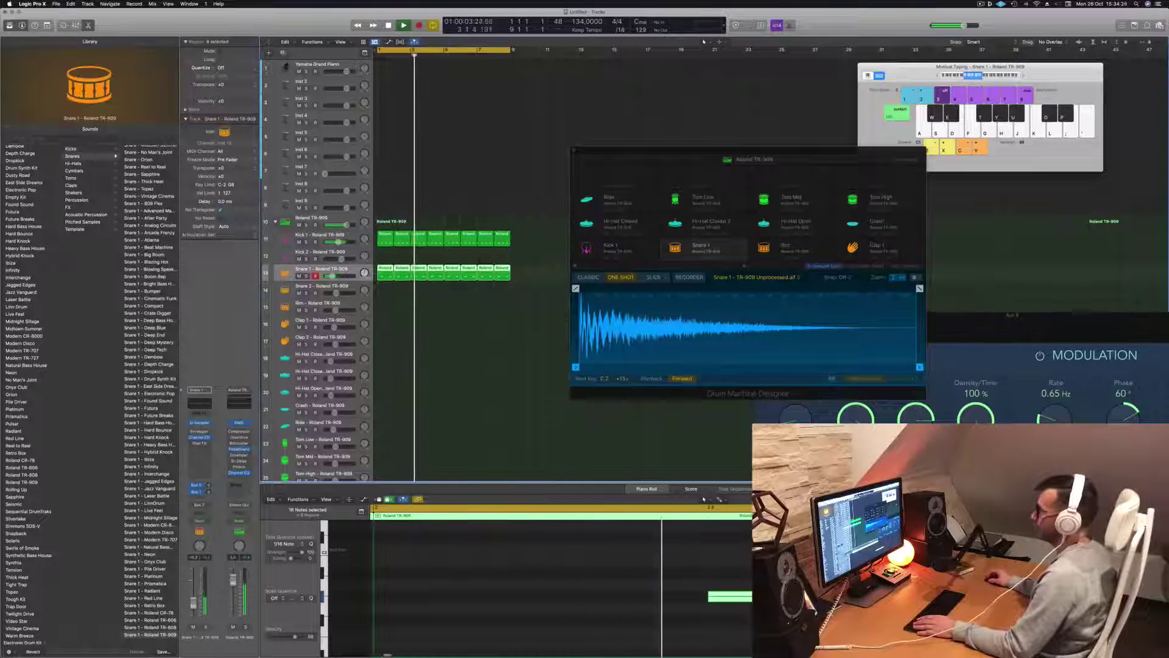
pyautogui.press('space')
# Step: Try the snare pattern on the Rim track by copying the Snare 1 regions there and nudging the second note earlier
pyautogui.moveTo(384, 270); pyautogui.dragTo(383, 307)
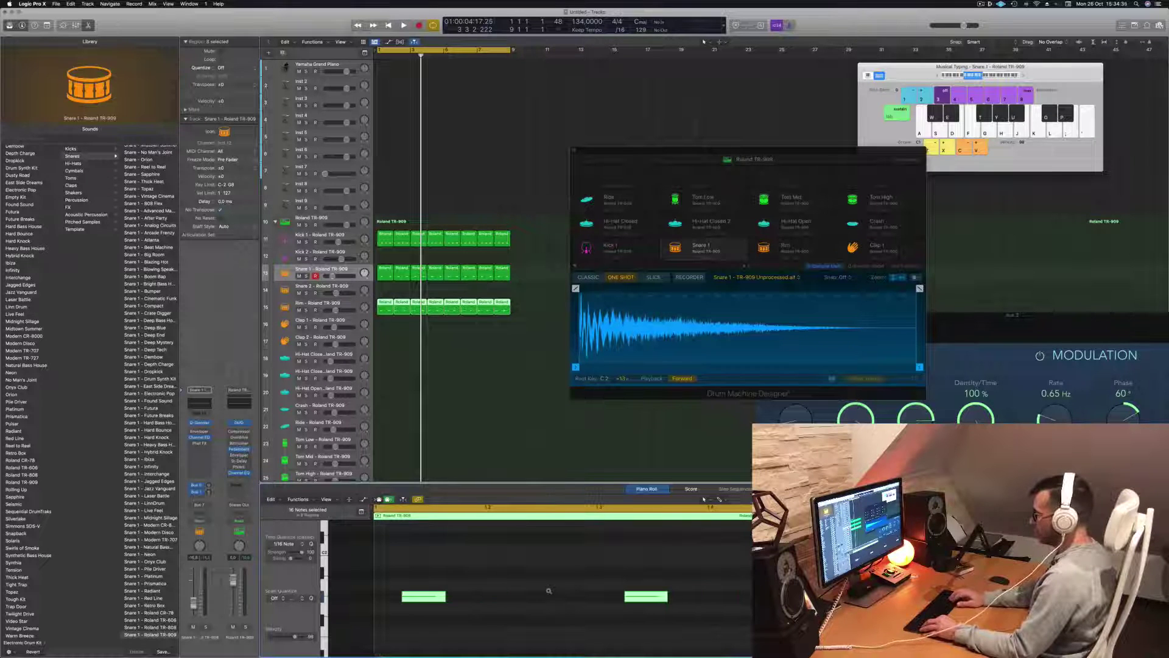
pyautogui.press('space')
pyautogui.press('Return')
pyautogui.press('space')
pyautogui.click(652, 600)
pyautogui.hotkey('alt', 'Left')
pyautogui.press('space')
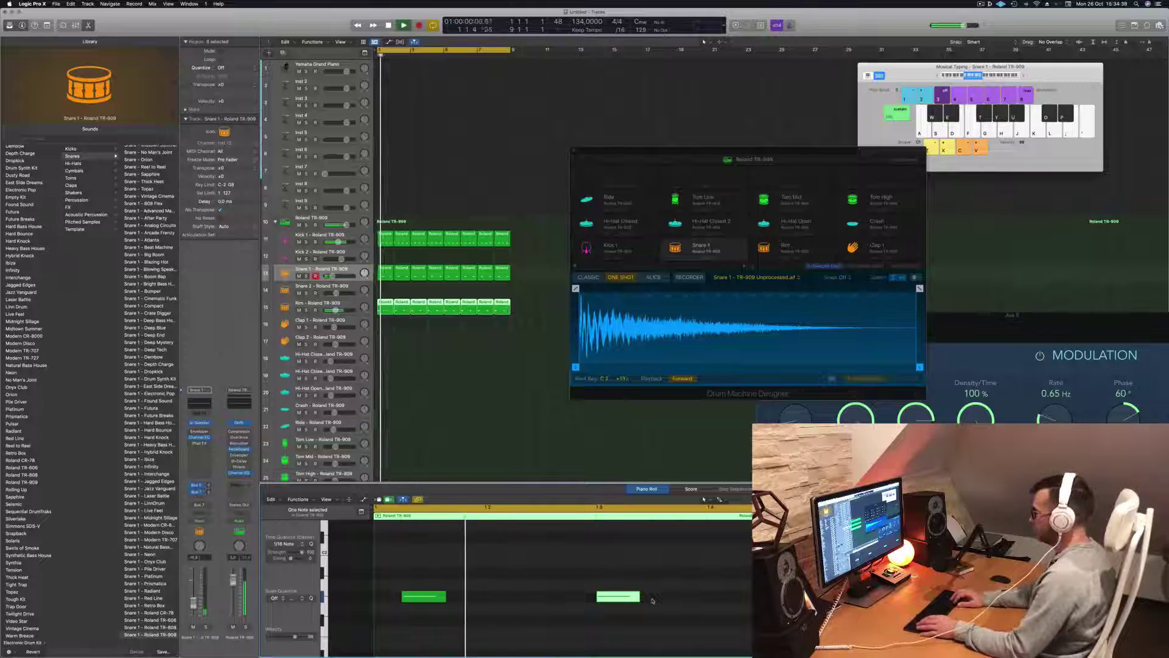
# Step: Try different timings for the two rim notes by nudging them earlier and later during looped playback
pyautogui.hotkey('alt', 'Left')
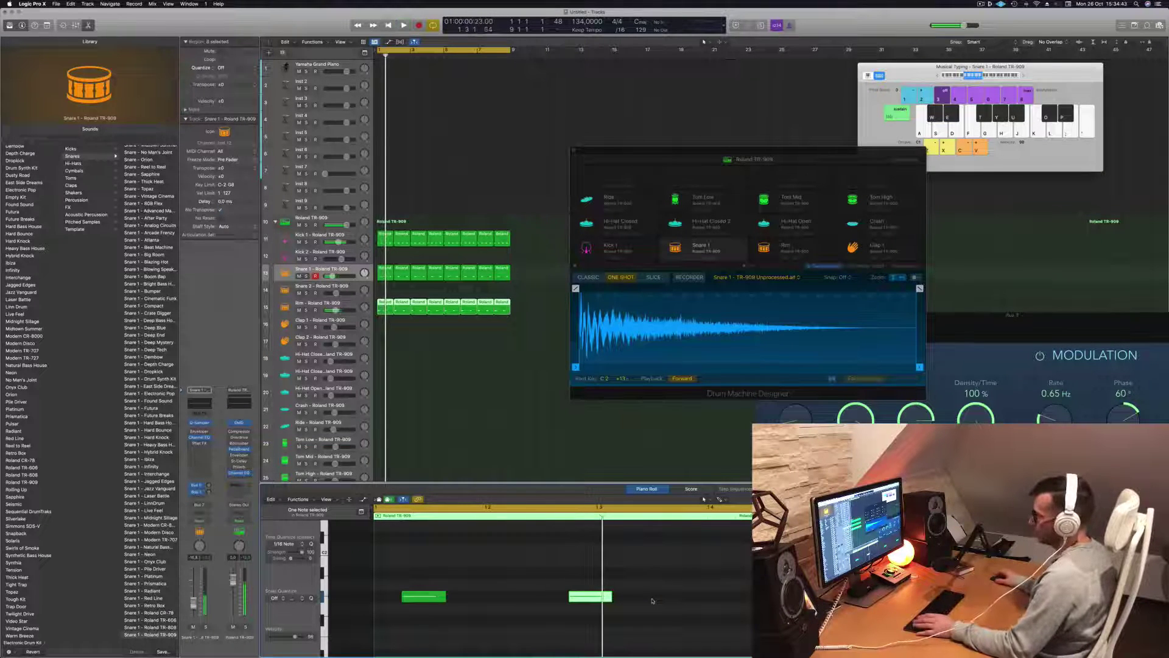
pyautogui.press('Left')
pyautogui.hotkey('alt', 'Right')
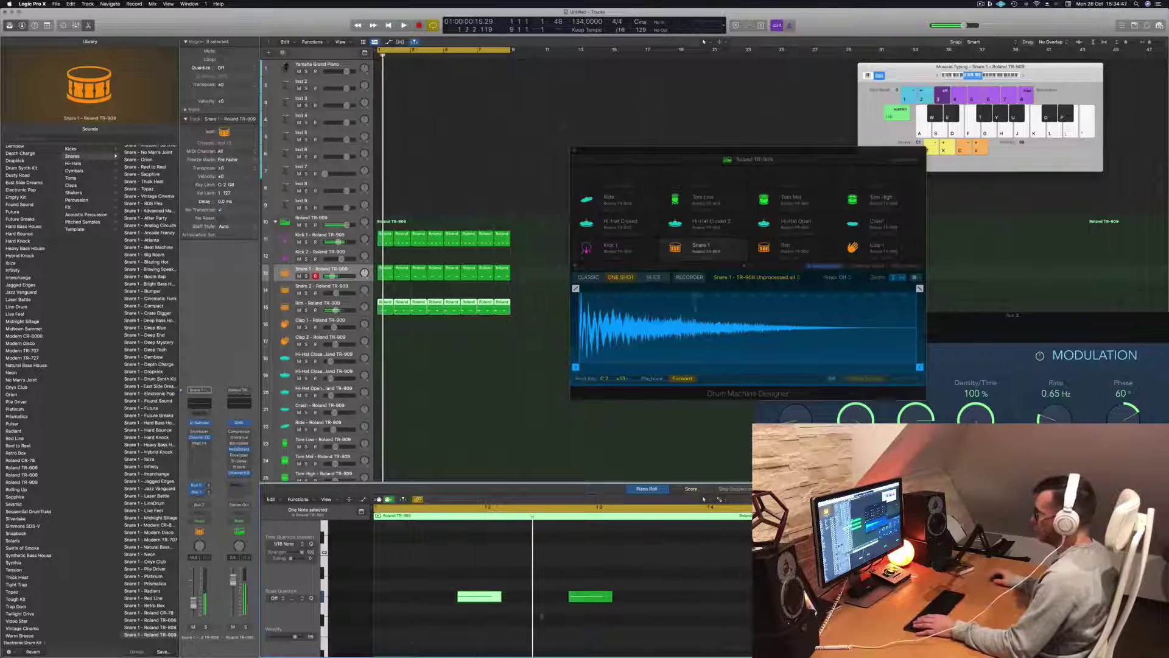
pyautogui.press('Right')
pyautogui.hotkey('alt', 'Right')
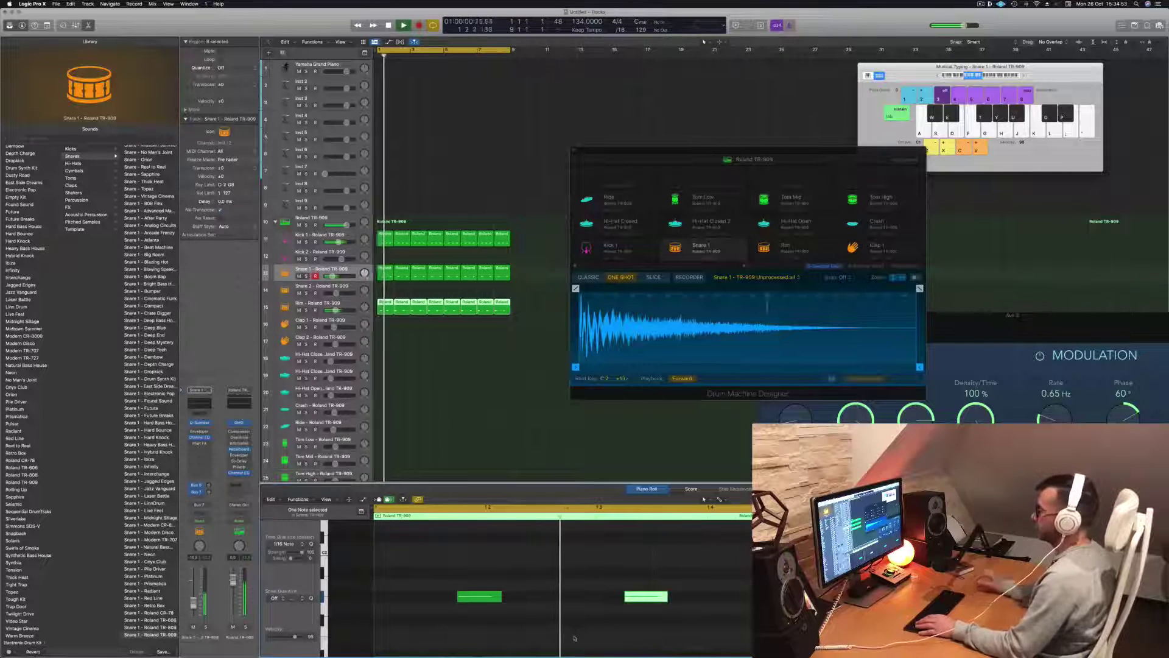
pyautogui.press('Left')
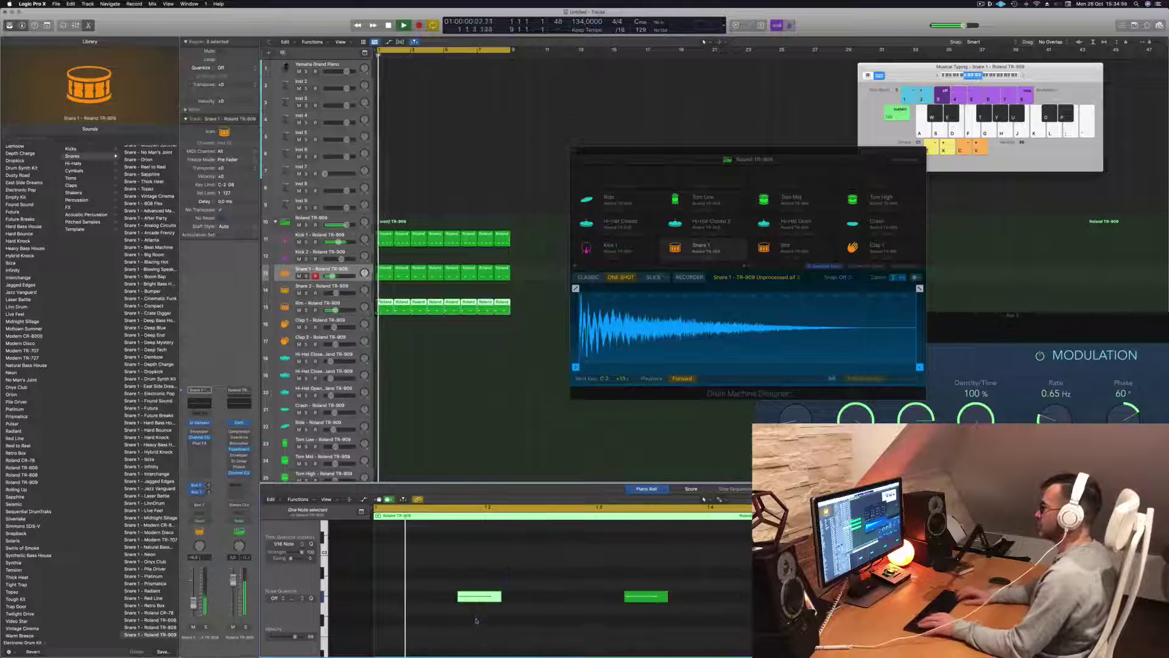
pyautogui.hotkey('alt', 'Right')
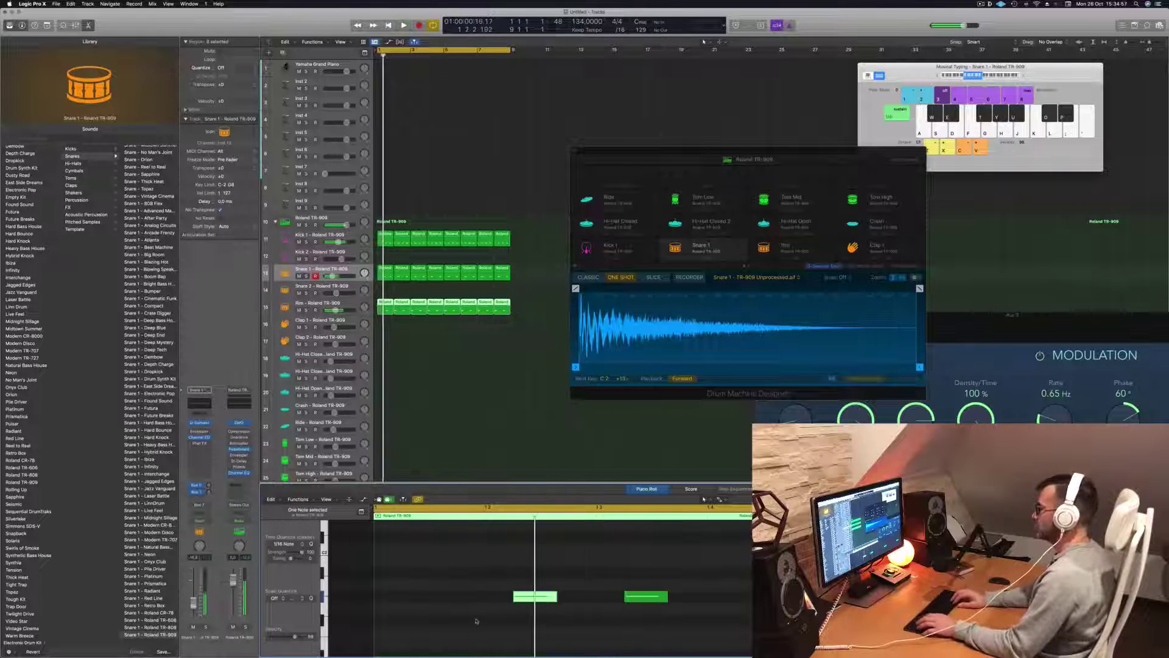
# Step: Stop playback and delete all regions from the Rim track
pyautogui.press('space')
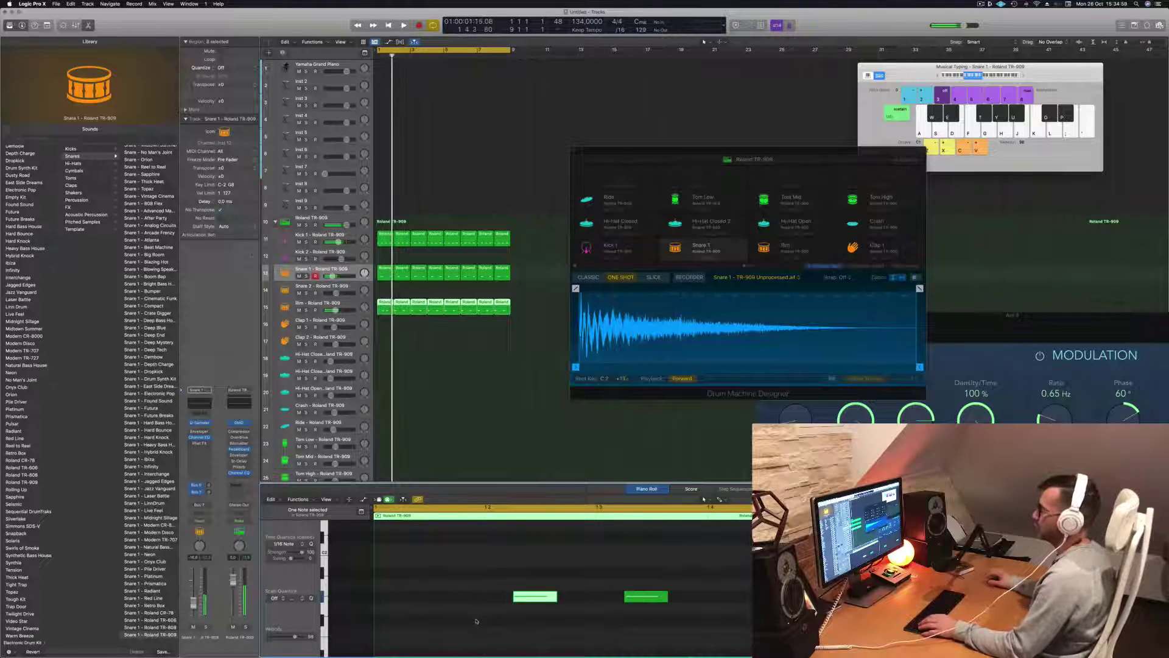
pyautogui.moveTo(528, 307); pyautogui.dragTo(386, 317)
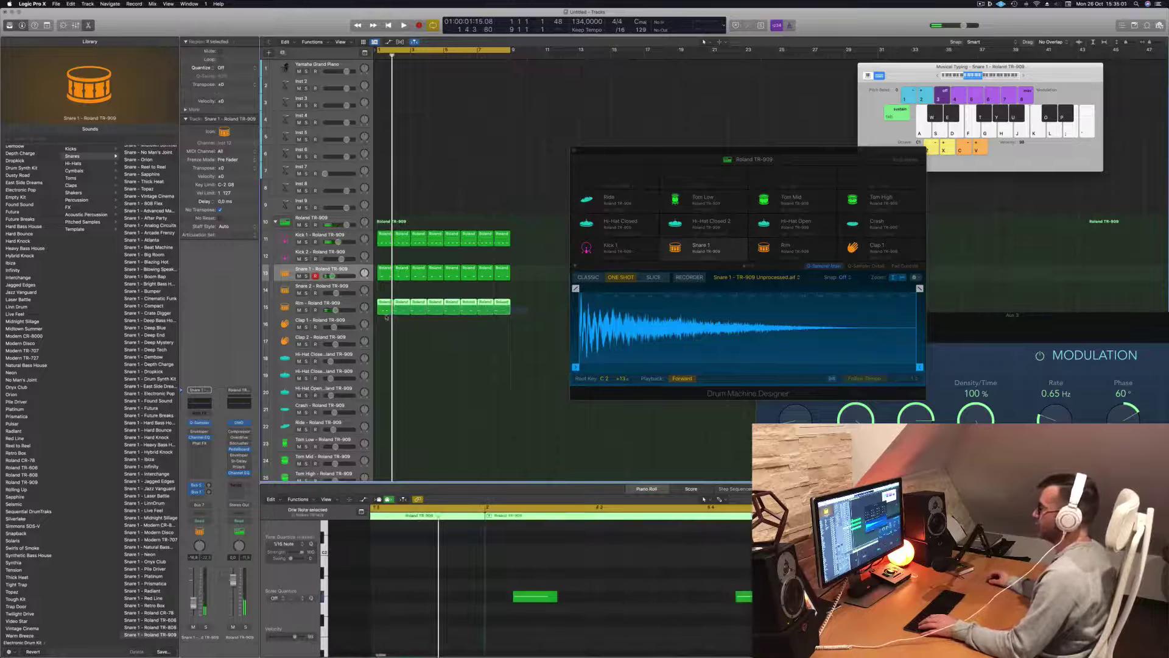
pyautogui.press('Delete')
# Step: Copy the first kick region onto the first closed hi-hat track and select all its notes in the Piano Roll
pyautogui.click(386, 270)
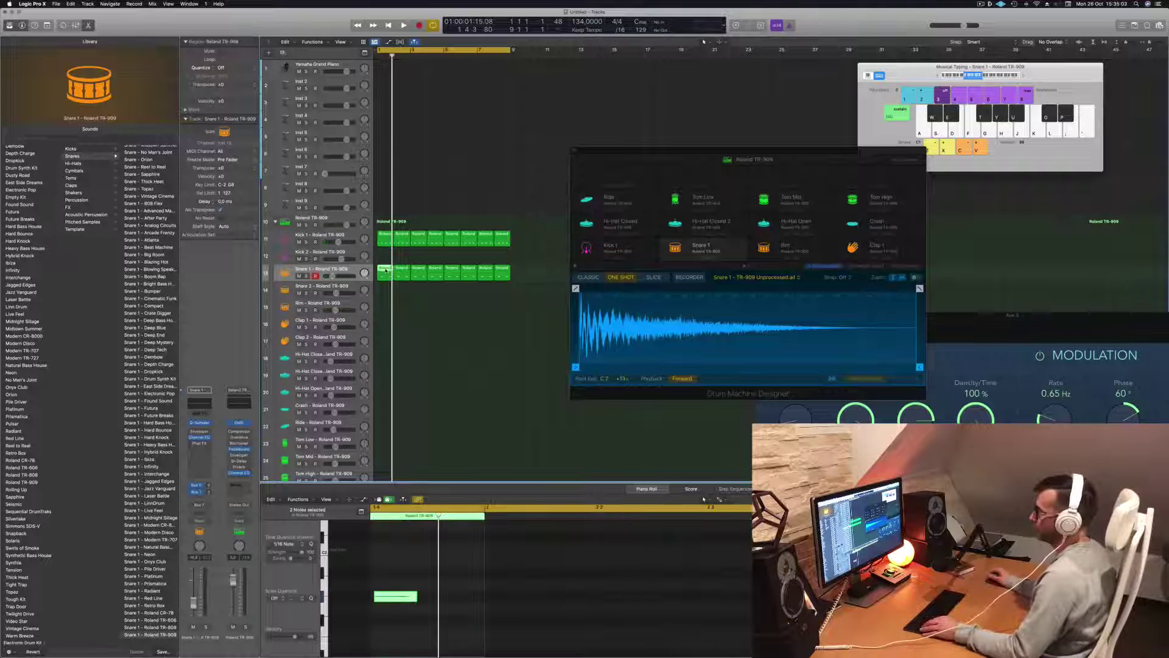
pyautogui.moveTo(384, 242); pyautogui.dragTo(384, 359)
pyautogui.hscroll(-3, 446, 551)
pyautogui.hscroll(-4, 445, 553)
pyautogui.click(438, 600)
pyautogui.press('super+a')
pyautogui.press('Delete')
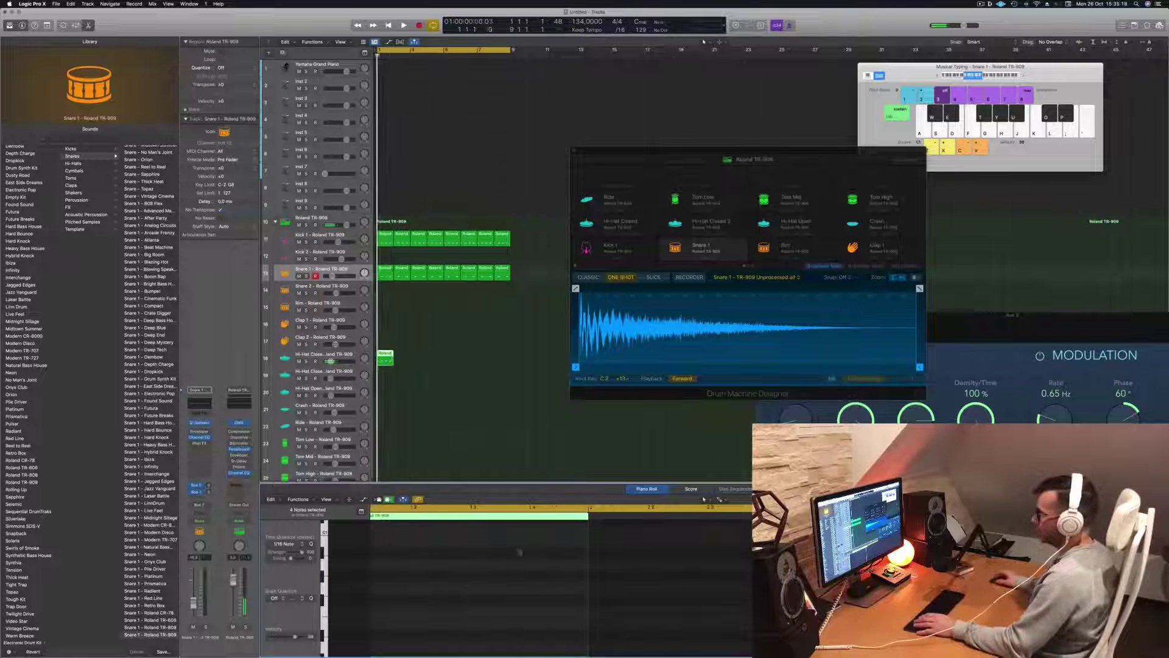
# Step: Move the hi-hat region to the second closed hi-hat track and audition it with the beat
pyautogui.press('space')
pyautogui.click(385, 361)
pyautogui.moveTo(385, 365); pyautogui.dragTo(385, 375)
pyautogui.press('space')
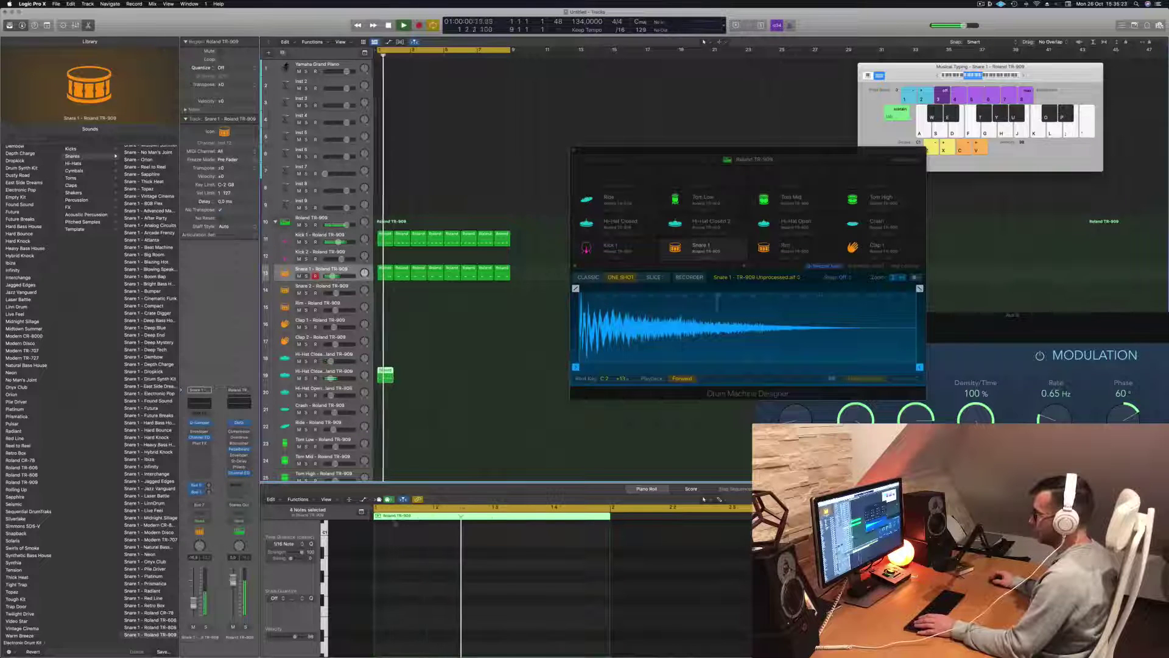
pyautogui.press('space')
pyautogui.scroll(10, 398, 570)
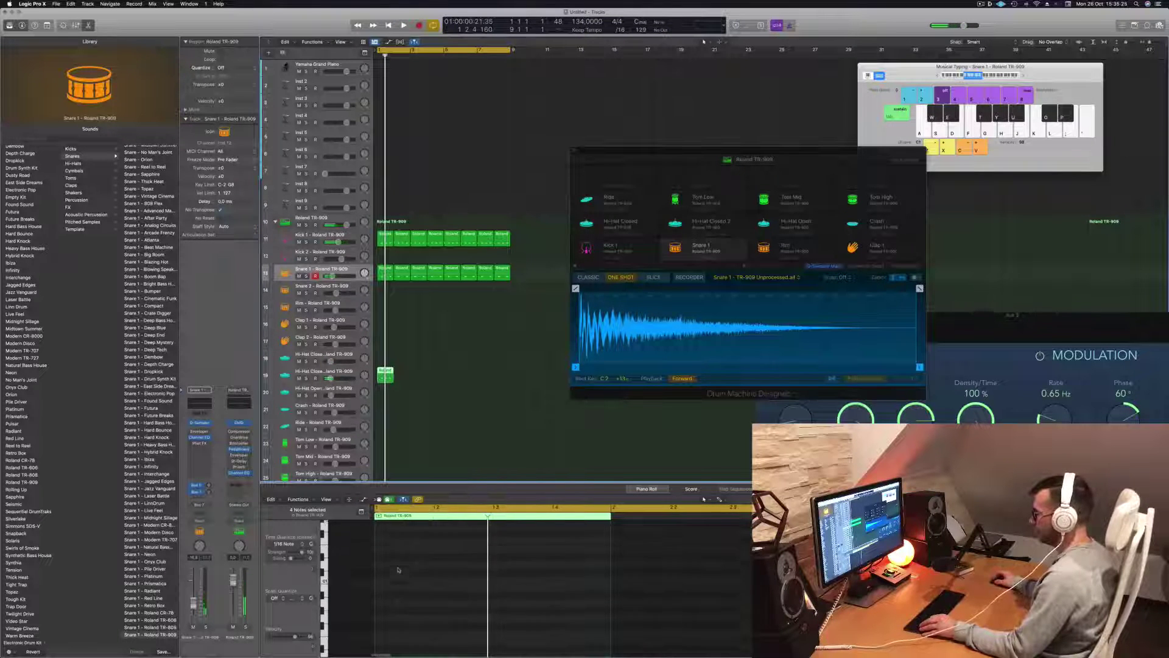
# Step: Shift all four notes of the second closed hi-hat region later onto the off-beats and audition the beat
pyautogui.moveTo(592, 555); pyautogui.dragTo(379, 594)
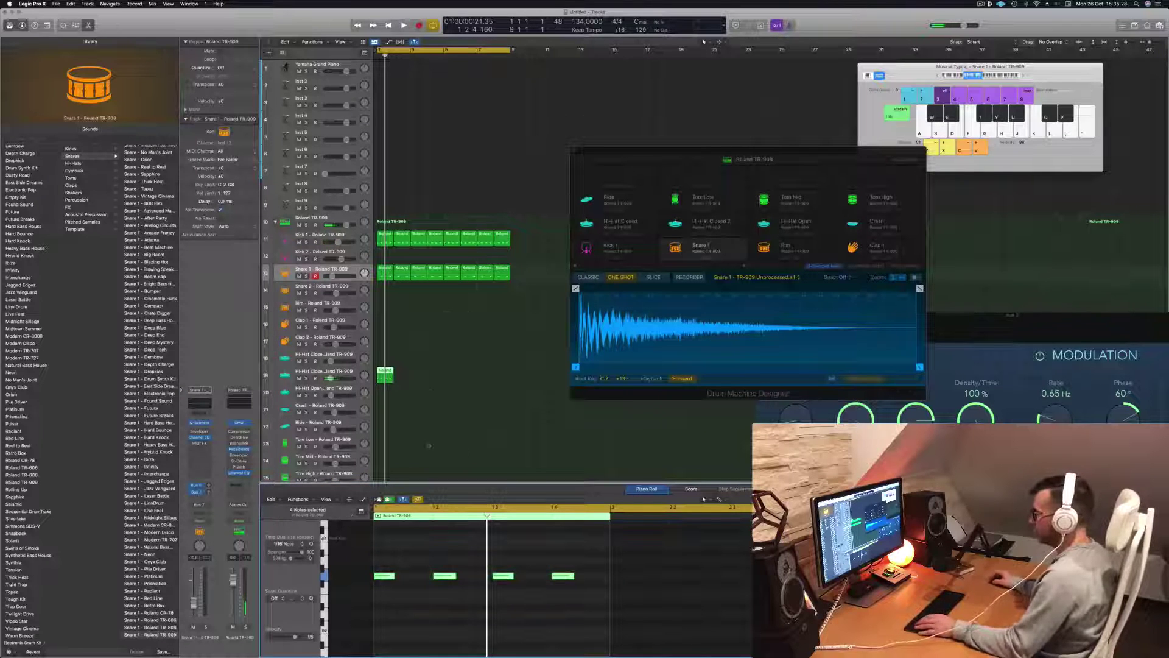
pyautogui.hotkey('alt', 'Right')
pyautogui.hotkey('alt', 'Right')
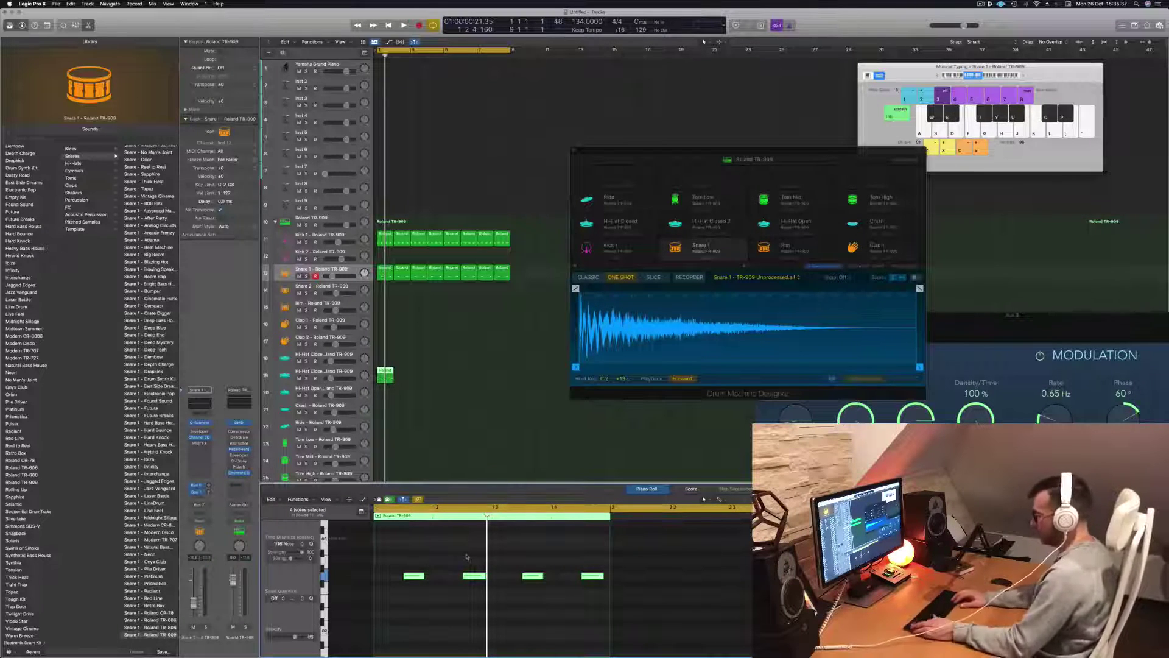
pyautogui.press('space')
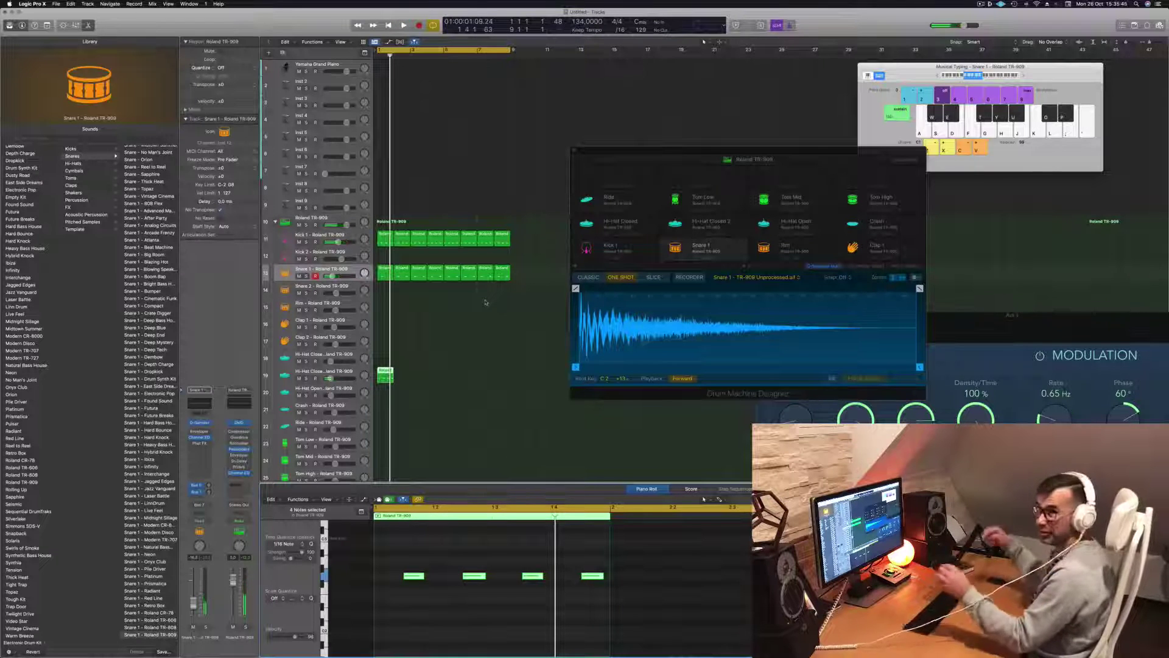
pyautogui.press('space')
pyautogui.press('space')
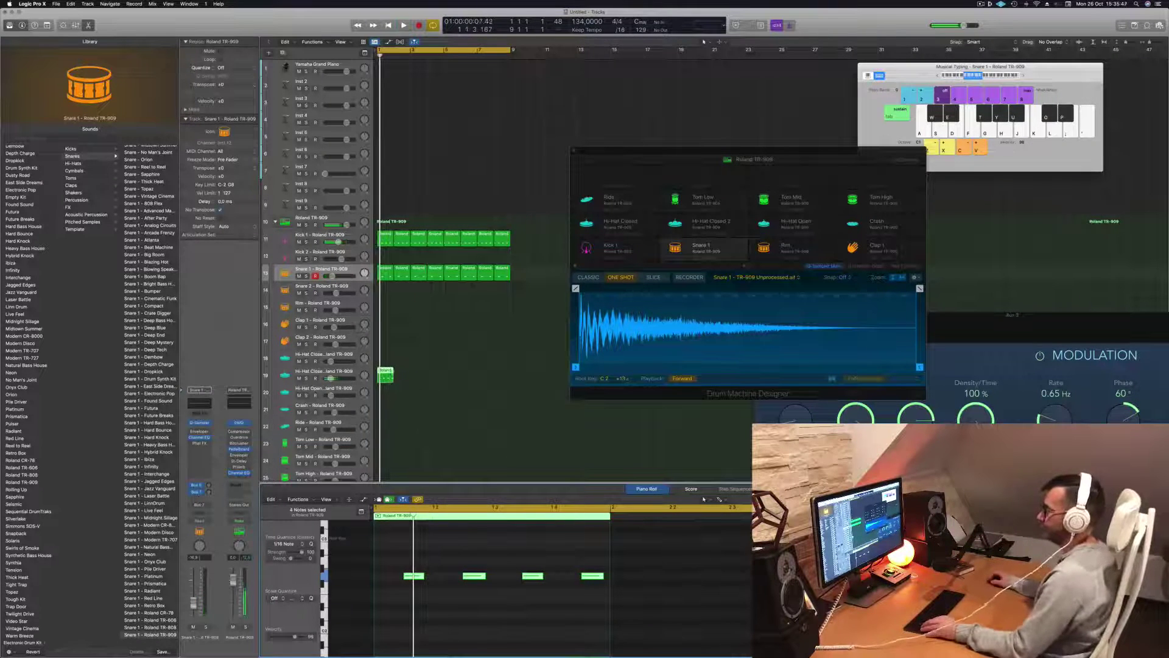
# Step: Repeat the off-beat hi-hat region across the eight-bar loop on the second closed hi-hat track and play it back
pyautogui.moveTo(387, 374)
pyautogui.mouseDown()
pyautogui.moveTo(405, 375)
pyautogui.moveTo(388, 376)
pyautogui.mouseUp()
pyautogui.moveTo(421, 374); pyautogui.dragTo(455, 374)
pyautogui.press('space')
pyautogui.click(323, 372)
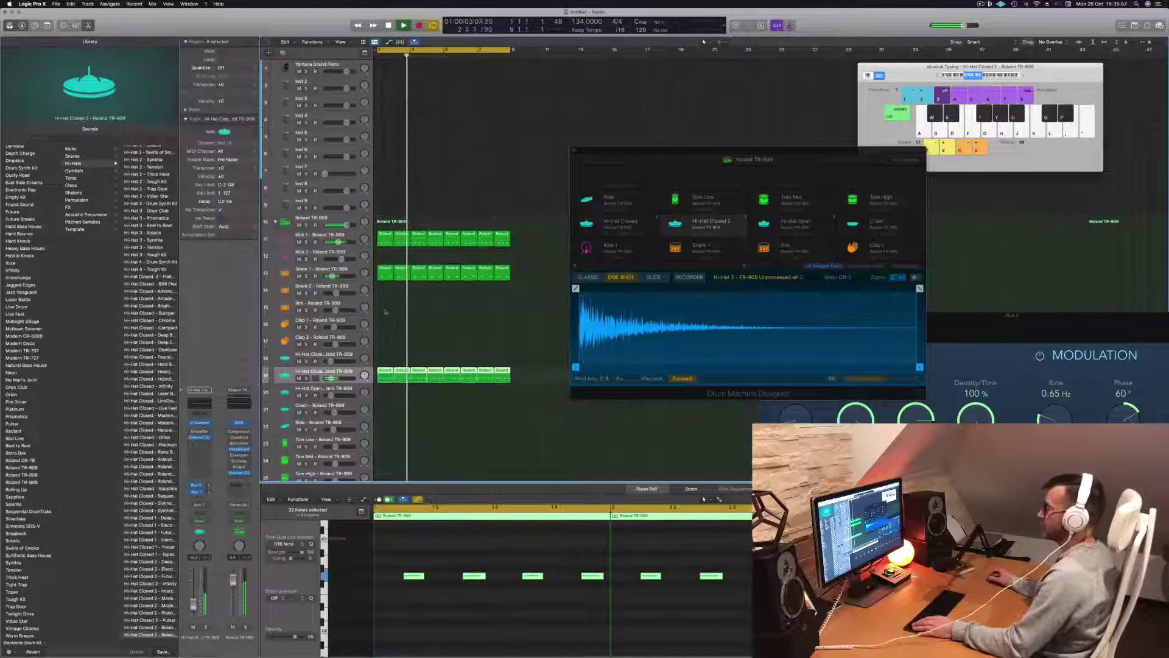
pyautogui.scroll(-3, 398, 316)
pyautogui.press('space')
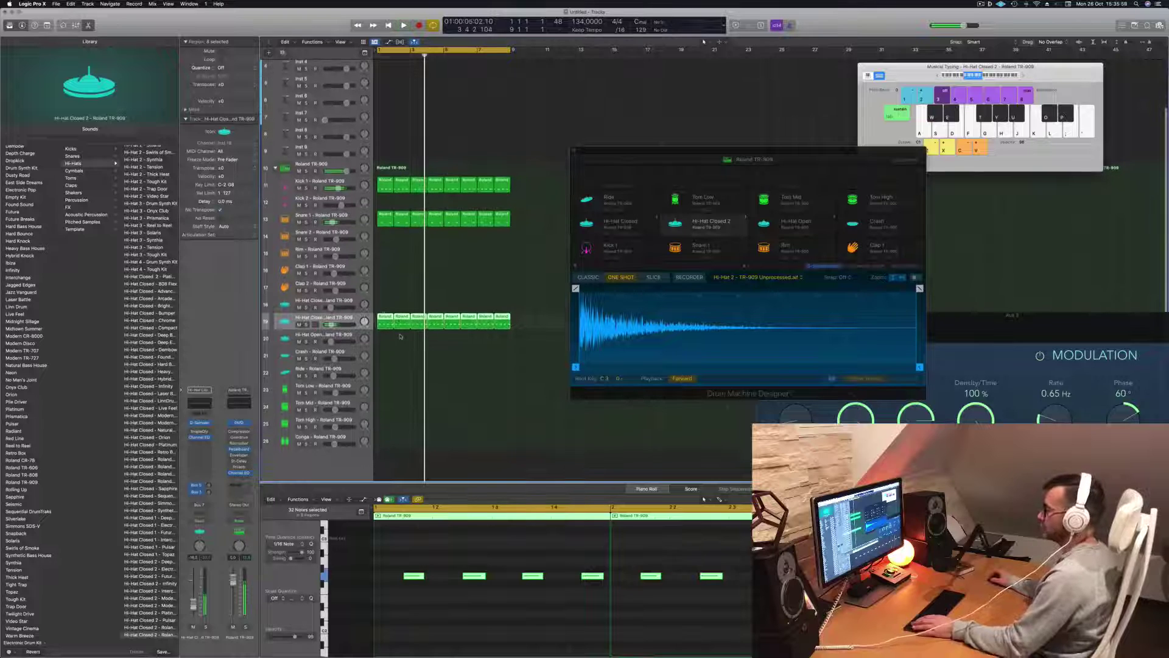
# Step: Copy the first hi-hat region to the Clap 1 track and delete its first two notes
pyautogui.click(397, 294)
pyautogui.click(386, 317)
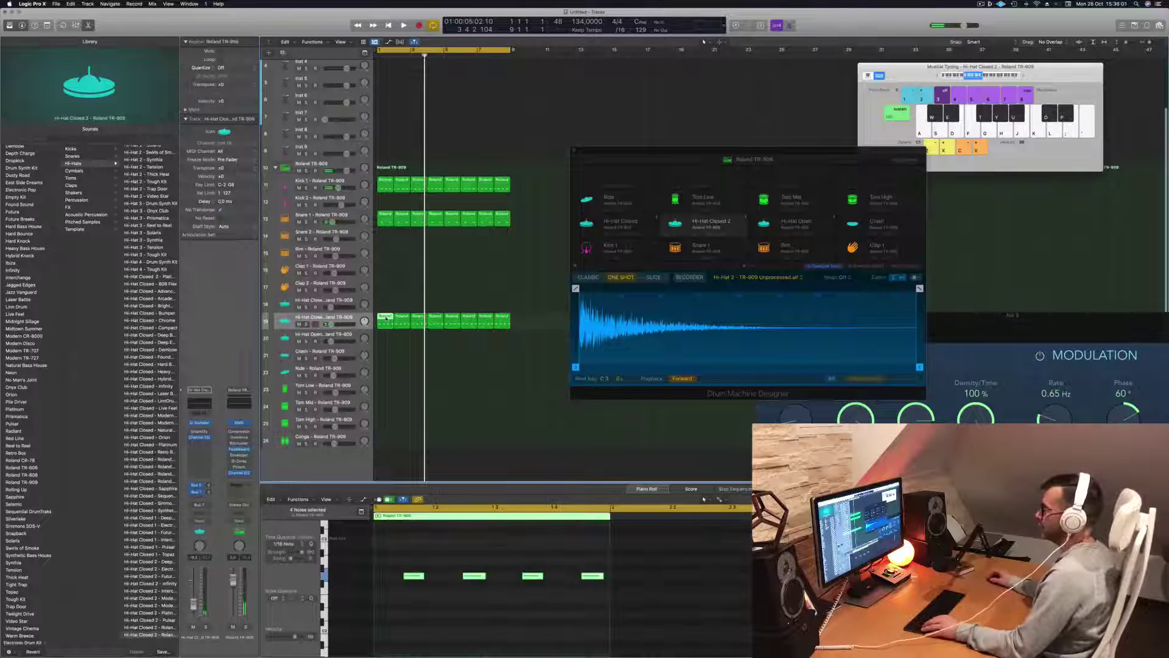
pyautogui.moveTo(386, 318); pyautogui.dragTo(386, 269)
pyautogui.moveTo(402, 557); pyautogui.dragTo(497, 600)
pyautogui.click(532, 576)
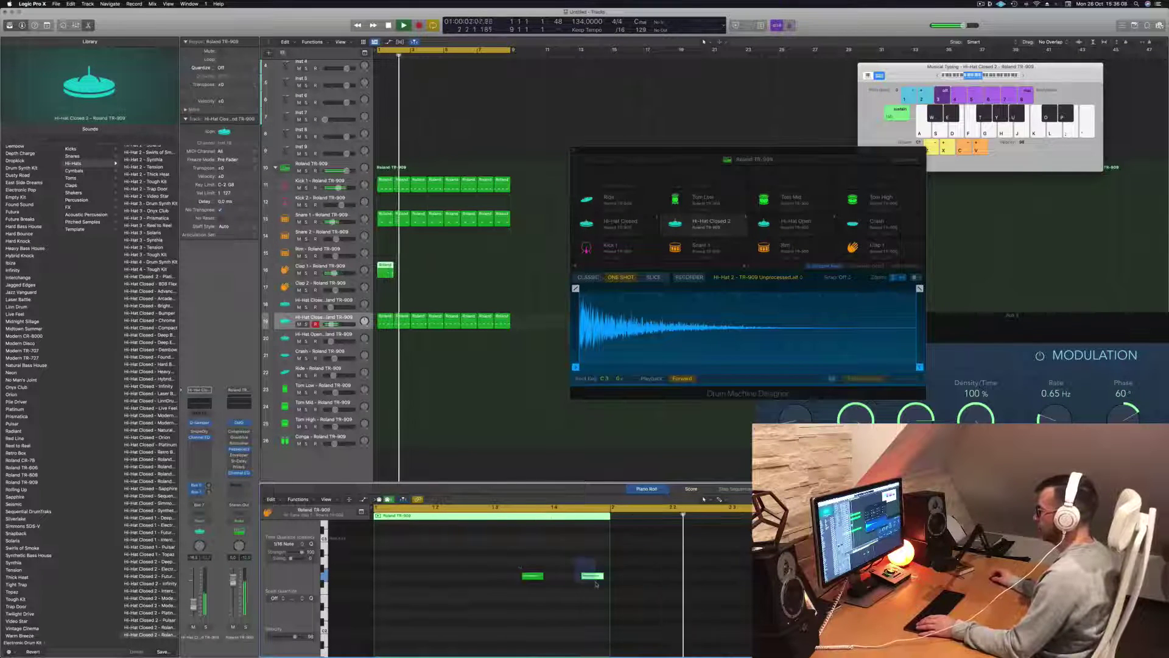
# Step: Move the clap region from Clap 1 to the Clap 2 track and repeat it across the eight-bar loop
pyautogui.click(275, 276)
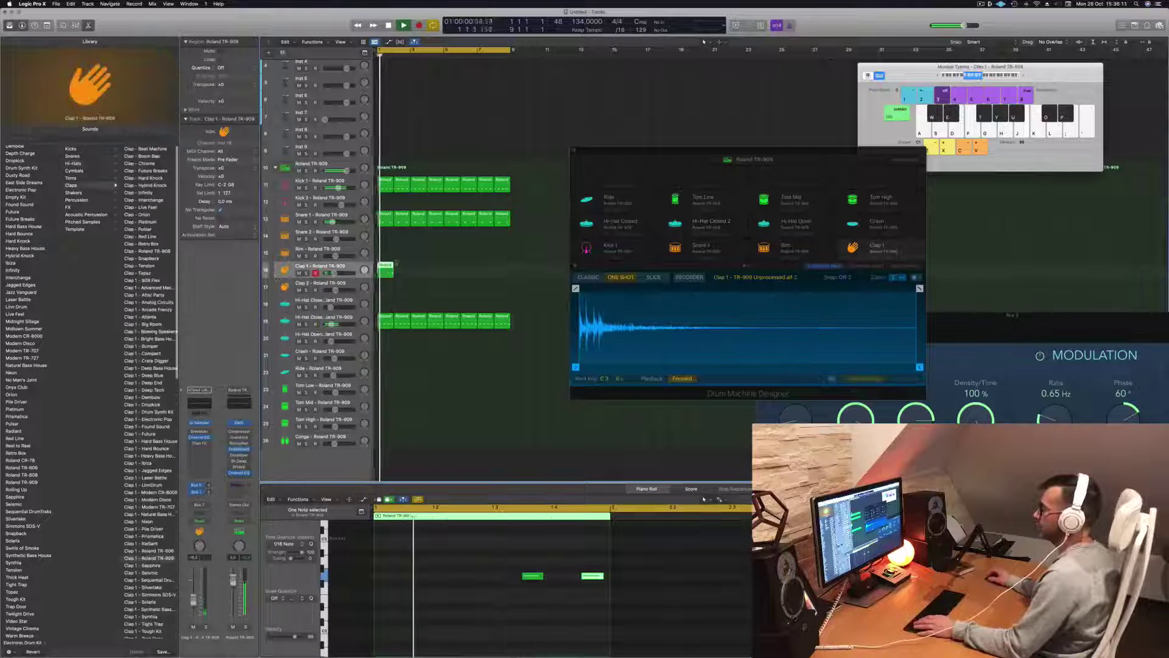
pyautogui.moveTo(385, 281); pyautogui.dragTo(385, 289)
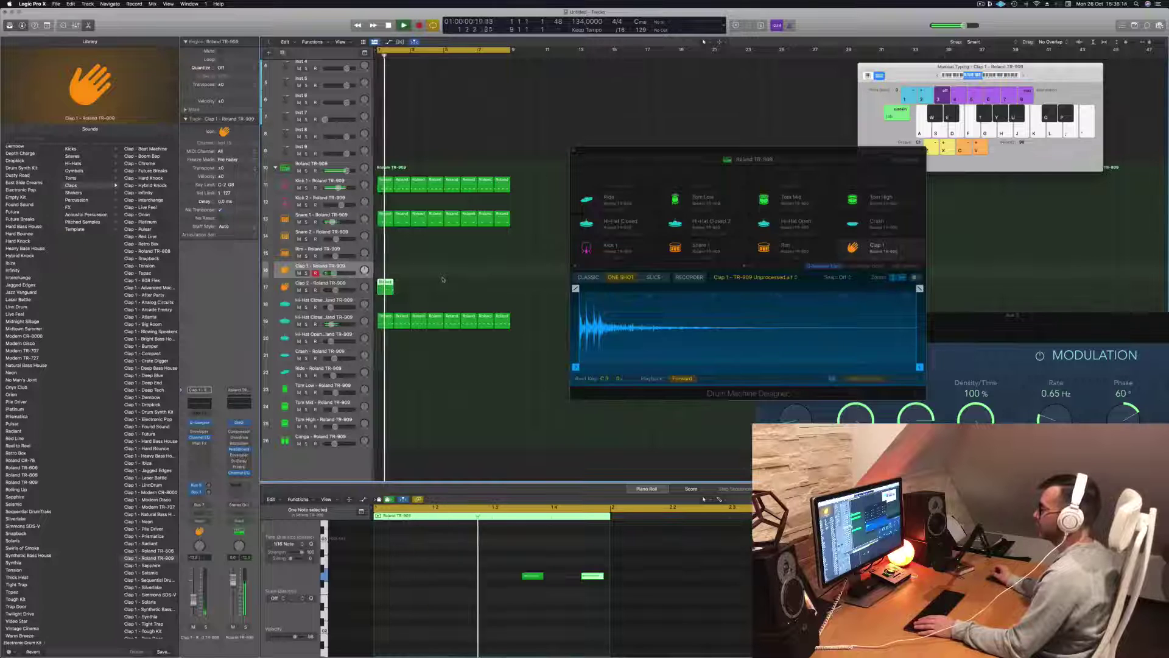
pyautogui.moveTo(382, 284); pyautogui.dragTo(453, 289)
pyautogui.press('space')
pyautogui.click(304, 284)
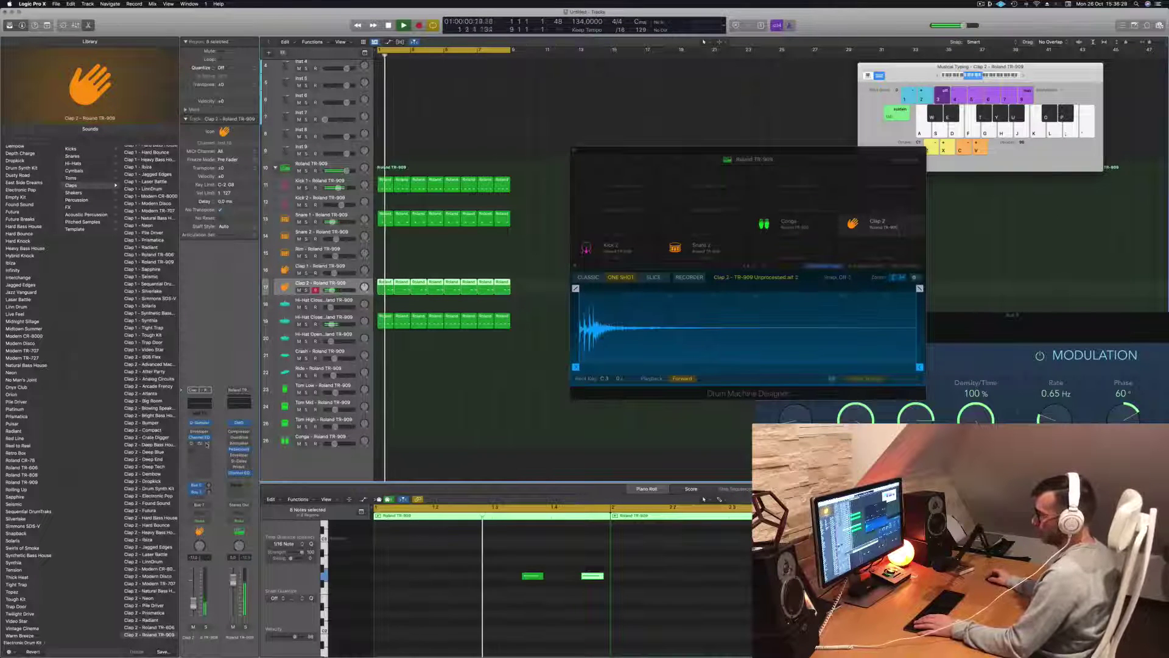
# Step: Insert a stereo Tape Delay on the Clap 2 track and set its output to 100% dry and 29% wet
pyautogui.click(206, 443)
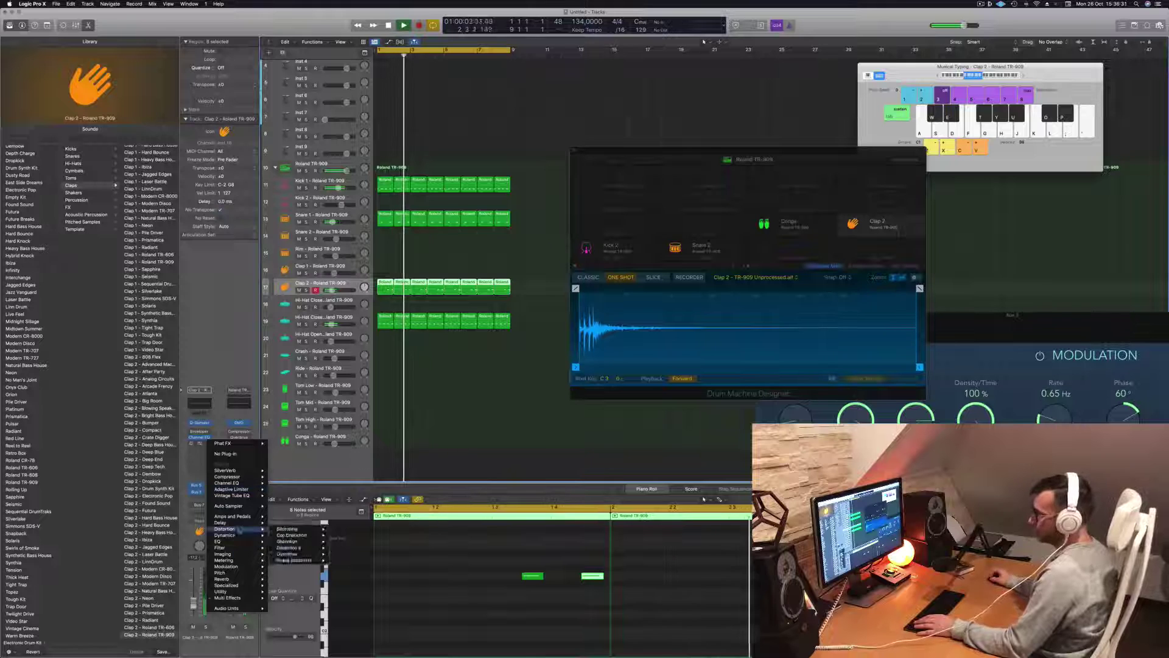
pyautogui.moveTo(223, 523)
pyautogui.moveTo(299, 548)
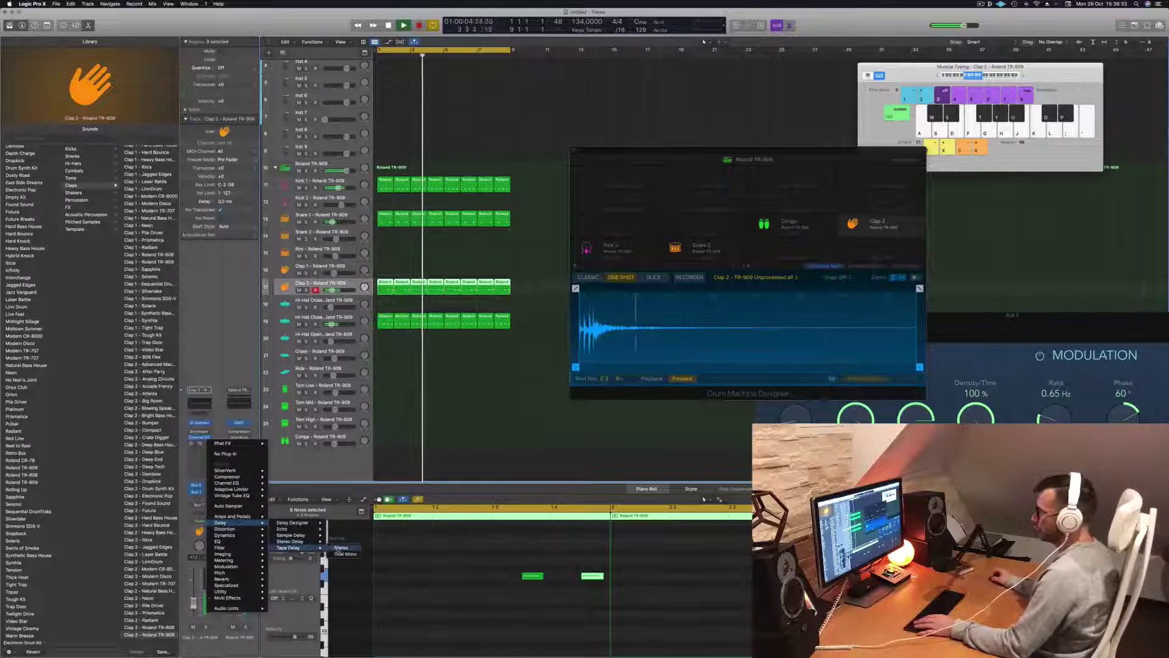
pyautogui.click(343, 548)
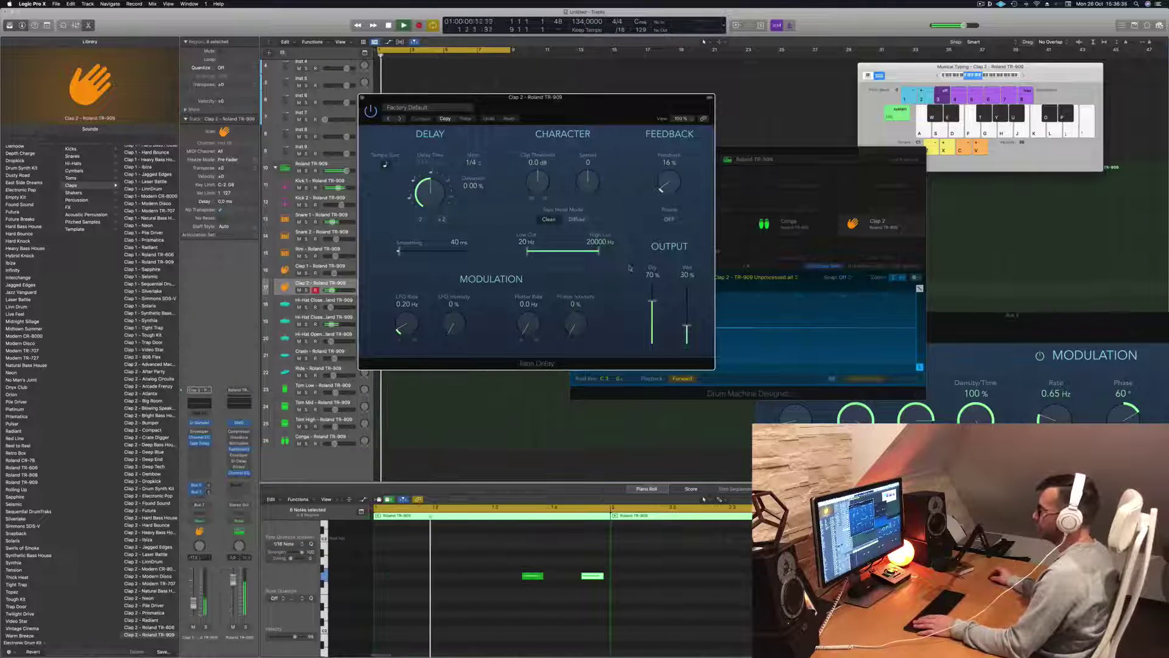
pyautogui.moveTo(797, 345); pyautogui.dragTo(797, 326)
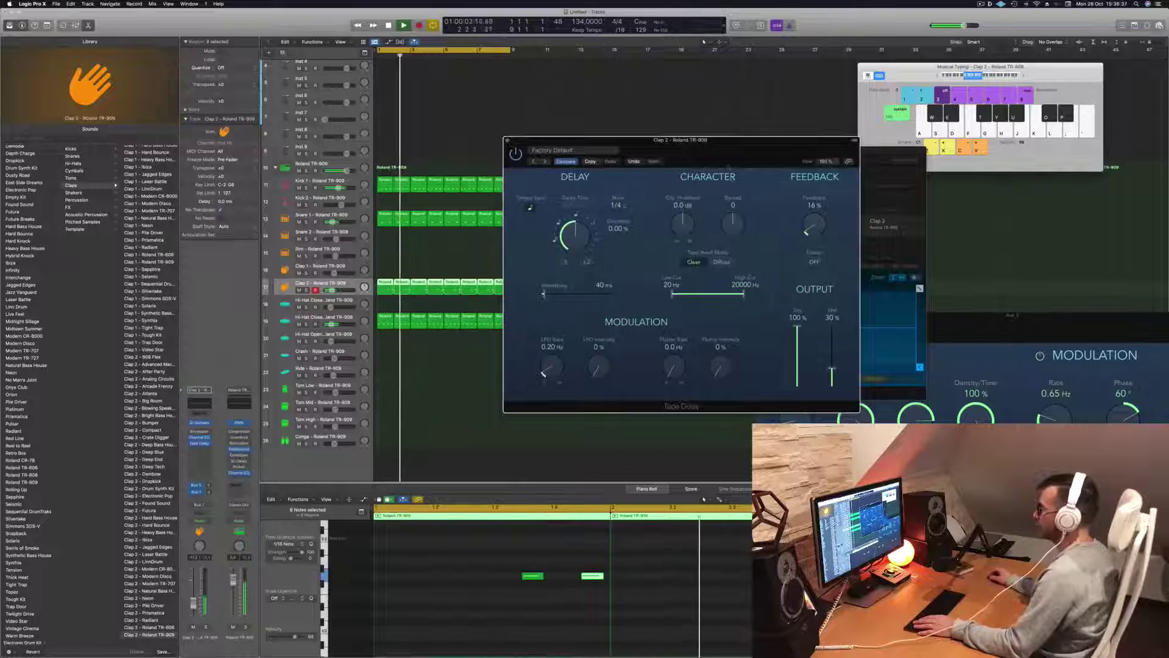
pyautogui.moveTo(739, 152); pyautogui.dragTo(696, 142)
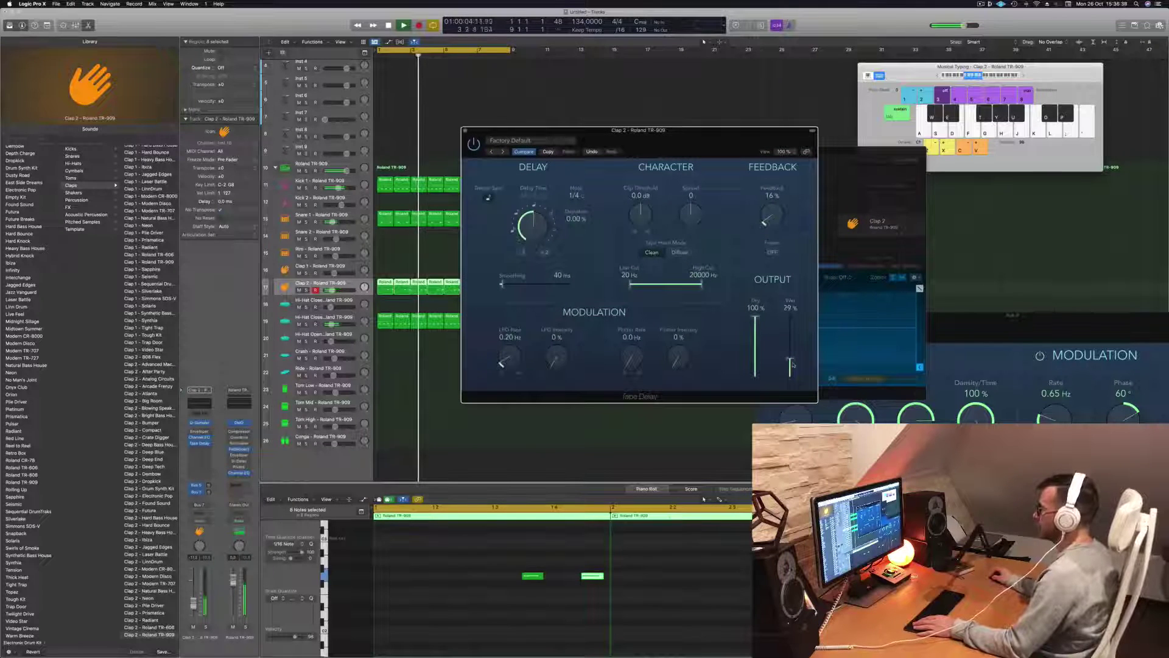
# Step: Try out Tape Delay presets on the clap, from the 1/2 Note settings through 1/8 and 1/16 Note Triplet to Ultra Dub
pyautogui.click(502, 152)
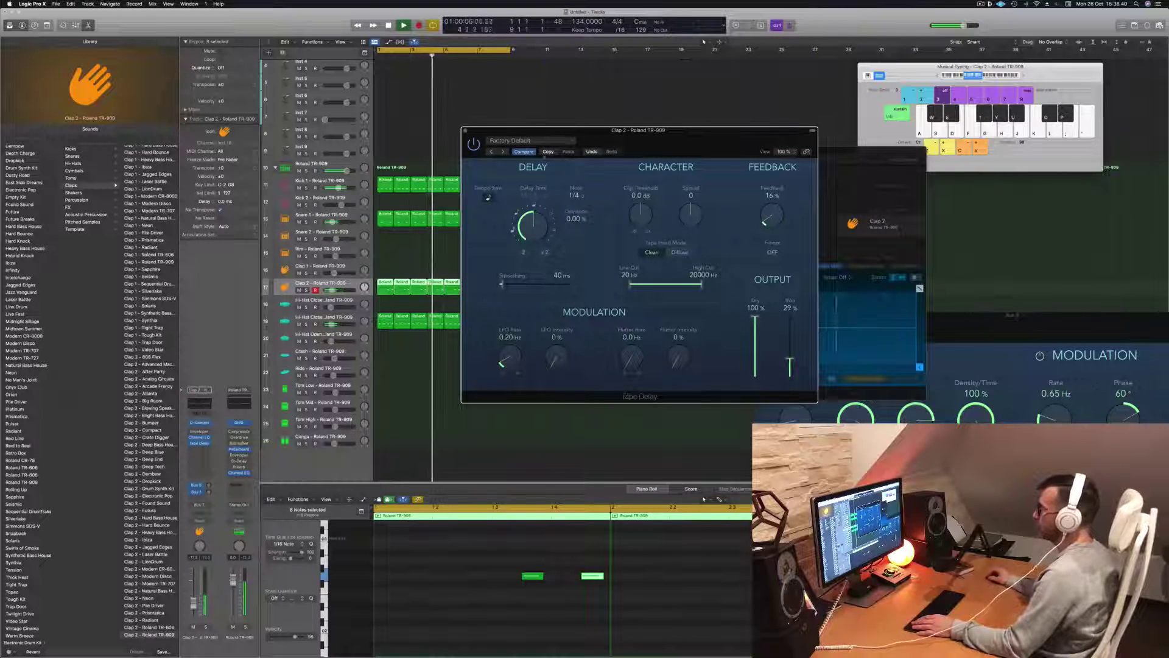
pyautogui.click(502, 152)
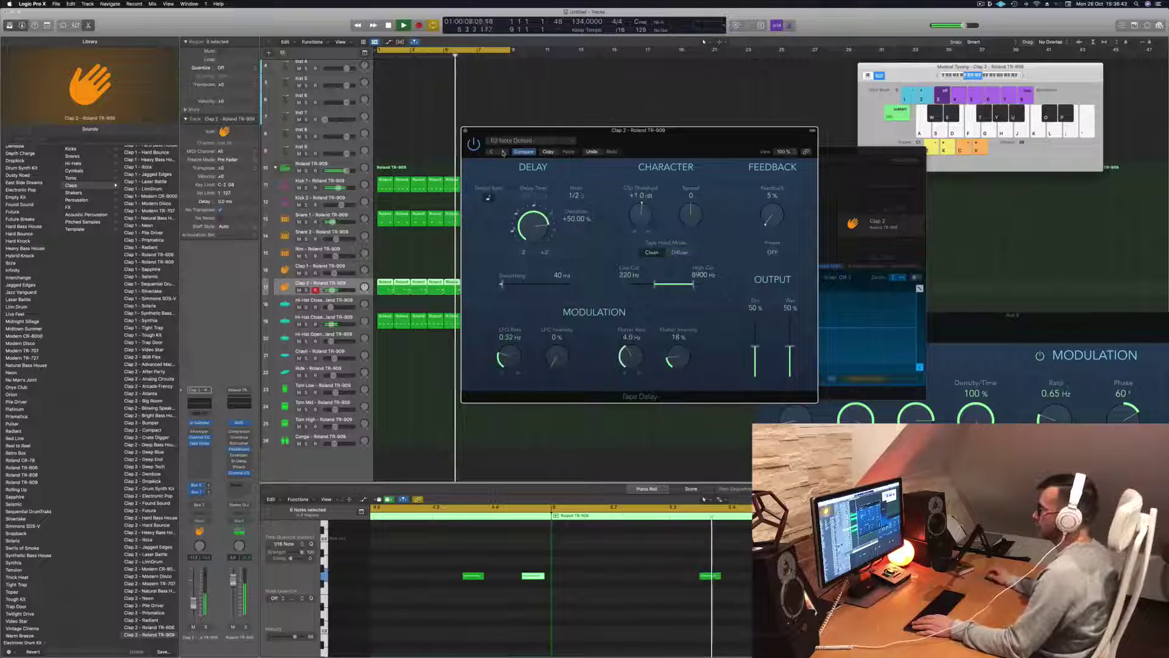
pyautogui.click(519, 140)
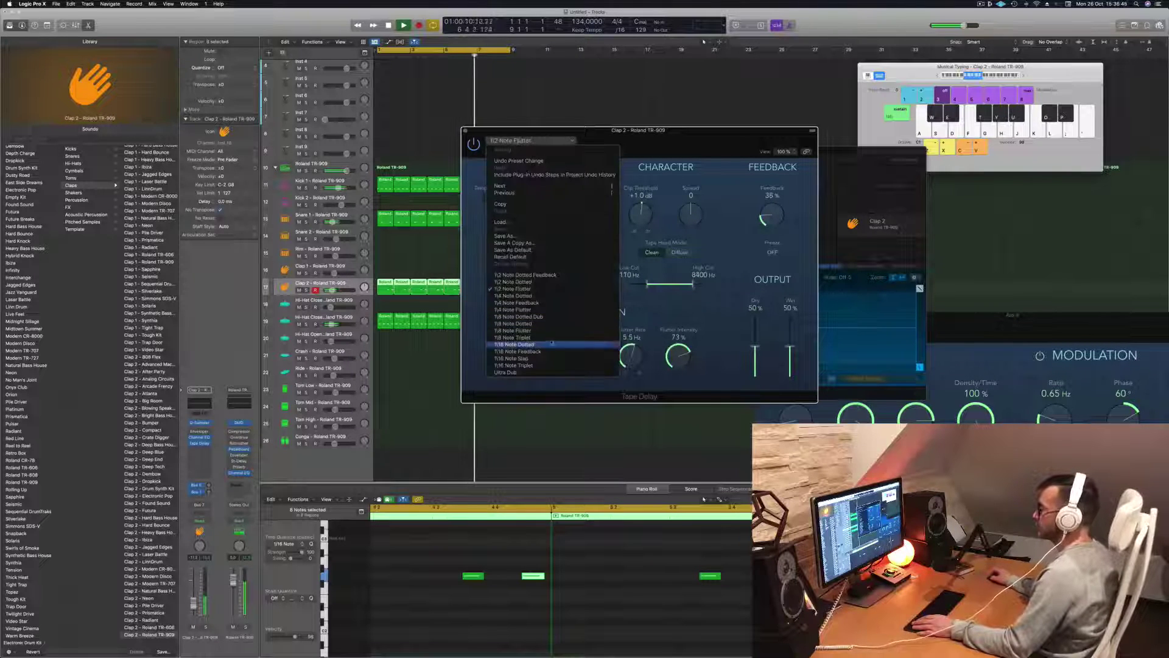
pyautogui.click(543, 339)
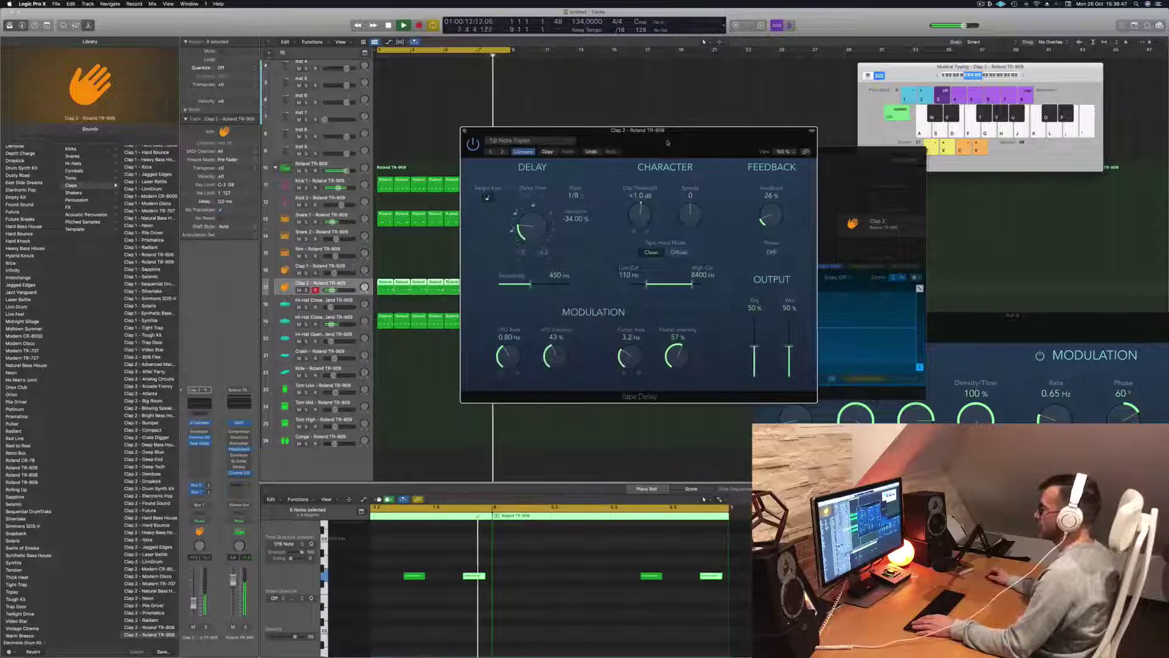
pyautogui.moveTo(640, 130); pyautogui.dragTo(600, 130)
pyautogui.click(464, 152)
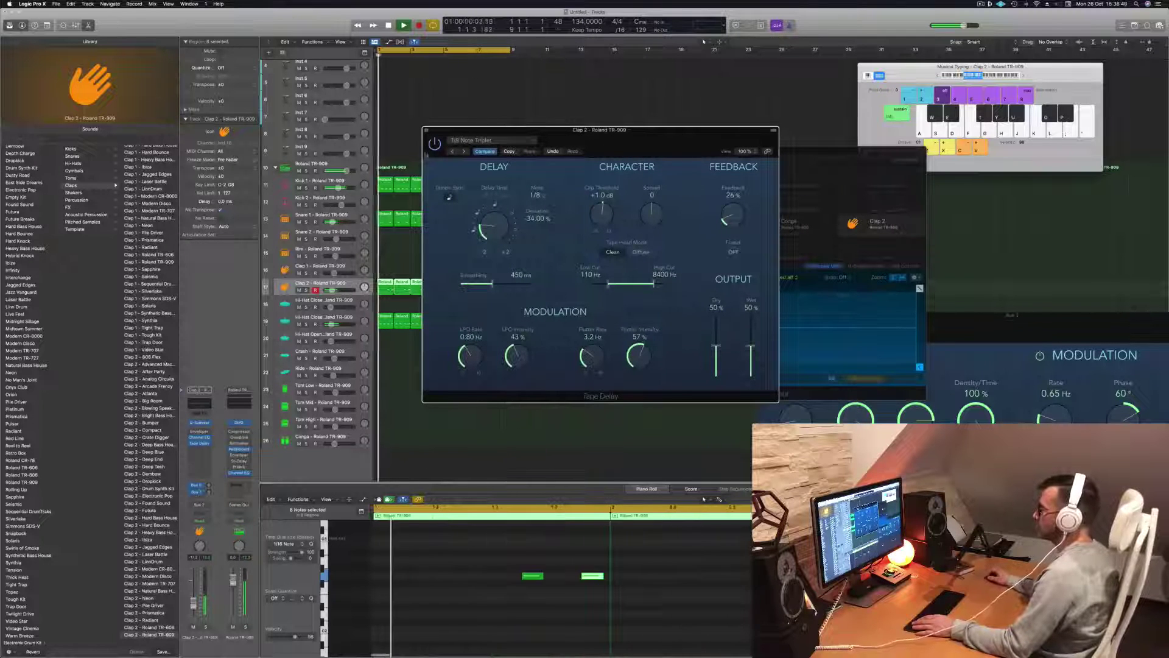
pyautogui.click(465, 151)
pyautogui.click(465, 152)
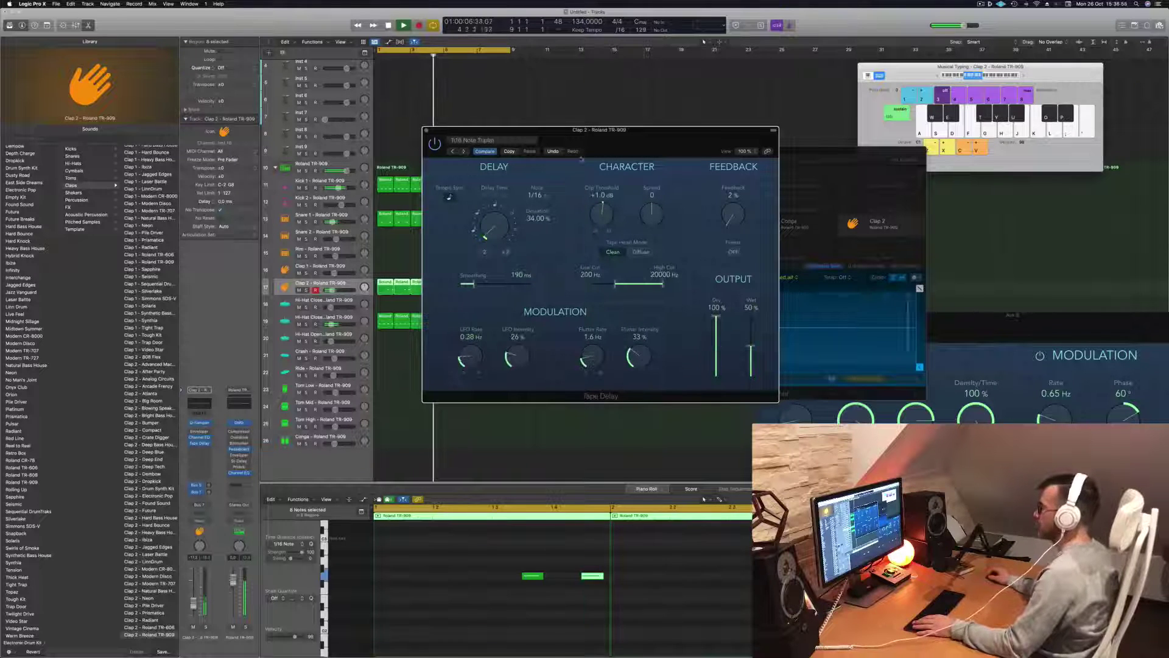
pyautogui.click(464, 152)
pyautogui.click(464, 151)
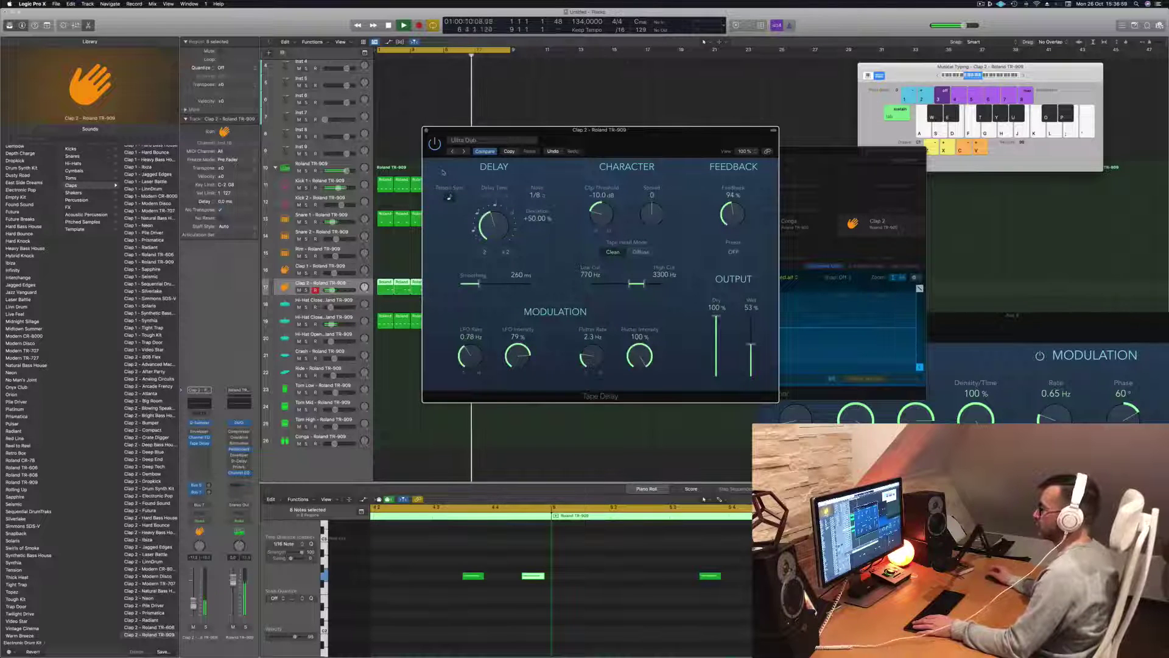
# Step: Recall the Tape Delay's default settings, set the dry output to 100% and close the plug-in window
pyautogui.click(484, 144)
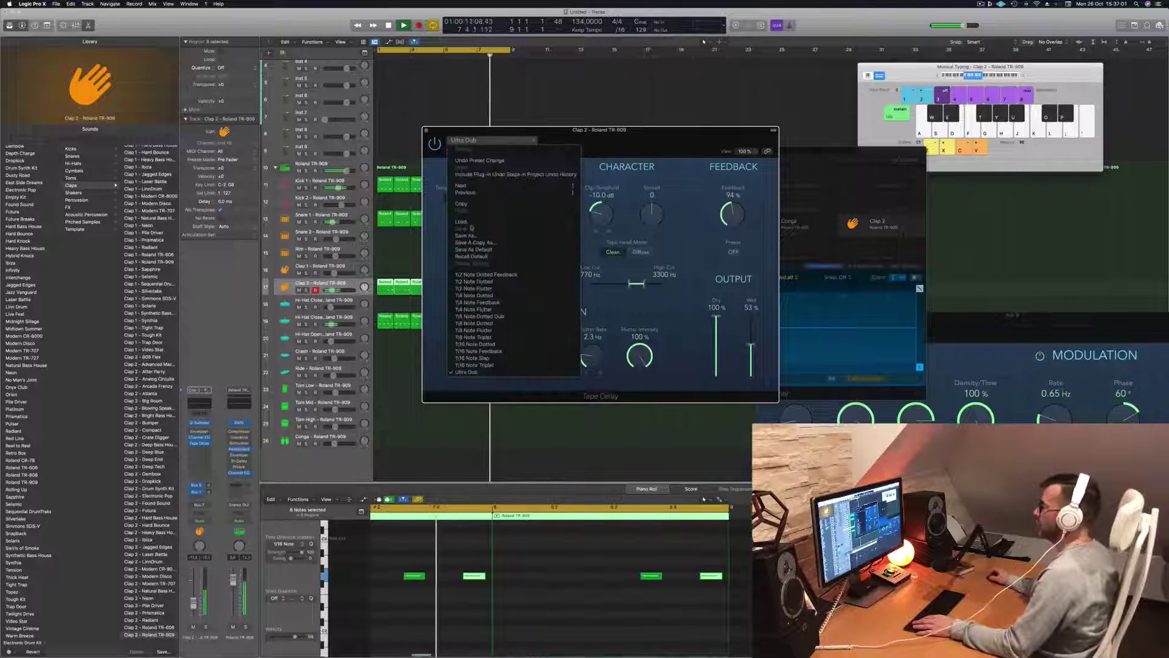
pyautogui.click(484, 256)
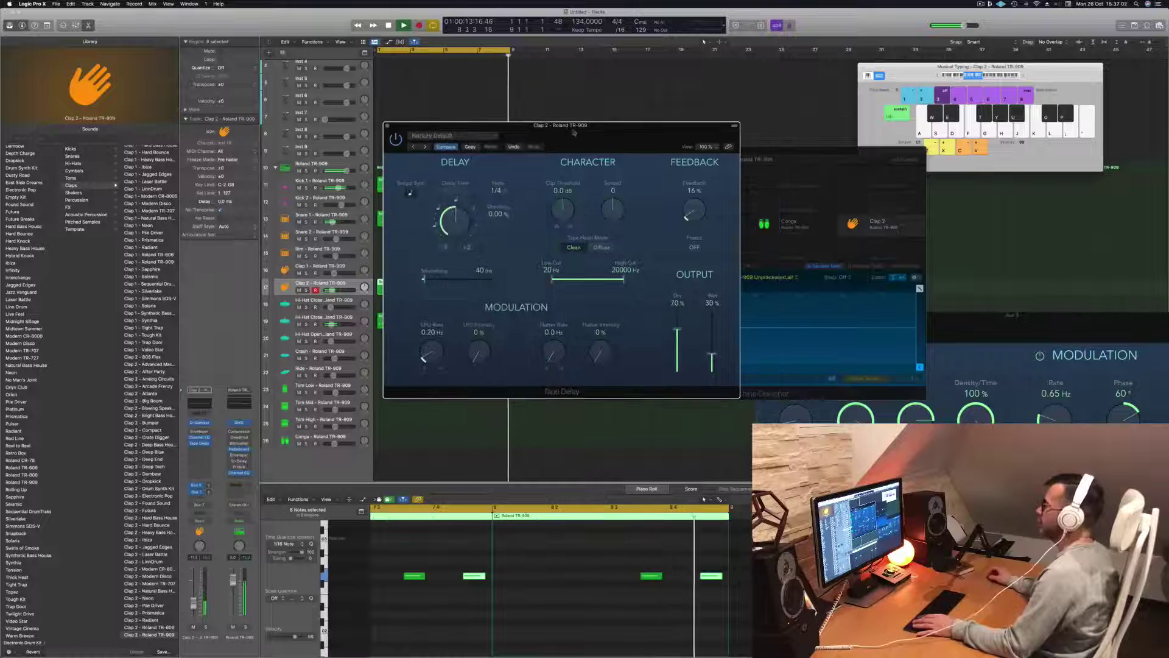
pyautogui.moveTo(680, 321); pyautogui.dragTo(680, 301)
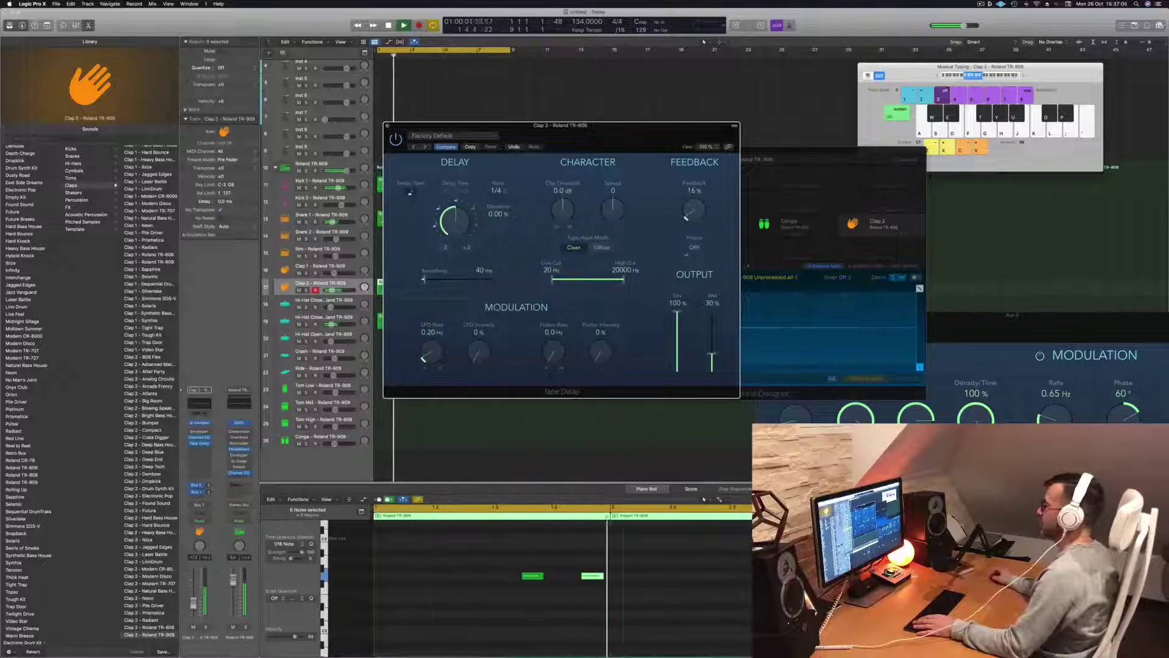
pyautogui.moveTo(593, 132); pyautogui.dragTo(776, 118)
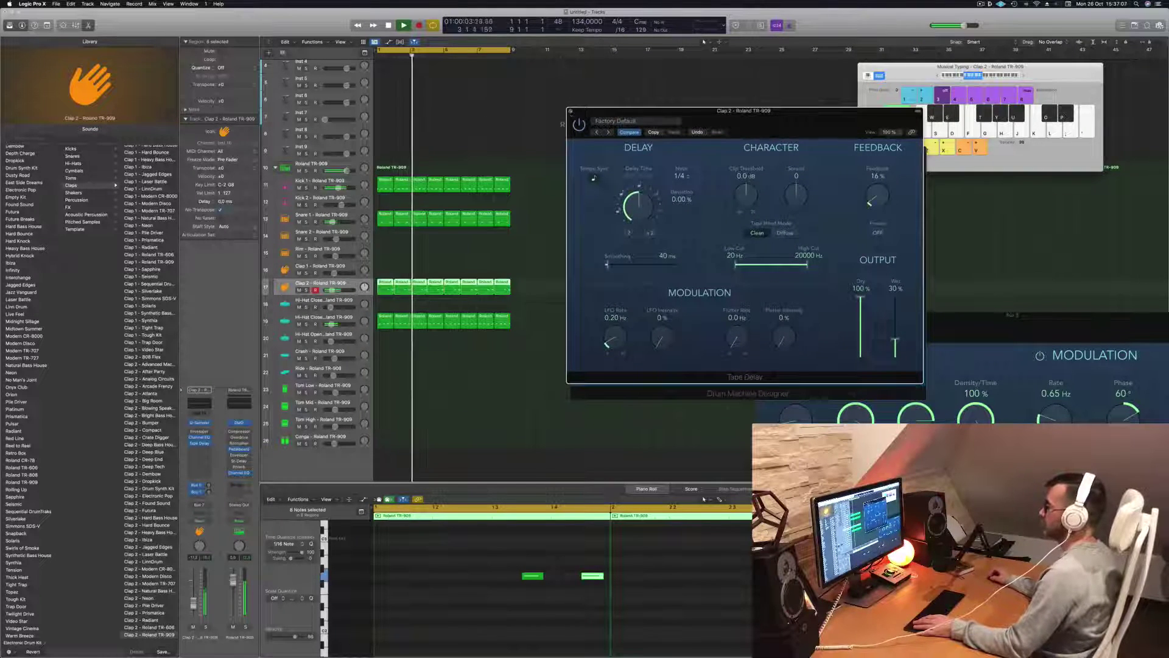
pyautogui.click(571, 111)
# Step: Replay the loop from the start to hear the delayed clap with the beat, leaving no regions selected
pyautogui.click(431, 249)
pyautogui.press('Return')
pyautogui.press('super+a')
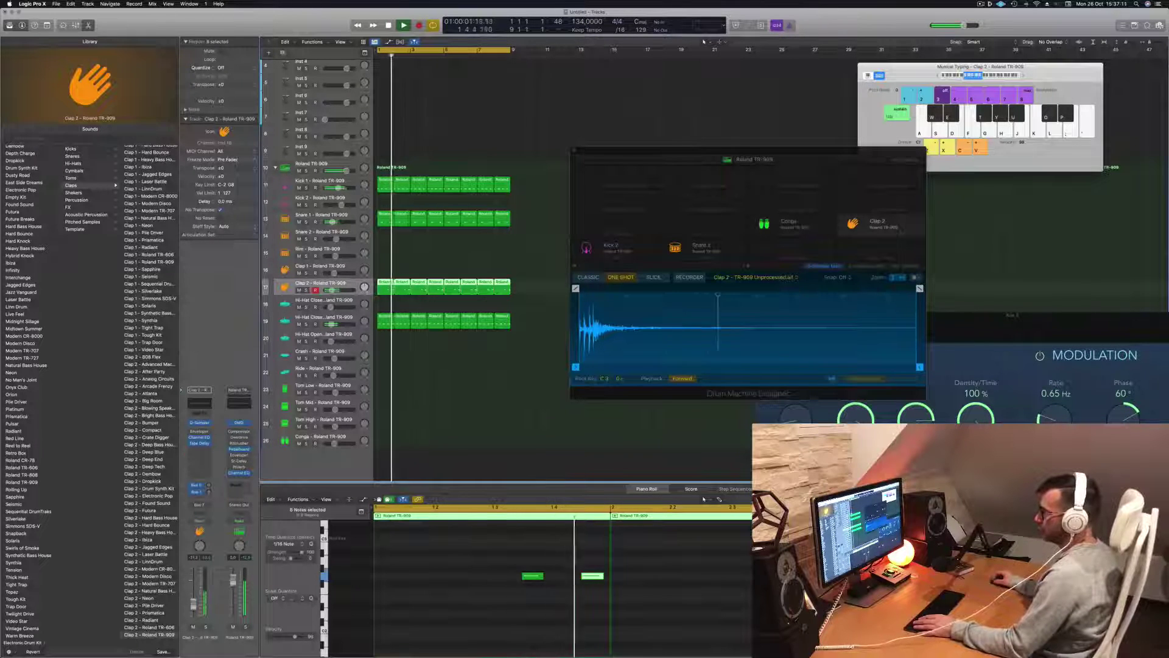
pyautogui.press('Return')
pyautogui.click(422, 357)
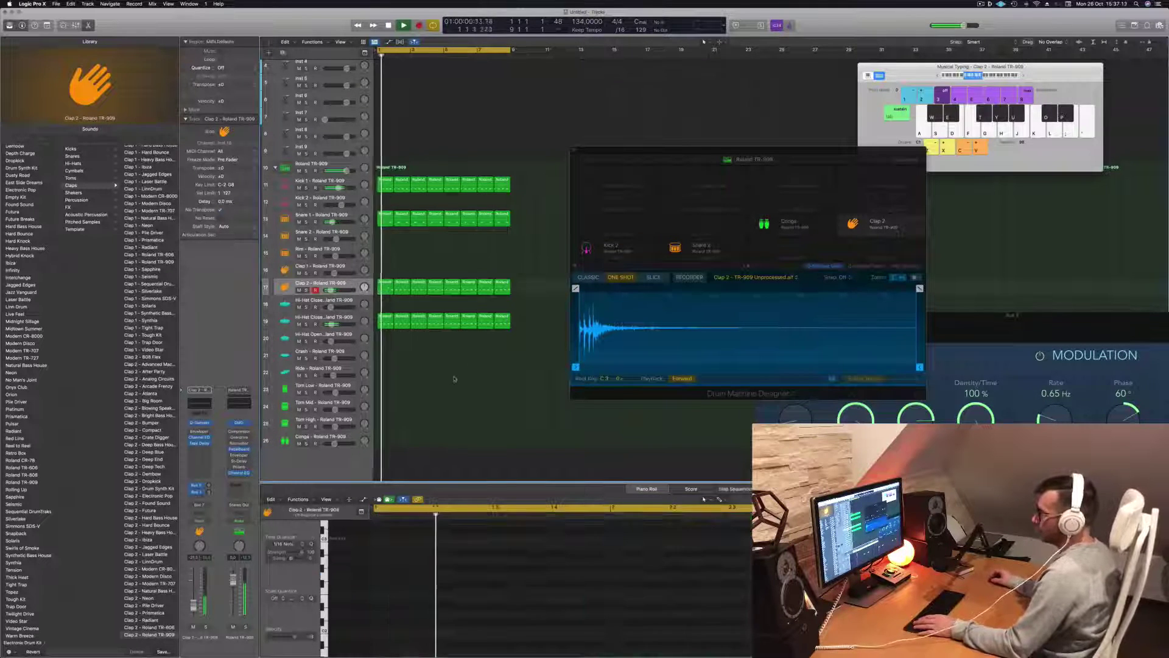
# Step: Copy a closed hi-hat region to the start of the Tom Low track and delete its first three notes
pyautogui.click(402, 318)
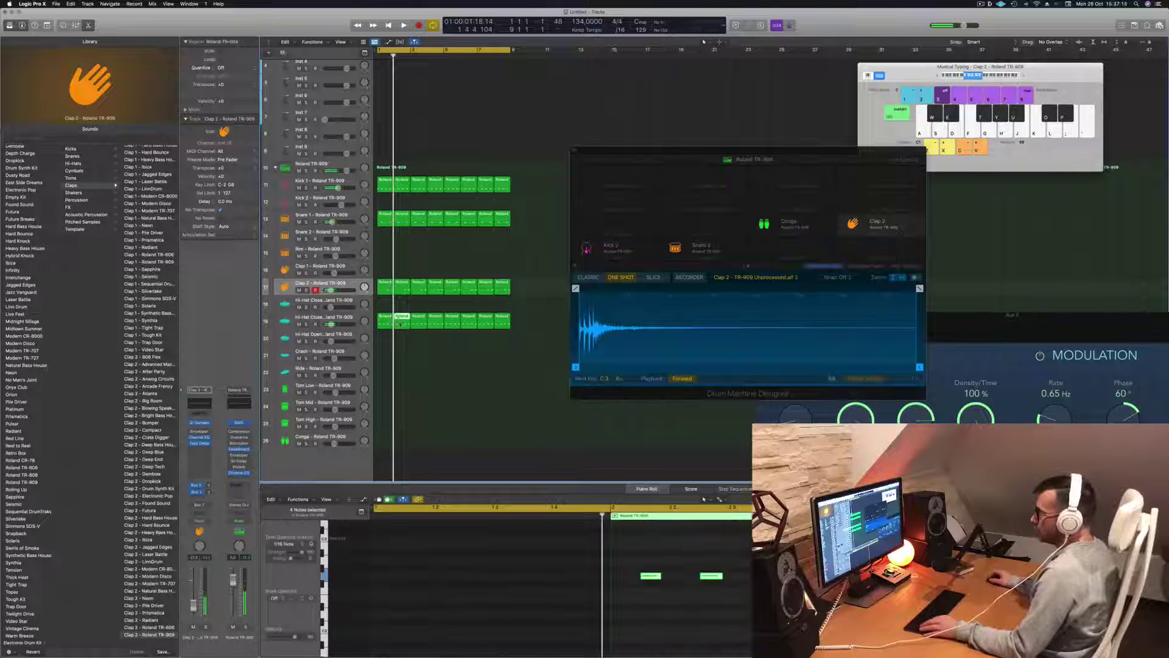
pyautogui.moveTo(396, 377)
pyautogui.mouseDown()
pyautogui.moveTo(390, 404)
pyautogui.moveTo(387, 388)
pyautogui.mouseUp()
pyautogui.moveTo(399, 559); pyautogui.dragTo(533, 574)
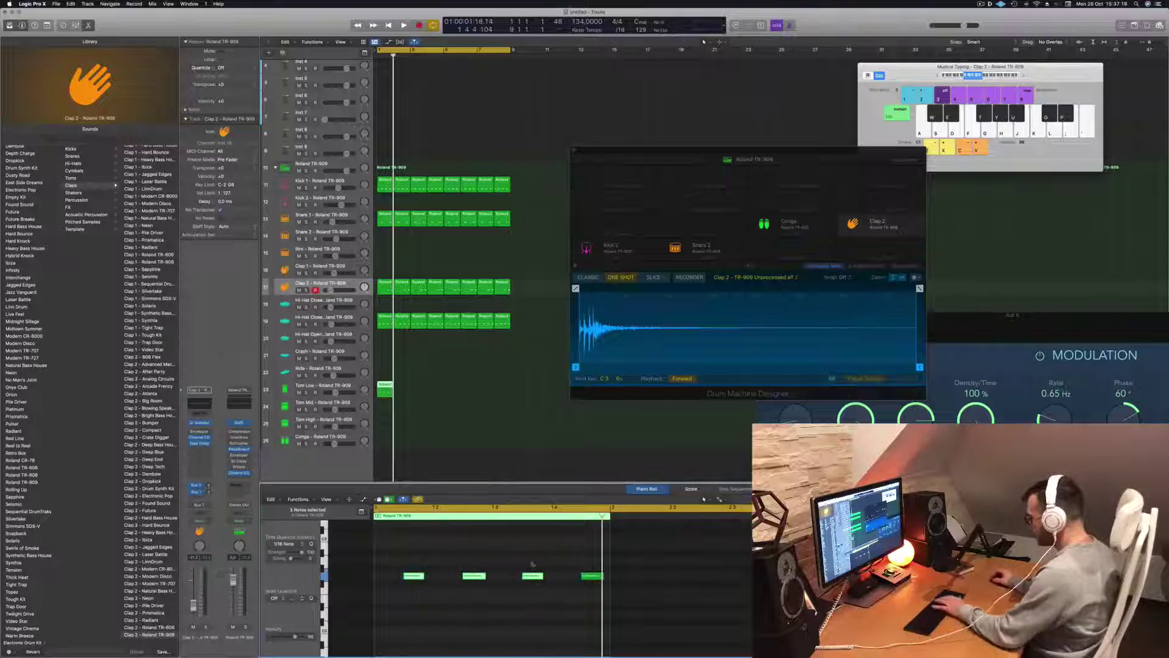
pyautogui.scroll(2, 424, 398)
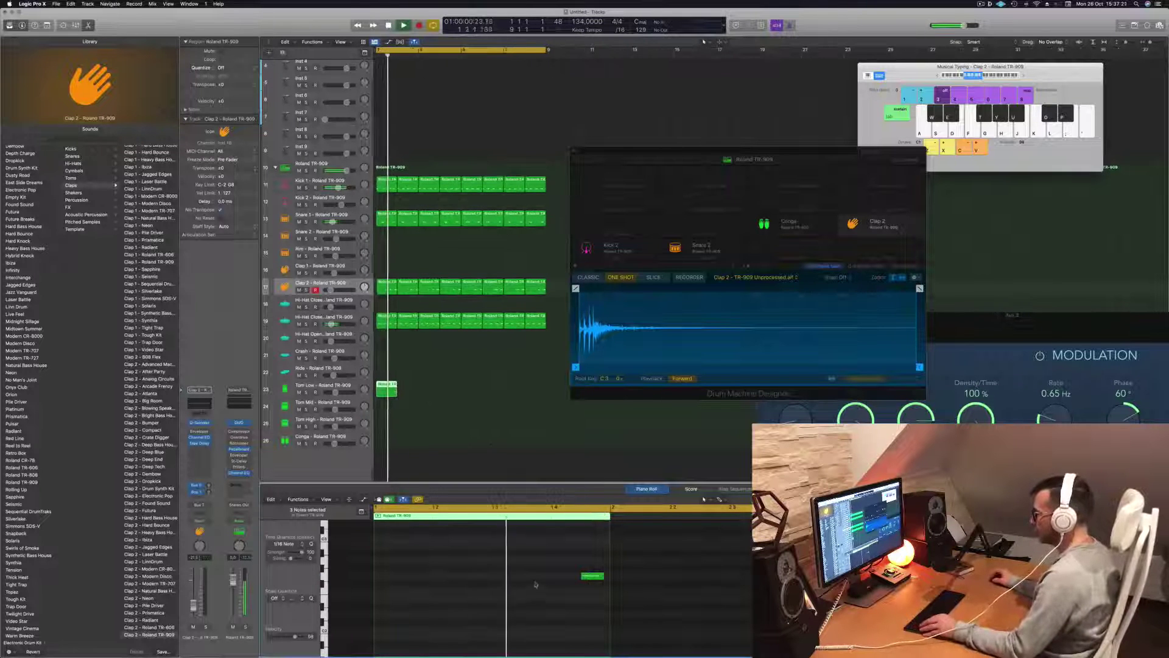
# Step: Lower the pitch of the remaining Tom Low note while listening to it in the loop
pyautogui.click(591, 575)
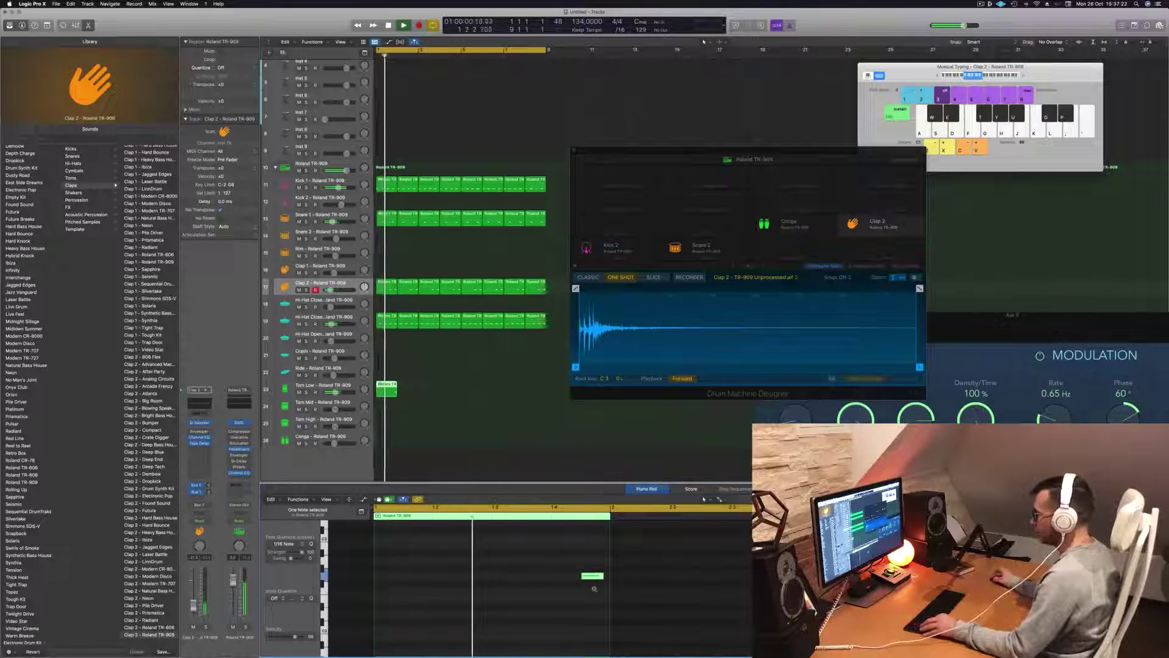
pyautogui.press('Delete')
pyautogui.press('space')
pyautogui.scroll(-5, 591, 590)
pyautogui.scroll(5, 586, 589)
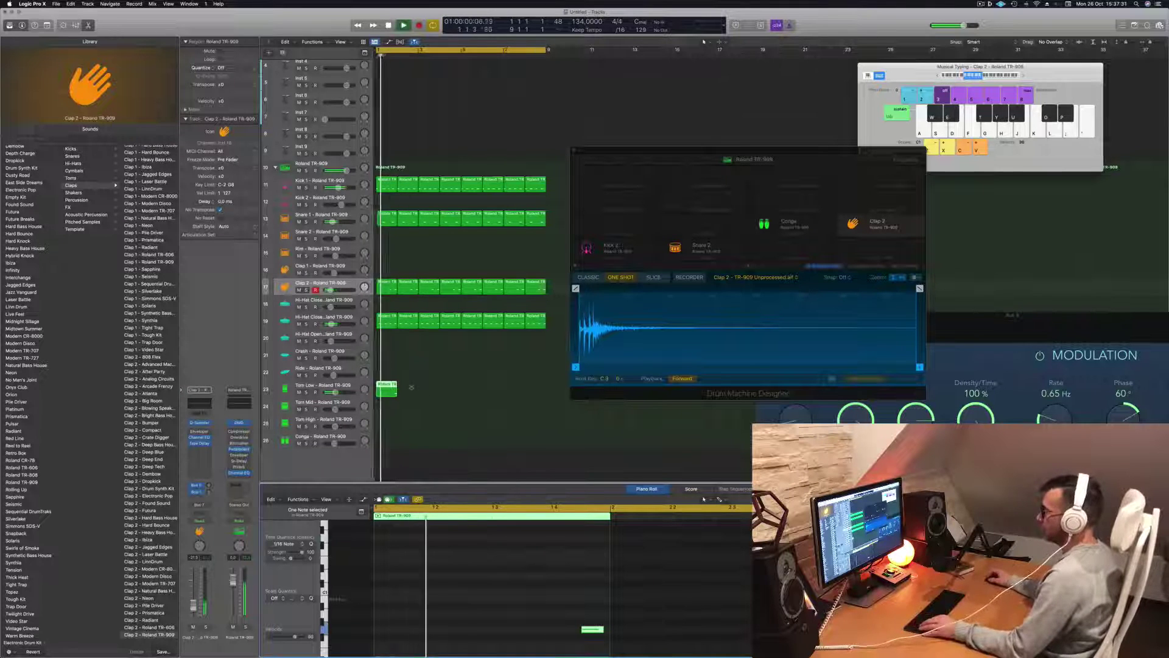
# Step: Repeat the Tom Low region along its track until it fills the eight-bar loop
pyautogui.moveTo(390, 387); pyautogui.dragTo(403, 393)
pyautogui.keyDown('shift'); pyautogui.click(380, 384); pyautogui.keyUp('shift')
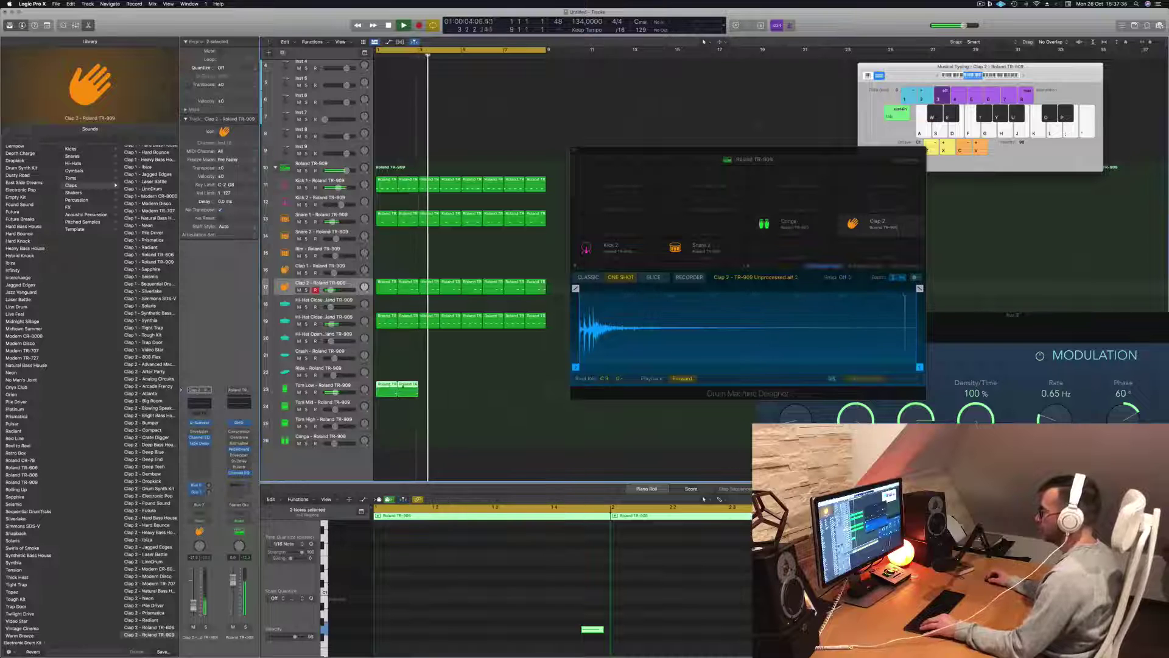
pyautogui.press('super+r')
pyautogui.moveTo(387, 385); pyautogui.dragTo(474, 387)
pyautogui.click(474, 421)
# Step: Copy the first Tom Low region onto the Tom Mid track and place its two notes in the first half of the bar
pyautogui.moveTo(387, 386); pyautogui.dragTo(387, 405)
pyautogui.hscroll(-5, 409, 573)
pyautogui.moveTo(489, 605)
pyautogui.mouseDown()
pyautogui.moveTo(548, 640)
pyautogui.moveTo(464, 631)
pyautogui.mouseUp()
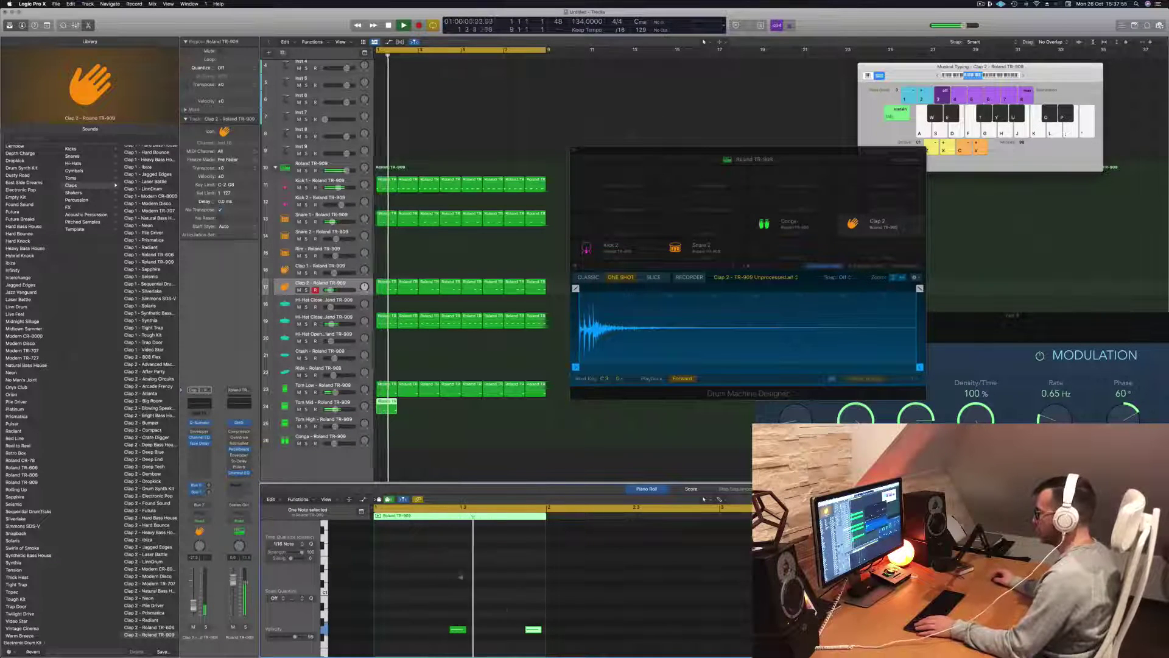
pyautogui.moveTo(534, 632); pyautogui.dragTo(428, 610)
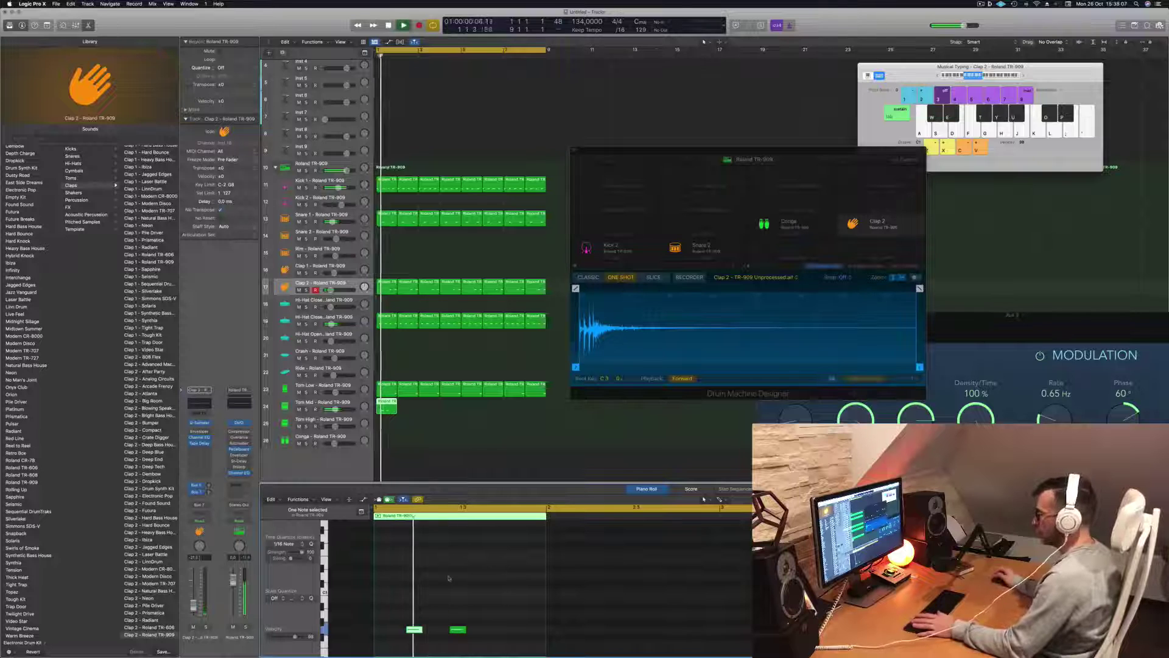
# Step: Raise the pitch of both Tom Mid notes and copy the second one slightly later as a third note
pyautogui.click(347, 403)
pyautogui.click(462, 615)
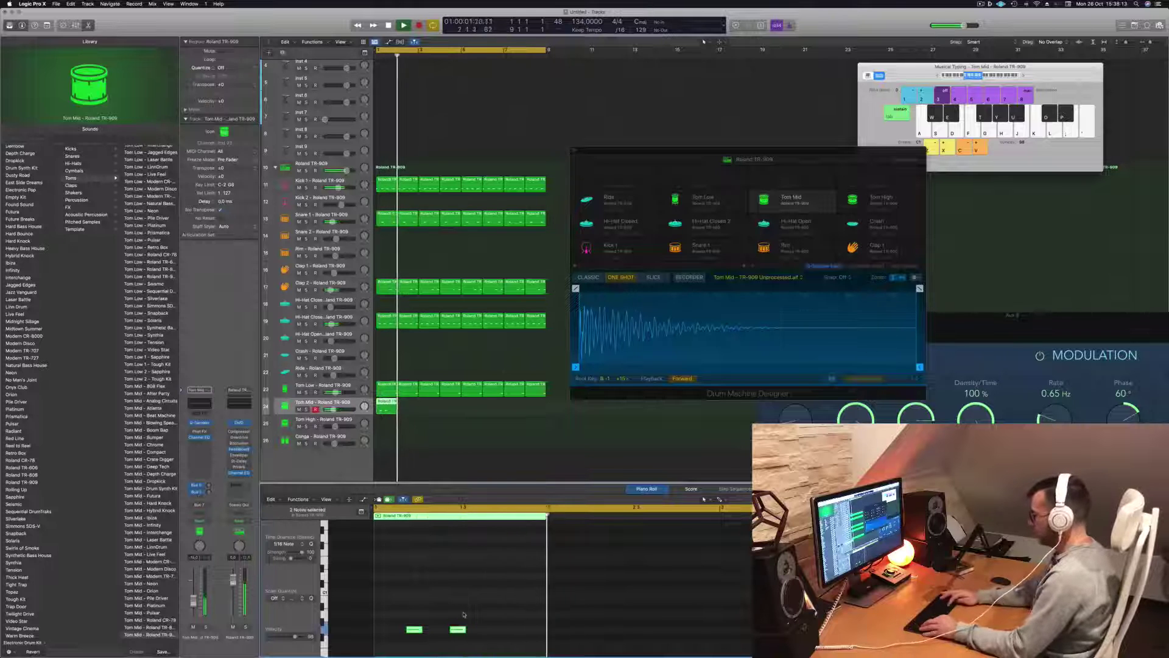
pyautogui.scroll(6, 469, 609)
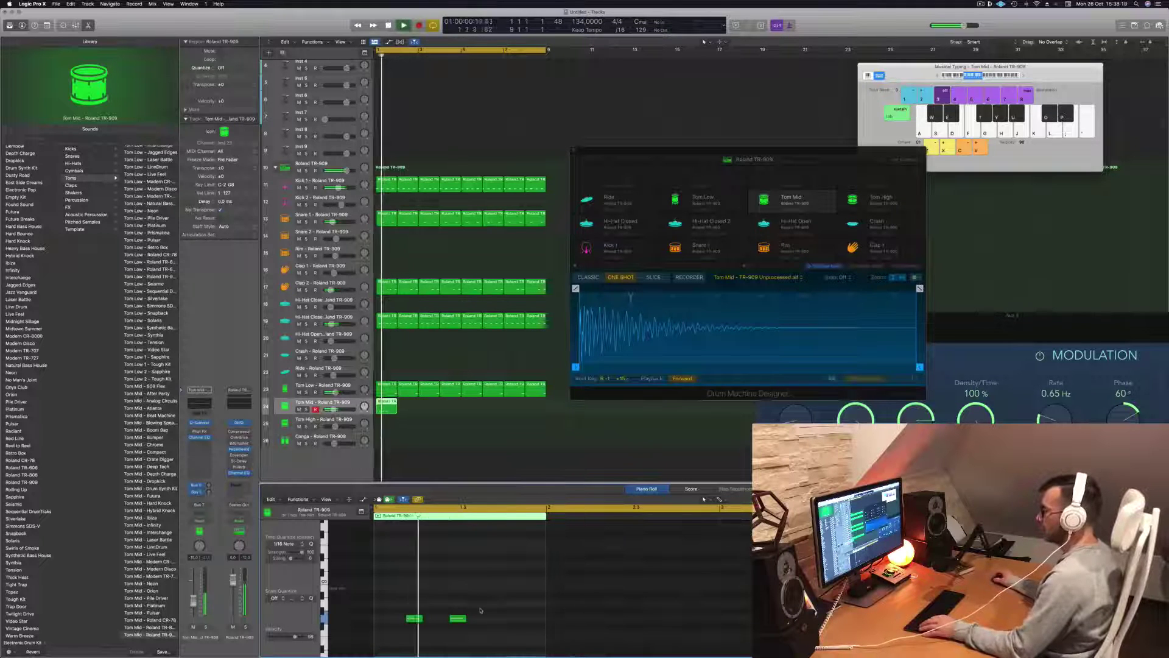
pyautogui.click(458, 619)
pyautogui.moveTo(464, 620); pyautogui.dragTo(491, 620)
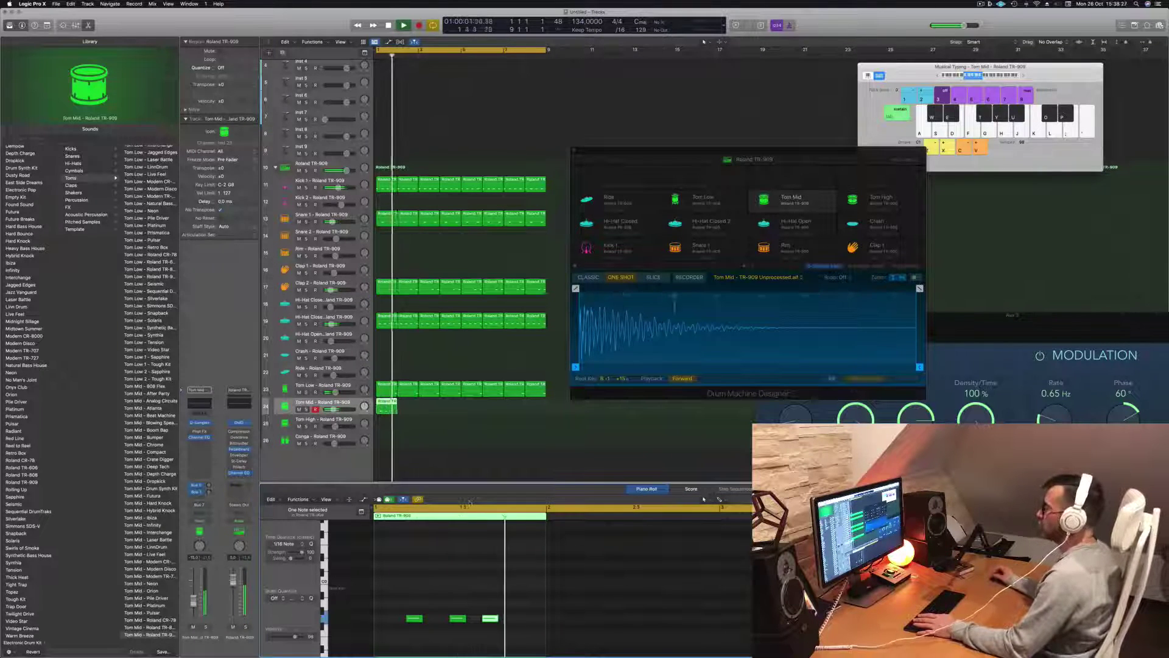
# Step: Repeat the Tom Mid region to fill the eight-bar loop and replay the beat from the start
pyautogui.moveTo(384, 402); pyautogui.dragTo(478, 413)
pyautogui.scroll(-5, 442, 430)
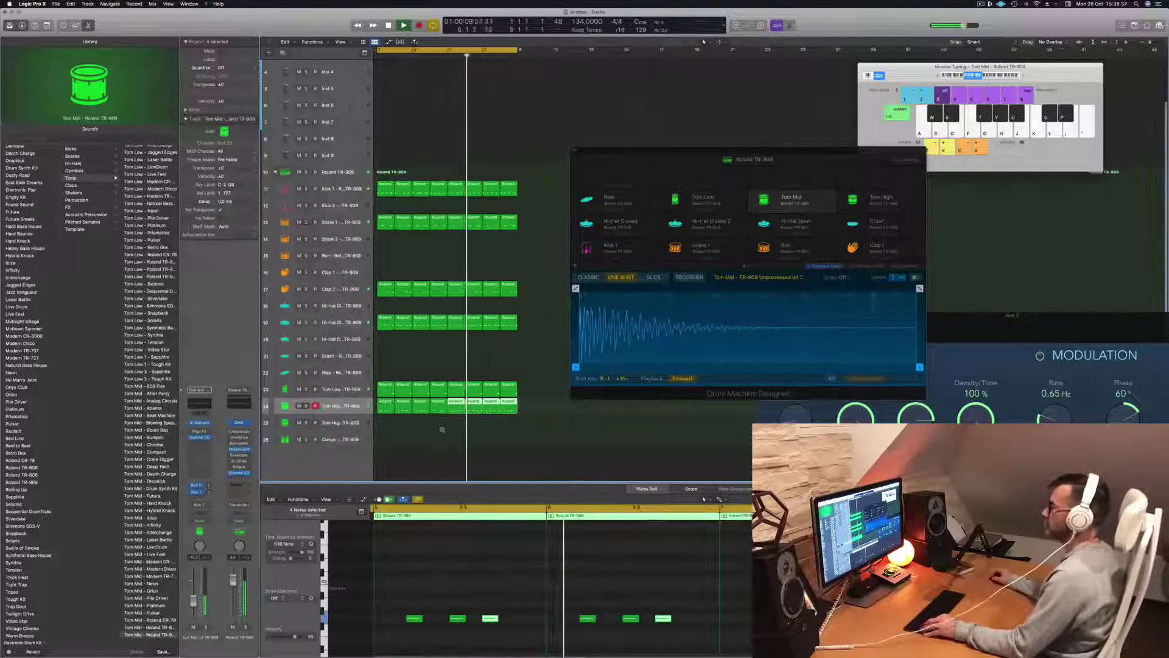
pyautogui.press('space')
pyautogui.press('space')
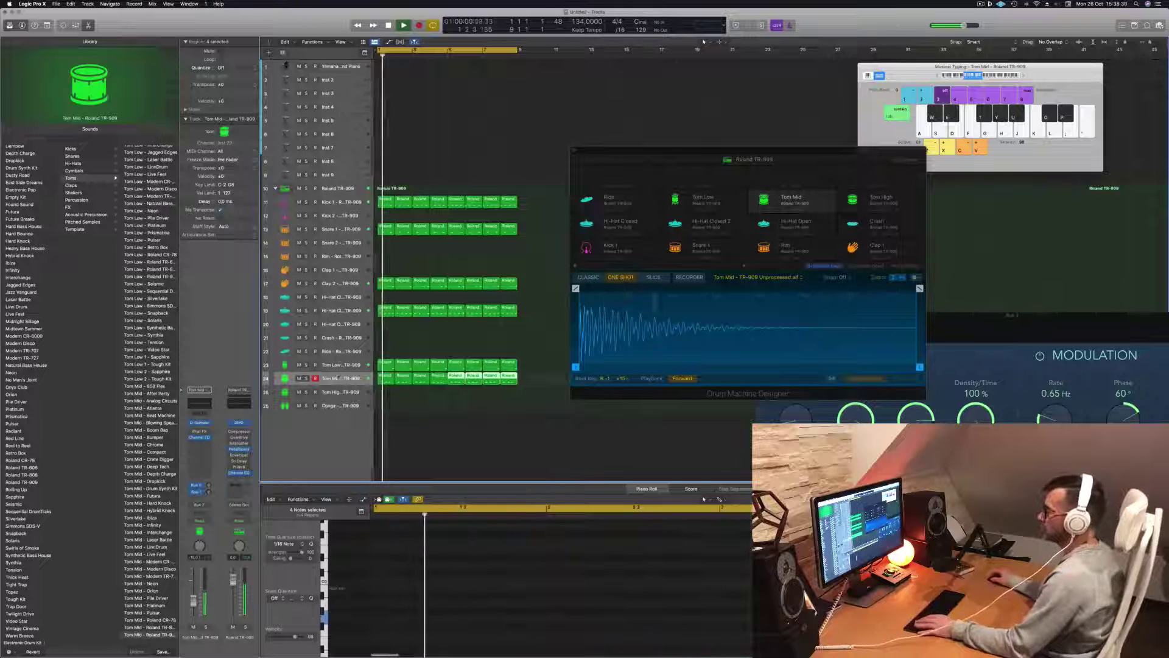
pyautogui.click(342, 379)
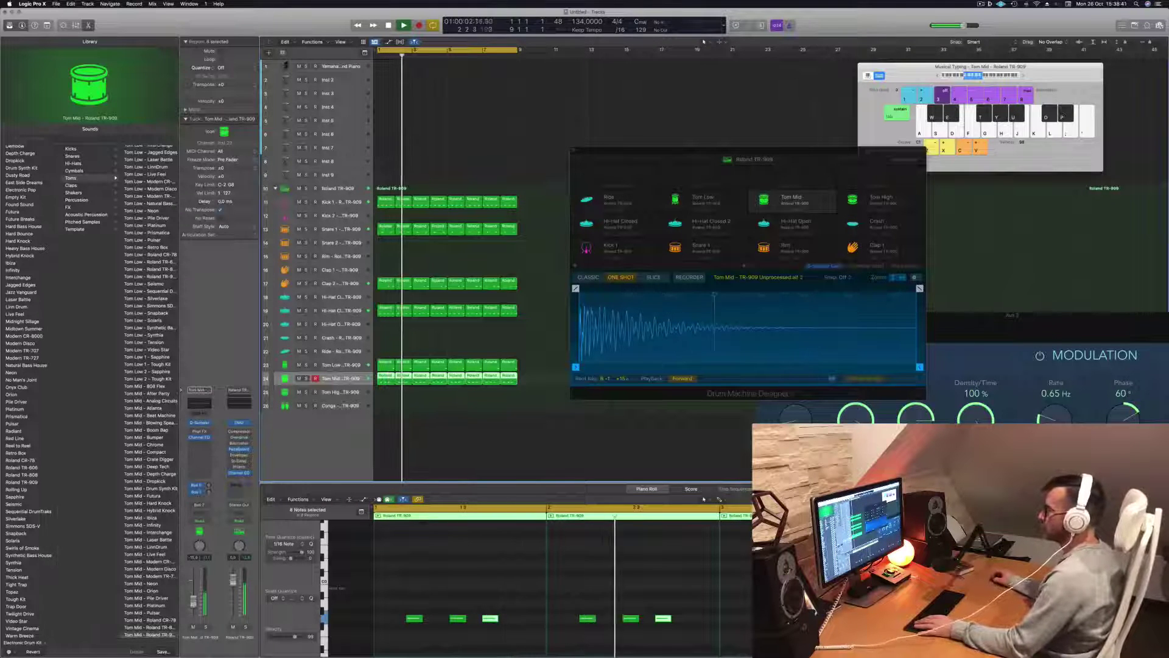
pyautogui.click(461, 438)
pyautogui.click(346, 378)
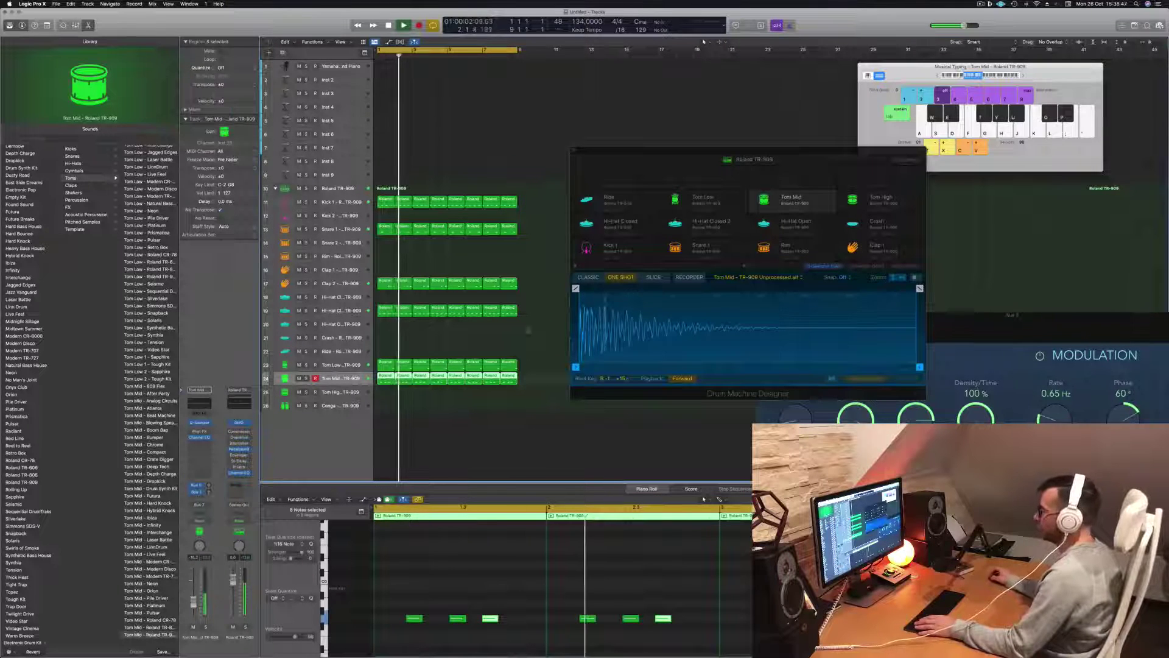
pyautogui.press('Return')
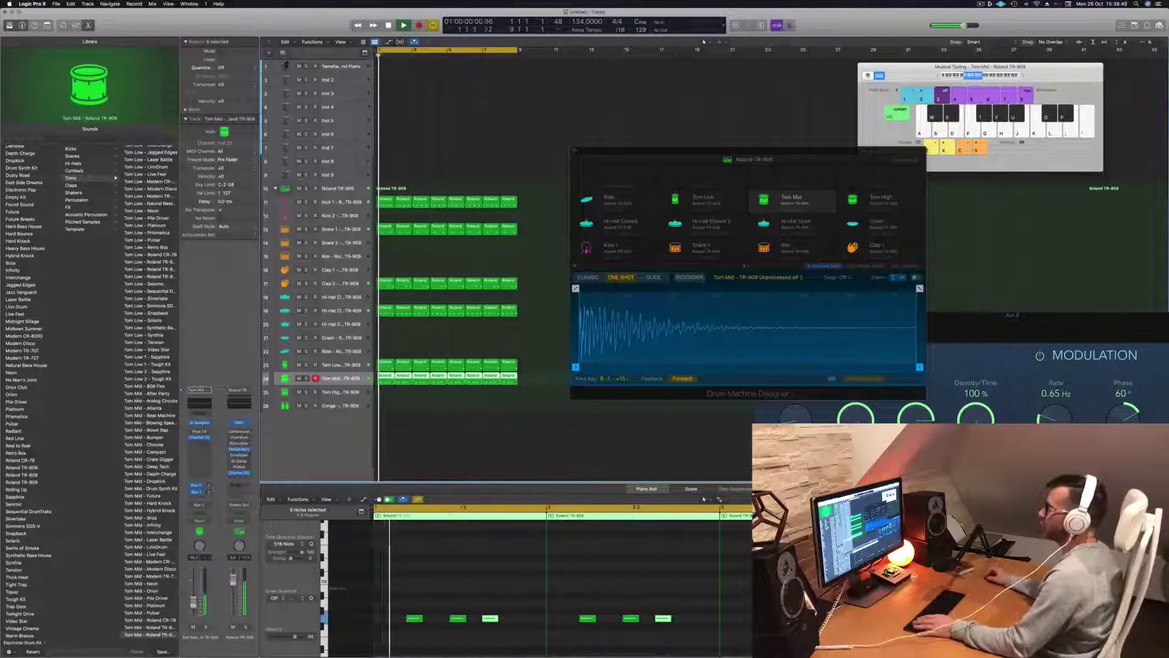
# Step: Open the Alchemy synth of the Inst 2 track and move its window clear of the track list
pyautogui.click(343, 79)
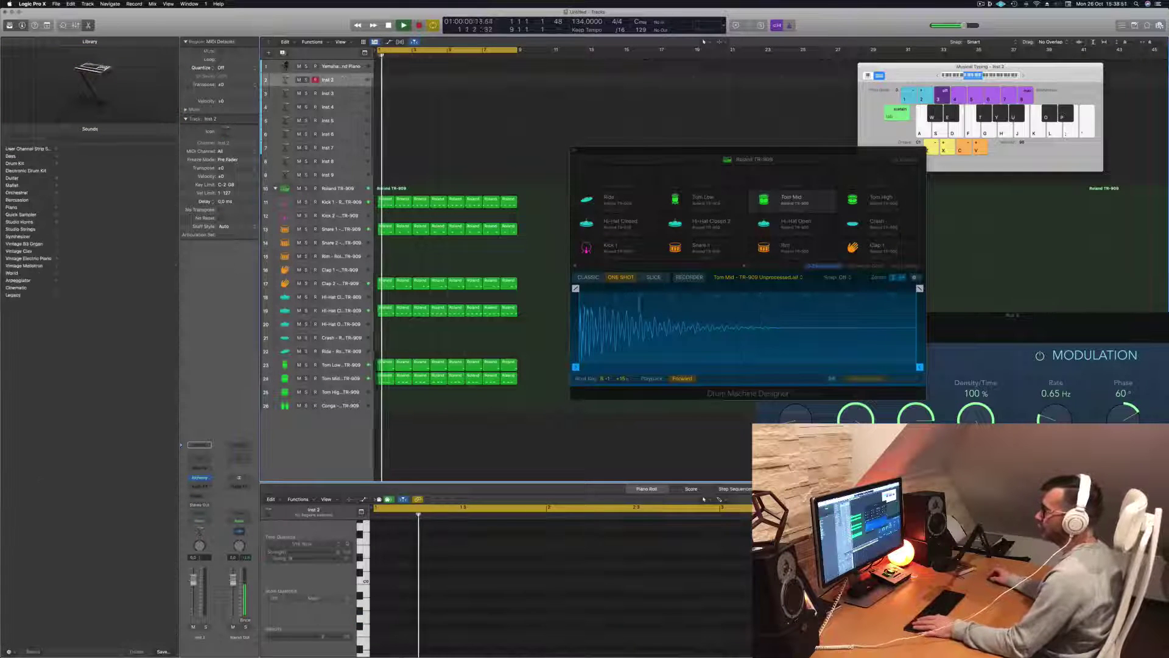
pyautogui.click(199, 479)
pyautogui.moveTo(580, 116); pyautogui.dragTo(649, 190)
pyautogui.press('Return')
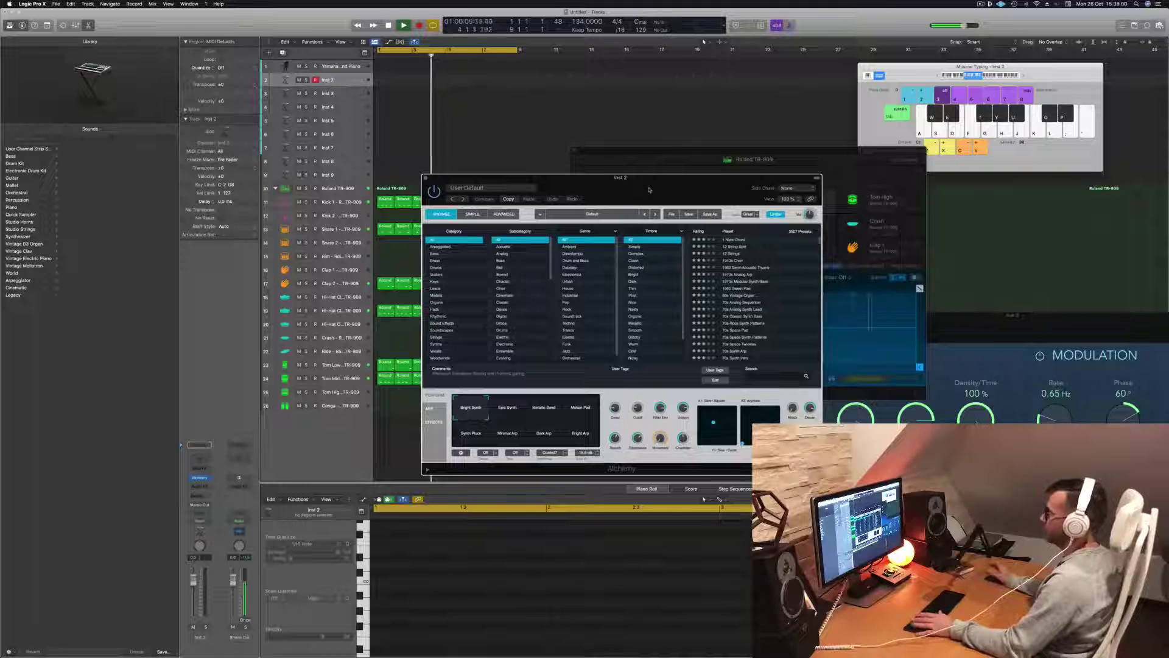
# Step: Filter the Alchemy presets to the Bass category, sort them by rating and load Good Boy
pyautogui.click(436, 254)
pyautogui.scroll(-4, 759, 274)
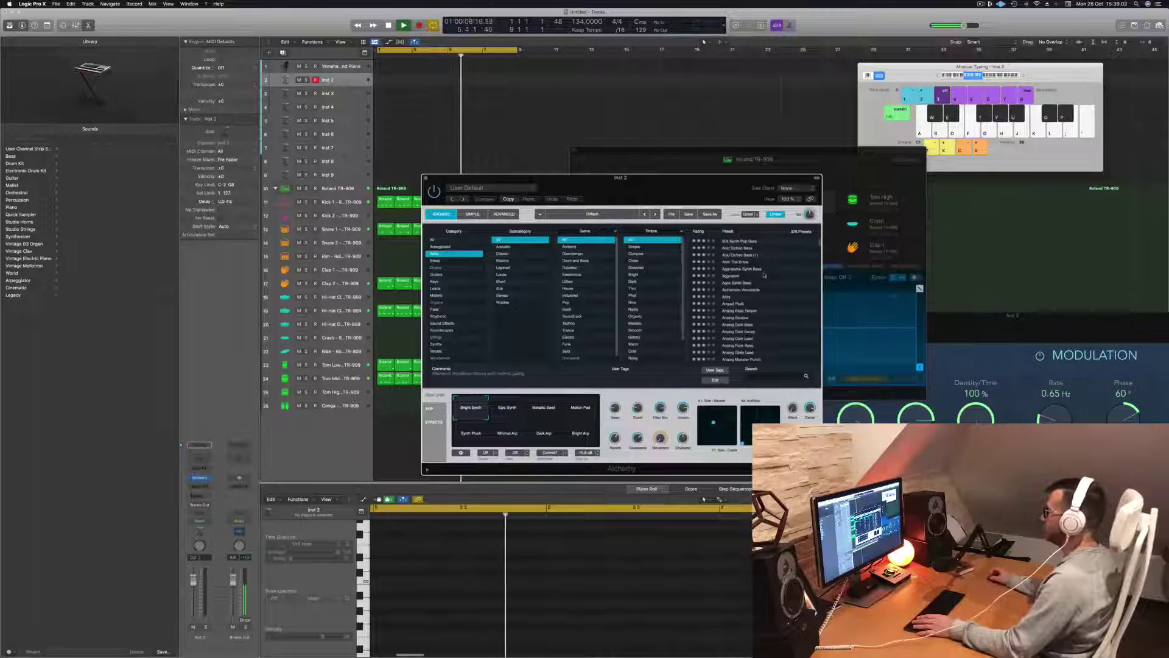
pyautogui.scroll(4, 755, 292)
pyautogui.click(700, 232)
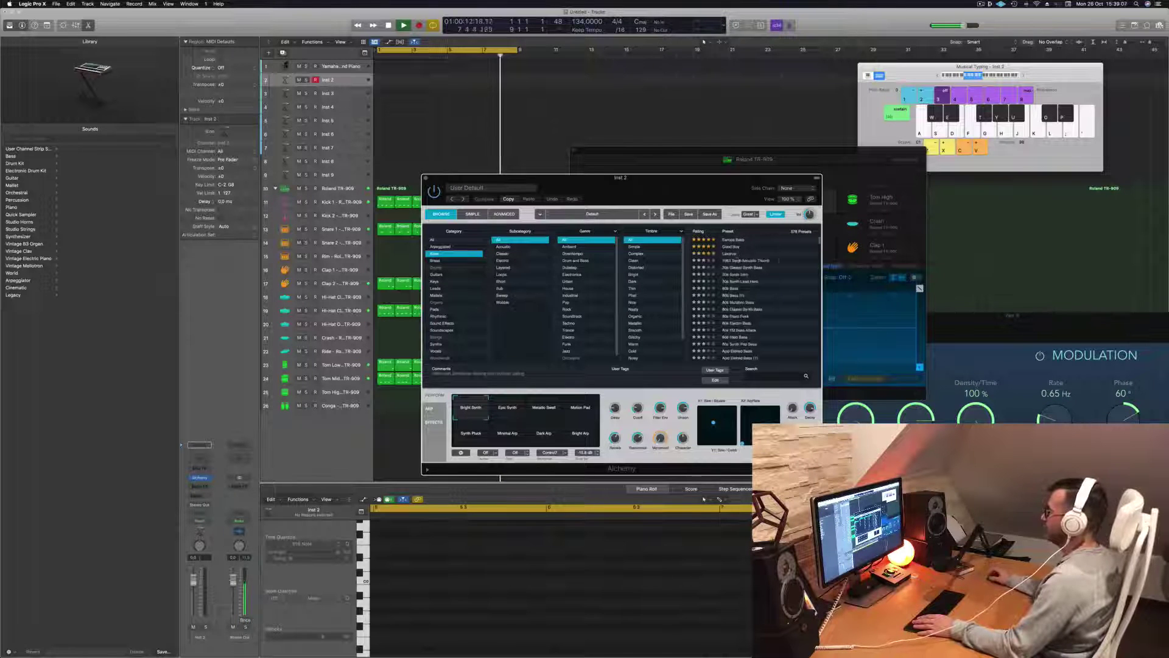
pyautogui.click(734, 247)
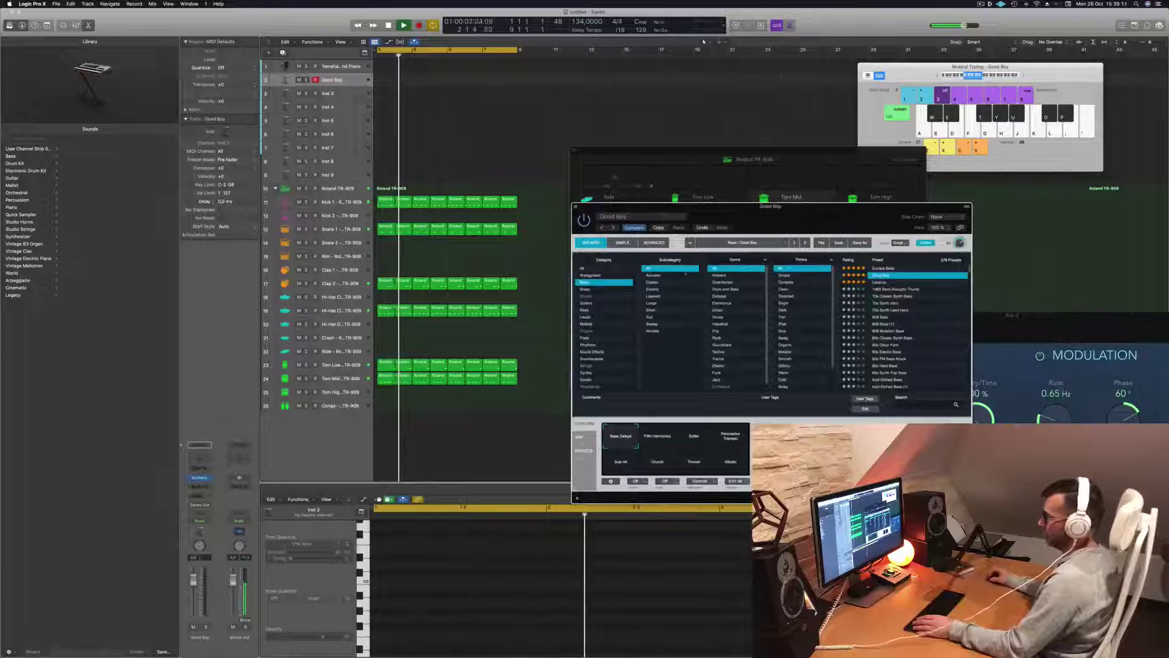
# Step: Audition the Good Boy bass over the looping beat by playing several different notes
pyautogui.press('h')
pyautogui.press('d')
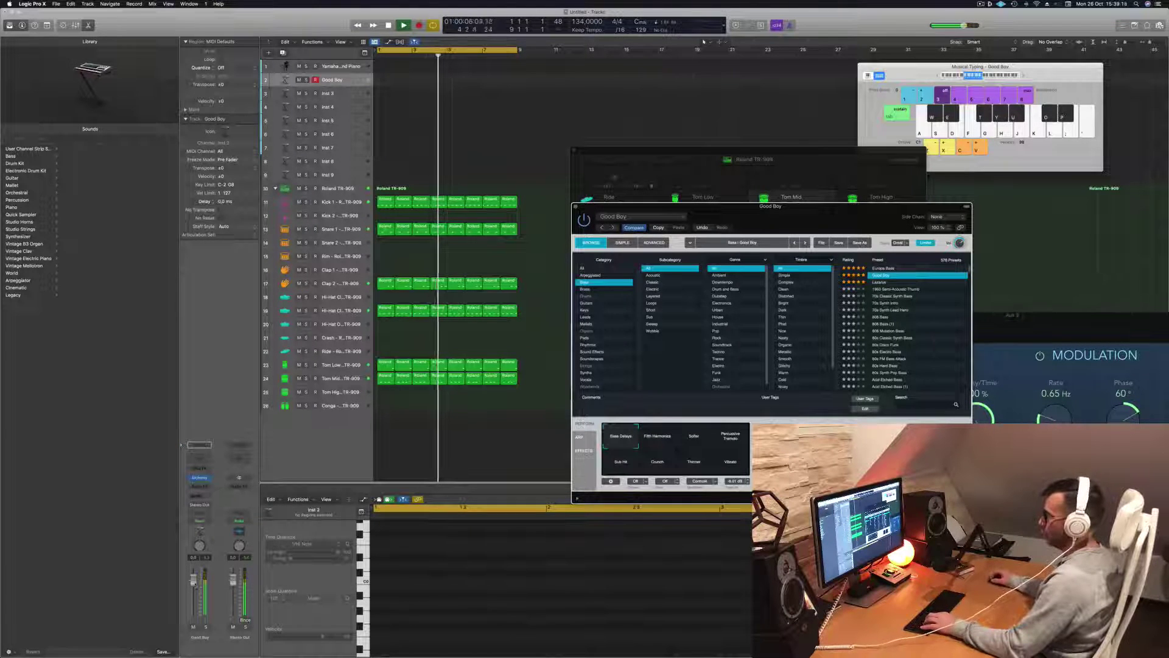
pyautogui.press('e')
pyautogui.press('j')
pyautogui.press('k')
pyautogui.press('j')
# Step: Try the Fifth Harmonics snapshot, switch to the one after it and rehearse a bass line over the beat
pyautogui.click(657, 436)
pyautogui.click(694, 438)
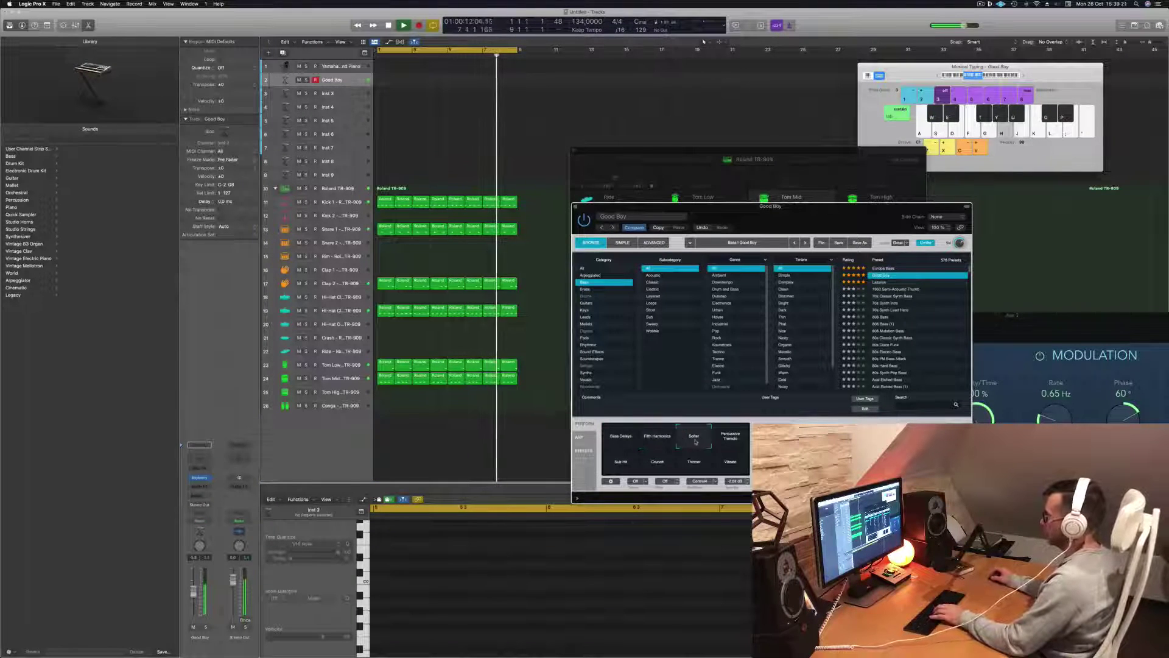
pyautogui.press('g')
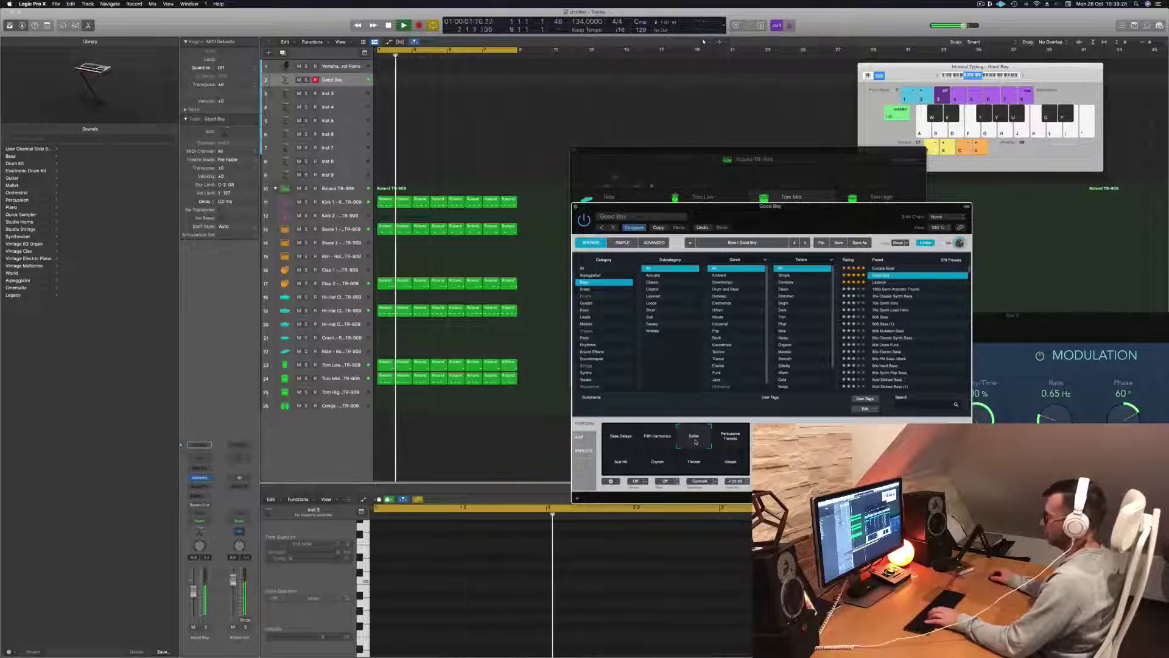
pyautogui.press('w')
pyautogui.press('w')
pyautogui.press('k')
pyautogui.press('j')
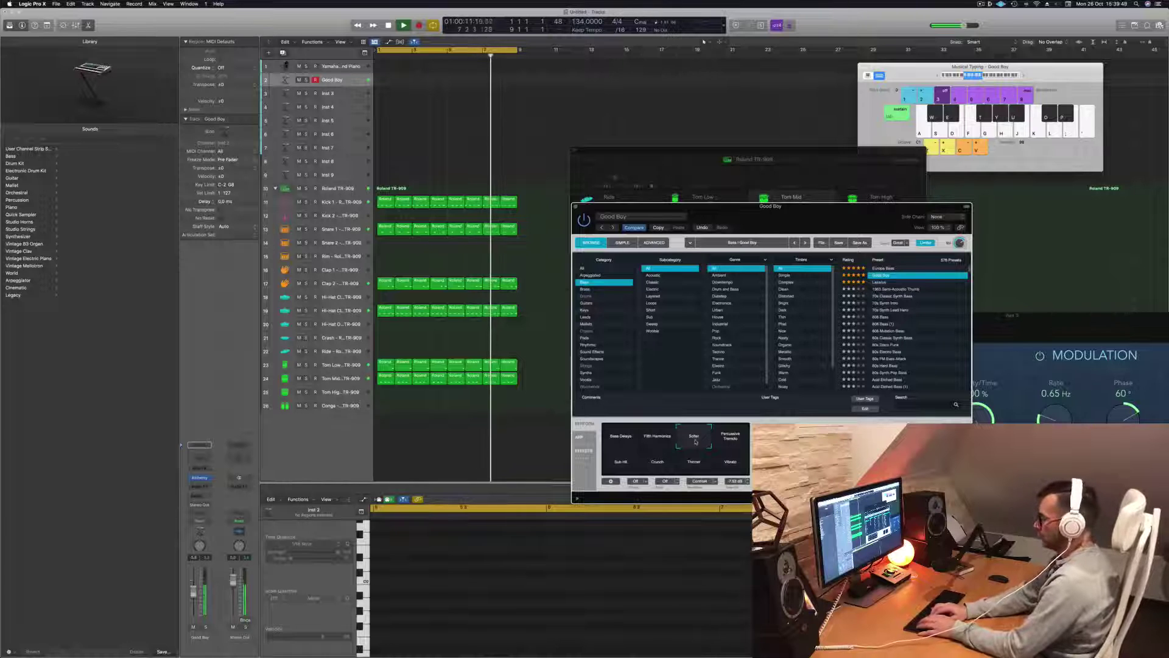
# Step: Record a bass line on the Good Boy track with three G, four A and five E notes, then stop
pyautogui.press('r')
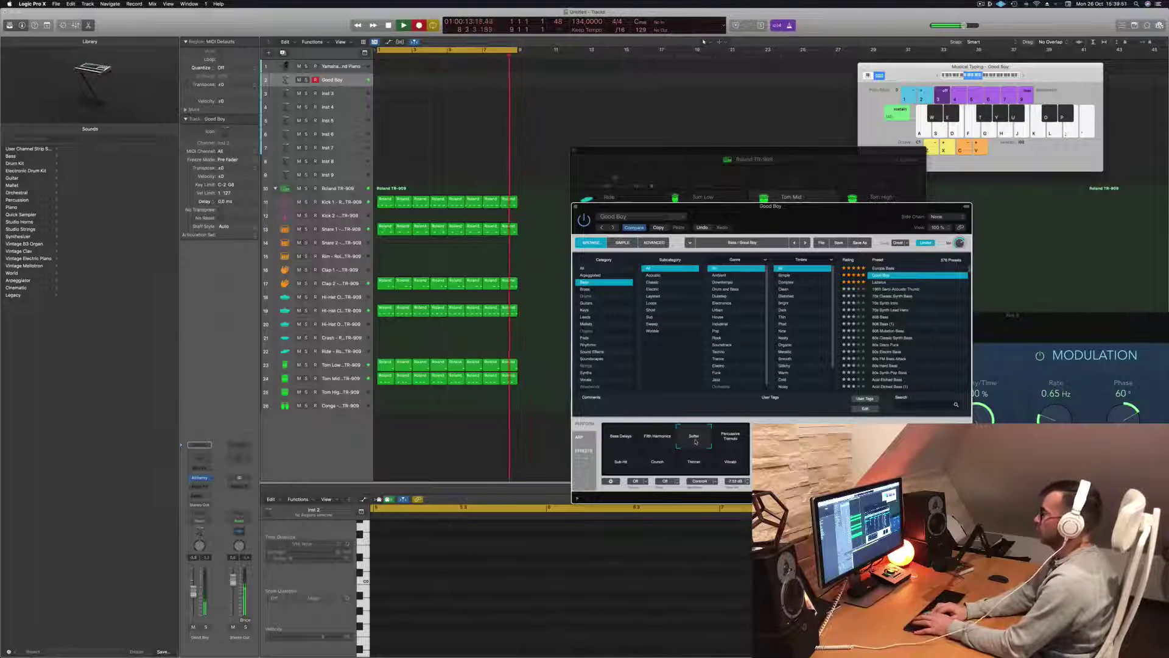
pyautogui.press('g')
pyautogui.press('g')
pyautogui.press('g')
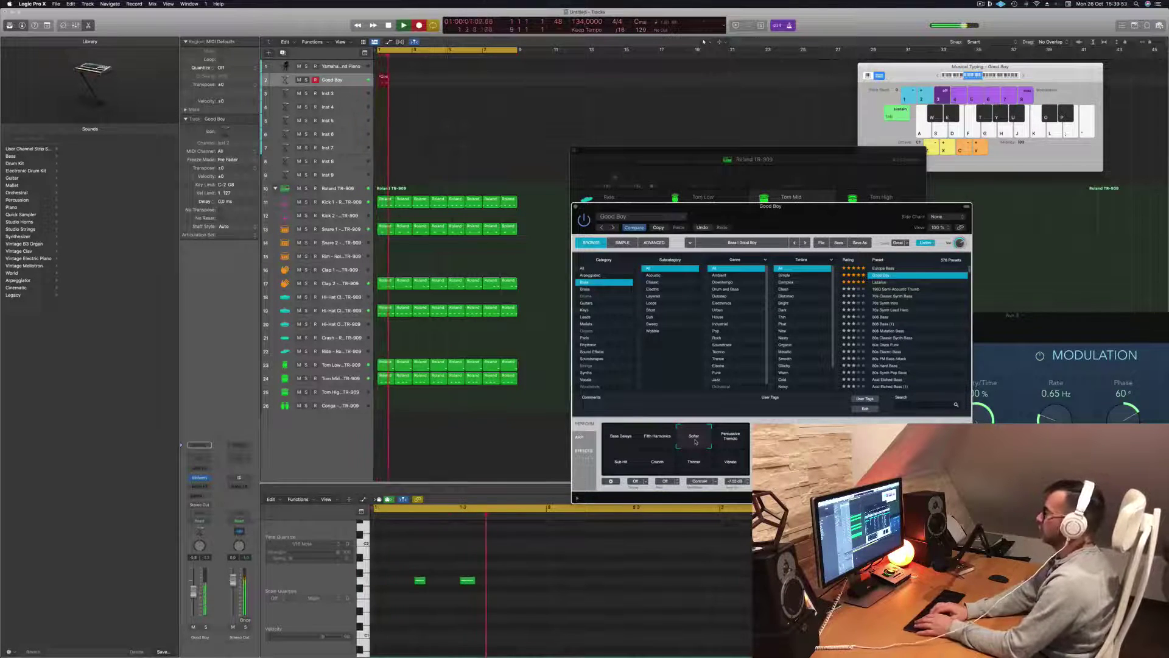
pyautogui.press('h')
pyautogui.press('h')
pyautogui.press('h')
pyautogui.press('h')
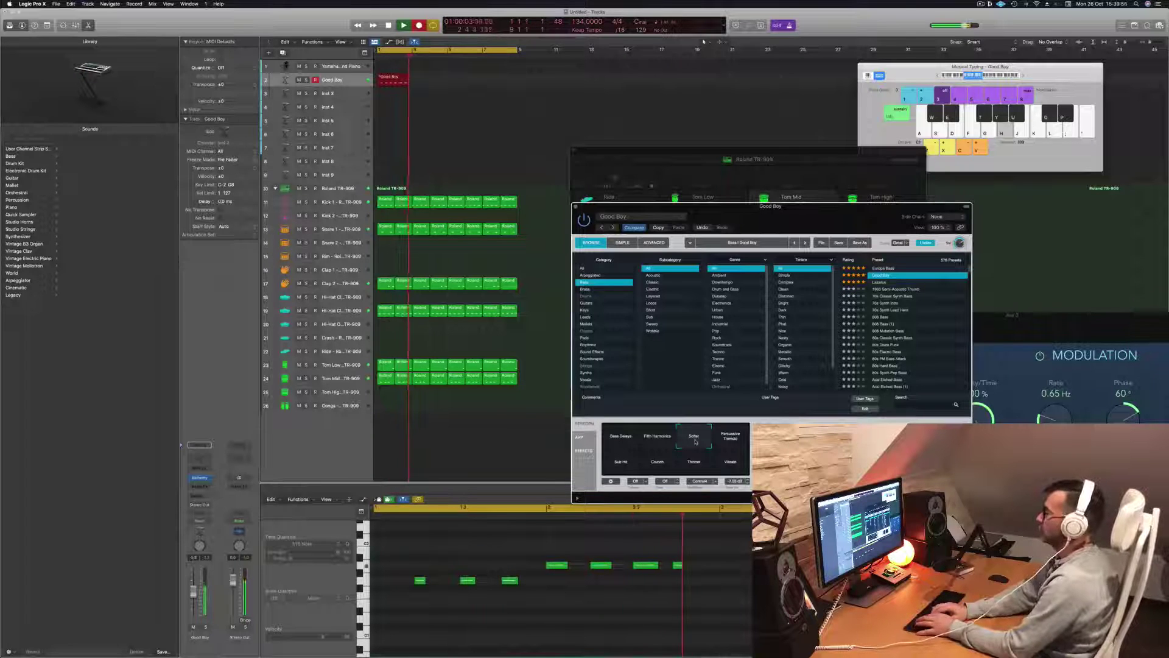
pyautogui.press('d')
pyautogui.press('d')
pyautogui.press('d')
pyautogui.press('d')
pyautogui.press('d')
pyautogui.press('space')
pyautogui.press('space')
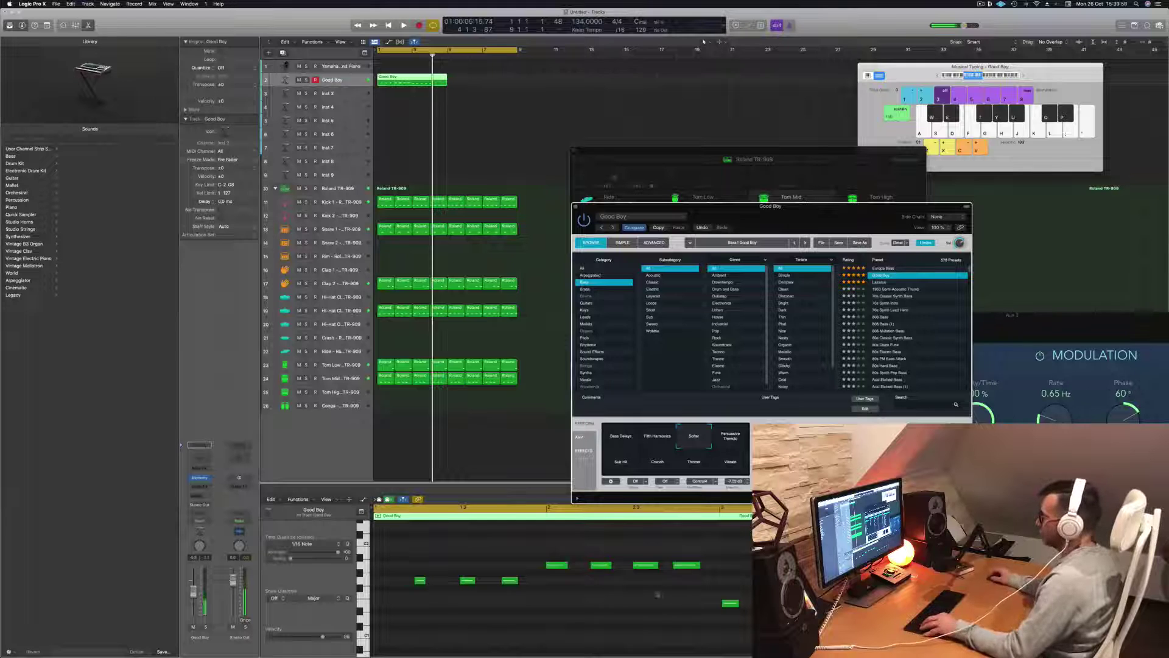
# Step: Adjust the timing of the first two G notes in the bass region, checking them against the beat
pyautogui.scroll(-3, 660, 595)
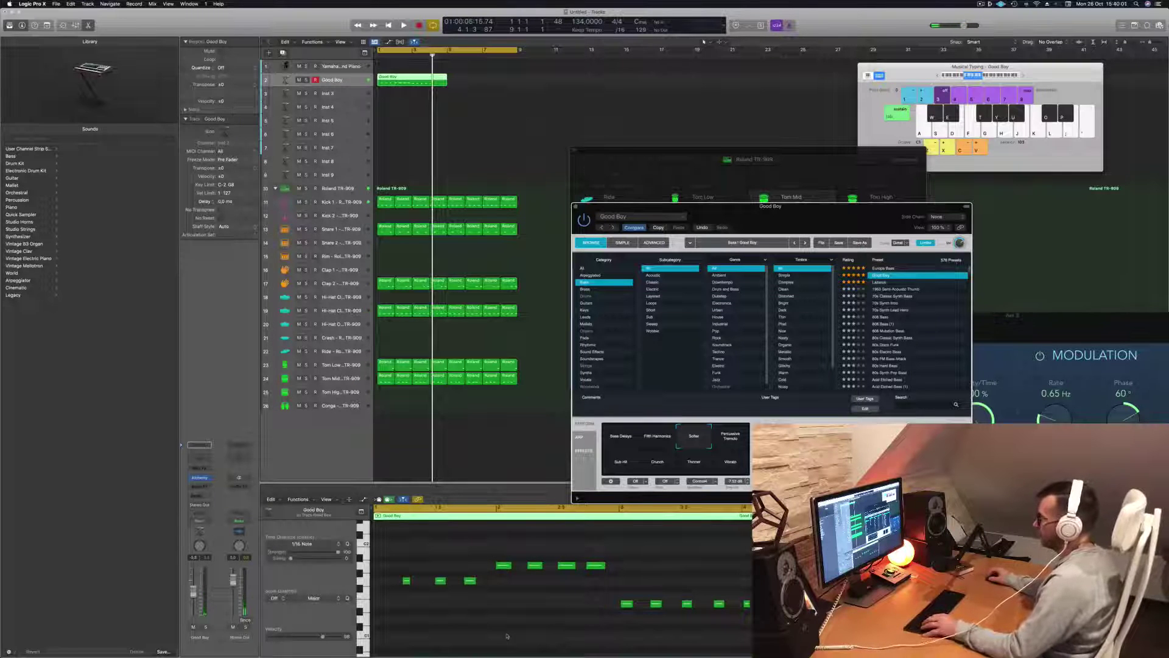
pyautogui.click(406, 581)
pyautogui.press('Return')
pyautogui.press('space')
pyautogui.scroll(2, 418, 598)
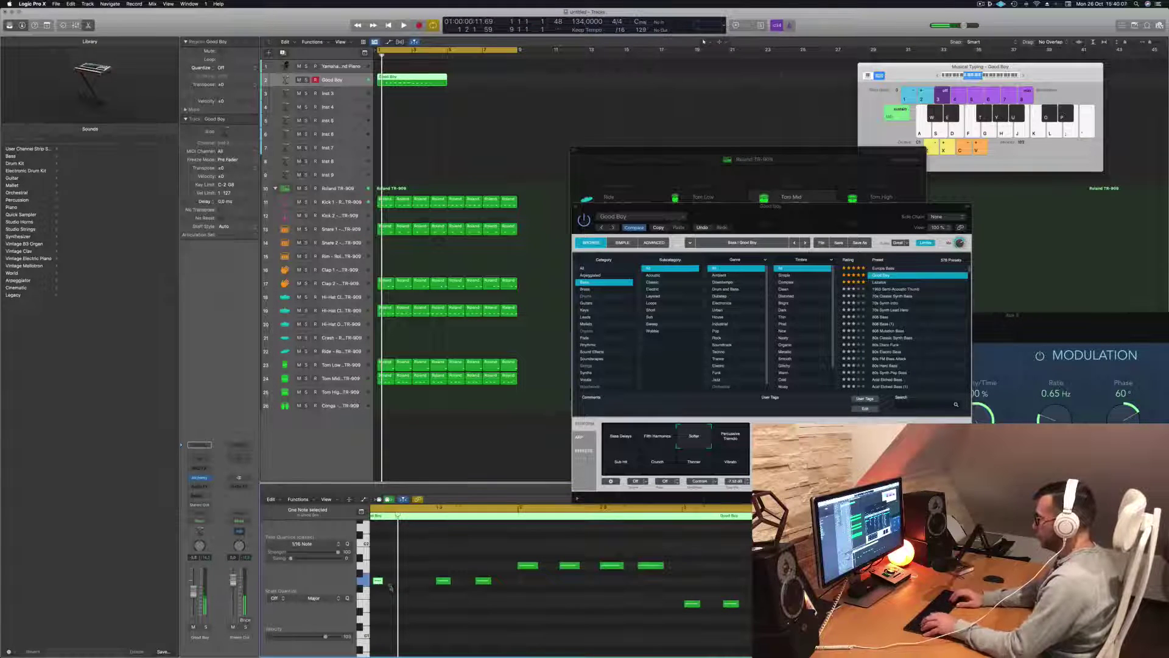
pyautogui.press('space')
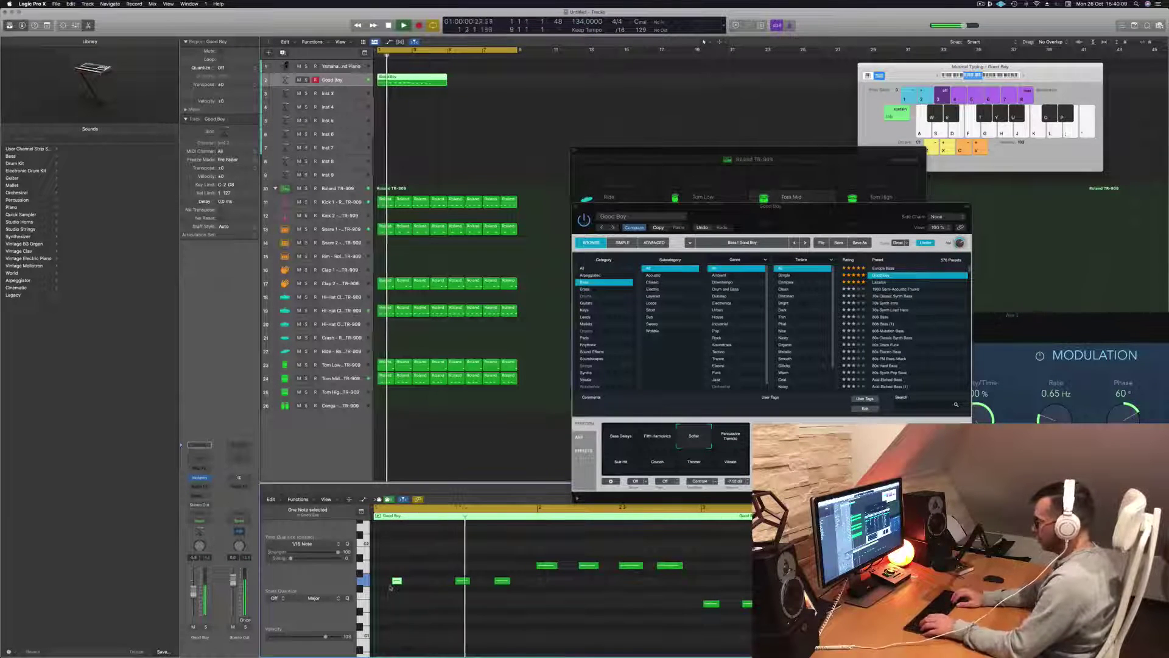
pyautogui.press('Return')
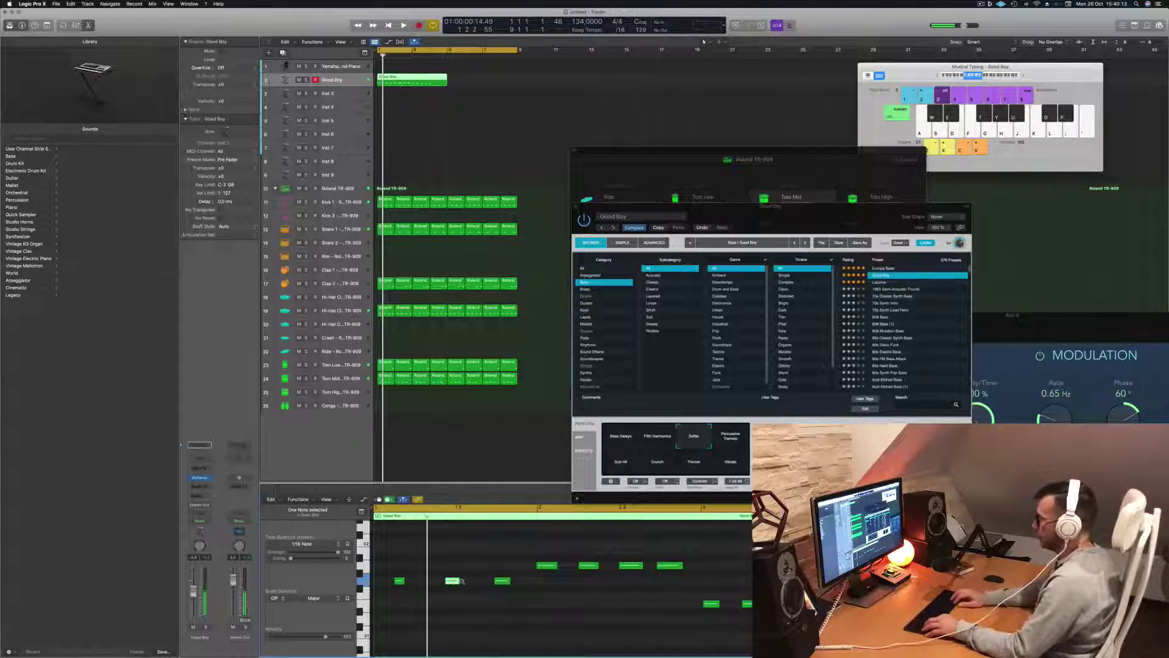
pyautogui.press('space')
pyautogui.press('space')
pyautogui.press('space')
# Step: Move the third G note earlier and copy it as an evenly spaced fourth note, checking the timing in playback
pyautogui.click(504, 583)
pyautogui.press('space')
pyautogui.press('space')
pyautogui.hotkey('alt', 'Left')
pyautogui.hotkey('alt', 'Left')
pyautogui.press('space')
pyautogui.press('space')
pyautogui.press('space')
pyautogui.moveTo(481, 581); pyautogui.dragTo(524, 582)
pyautogui.press('space')
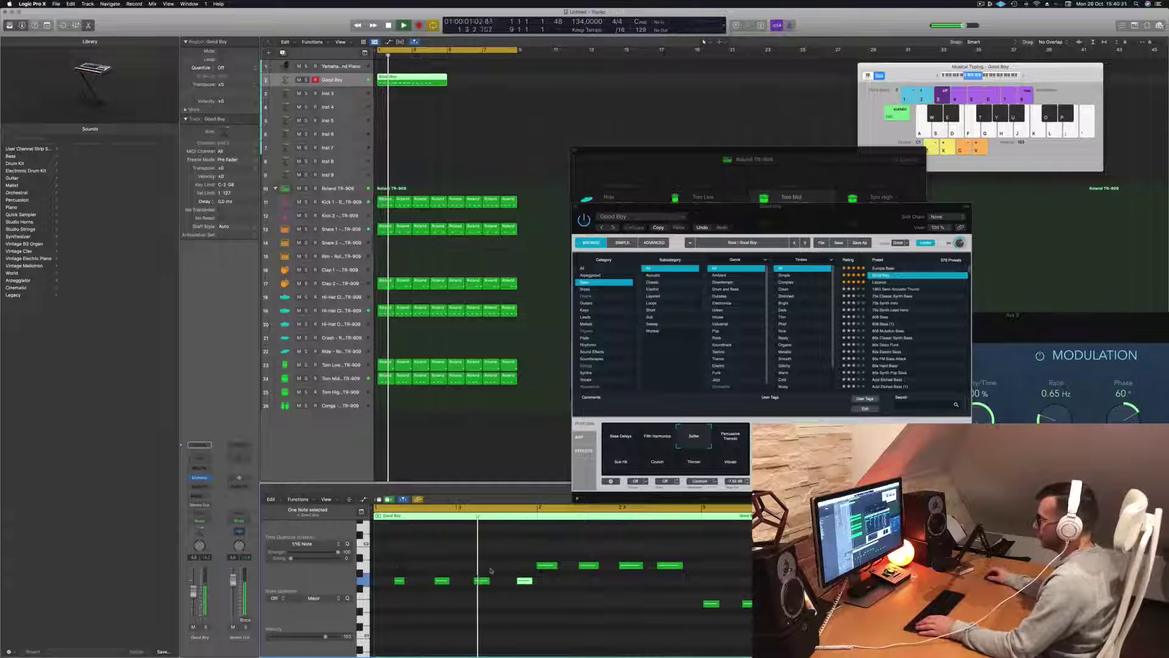
# Step: Shift the four A notes later onto the off-beats and replay the bass line with the drums
pyautogui.hscroll(-3, 495, 568)
pyautogui.press('space')
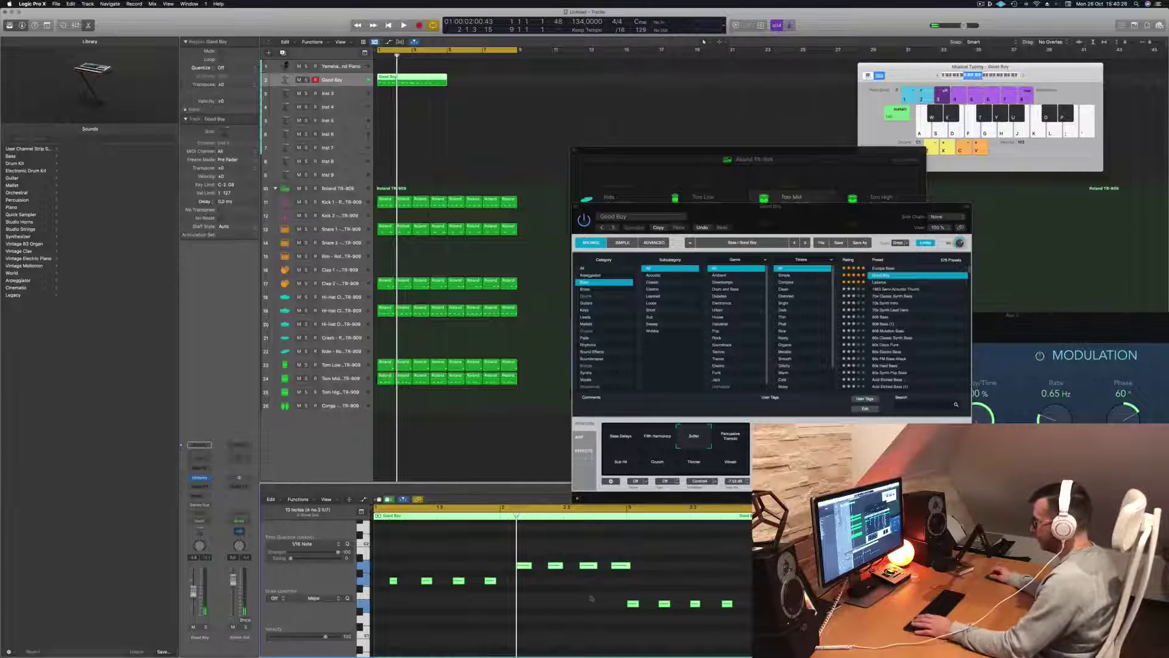
pyautogui.press('space')
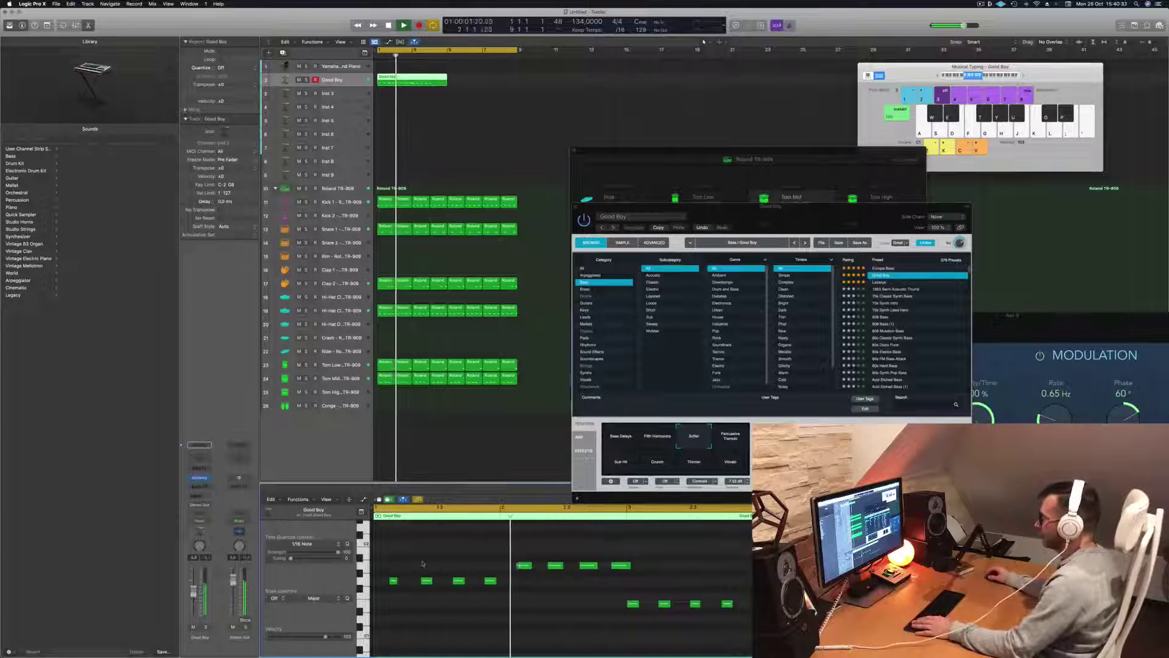
# Step: Shift the E notes later onto the off-beats and check them in the loop, toggling their mute
pyautogui.moveTo(608, 588); pyautogui.dragTo(755, 623)
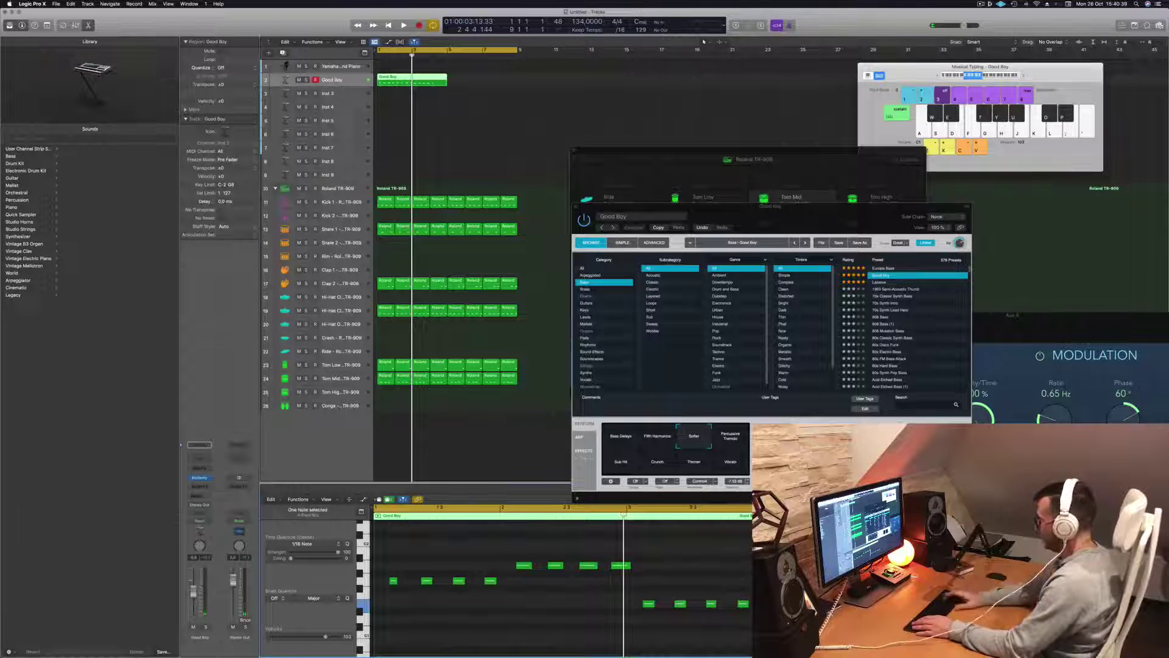
pyautogui.moveTo(755, 596); pyautogui.dragTo(586, 628)
pyautogui.press('space')
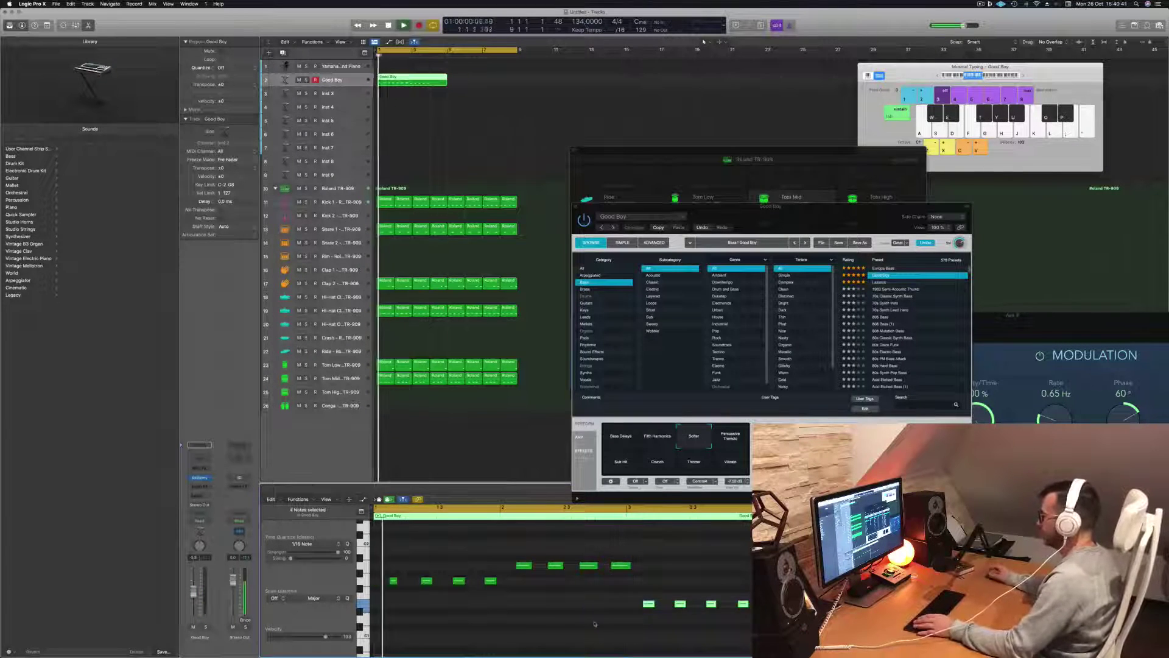
pyautogui.moveTo(651, 605); pyautogui.dragTo(777, 606)
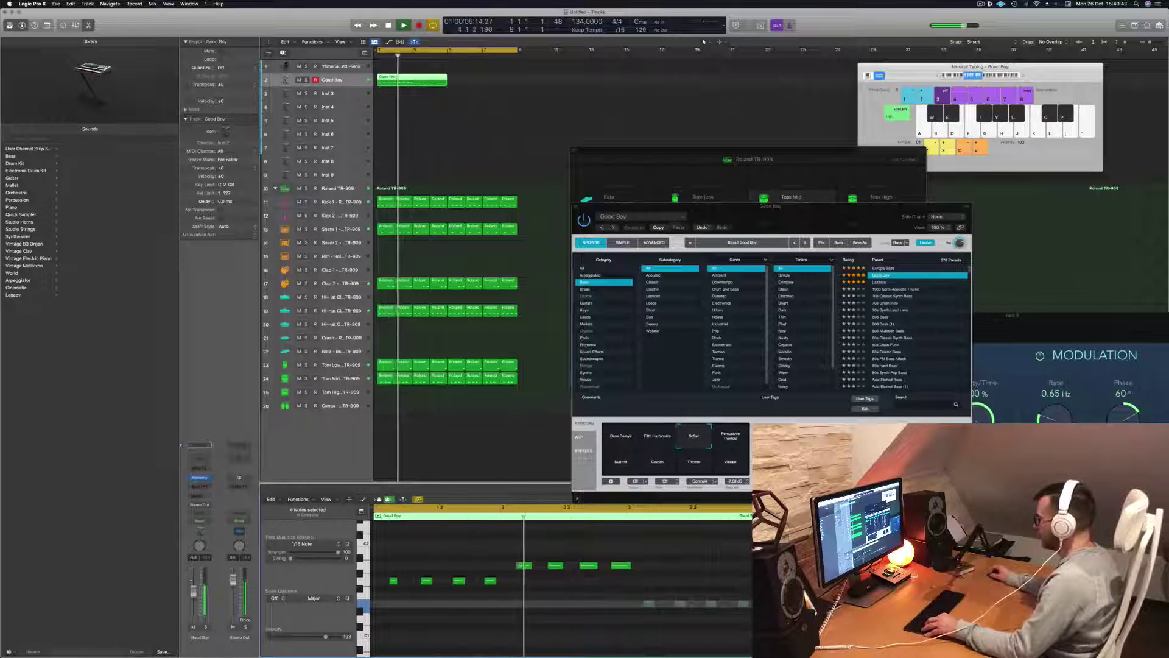
pyautogui.hotkey('ctrl', 'm')
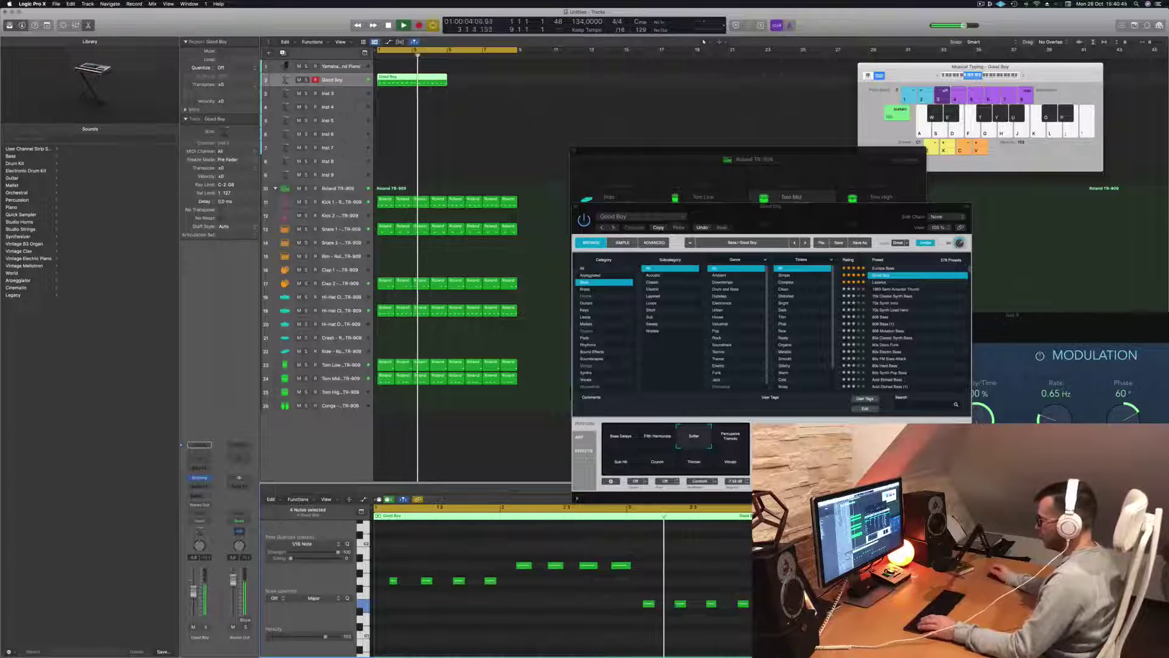
# Step: Copy the Good Boy bass region directly after the original so the bass line fills the whole loop
pyautogui.press('super+a')
pyautogui.scroll(-3, 701, 586)
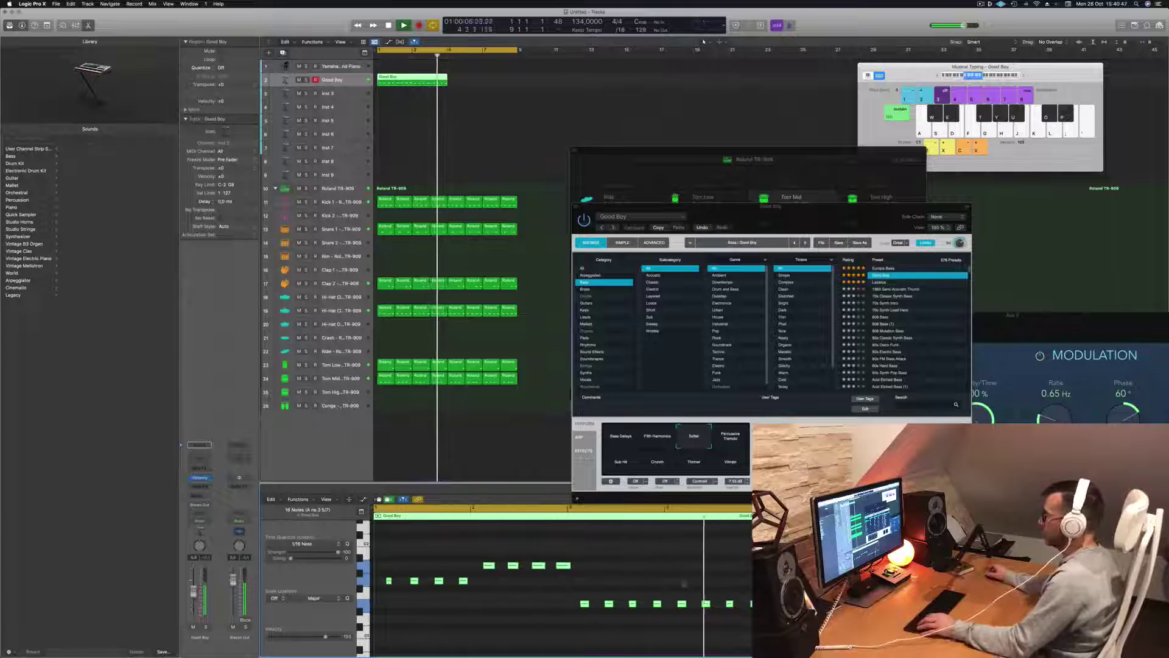
pyautogui.moveTo(751, 215); pyautogui.dragTo(773, 215)
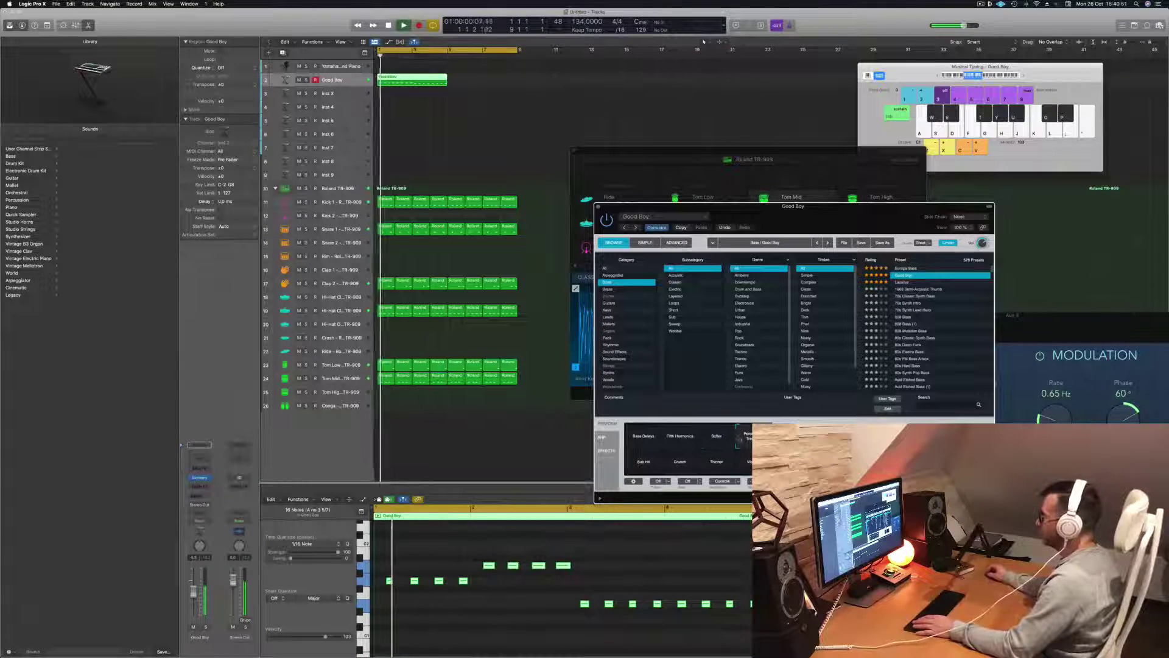
pyautogui.moveTo(767, 217); pyautogui.dragTo(931, 210)
pyautogui.moveTo(403, 79); pyautogui.dragTo(474, 80)
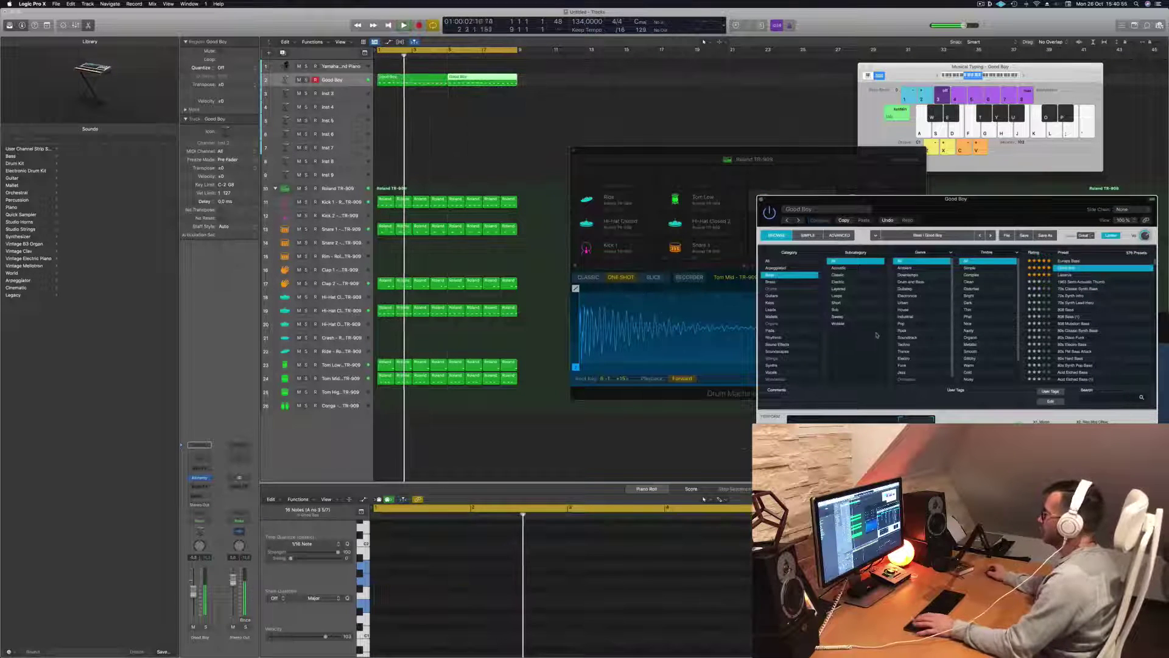
# Step: Audition the Good Boy performance variations in the loop, settle on Softer, and slightly lower the bass track's volume
pyautogui.moveTo(964, 207); pyautogui.dragTo(769, 197)
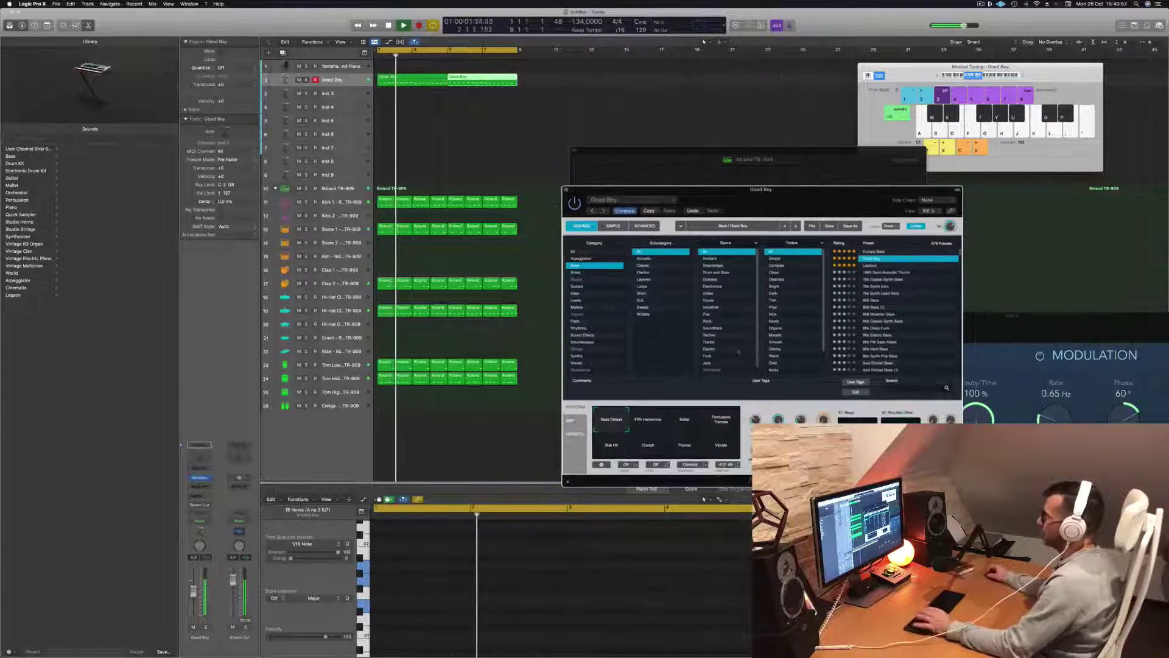
pyautogui.click(649, 422)
pyautogui.click(700, 423)
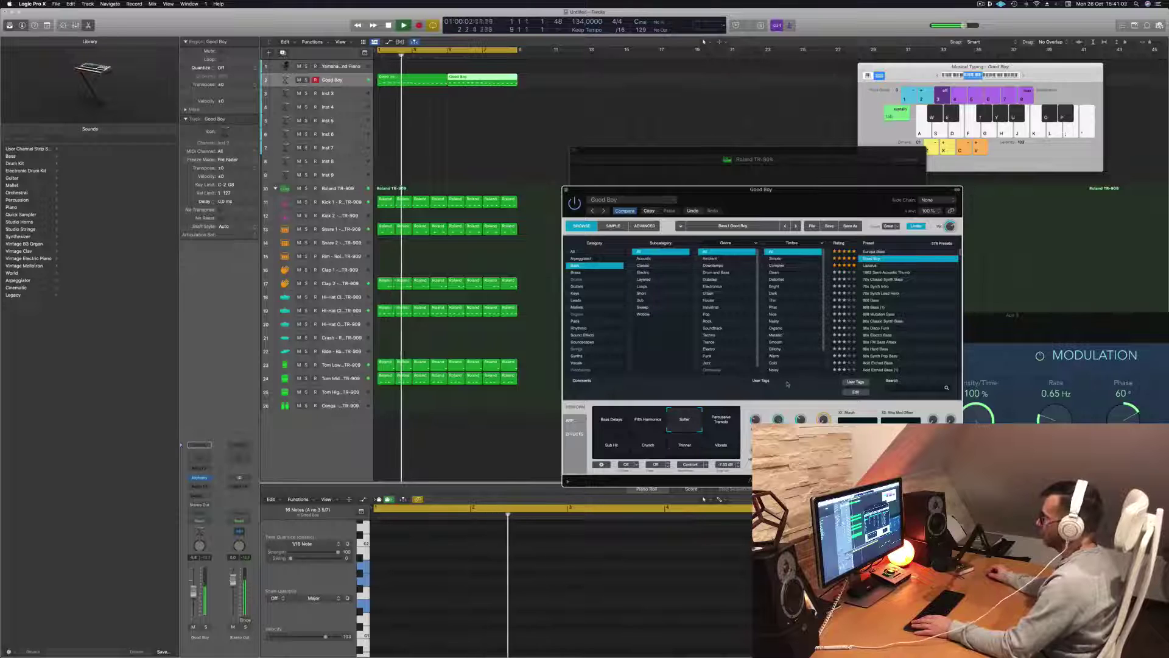
pyautogui.click(615, 449)
pyautogui.click(647, 447)
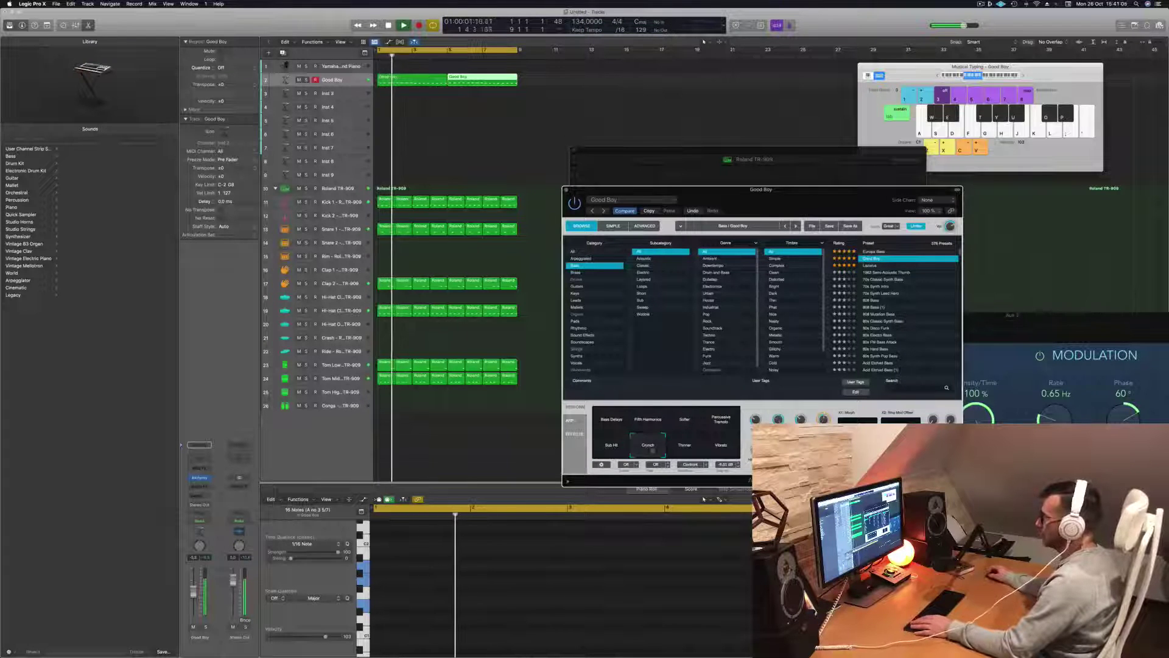
pyautogui.click(731, 451)
pyautogui.click(685, 423)
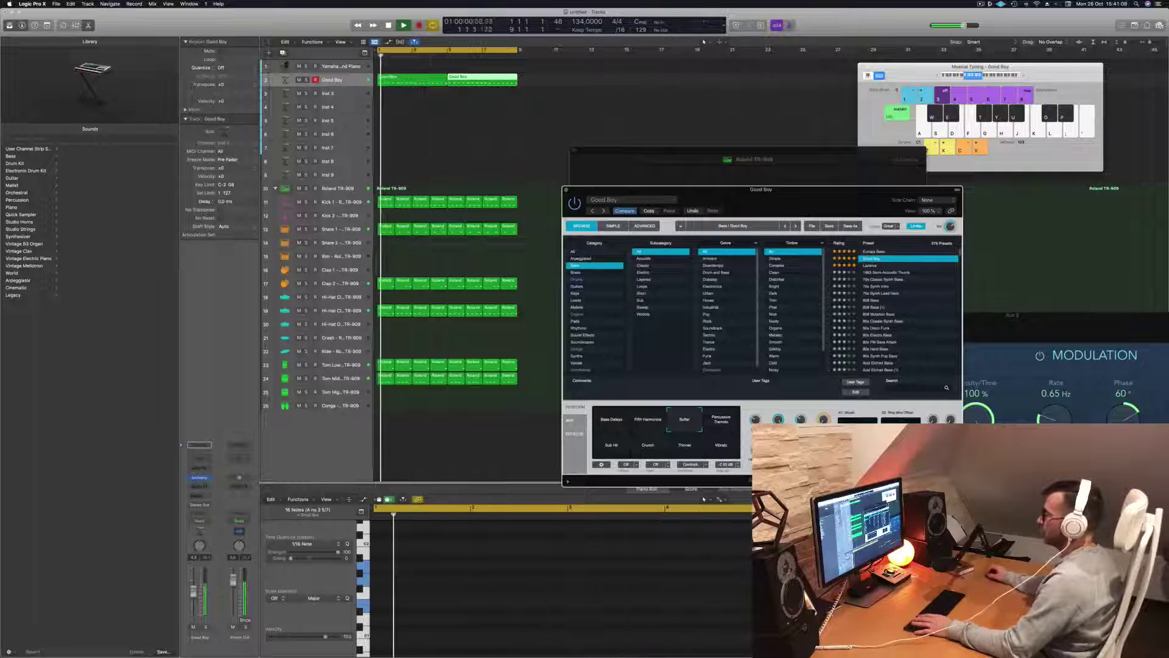
pyautogui.moveTo(194, 596); pyautogui.dragTo(194, 595)
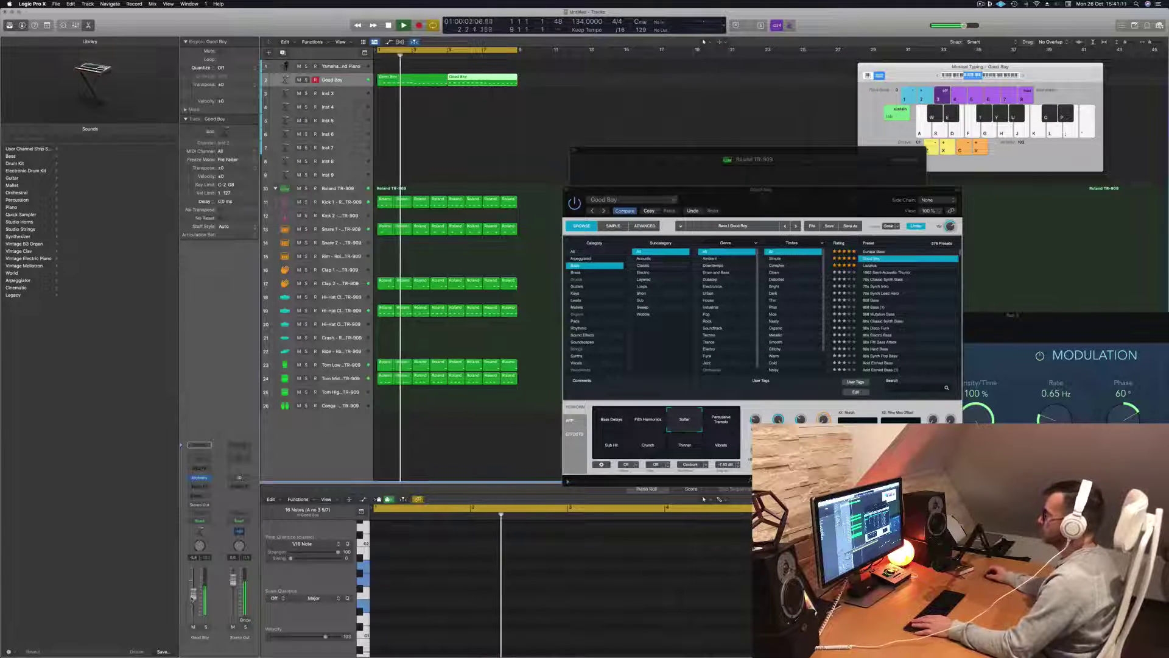
# Step: Audition the Europa Bass preset on the bass line and try its Arp, Soft Arp, Vibrato and Wider variations
pyautogui.moveTo(797, 196); pyautogui.dragTo(767, 202)
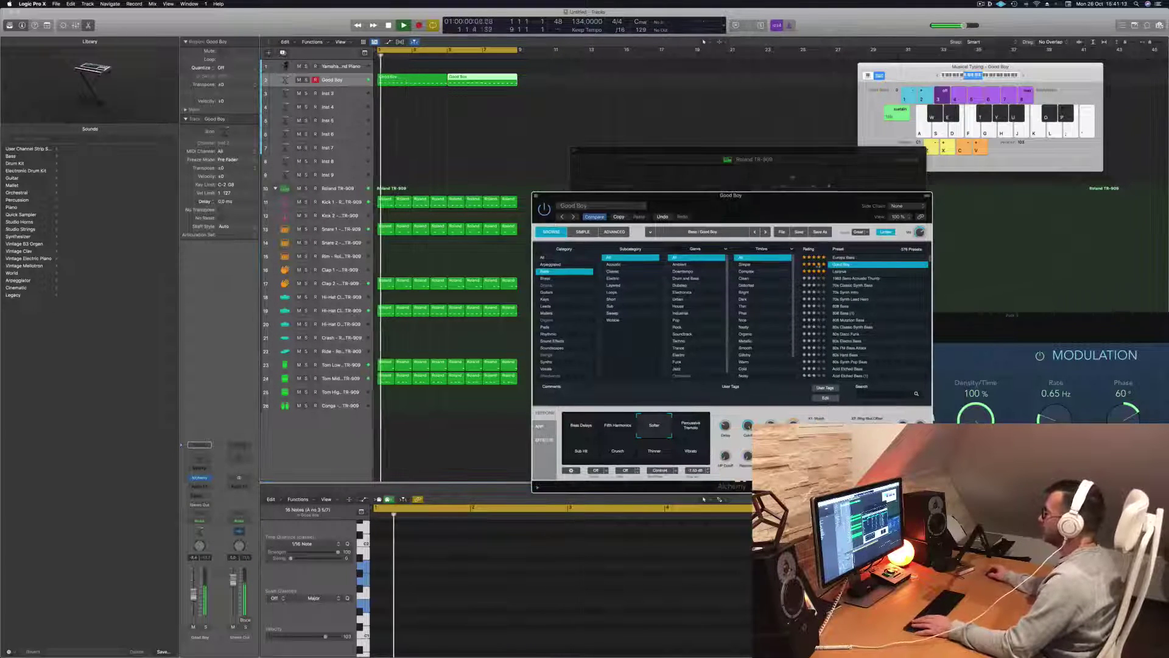
pyautogui.click(853, 257)
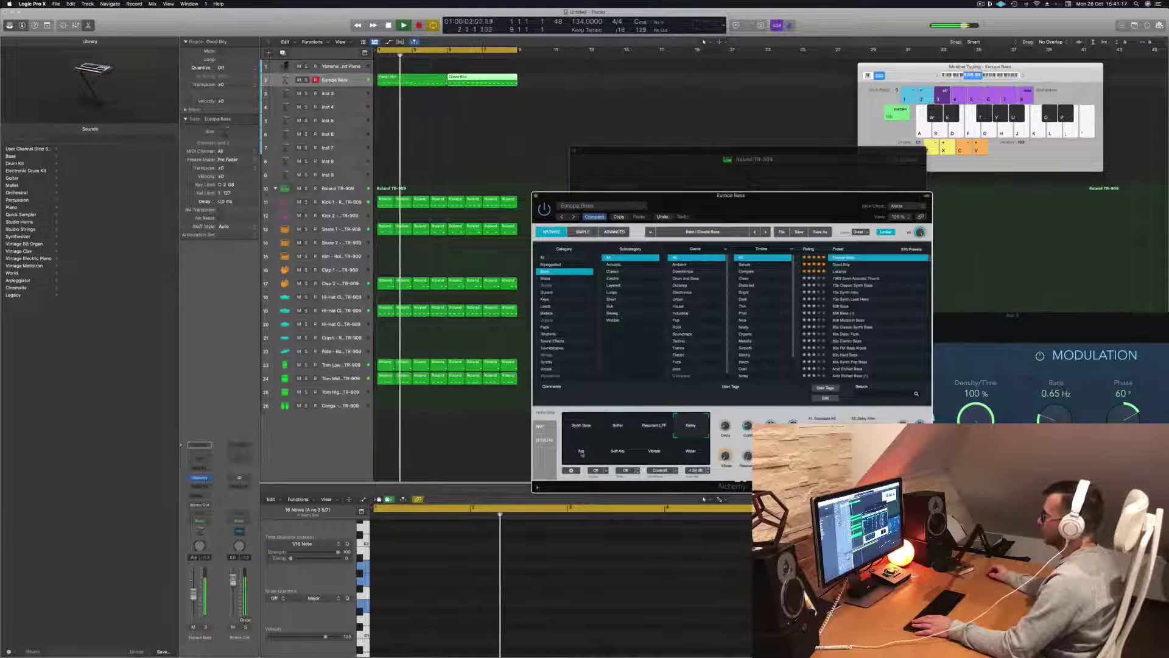
pyautogui.click(581, 452)
pyautogui.click(618, 455)
pyautogui.click(654, 458)
pyautogui.click(694, 458)
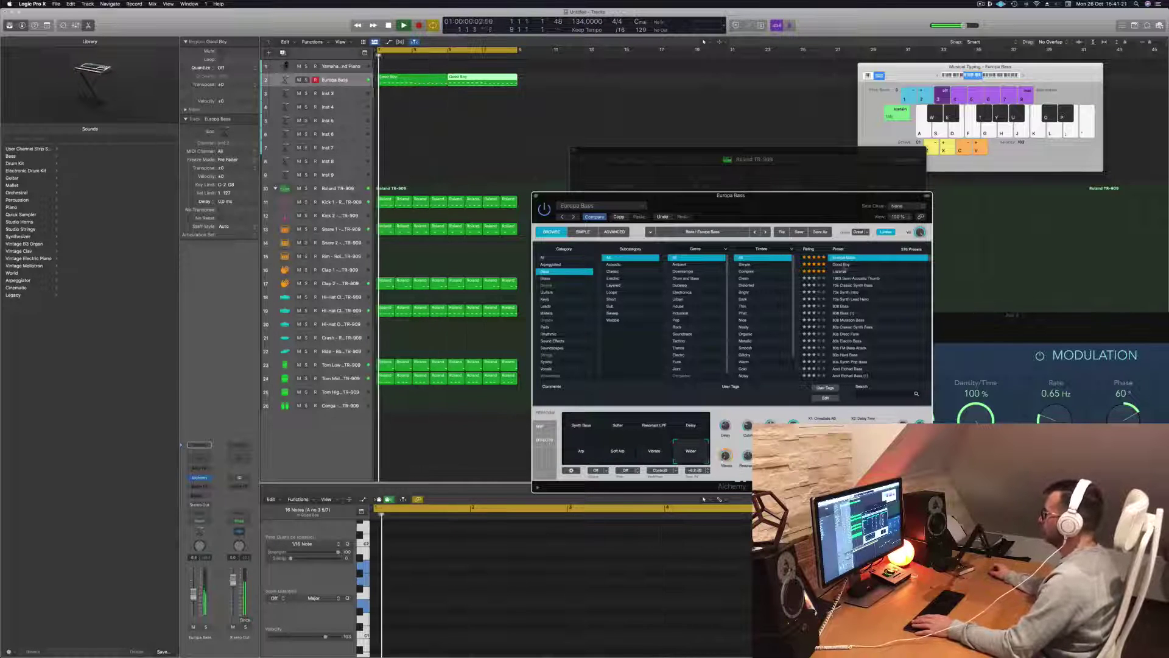
# Step: Audition the Lazarus bass preset and several of its performance variations against the drums
pyautogui.click(842, 272)
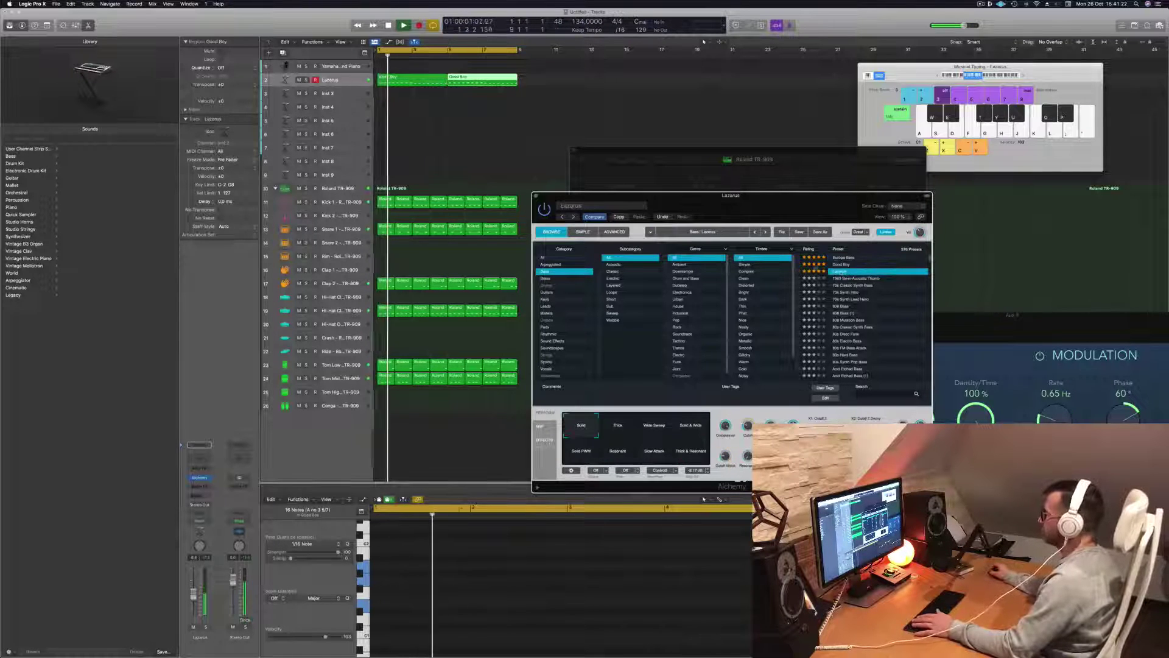
pyautogui.click(620, 430)
pyautogui.click(654, 428)
pyautogui.click(693, 434)
pyautogui.click(693, 450)
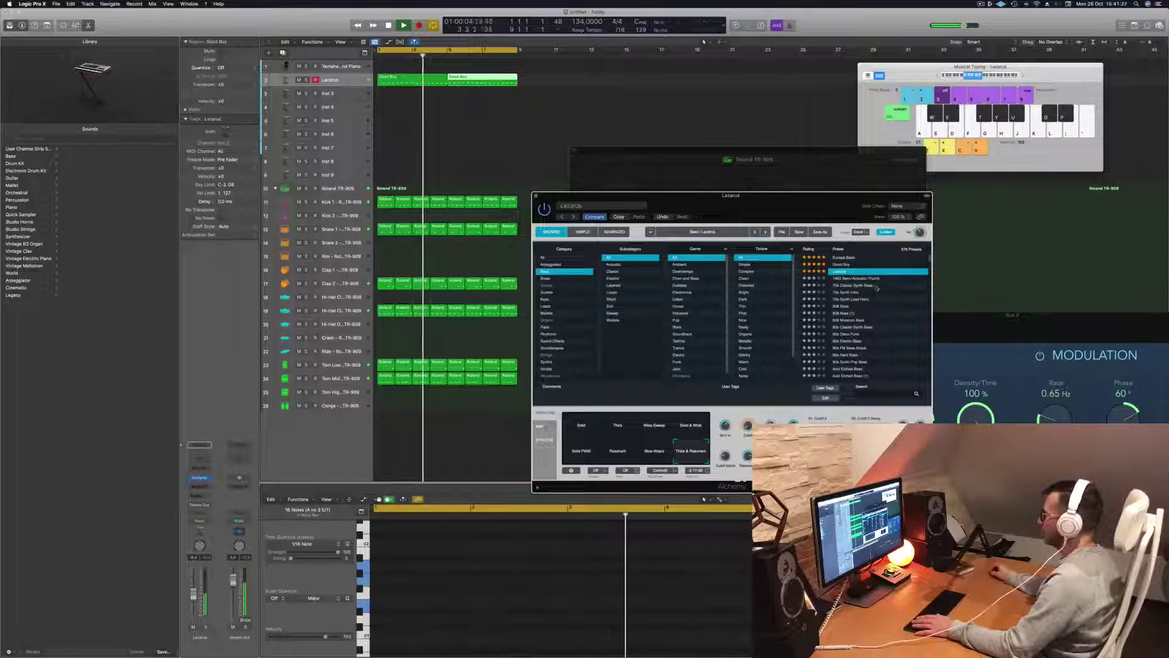
# Step: Audition the 70s Classic Synth Bass, Analogue Happiness and Baby Dropper presets on the bass line
pyautogui.click(876, 286)
pyautogui.scroll(-4, 867, 298)
pyautogui.scroll(-6, 867, 297)
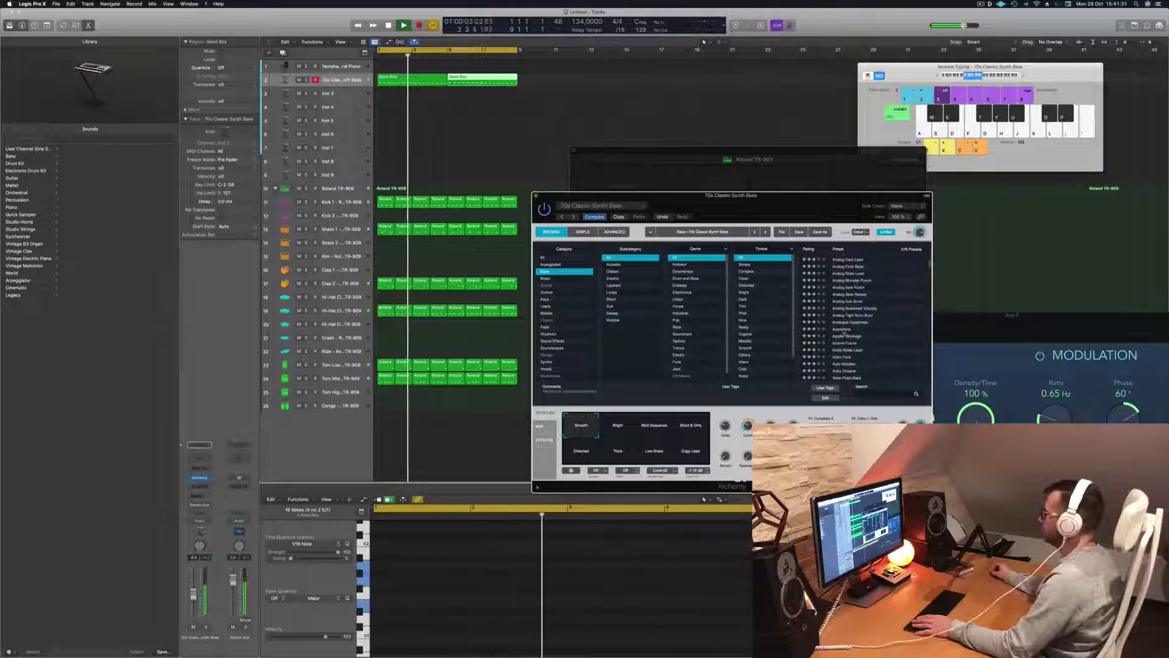
pyautogui.click(875, 327)
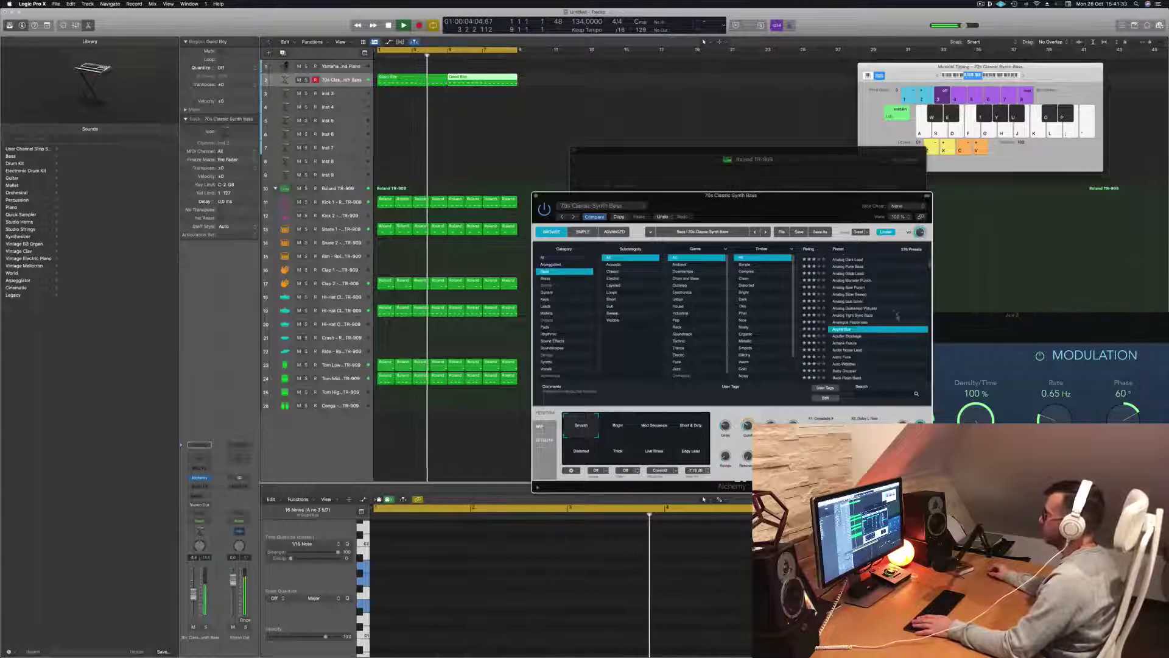
pyautogui.press('Up')
pyautogui.scroll(-3, 884, 305)
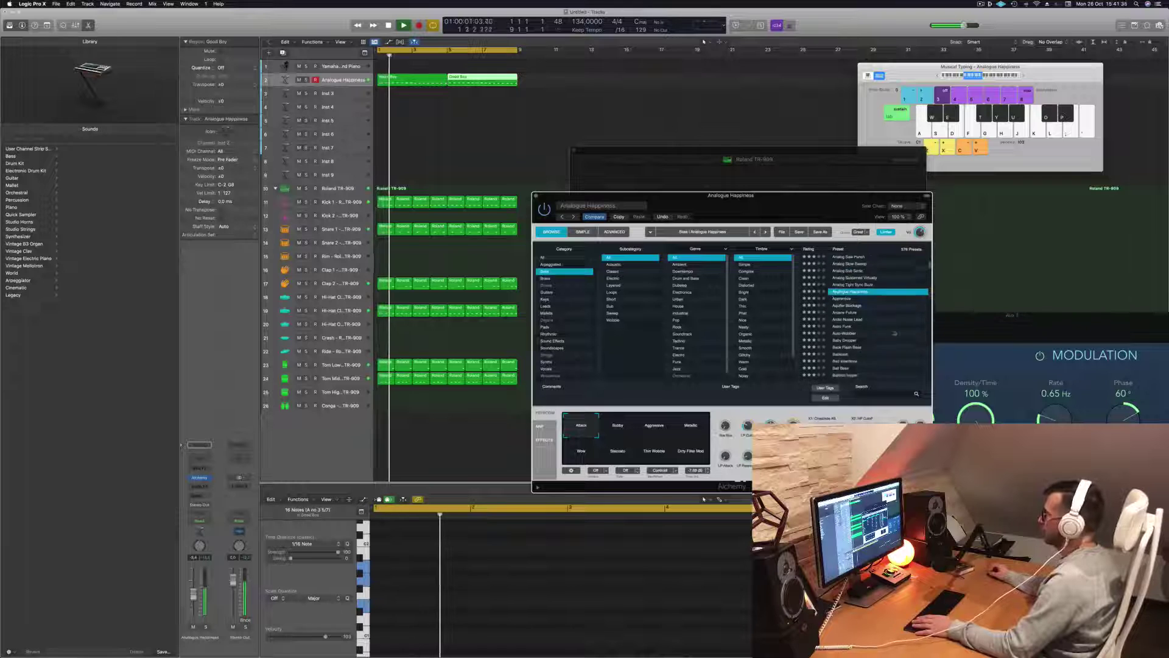
pyautogui.click(844, 311)
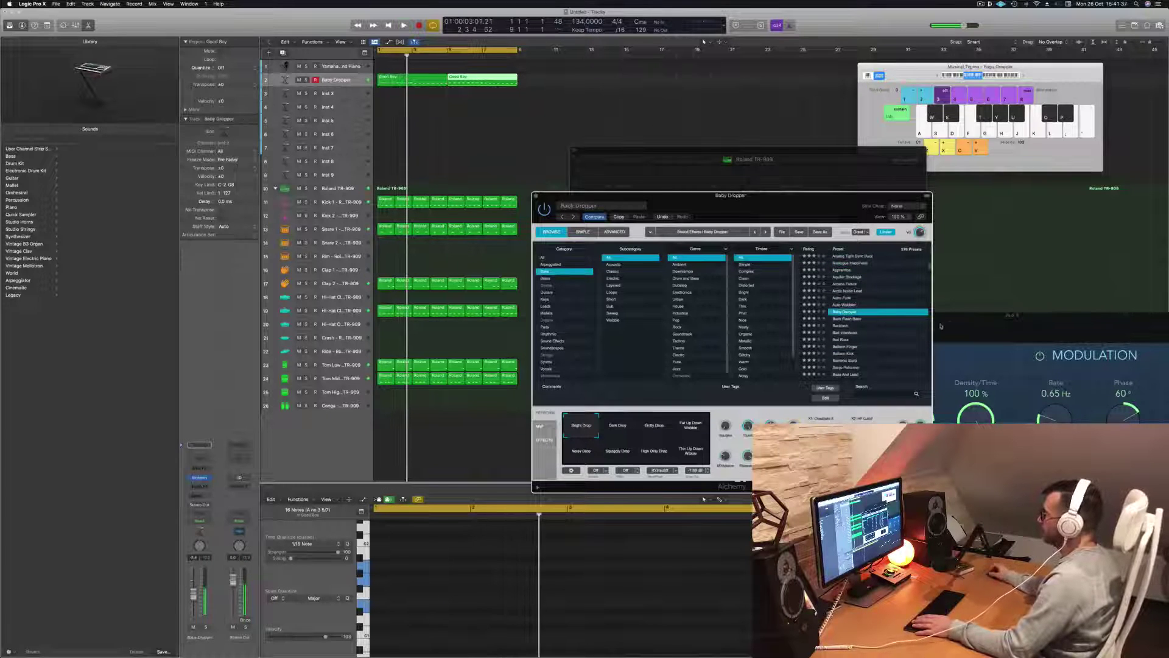
# Step: Audition the Ball Bass, Balloon Kick and Banjo Reformer presets on the bass line
pyautogui.scroll(-1, 865, 329)
pyautogui.click(840, 318)
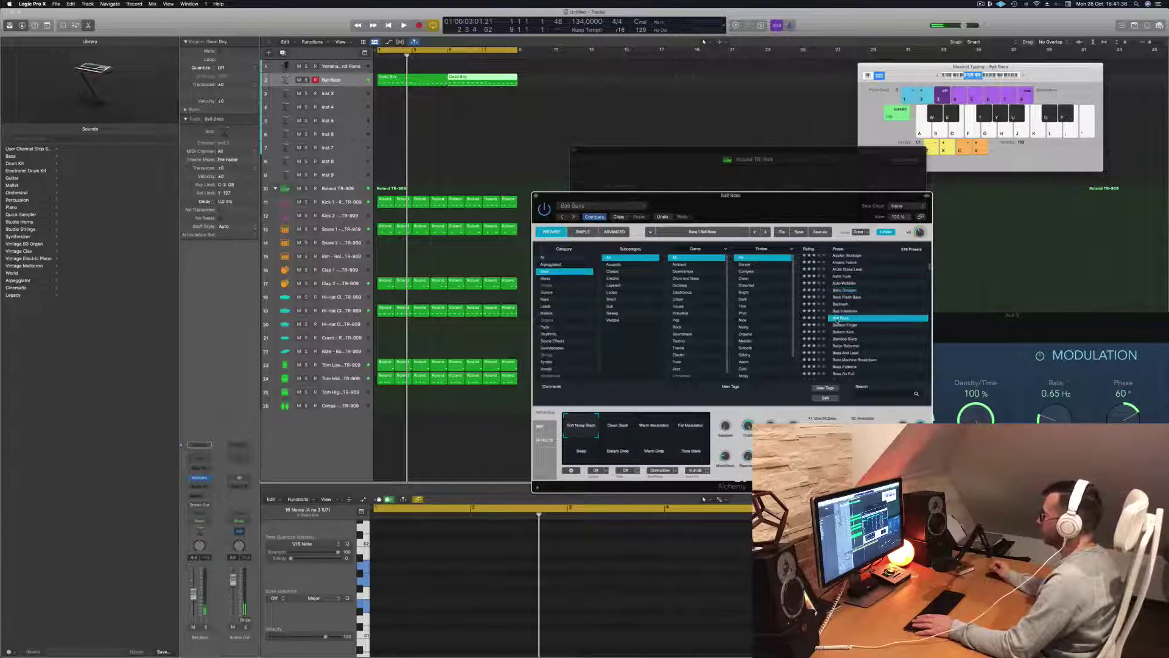
pyautogui.scroll(-1, 847, 325)
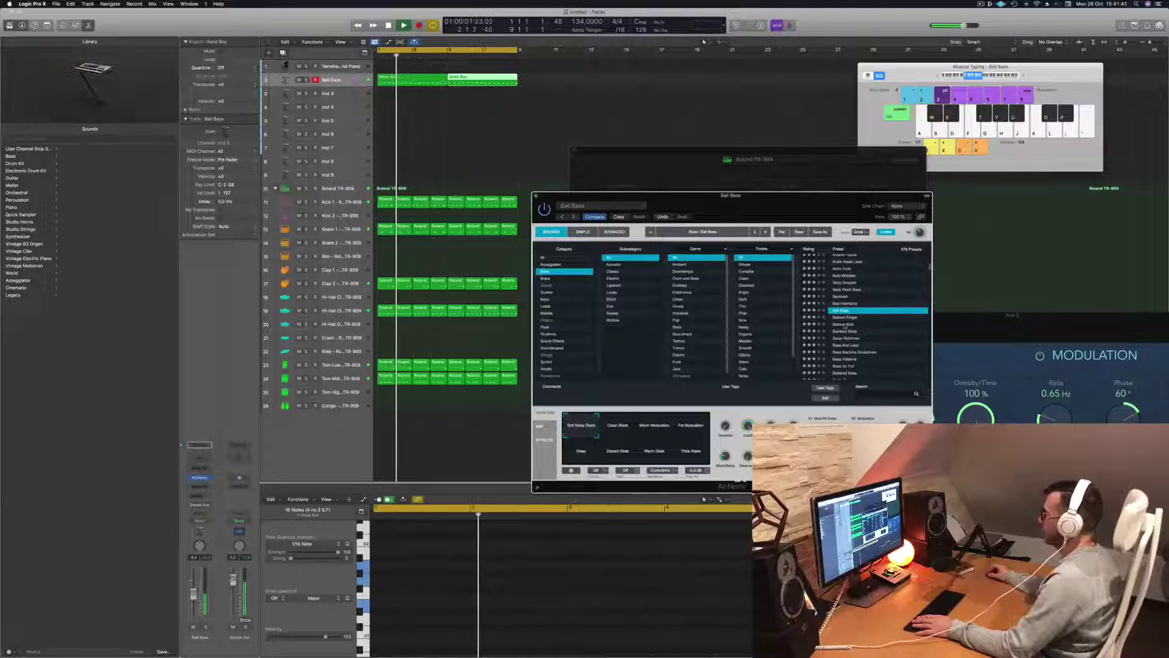
pyautogui.click(846, 324)
pyautogui.scroll(-3, 881, 327)
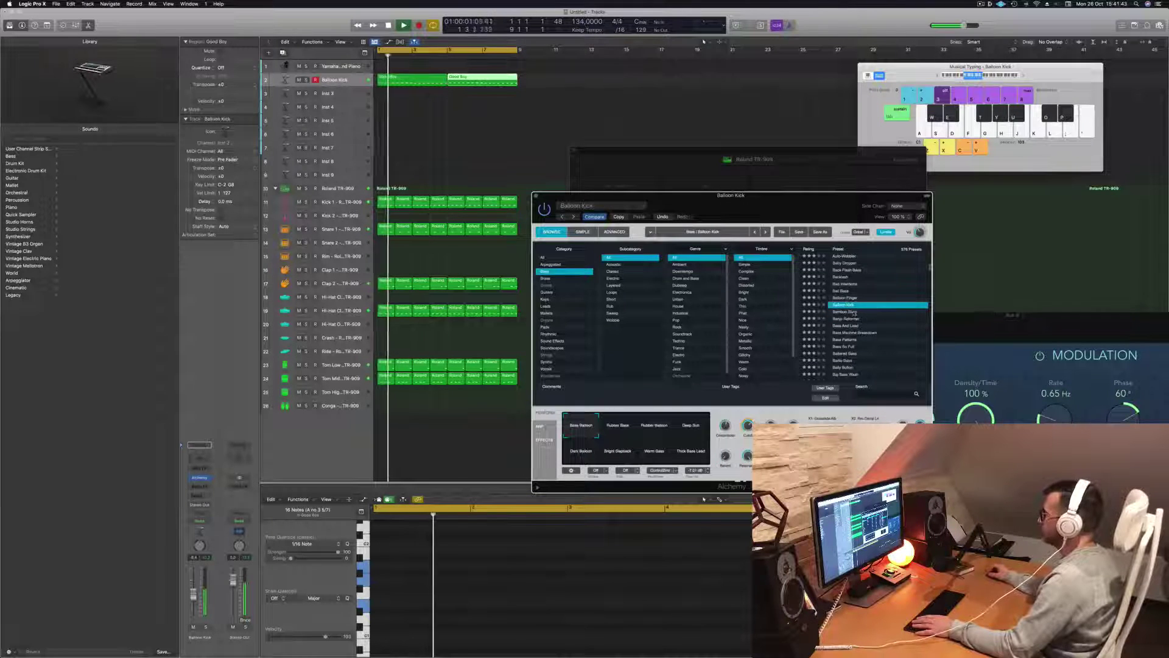
pyautogui.click(845, 319)
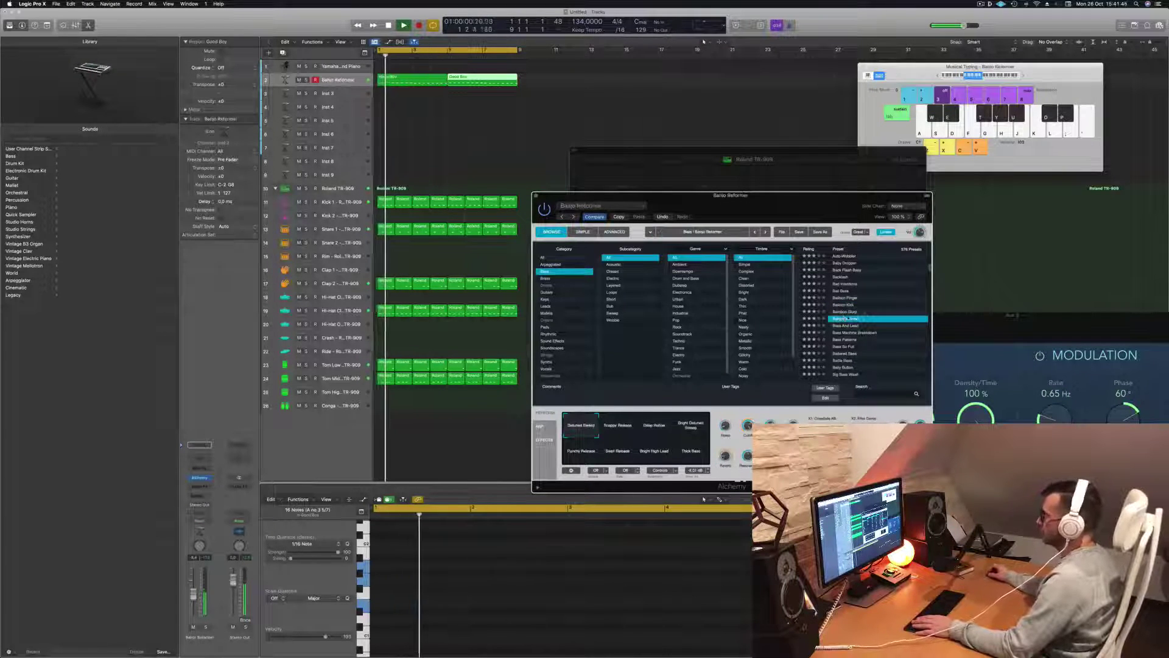
# Step: Try the Bass Patterns preset, then load Bass So Full for the bass line
pyautogui.scroll(-3, 865, 315)
pyautogui.click(849, 315)
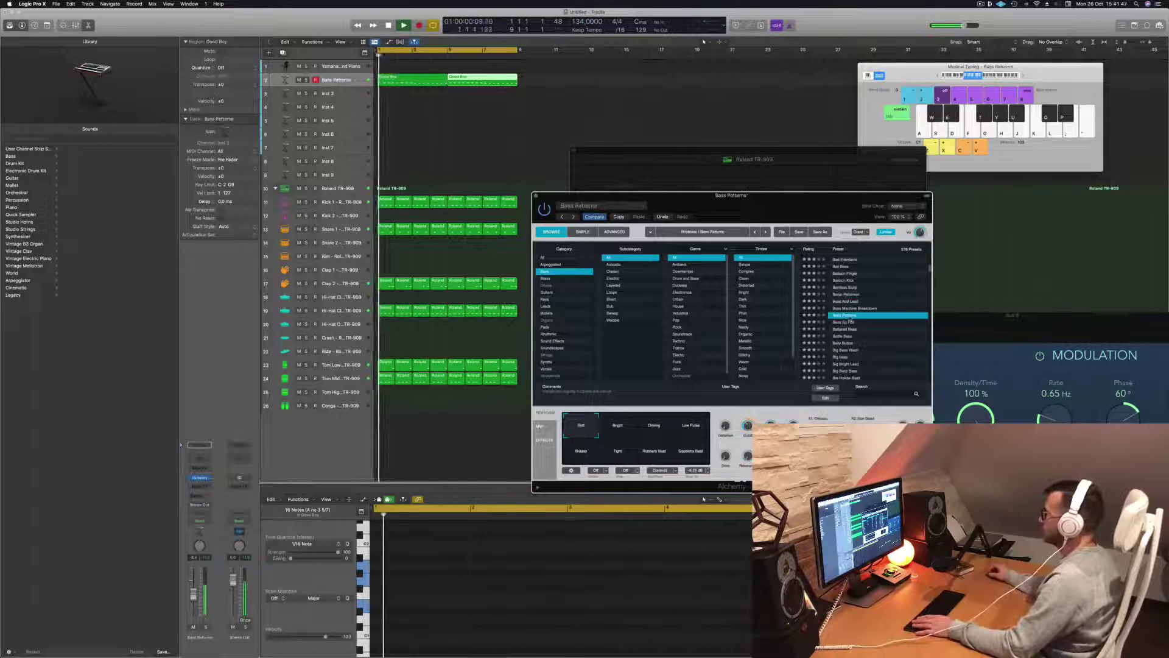
pyautogui.press('Down')
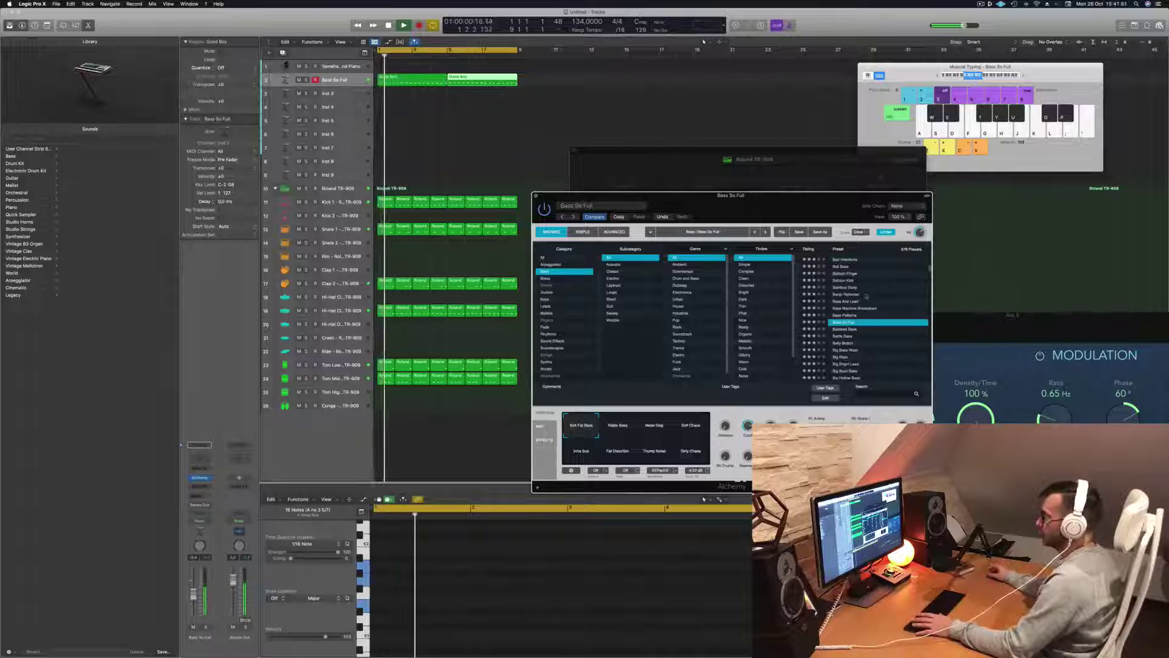
pyautogui.moveTo(793, 207); pyautogui.dragTo(827, 215)
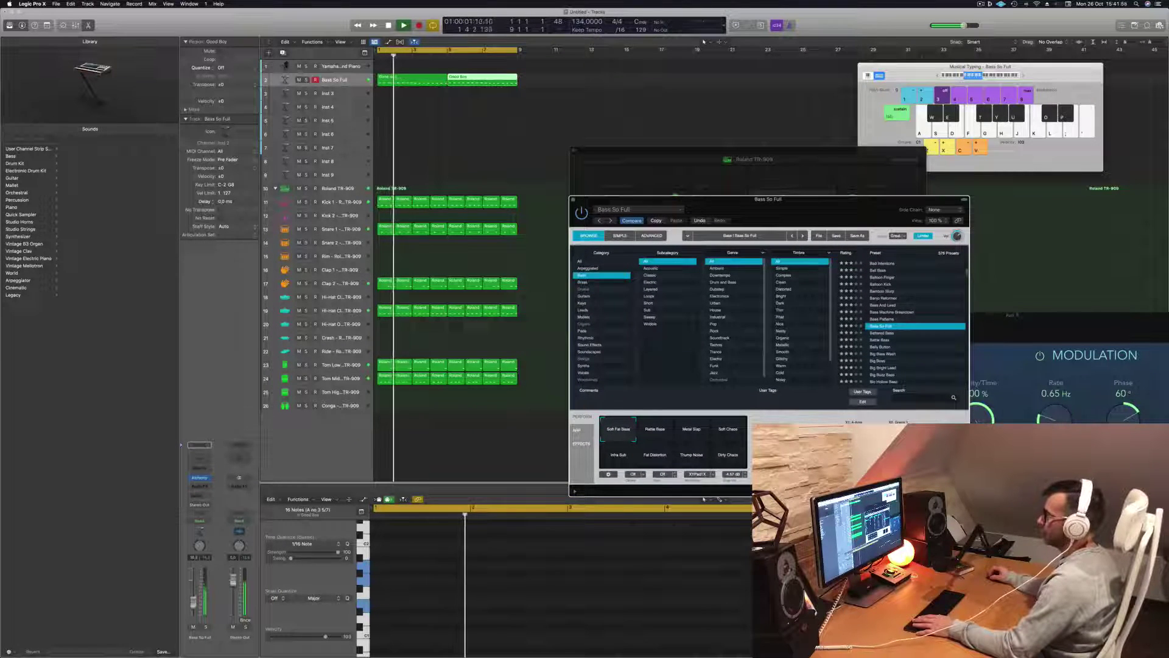
# Step: Audition the performance variations of Bass So Full, return to Soft Fat Bass, and restart the loop
pyautogui.click(662, 430)
pyautogui.click(714, 435)
pyautogui.click(682, 434)
pyautogui.click(621, 455)
pyautogui.click(656, 457)
pyautogui.click(692, 457)
pyautogui.click(730, 458)
pyautogui.click(626, 432)
pyautogui.press('space')
pyautogui.press('space')
# Step: Replay the loop from the start and close the Alchemy and Roland TR-909 drum machine windows
pyautogui.click(639, 123)
pyautogui.moveTo(768, 206); pyautogui.dragTo(636, 240)
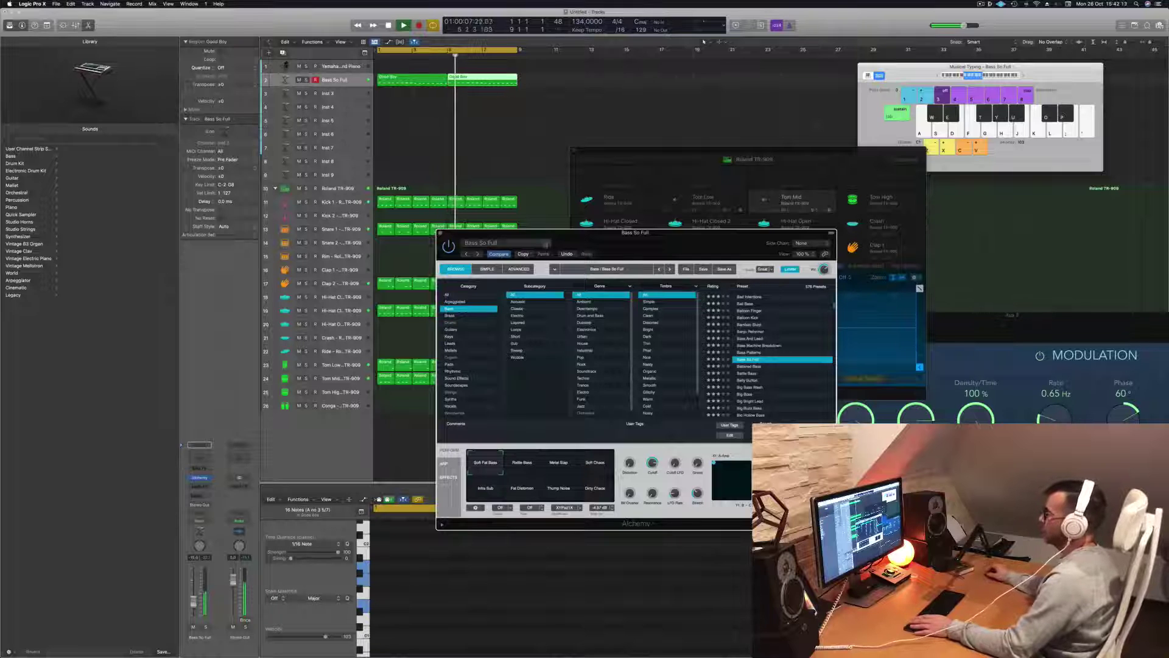
pyautogui.moveTo(652, 233); pyautogui.dragTo(650, 233)
pyautogui.press('space')
pyautogui.press('space')
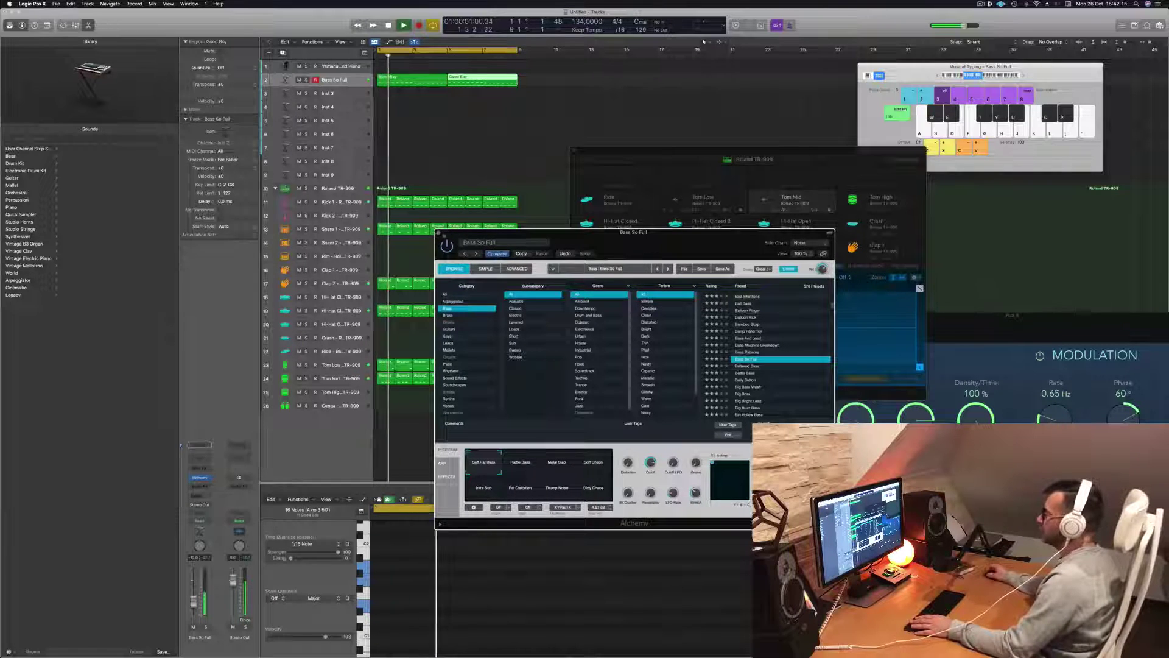
pyautogui.click(438, 233)
pyautogui.moveTo(644, 152); pyautogui.dragTo(766, 159)
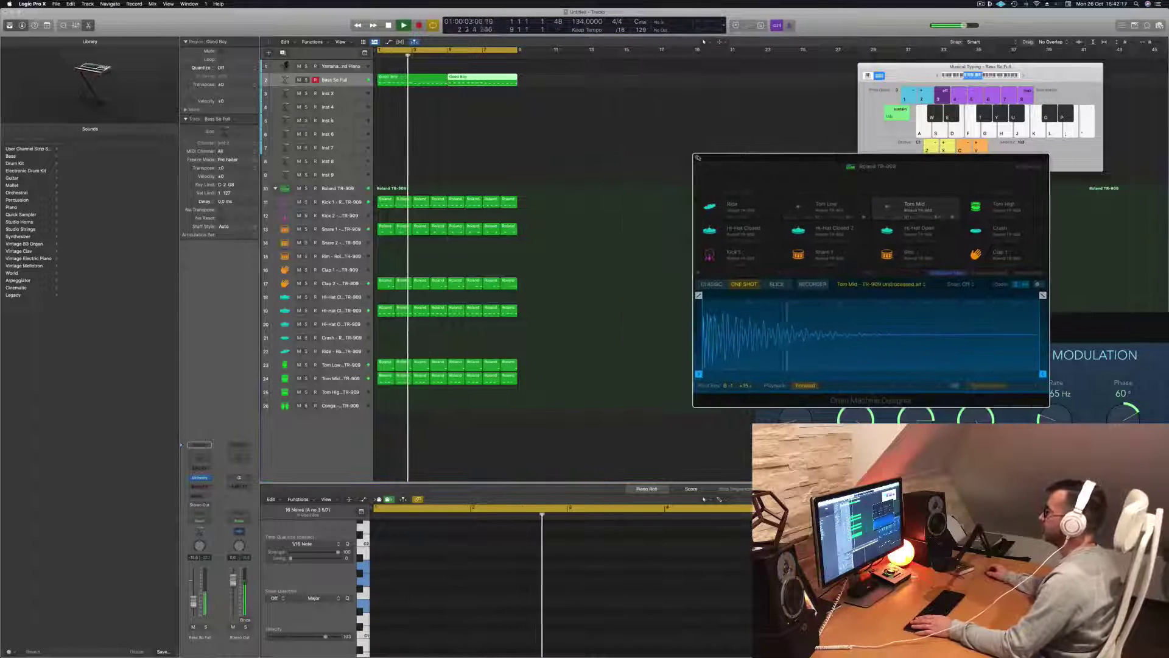
pyautogui.click(698, 158)
# Step: Select the Yamaha Grand Piano track, raise the Musical Typing range, and lower the piano's volume while trying notes over the loop
pyautogui.click(338, 188)
pyautogui.click(349, 67)
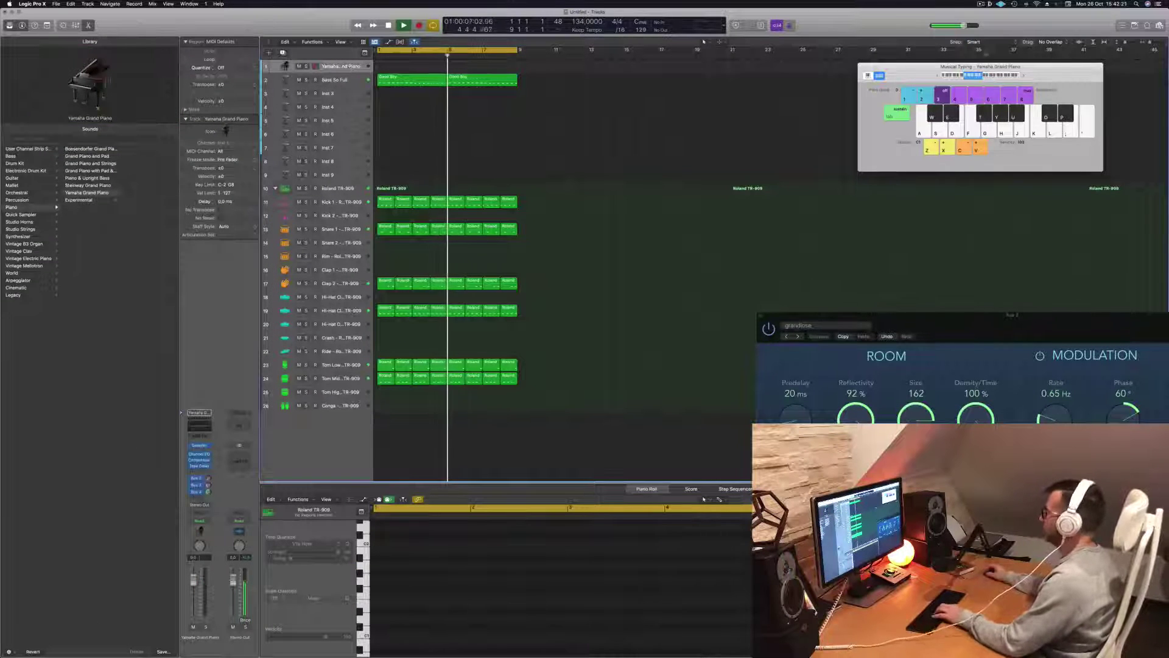
pyautogui.click(1024, 76)
pyautogui.press('k')
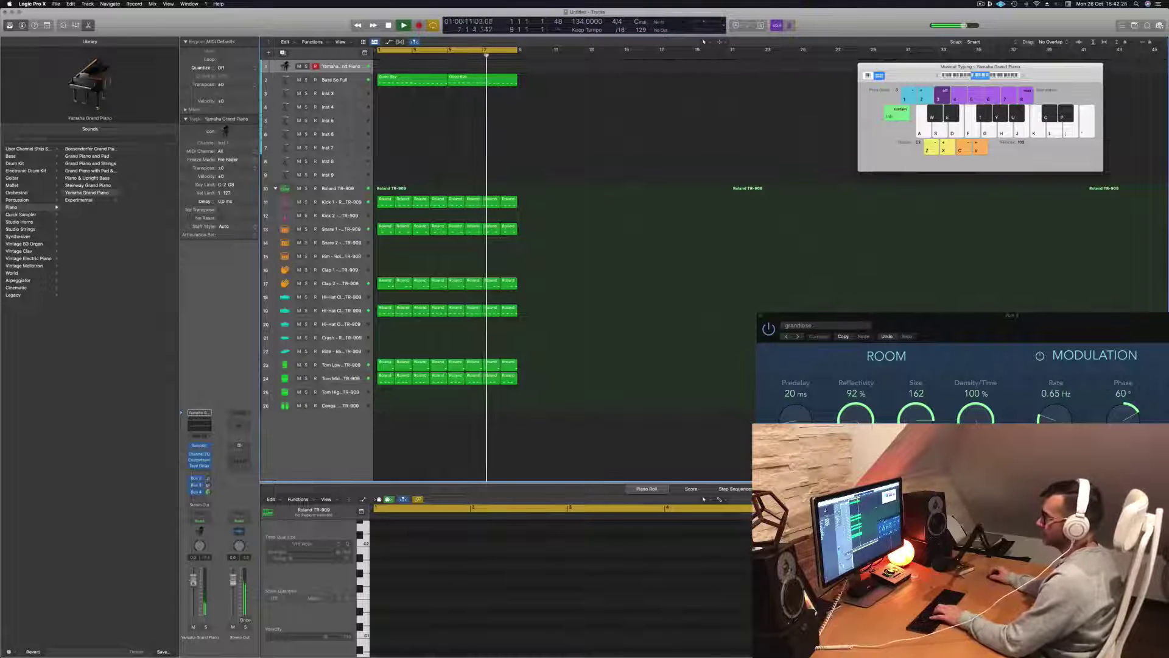
pyautogui.press('y')
pyautogui.moveTo(195, 596); pyautogui.dragTo(194, 602)
pyautogui.press(';')
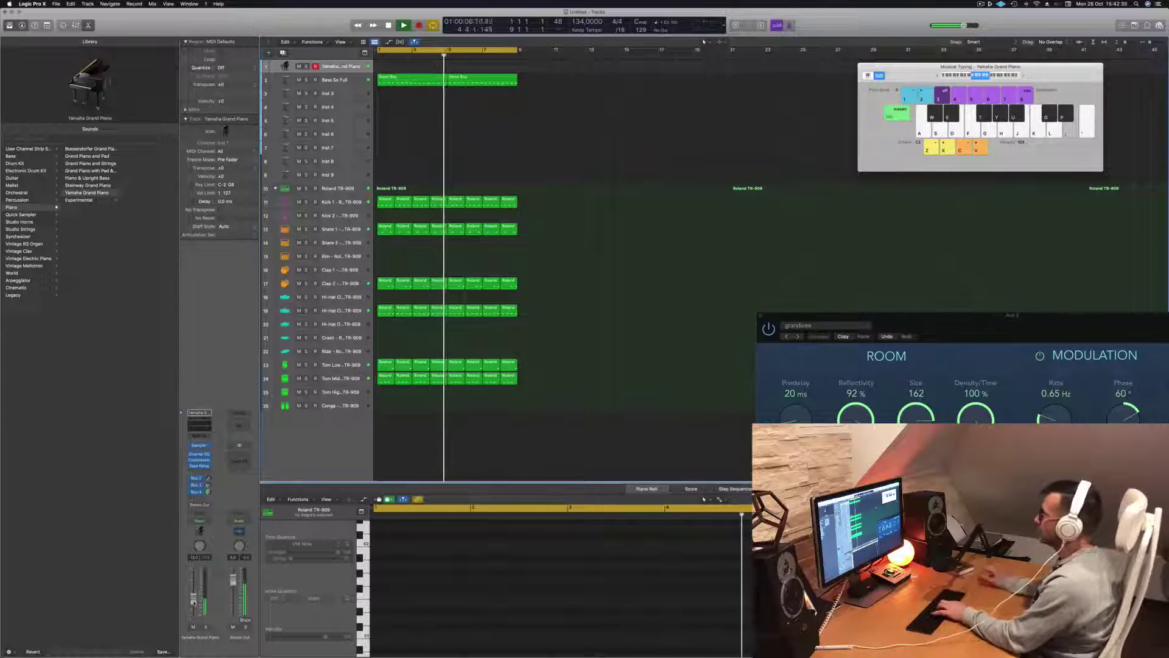
pyautogui.press('k')
pyautogui.press('k')
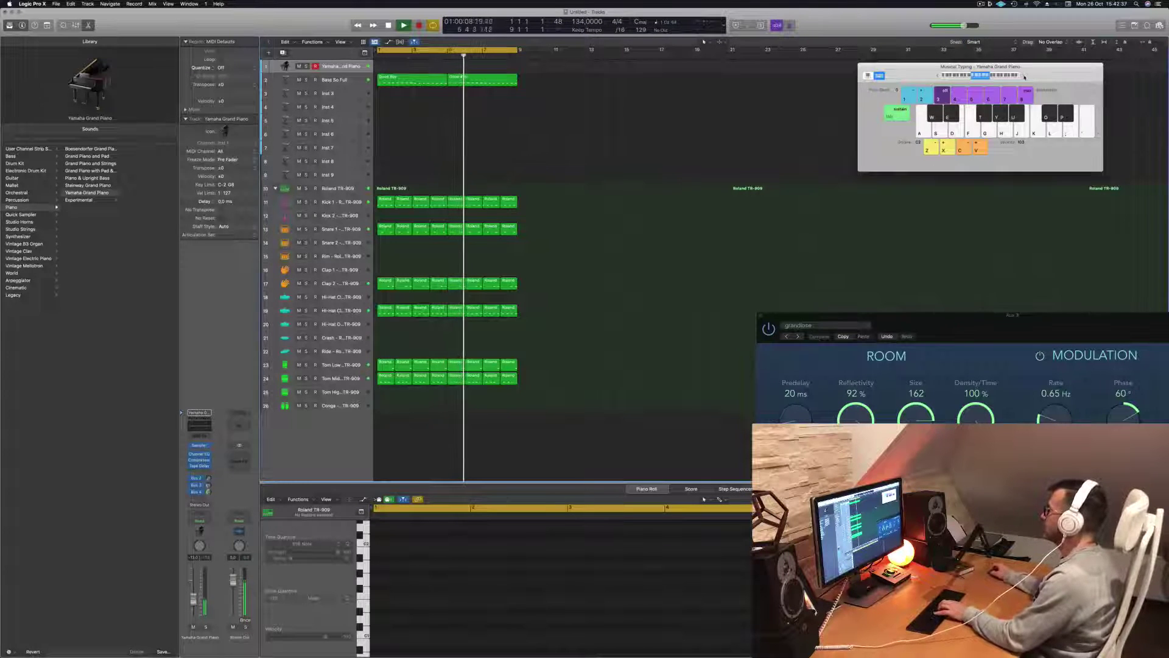
# Step: Raise the Musical Typing range again and try out piano melody notes over the drums and bass
pyautogui.click(1024, 77)
pyautogui.press('j')
pyautogui.press('h')
pyautogui.press('h')
pyautogui.press('l')
pyautogui.press('f')
pyautogui.press('k')
pyautogui.press('h')
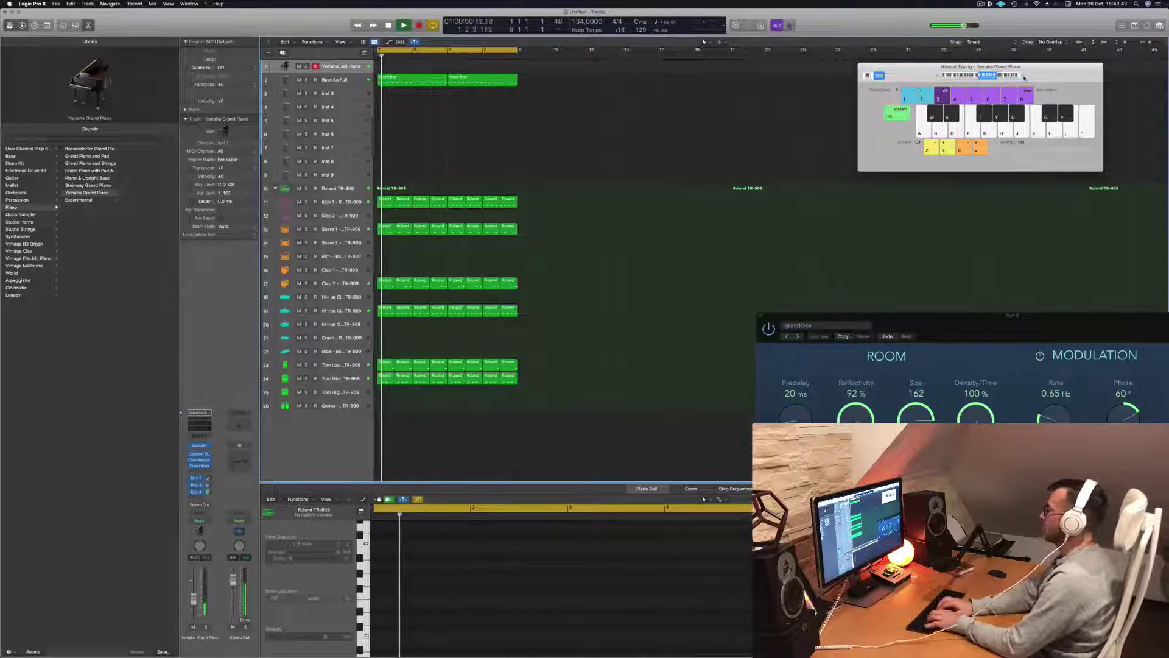
pyautogui.press(';')
pyautogui.press('l')
pyautogui.press('k')
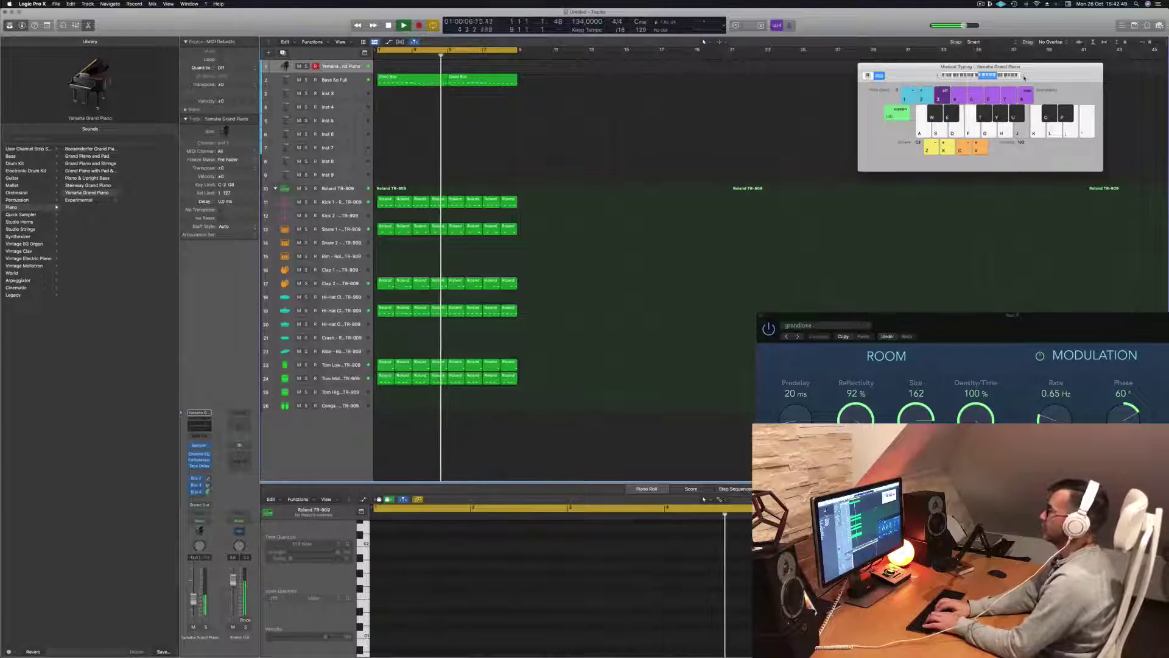
pyautogui.press('j')
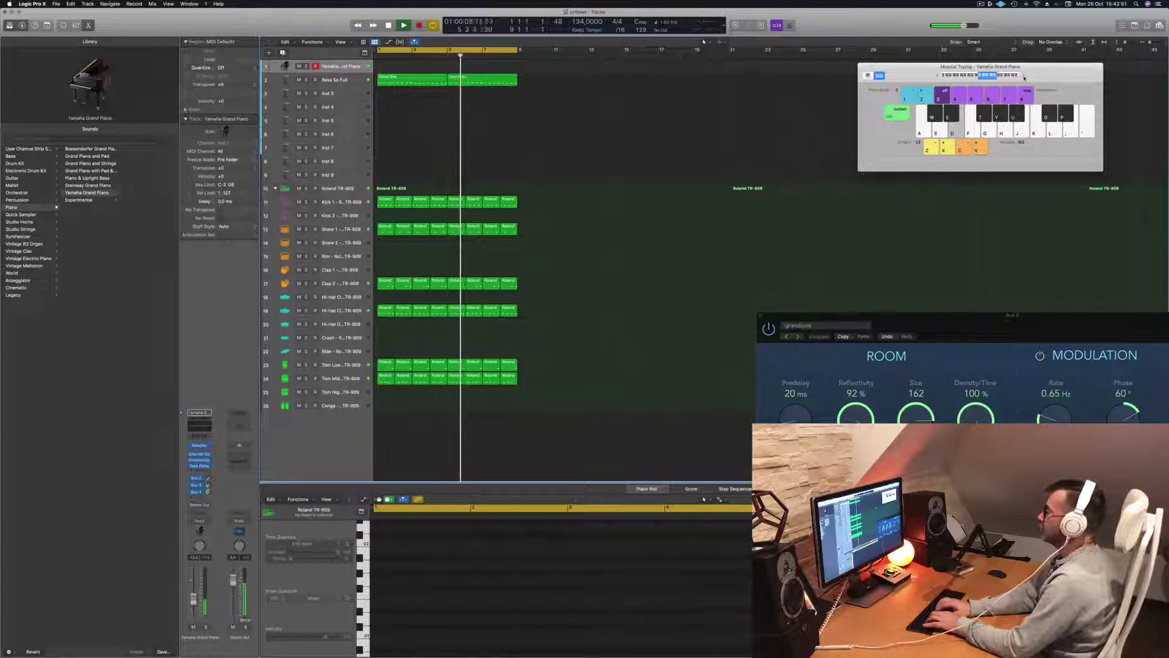
pyautogui.press('a')
pyautogui.press('f')
pyautogui.press('d')
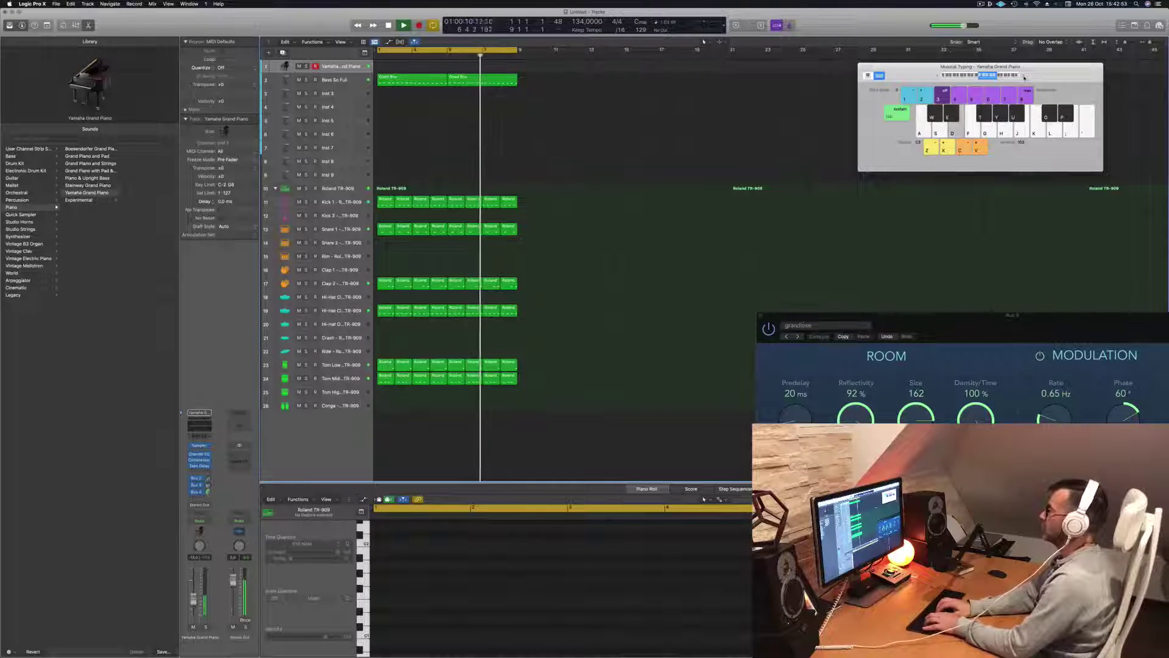
# Step: Rehearse a Yamaha Grand Piano melody with Musical Typing while the drum and bass loop plays
pyautogui.press('d')
pyautogui.press('d')
pyautogui.press('j')
pyautogui.press('d')
pyautogui.press('k')
pyautogui.press('k')
pyautogui.press('d')
pyautogui.press('d')
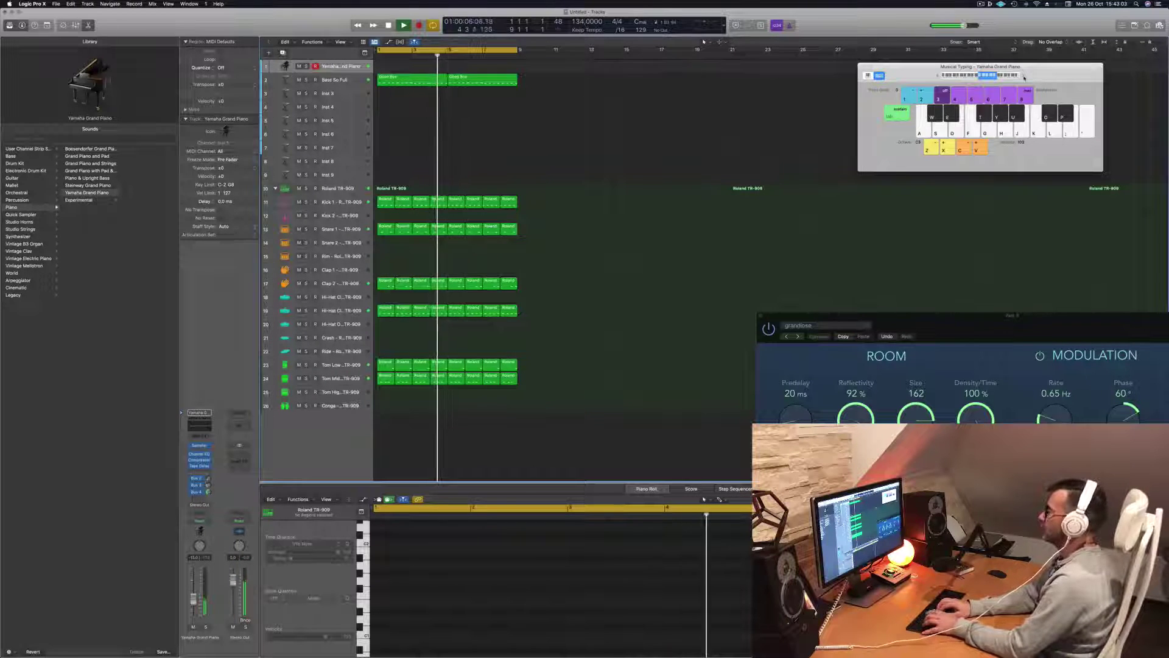
pyautogui.press('d')
pyautogui.press('j')
pyautogui.press('k')
pyautogui.press('d')
pyautogui.press('j')
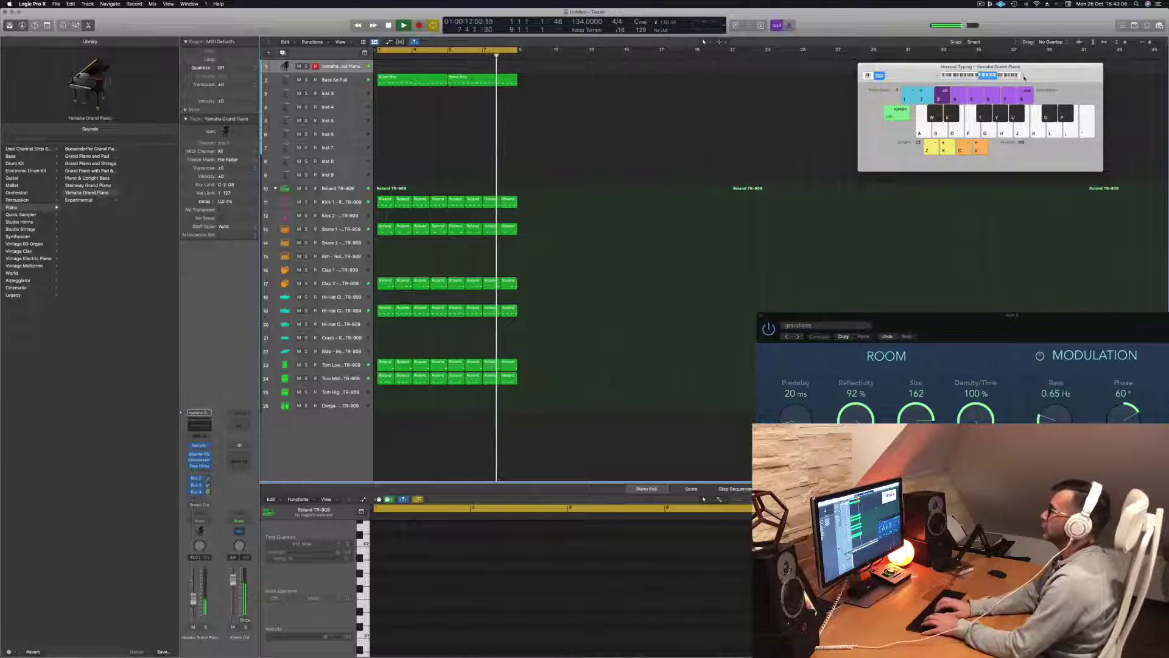
pyautogui.press('l')
pyautogui.press('j')
pyautogui.press('h')
pyautogui.press('g')
# Step: Record a first take of the piano melody on the Yamaha Grand Piano track over the loop
pyautogui.press('r')
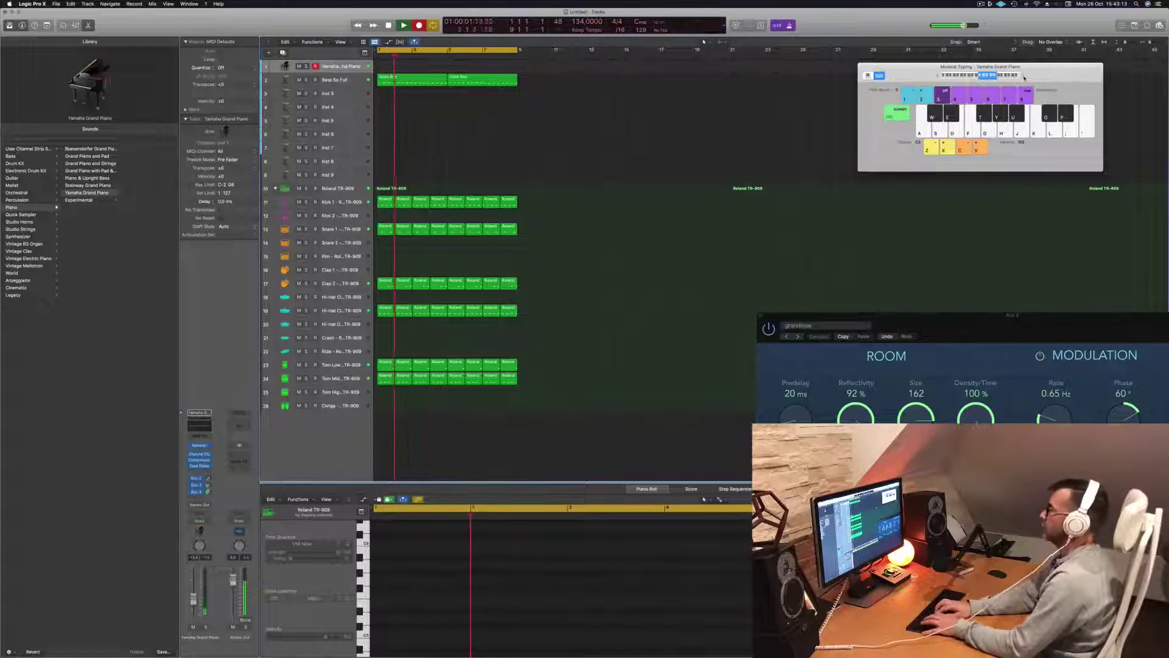
pyautogui.press('d')
pyautogui.press('h')
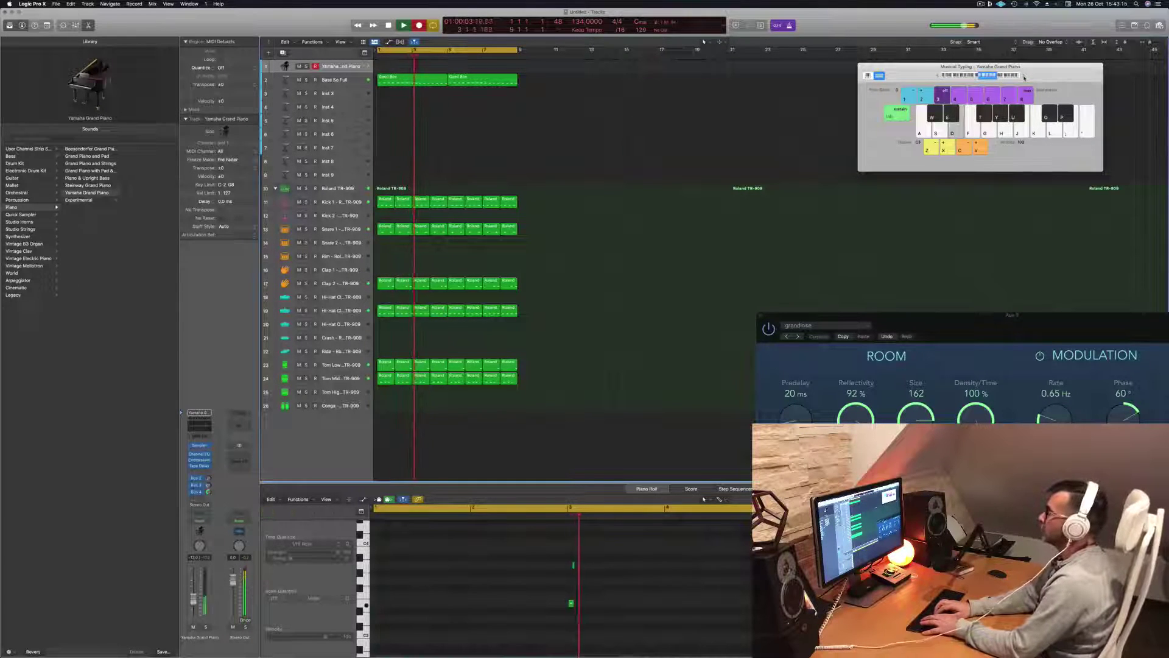
pyautogui.press('h')
pyautogui.press('j')
pyautogui.press('k')
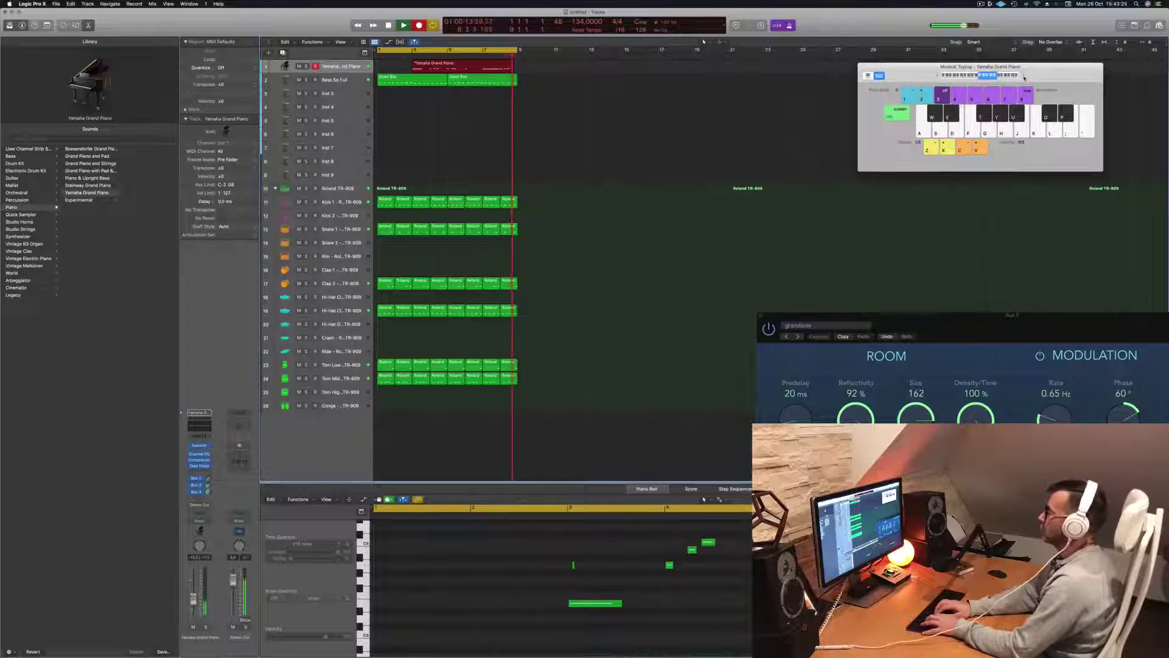
pyautogui.press('s')
pyautogui.press('d')
pyautogui.press('d')
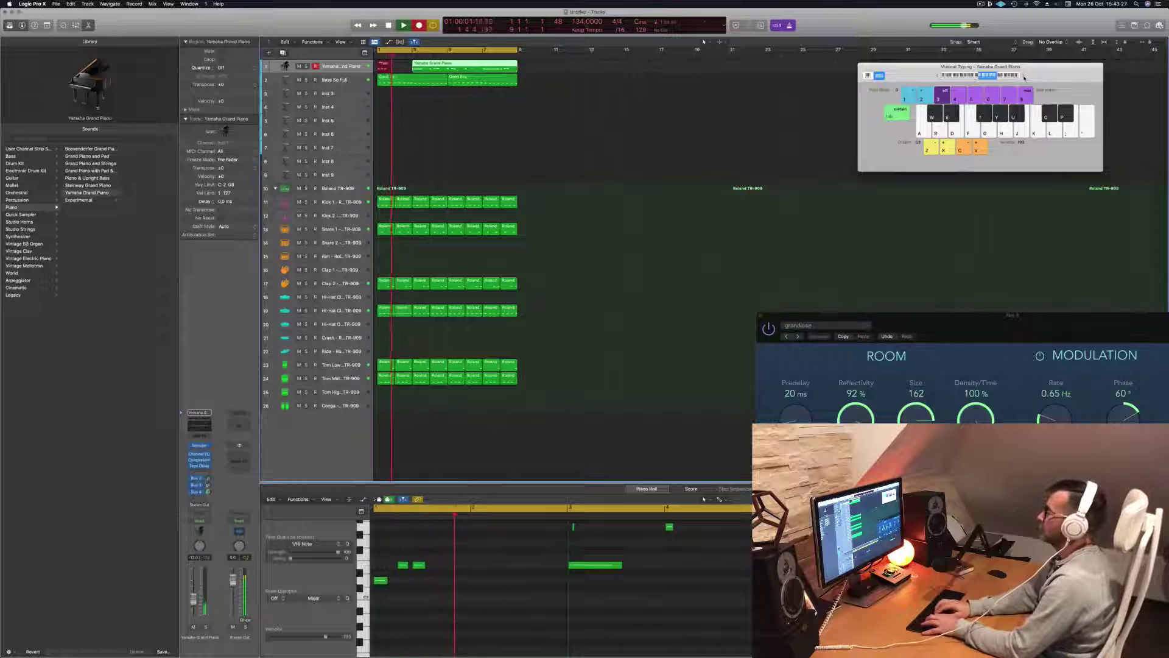
# Step: Stop recording, delete both recorded Yamaha Grand Piano regions, and replay the loop from the start
pyautogui.press('space')
pyautogui.press('space')
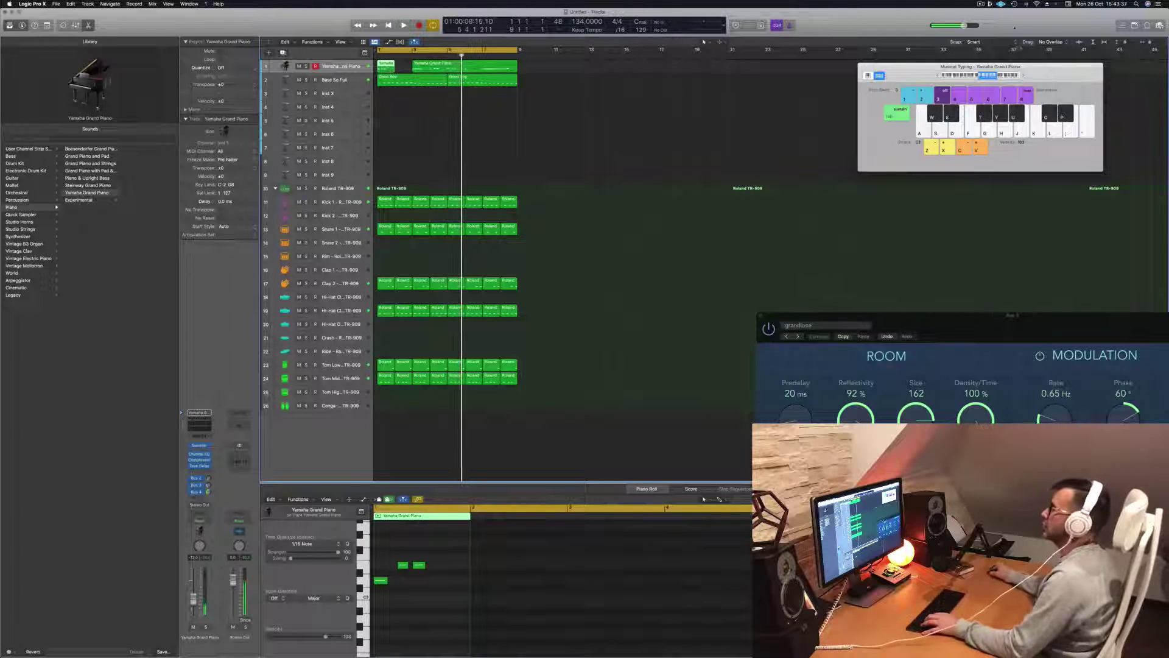
pyautogui.click(425, 70)
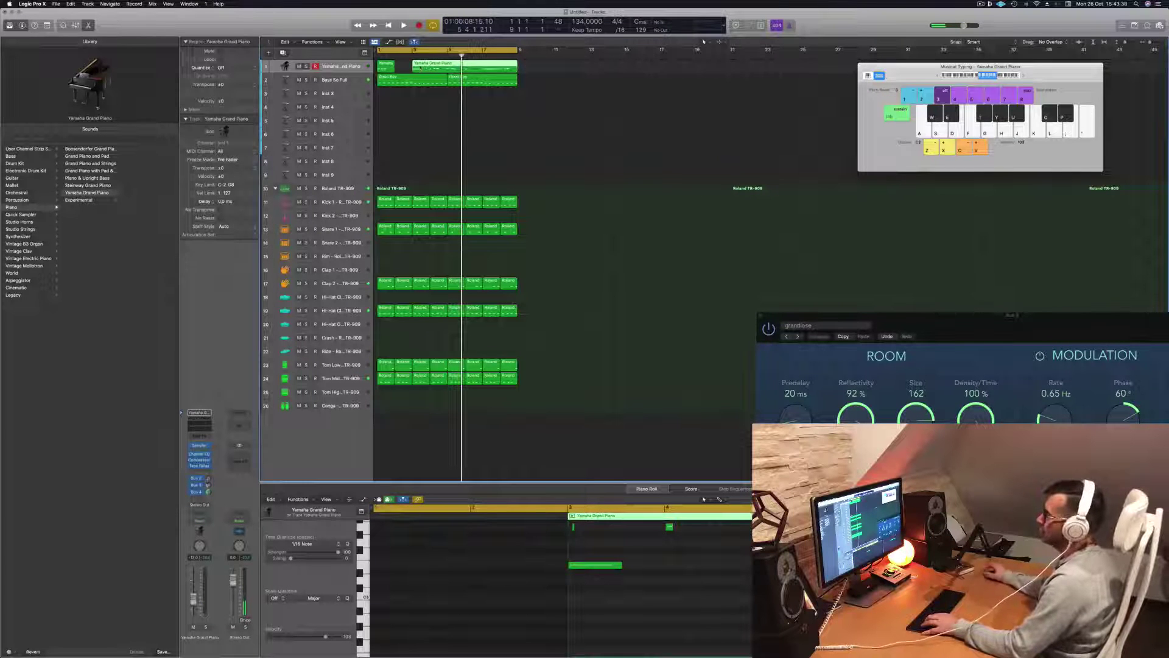
pyautogui.press('Delete')
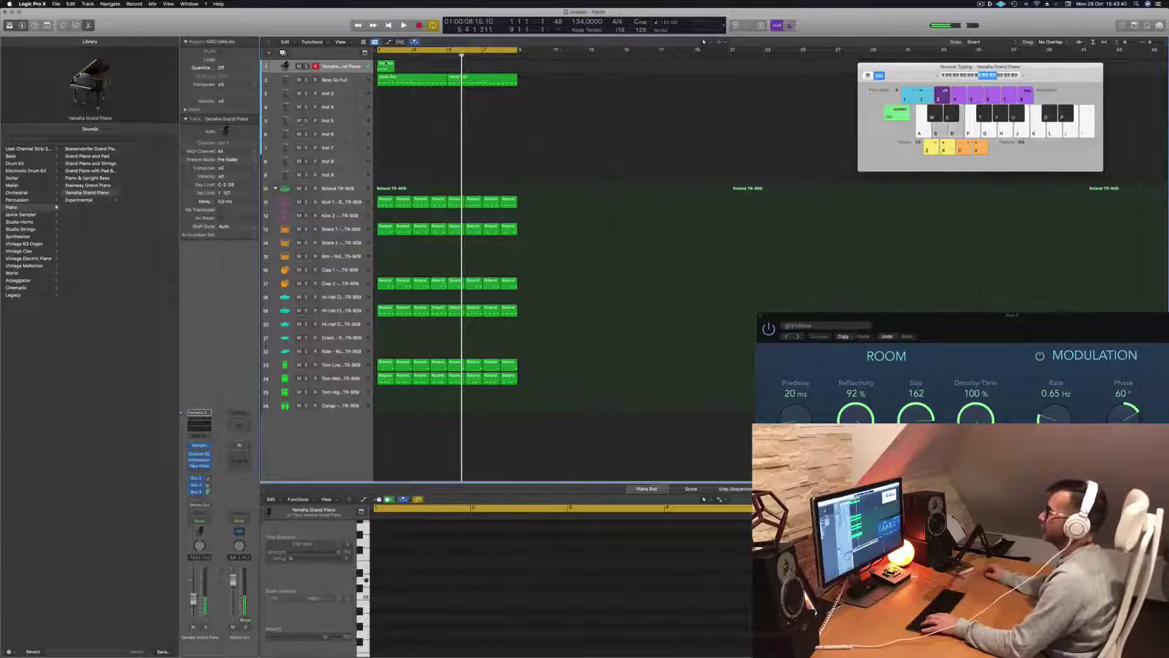
pyautogui.click(386, 66)
pyautogui.press('Delete')
pyautogui.press('Return')
pyautogui.press('space')
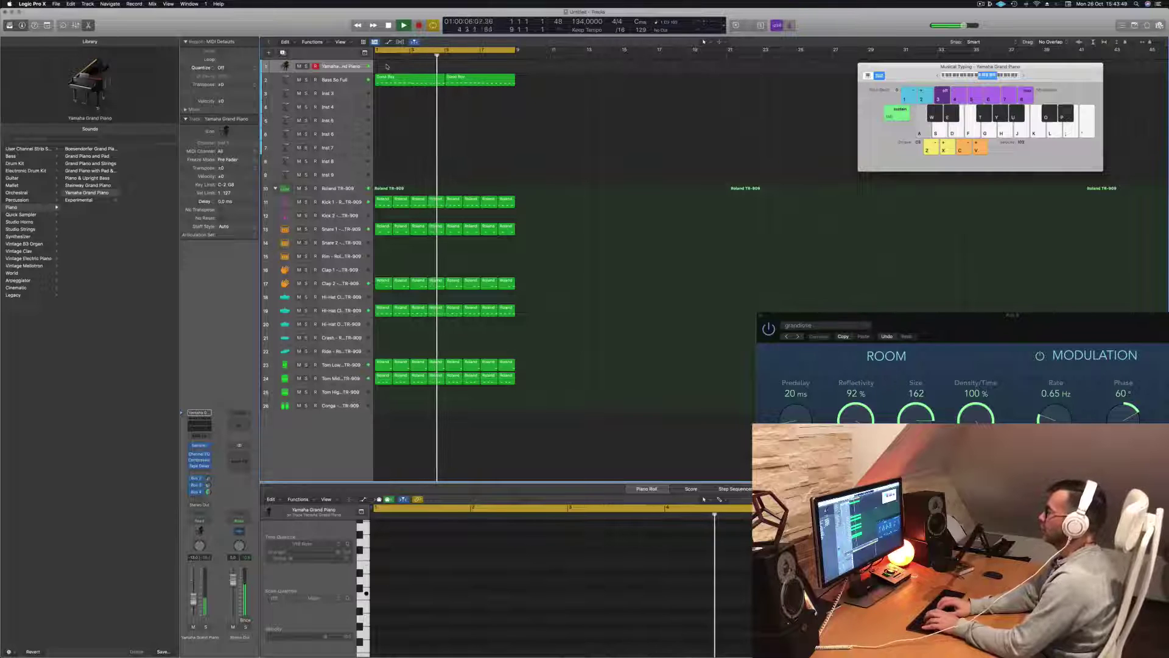
# Step: Try out alternative note patterns for the grand piano melody over the running loop
pyautogui.press('j')
pyautogui.press('h')
pyautogui.press('g')
pyautogui.press('g')
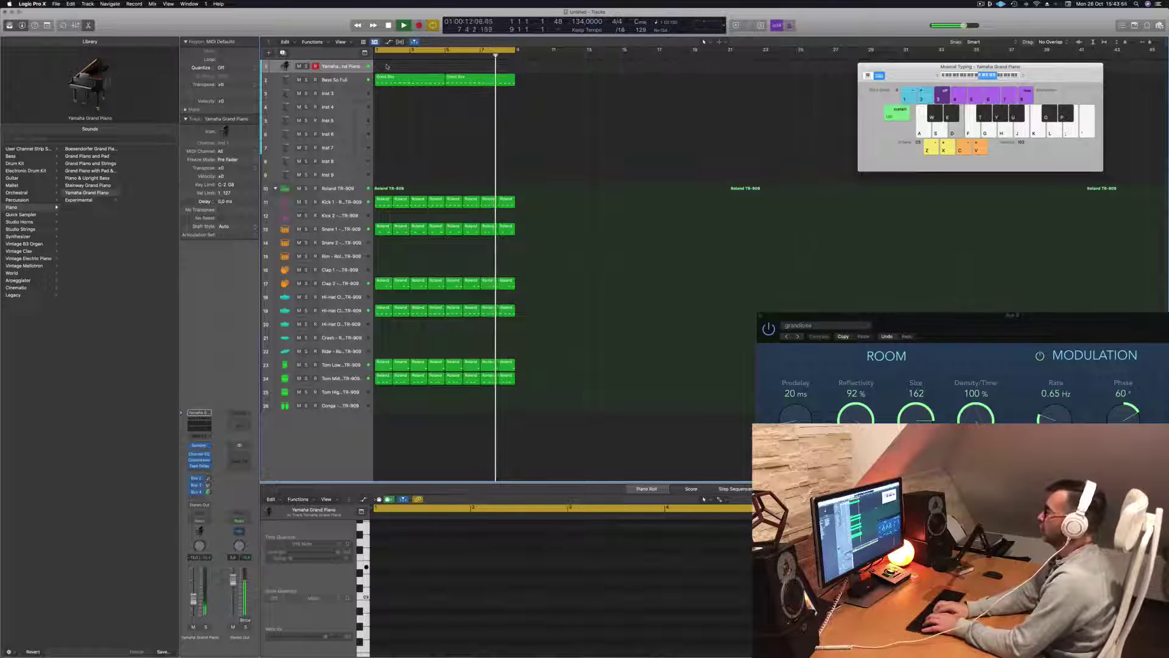
pyautogui.press('h')
pyautogui.press('h')
pyautogui.press('d')
pyautogui.press('g')
pyautogui.press('h')
pyautogui.press('a')
pyautogui.press('s')
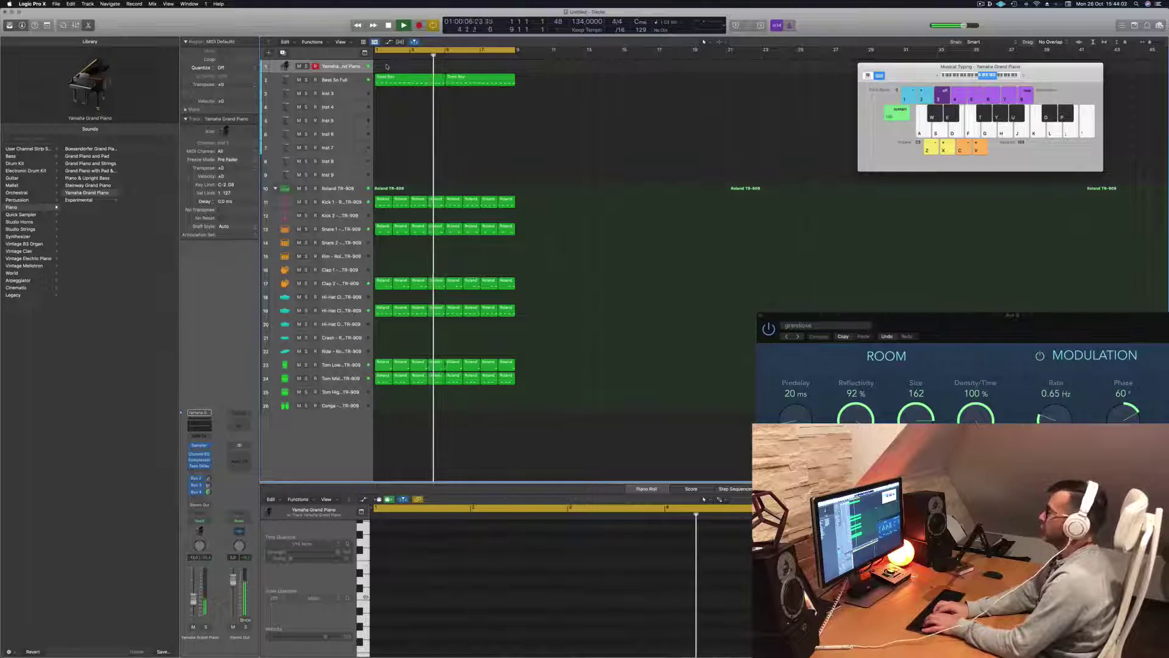
pyautogui.press('d')
pyautogui.press('d')
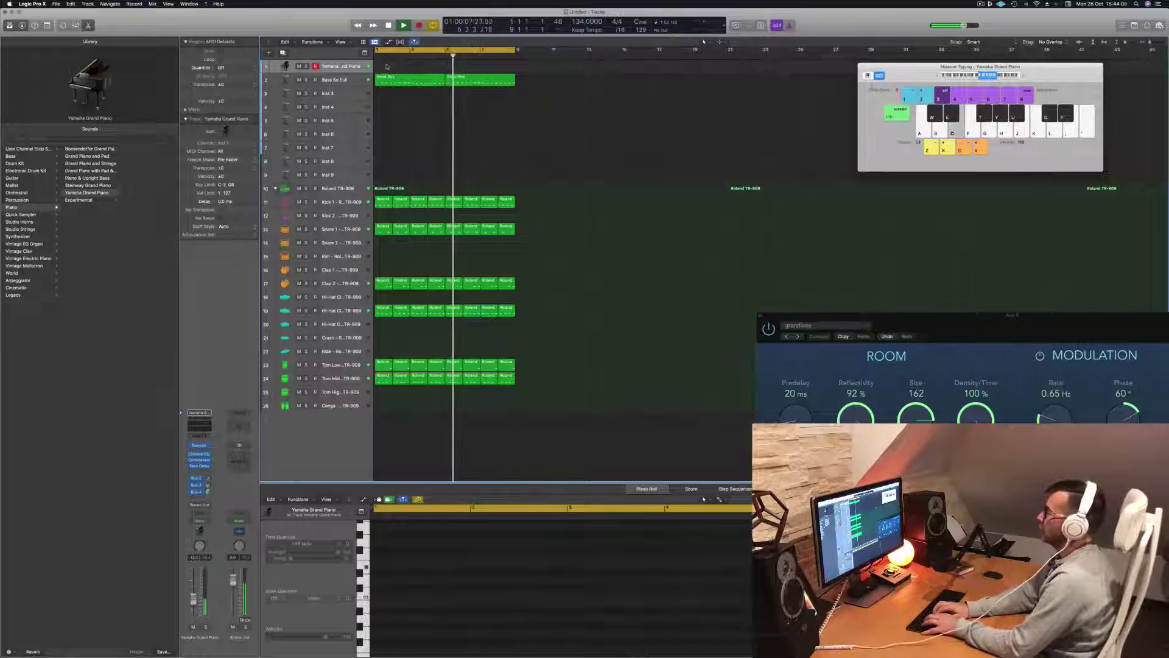
pyautogui.press('h')
pyautogui.press('g')
pyautogui.press('h')
pyautogui.press('d')
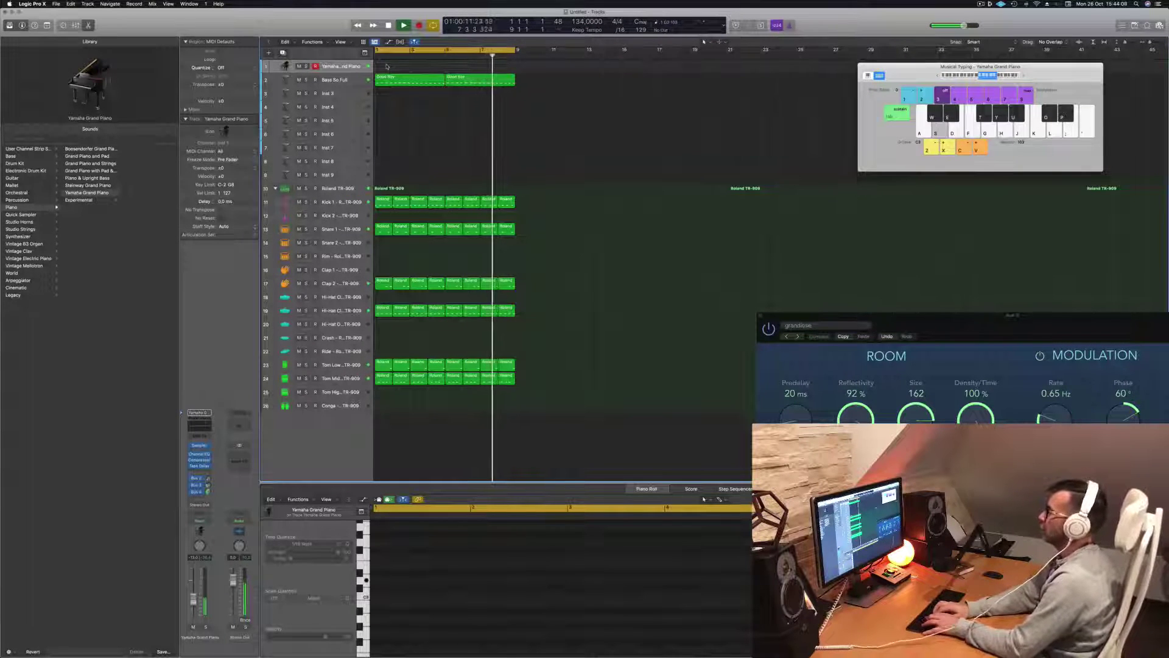
pyautogui.press('s')
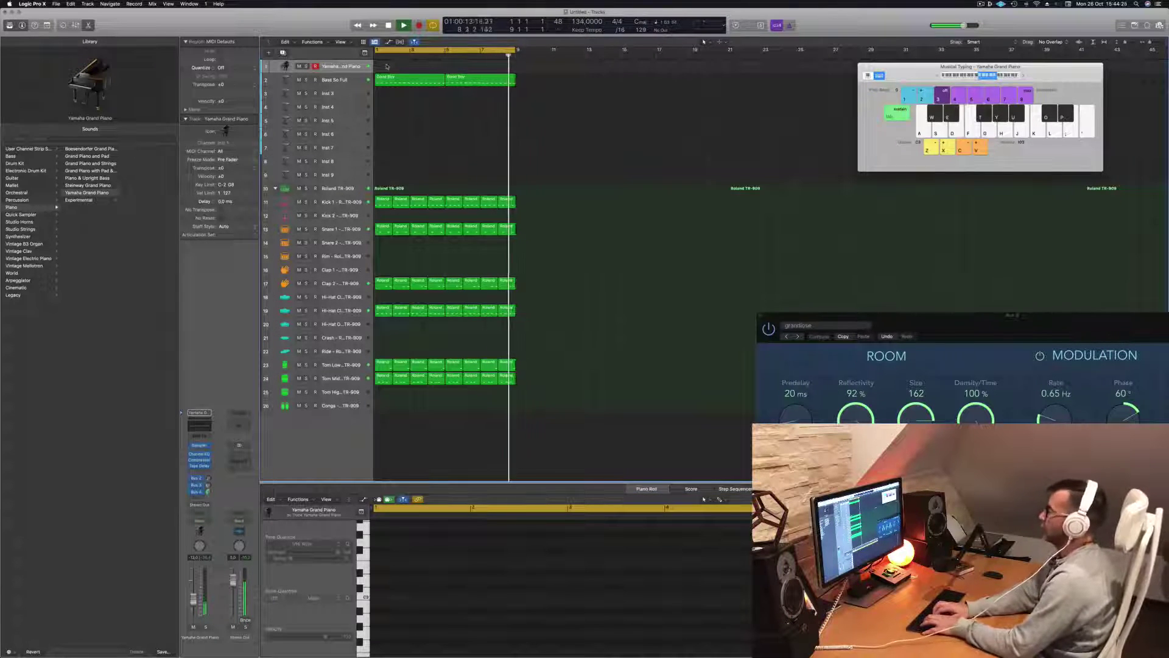
# Step: Record a new piano melody take on the Yamaha Grand Piano track from bar 1, and stop partway through the loop
pyautogui.press('r')
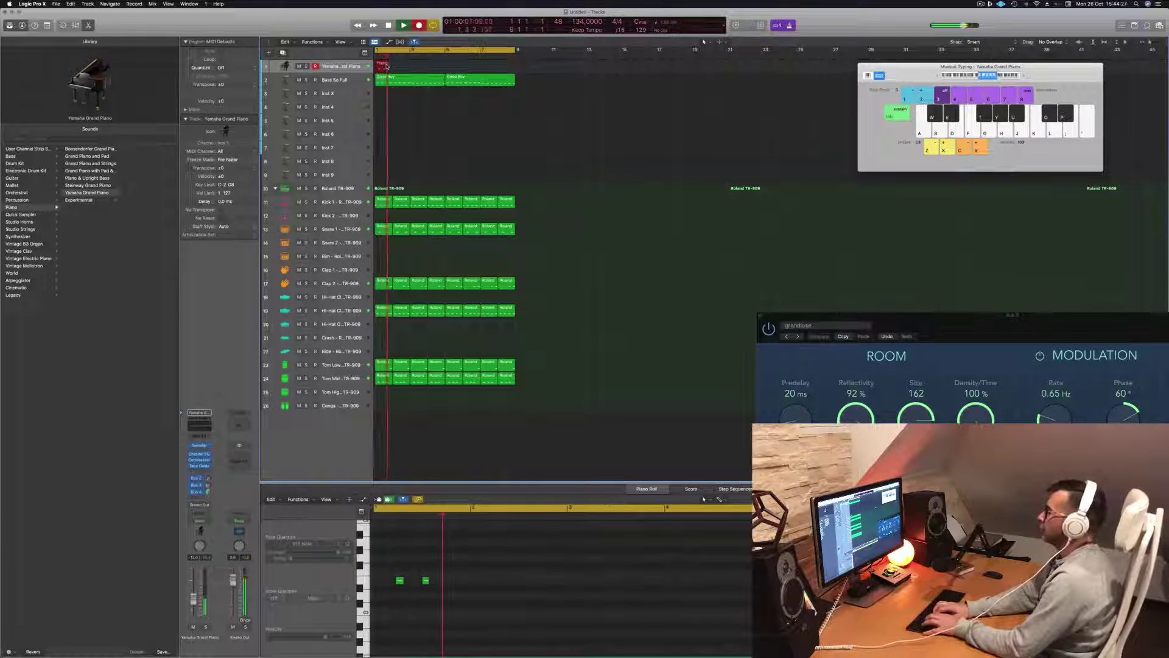
pyautogui.press('h')
pyautogui.press('g')
pyautogui.press('d')
pyautogui.press('s')
pyautogui.press('g')
pyautogui.press('f')
pyautogui.press('s')
pyautogui.press('a')
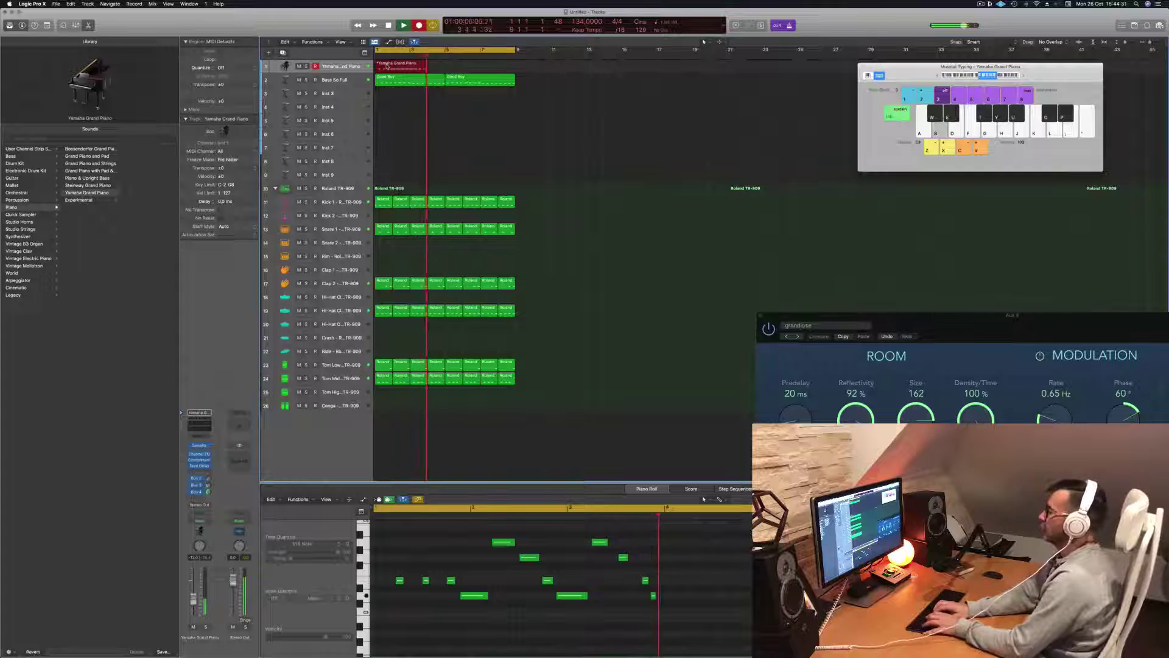
pyautogui.press('f')
pyautogui.press('s')
pyautogui.press('g')
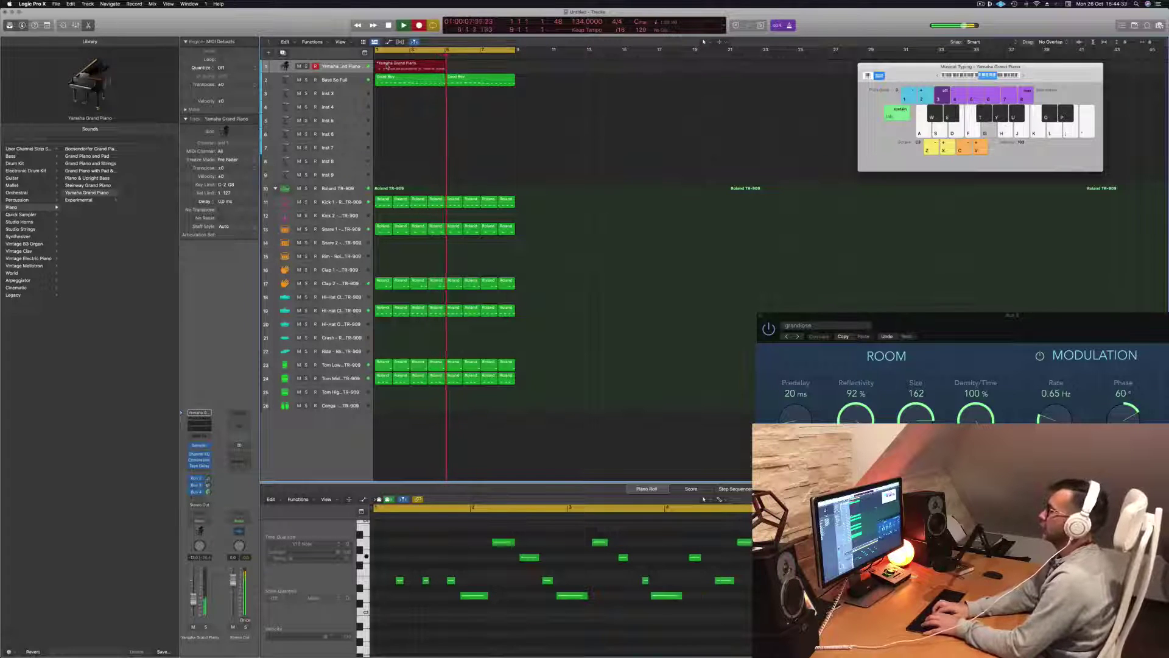
pyautogui.press('space')
# Step: Play back the new piano take and delete its first three notes in the Piano Roll
pyautogui.press('space')
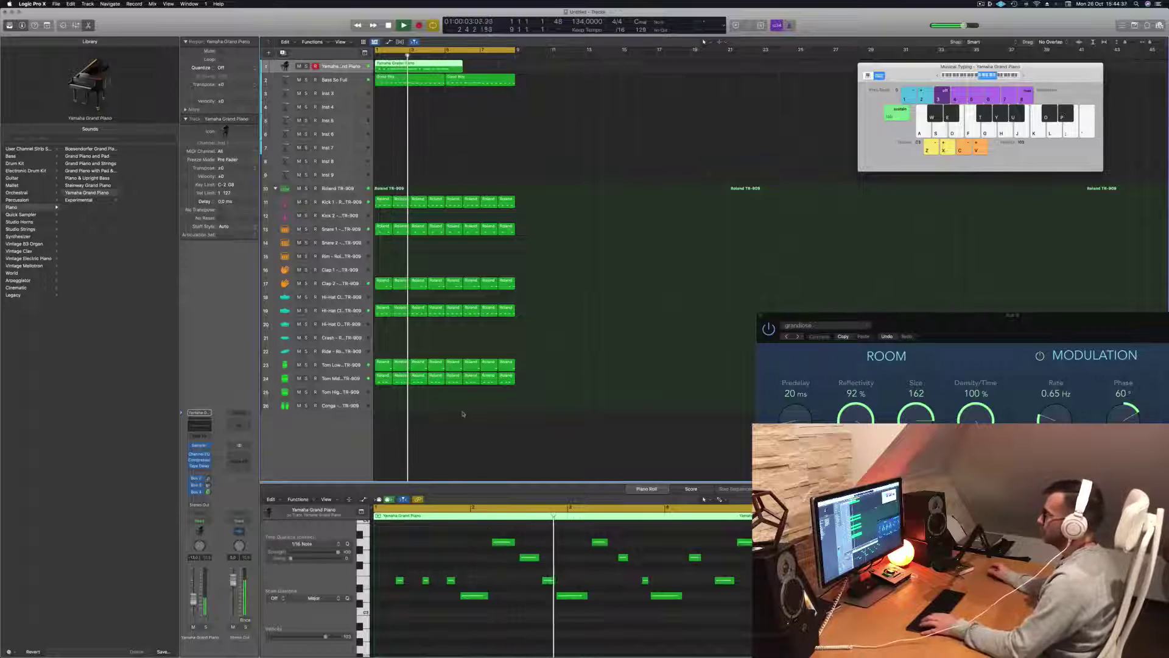
pyautogui.press('space')
pyautogui.press('space')
pyautogui.press('space')
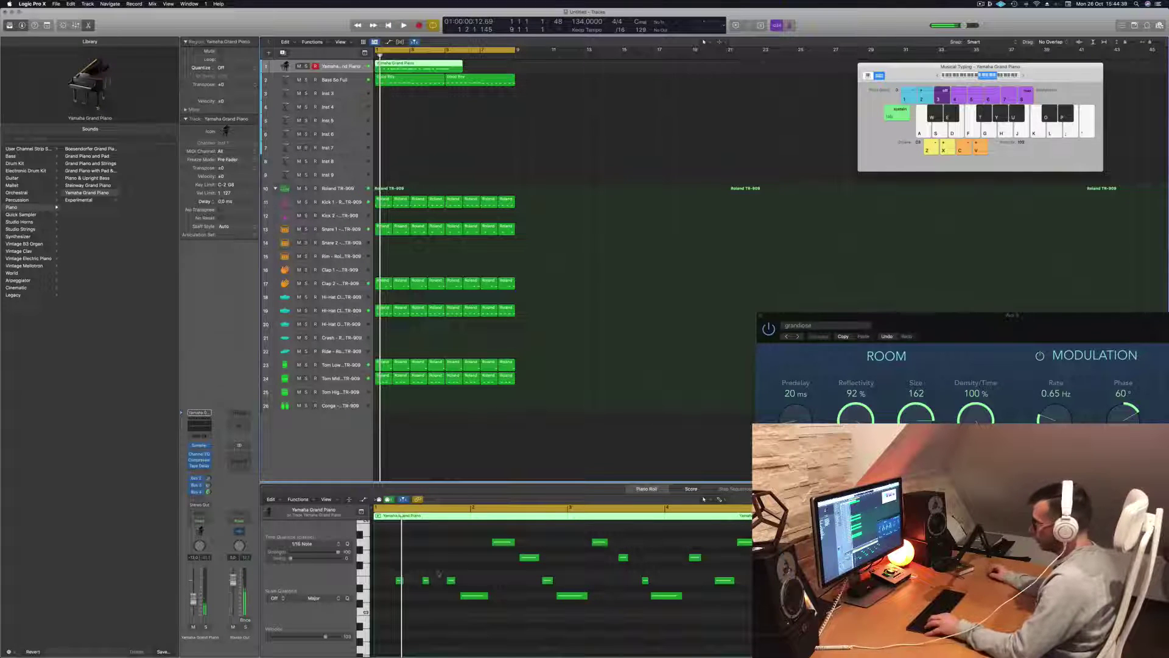
pyautogui.moveTo(460, 567); pyautogui.dragTo(397, 588)
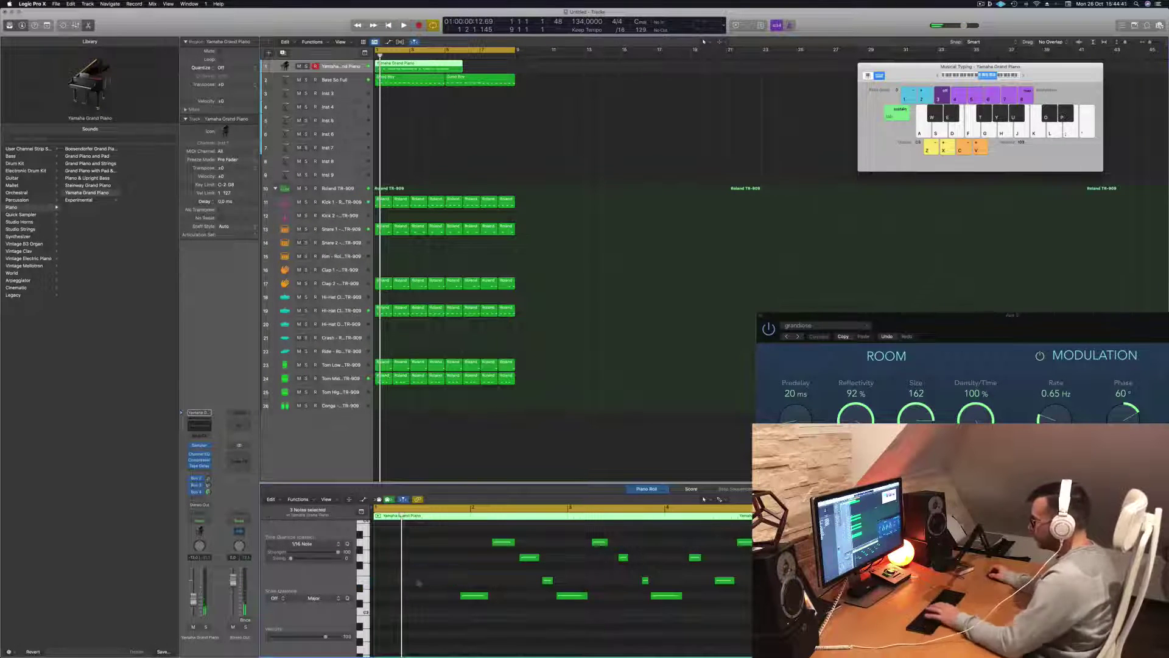
# Step: Quantize all the piano notes to 1/16, shift the first note to the start of bar 2, and play the result
pyautogui.press('super+a')
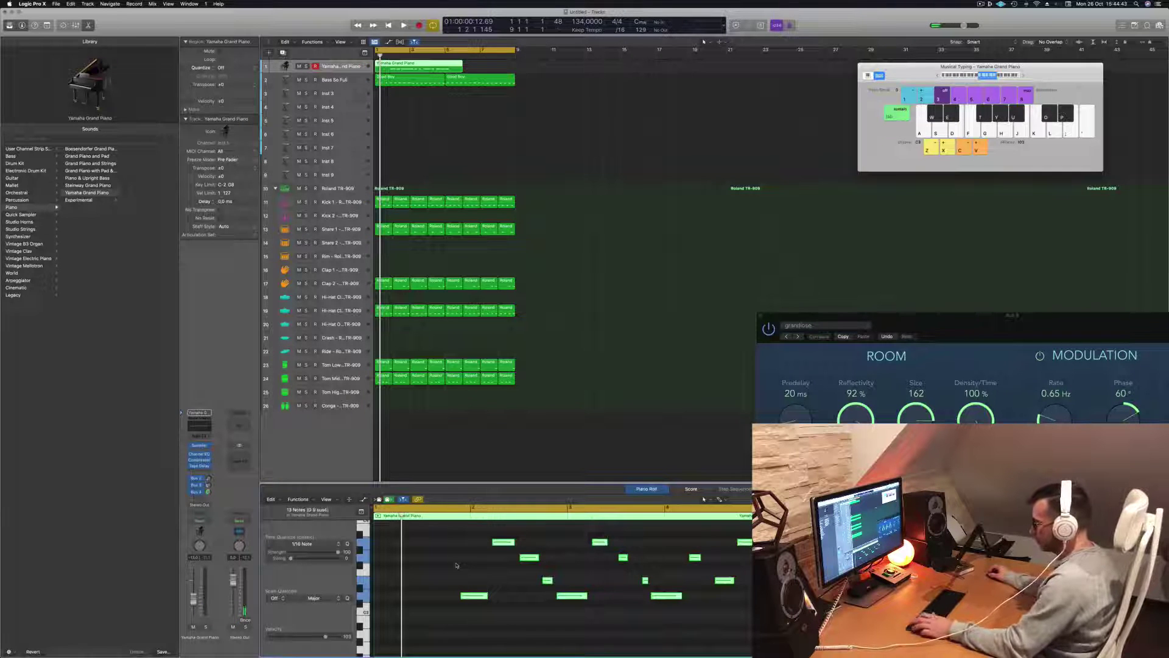
pyautogui.click(463, 583)
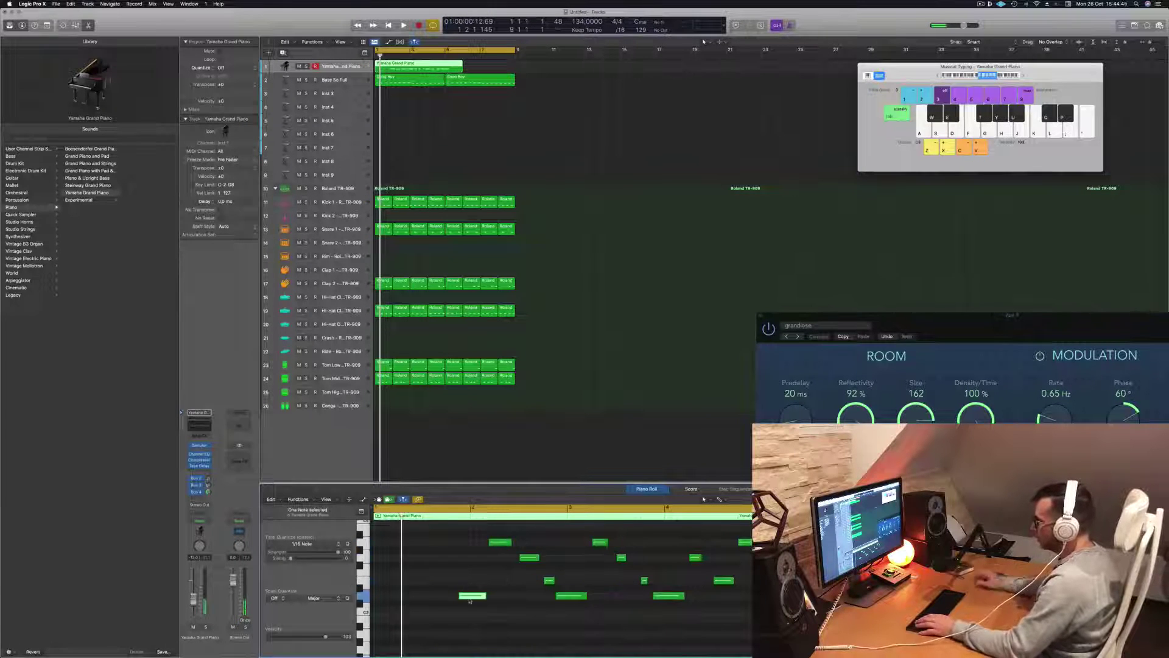
pyautogui.moveTo(469, 601); pyautogui.dragTo(476, 601)
pyautogui.press('space')
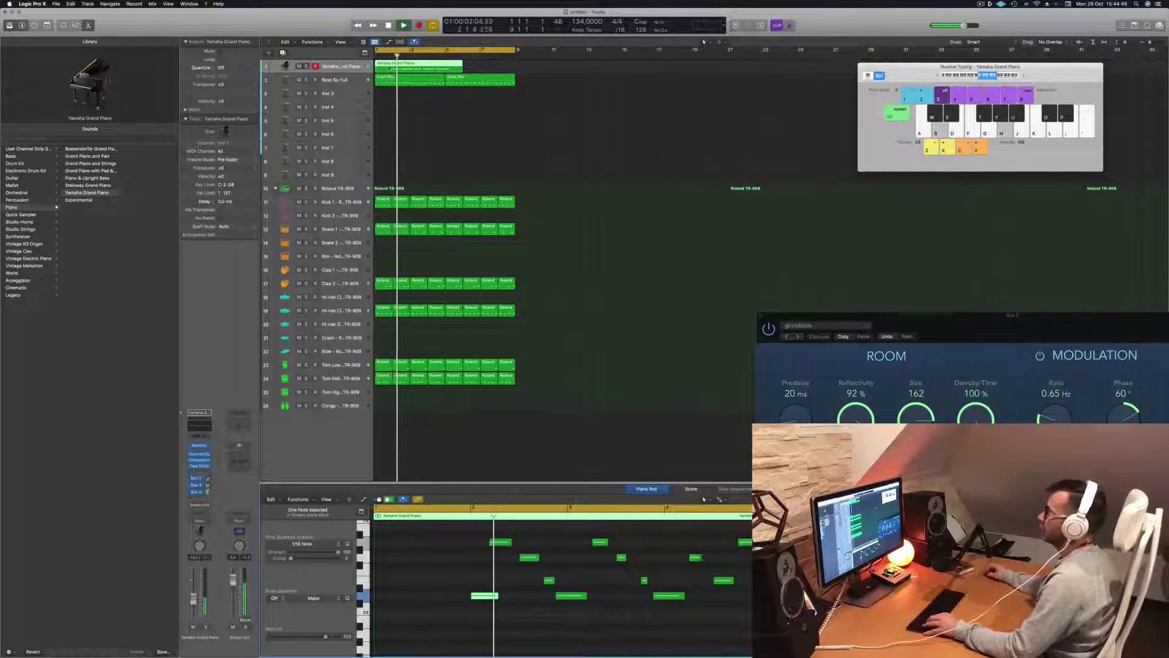
# Step: Cut off the empty first bar of the piano region, move the rest to bar 1, and reopen the Piano Roll
pyautogui.keyDown('super'); pyautogui.doubleClick(391, 67); pyautogui.keyUp('super')
pyautogui.click(387, 69)
pyautogui.press('Delete')
pyautogui.press('space')
pyautogui.press('b')
pyautogui.moveTo(402, 69); pyautogui.dragTo(384, 72)
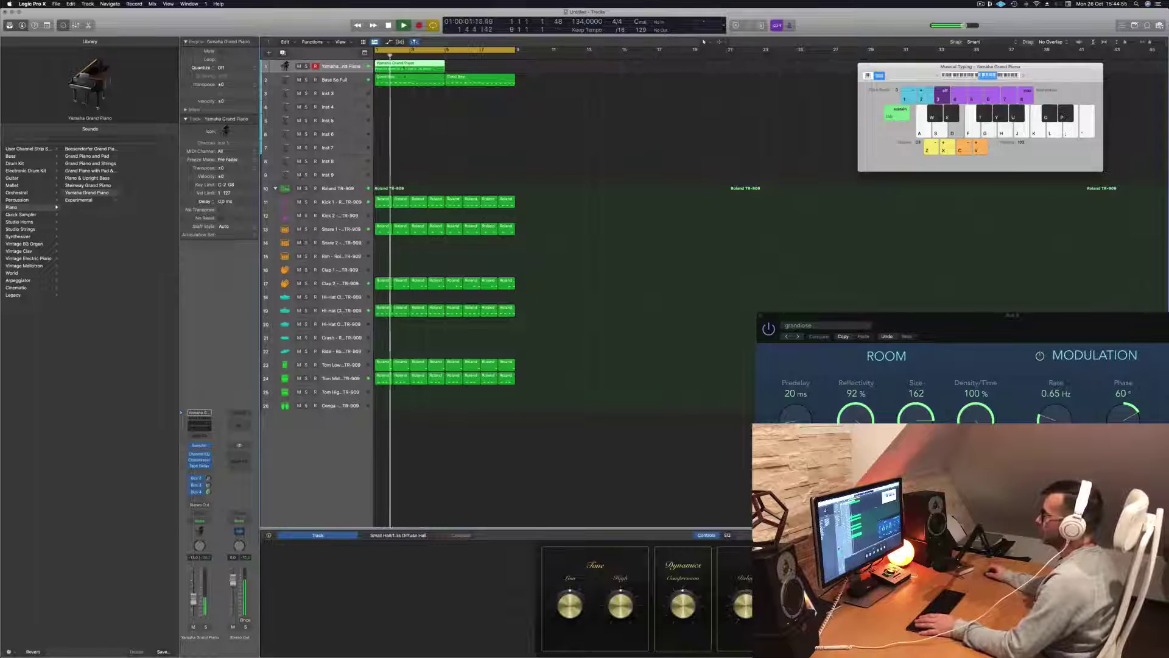
pyautogui.press('p')
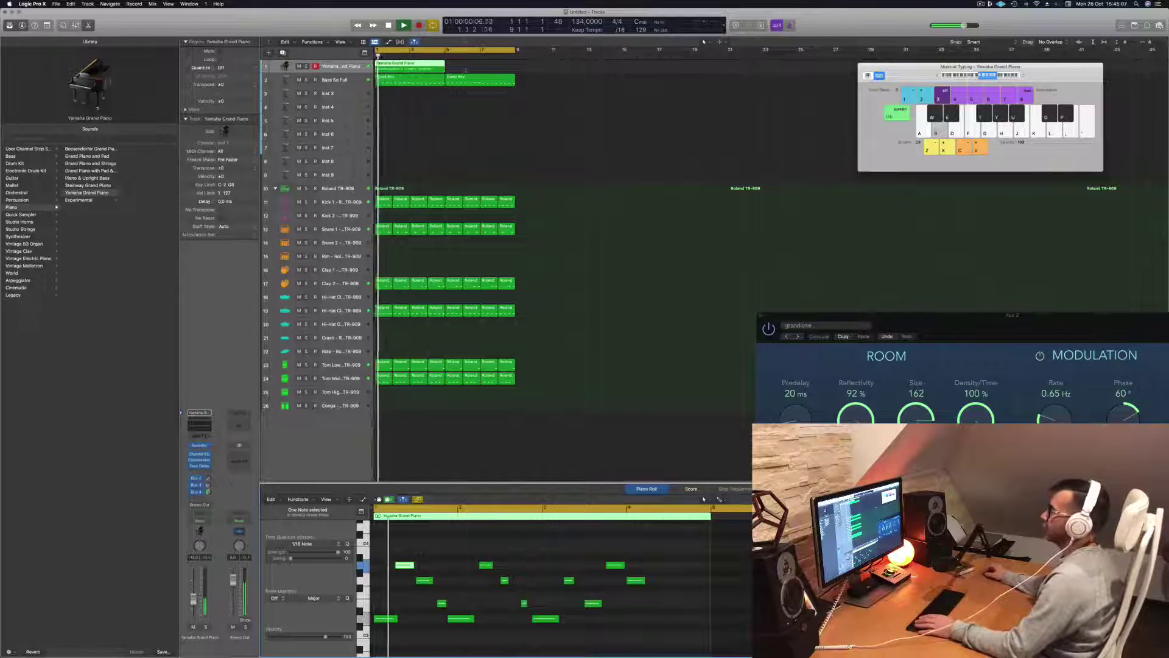
# Step: Stop playback, delete the Yamaha Grand Piano region, and return to the start of the project
pyautogui.press('space')
pyautogui.press('Delete')
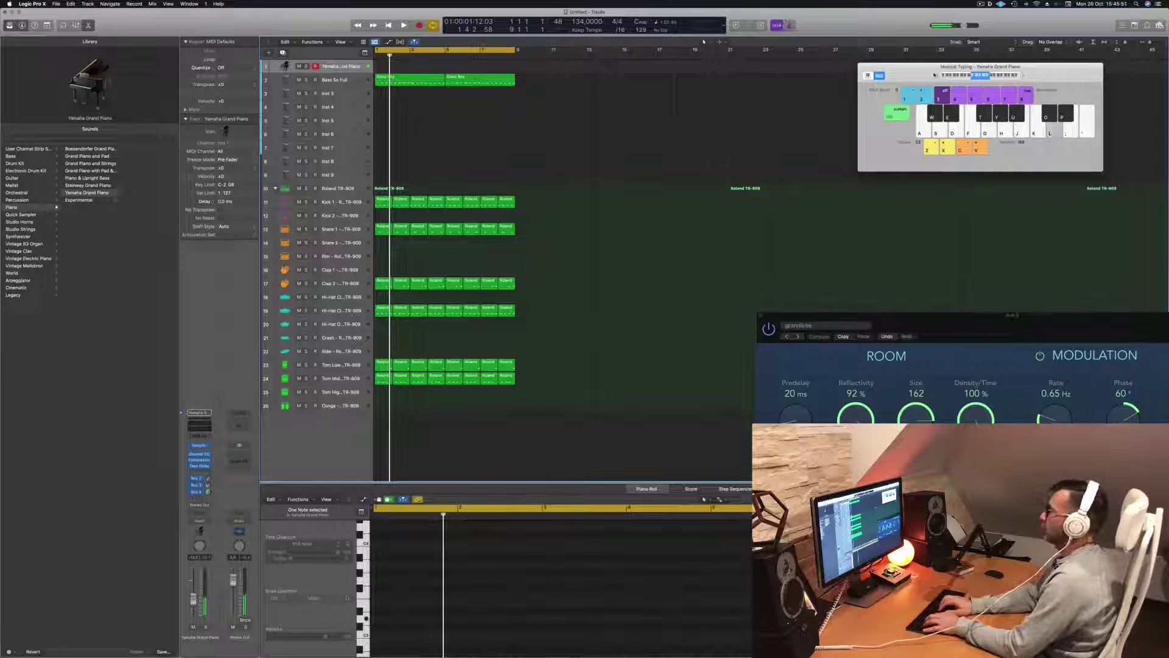
pyautogui.press('Return')
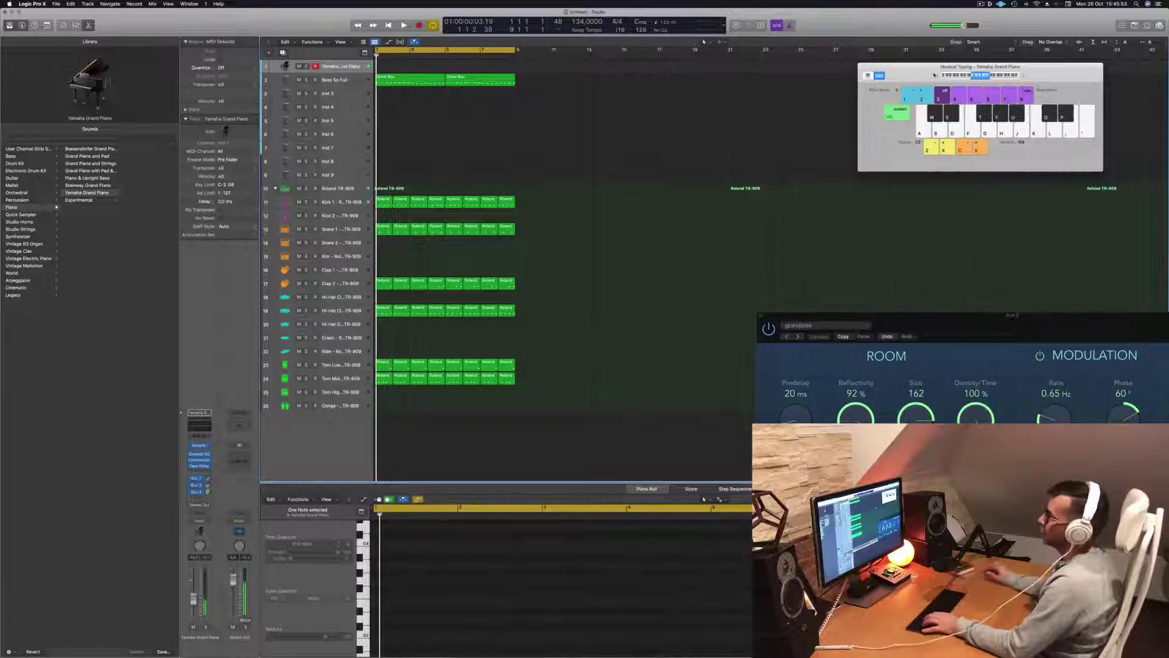
# Step: Select the empty Inst 3 track and open its Alchemy instrument
pyautogui.click(421, 82)
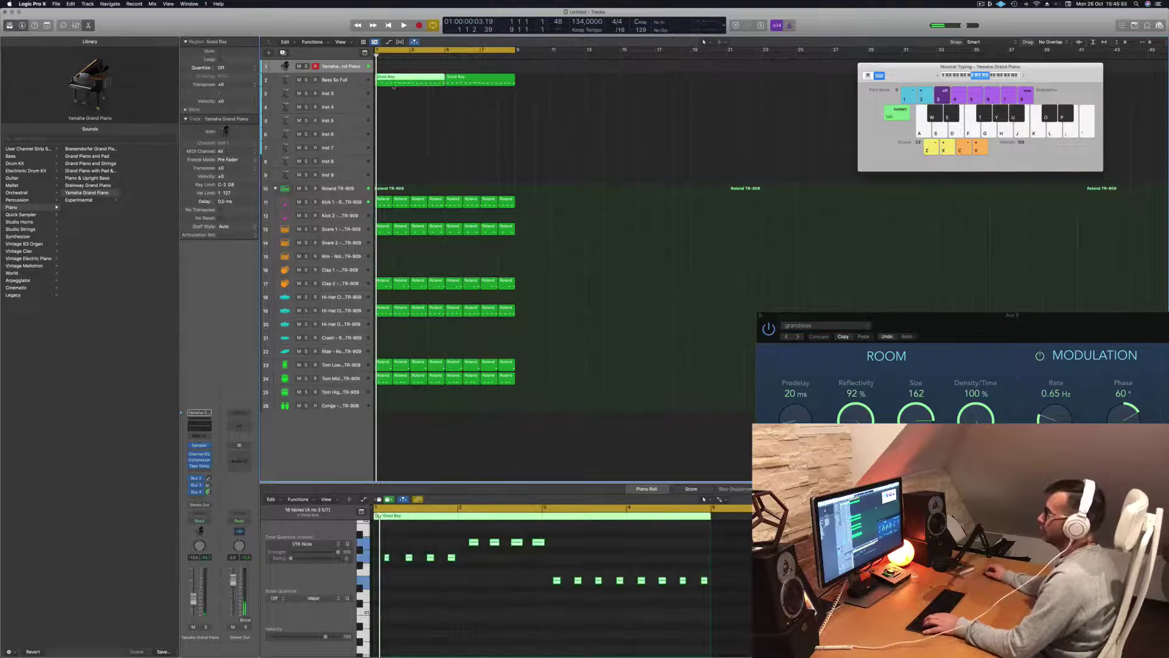
pyautogui.click(342, 94)
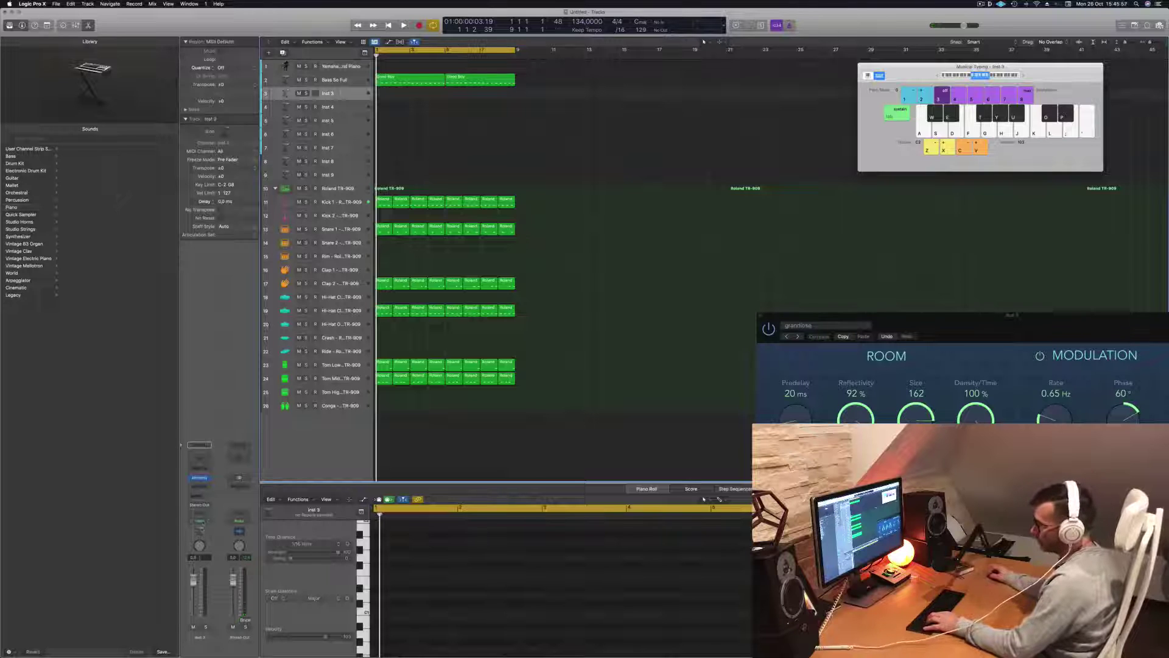
pyautogui.click(203, 522)
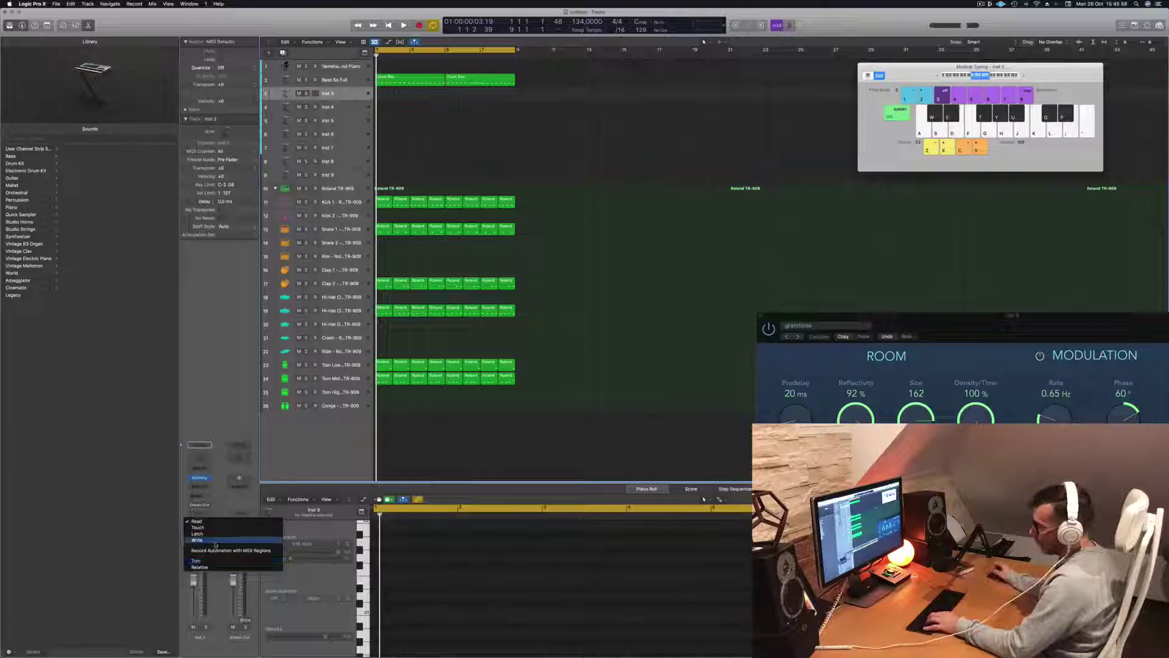
pyautogui.click(220, 502)
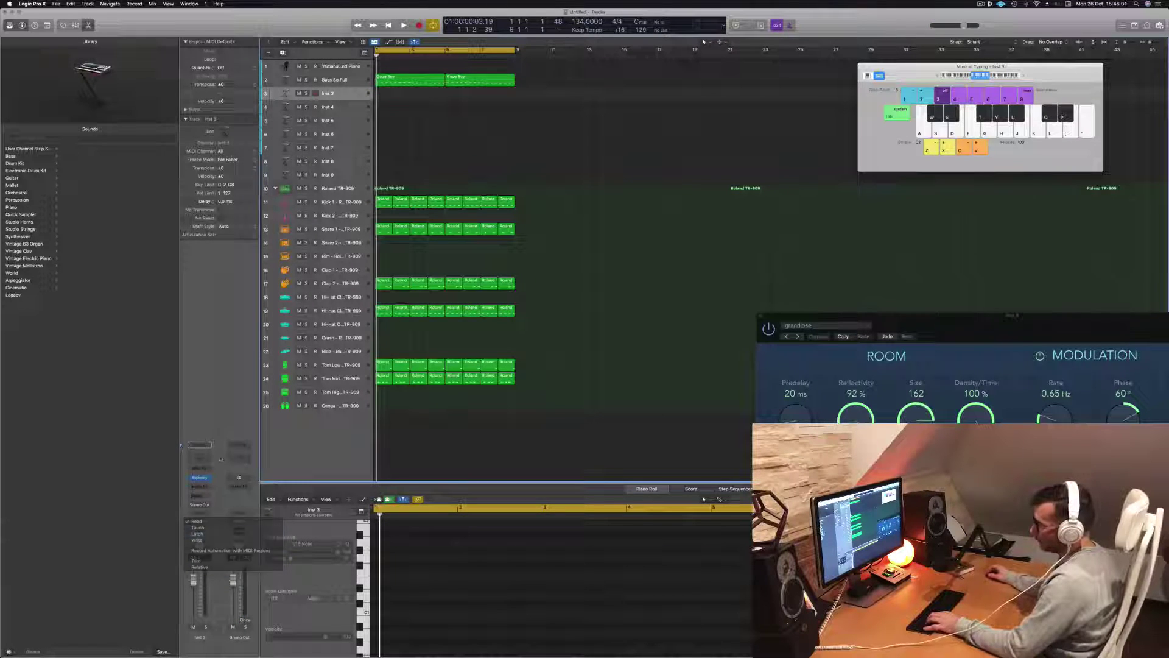
pyautogui.click(199, 479)
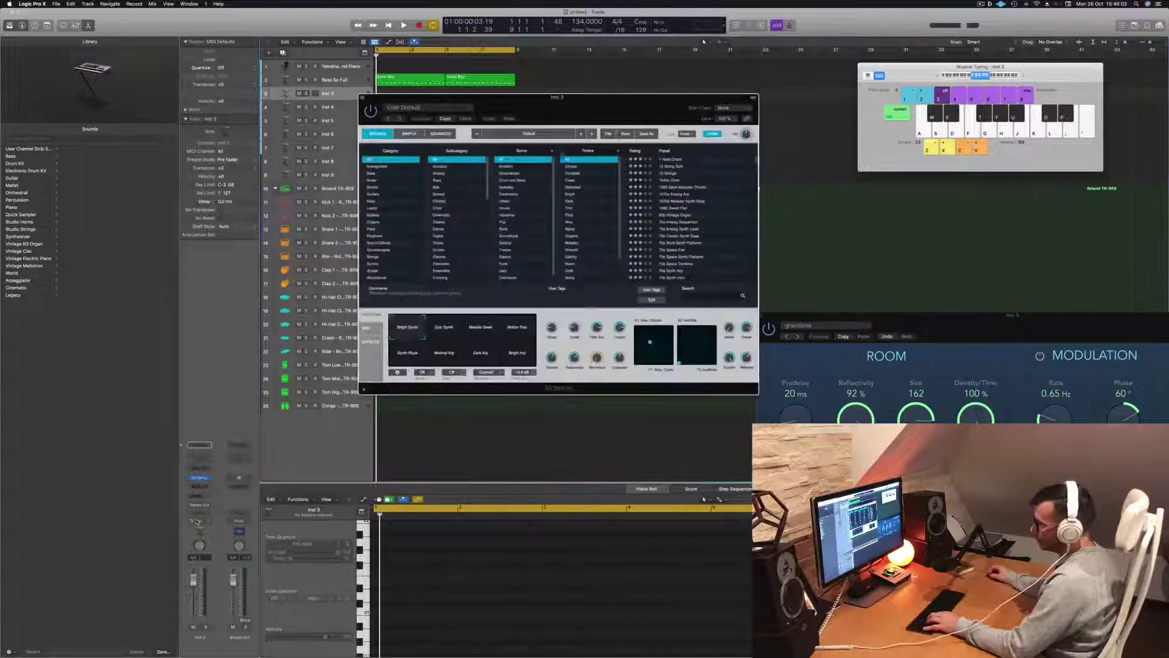
# Step: Add a send from the Inst 3 channel to Bus 4, routed to Aux 3
pyautogui.click(197, 522)
pyautogui.click(223, 509)
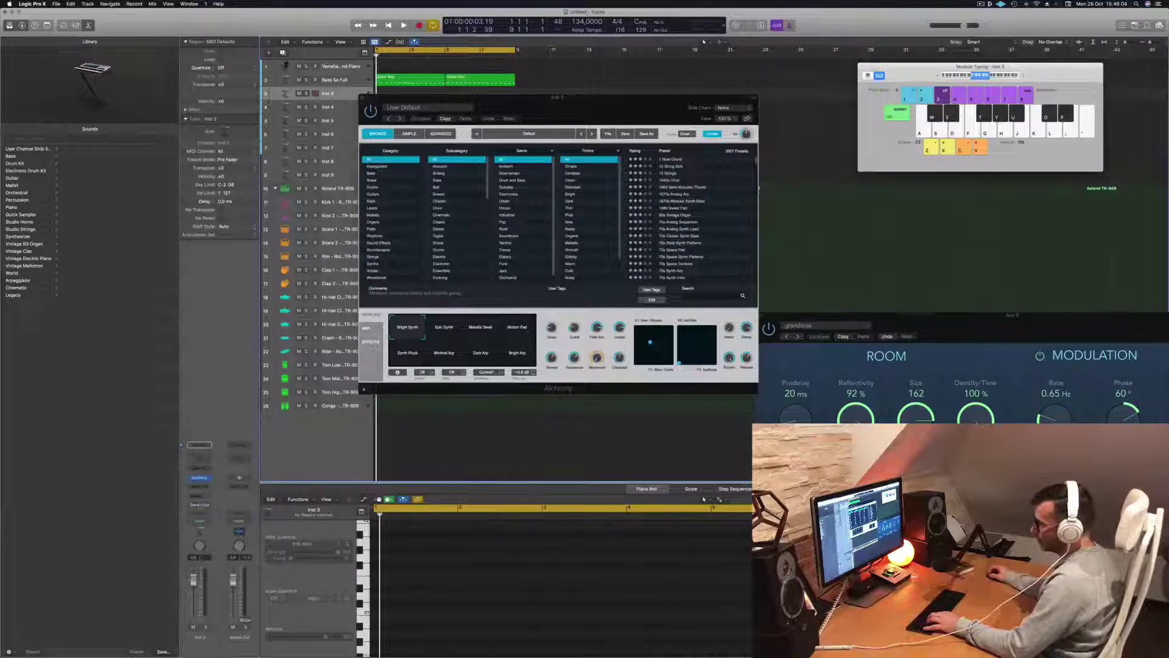
pyautogui.click(199, 495)
pyautogui.moveTo(209, 507)
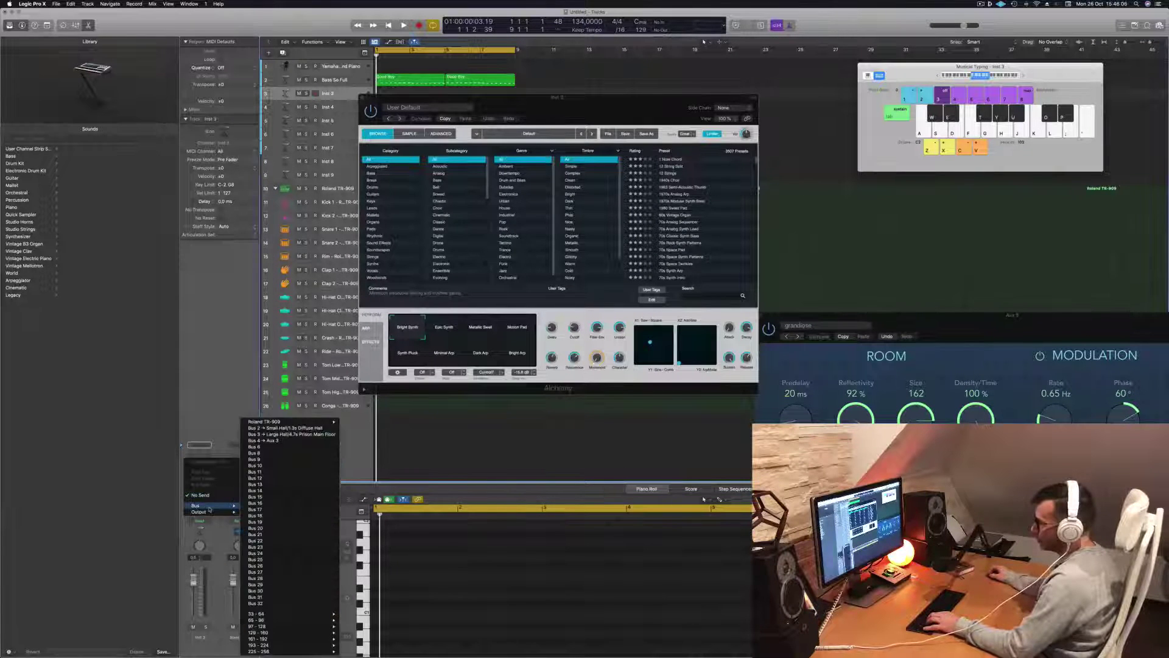
pyautogui.click(294, 441)
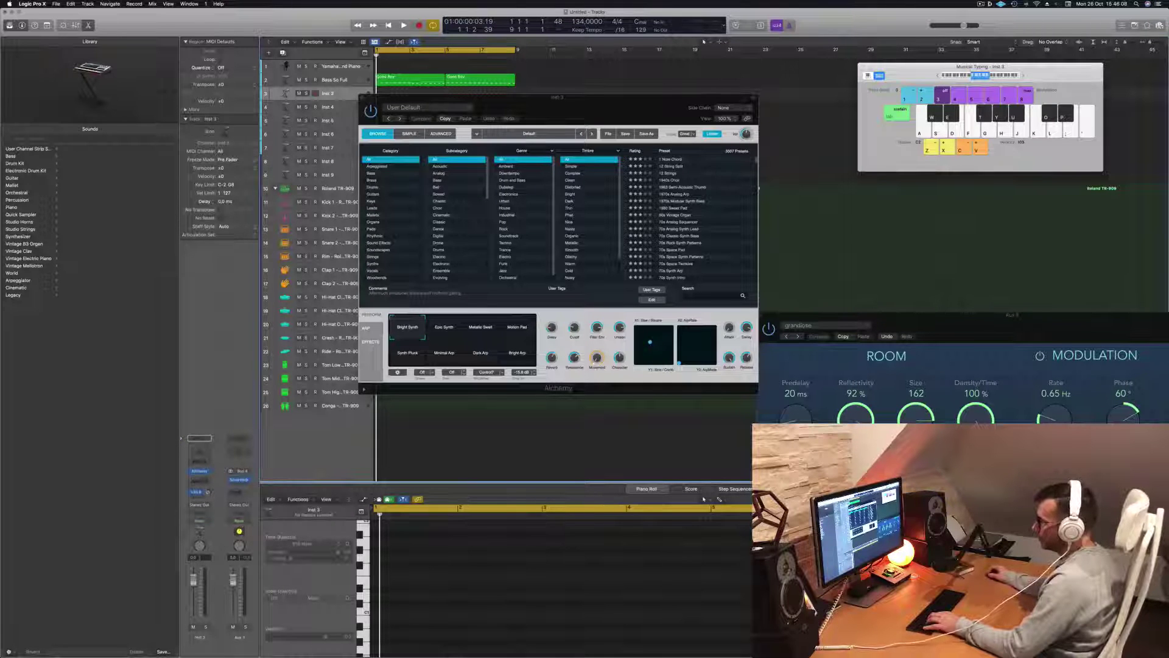
# Step: Start loop playback, filter the Alchemy presets to the Pads category, and lower the Inst 3 channel volume
pyautogui.moveTo(611, 109); pyautogui.dragTo(598, 177)
pyautogui.press('space')
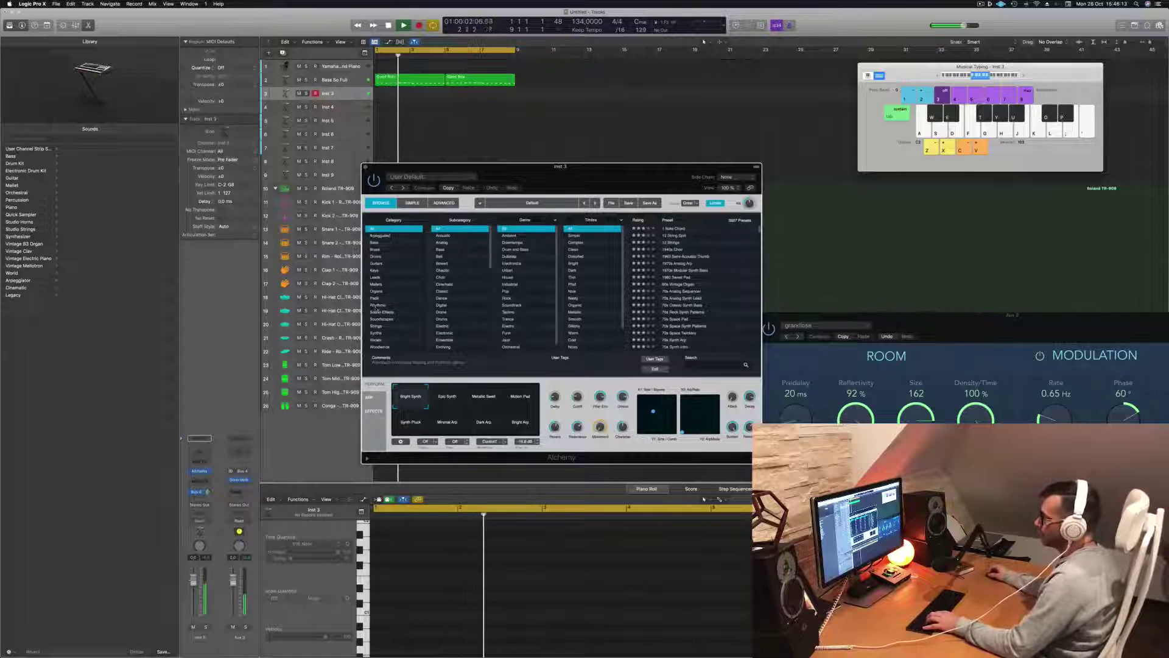
pyautogui.click(375, 298)
pyautogui.moveTo(193, 580); pyautogui.dragTo(193, 595)
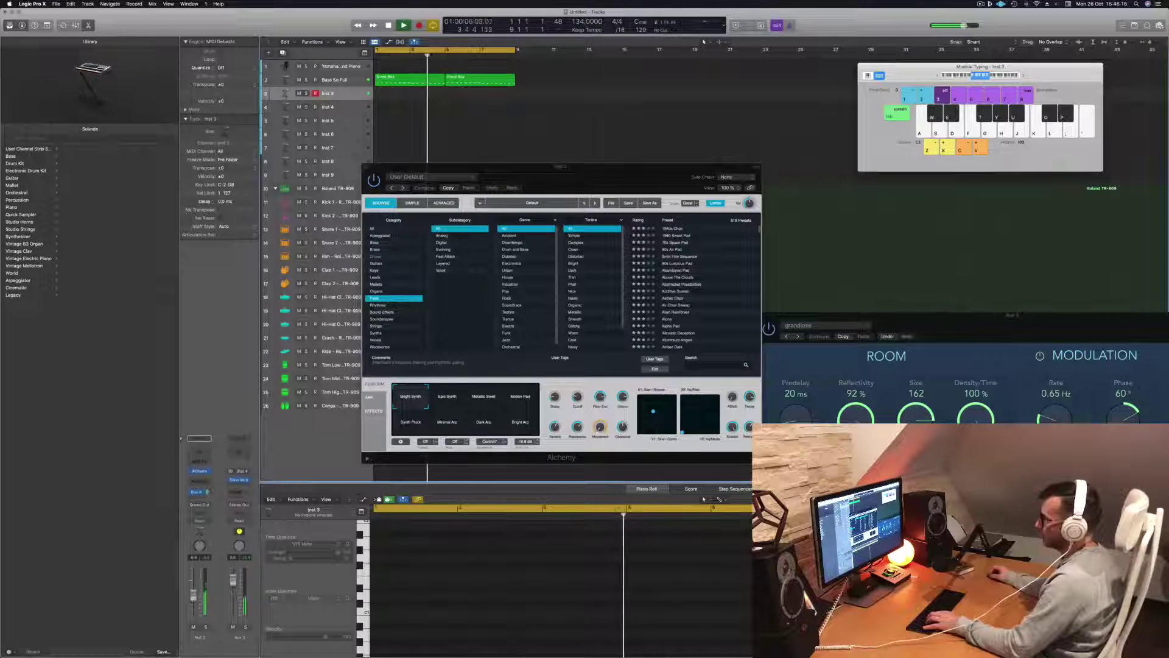
# Step: Audition the 80s Air Pad preset, and load the Alone preset on the Alchemy track
pyautogui.click(682, 249)
pyautogui.moveTo(640, 174); pyautogui.dragTo(721, 147)
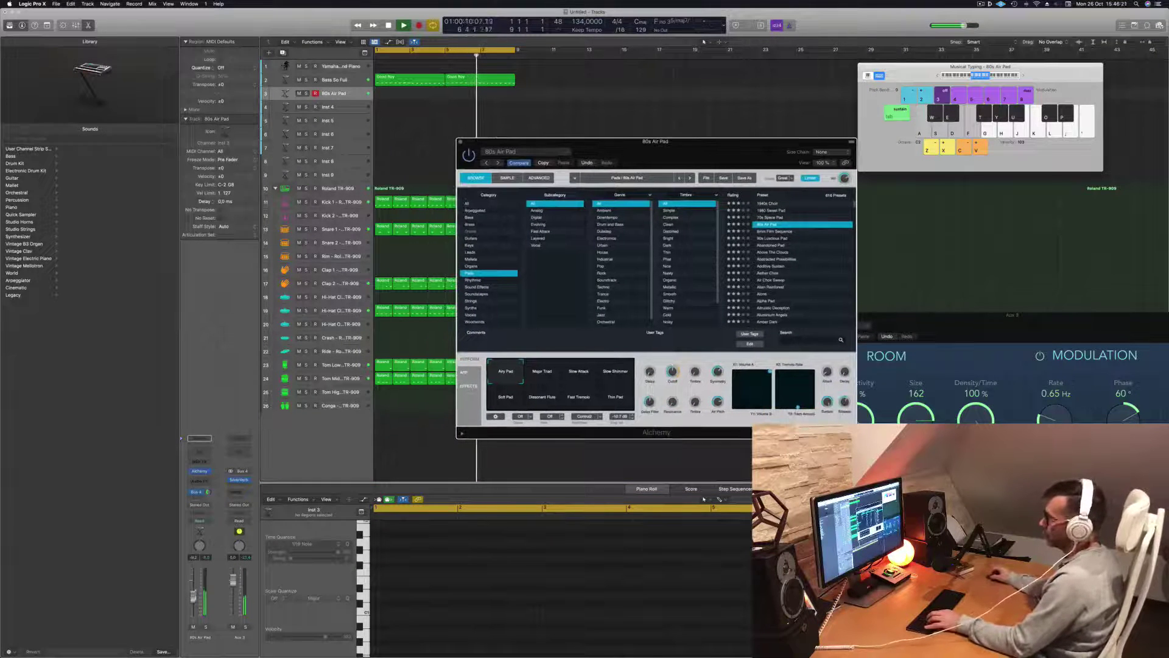
pyautogui.click(765, 296)
pyautogui.click(766, 296)
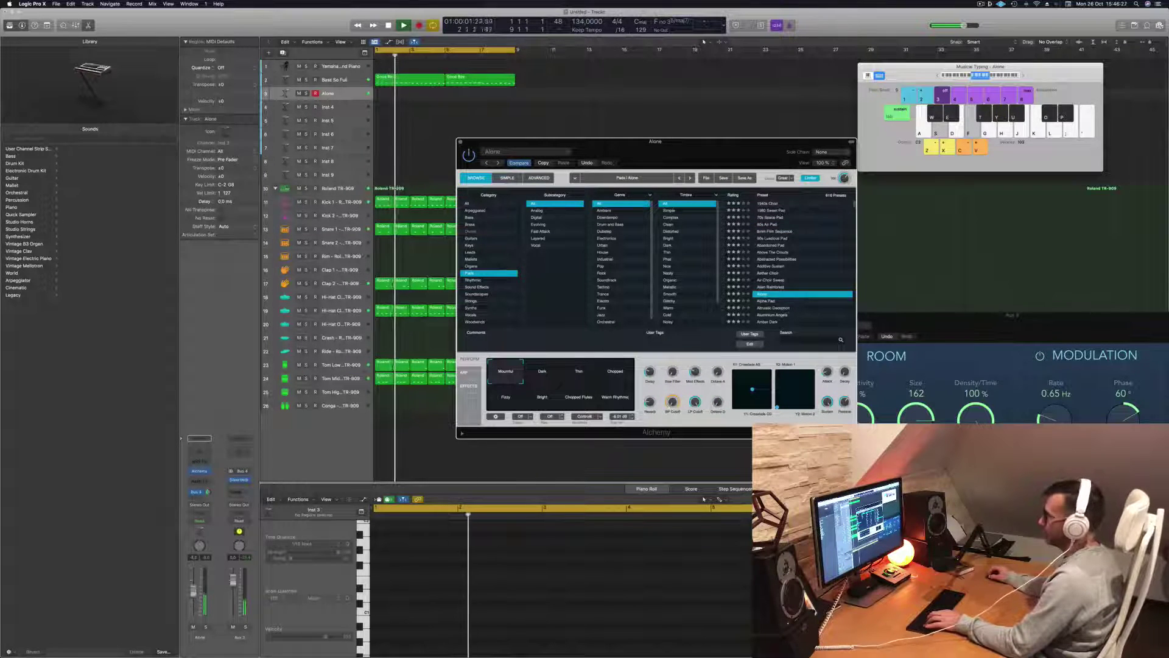
# Step: Play test notes on the Alone pad over the beat and try its Dark snapshot
pyautogui.press('a')
pyautogui.press('d')
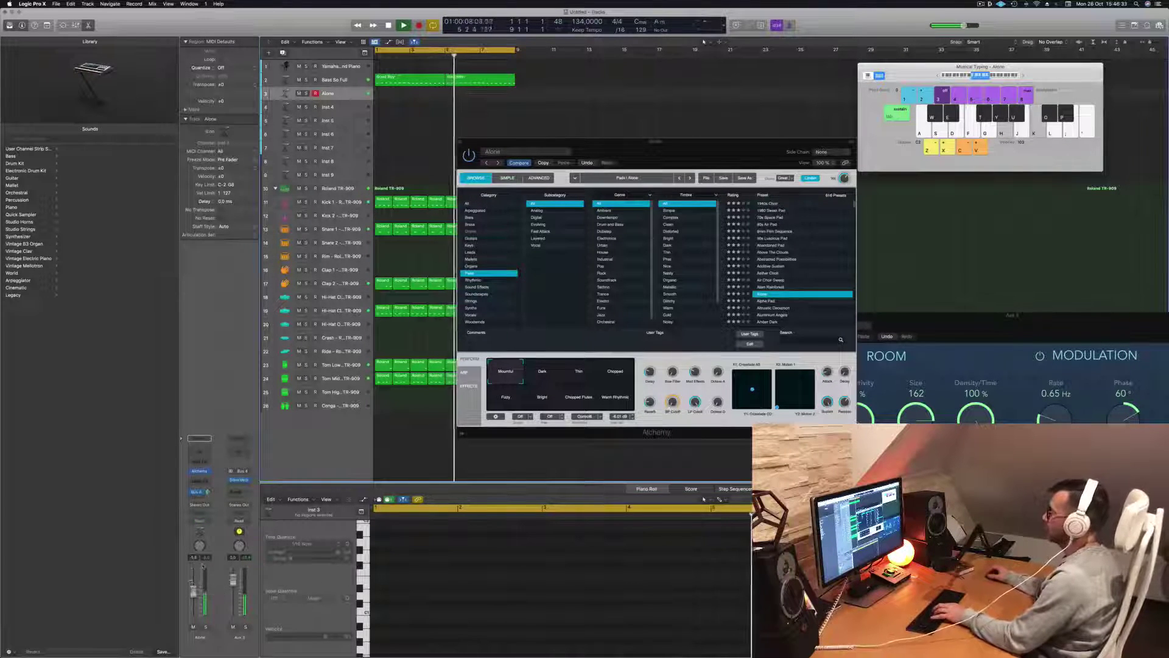
pyautogui.click(557, 370)
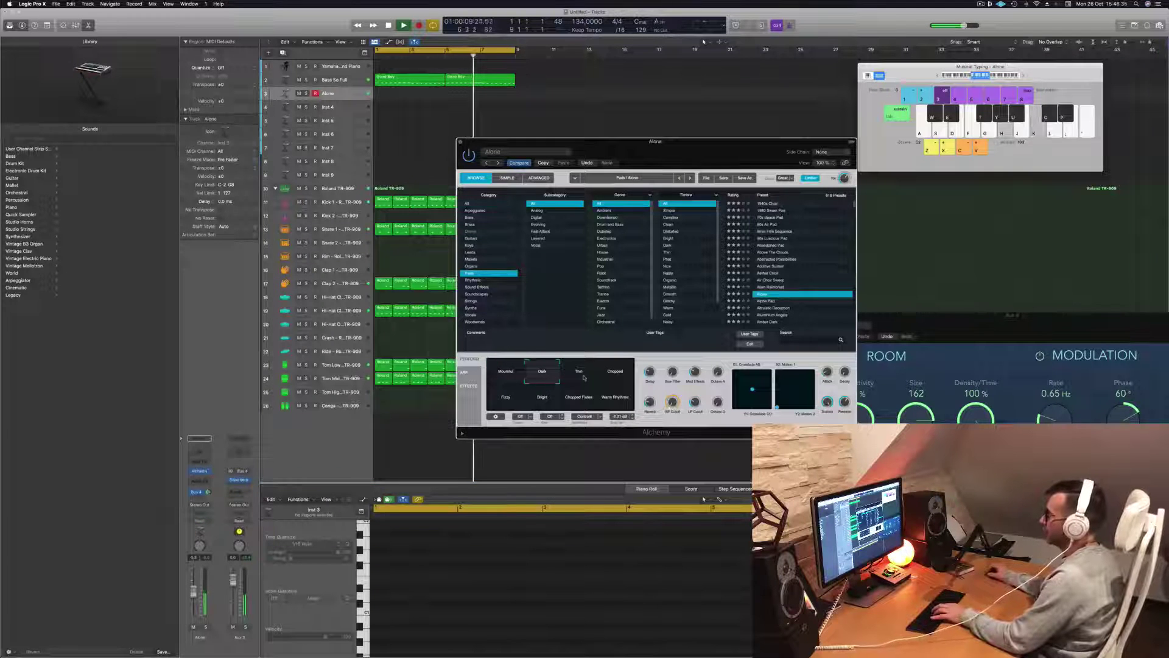
pyautogui.press('g')
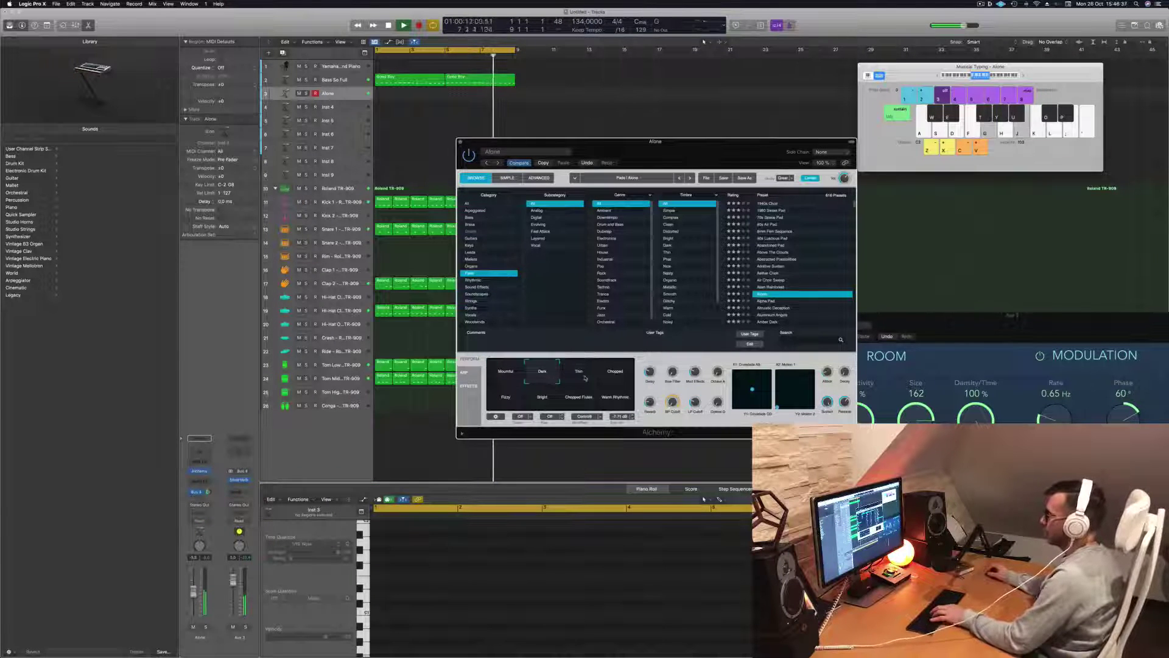
pyautogui.press('d')
pyautogui.press('f')
pyautogui.press('a')
pyautogui.press('f')
pyautogui.press('d')
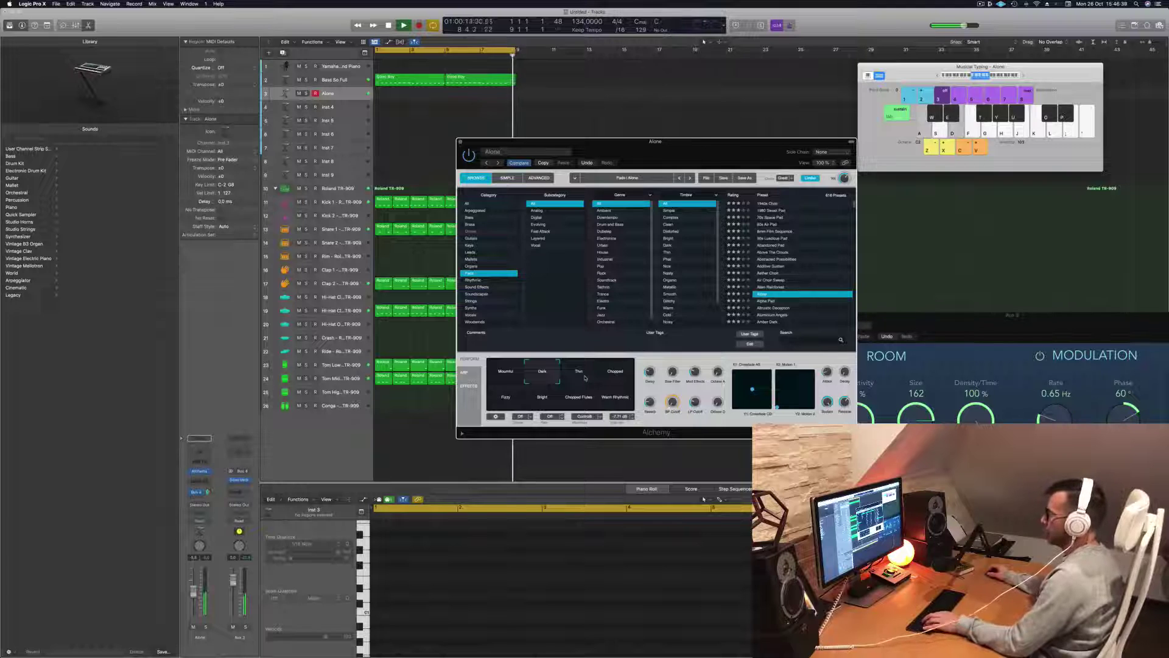
# Step: Try the Thin snapshot, switch the pad to Bright, and lower the Alone channel volume slightly
pyautogui.click(584, 375)
pyautogui.moveTo(605, 377); pyautogui.dragTo(600, 394)
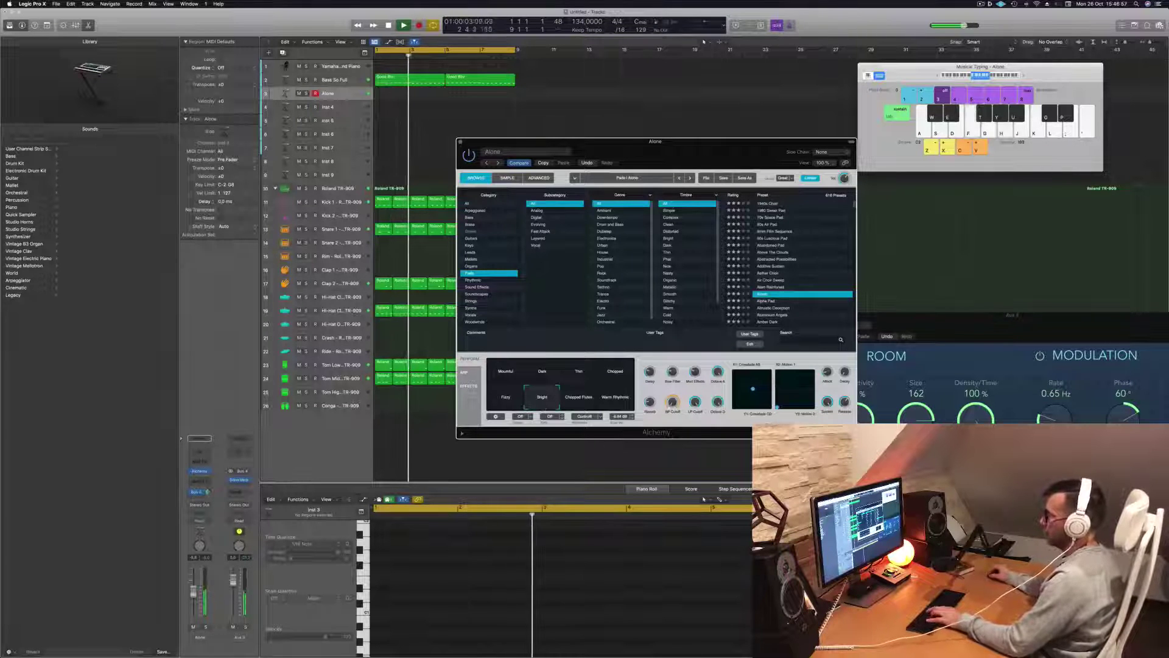
pyautogui.moveTo(196, 595); pyautogui.dragTo(196, 603)
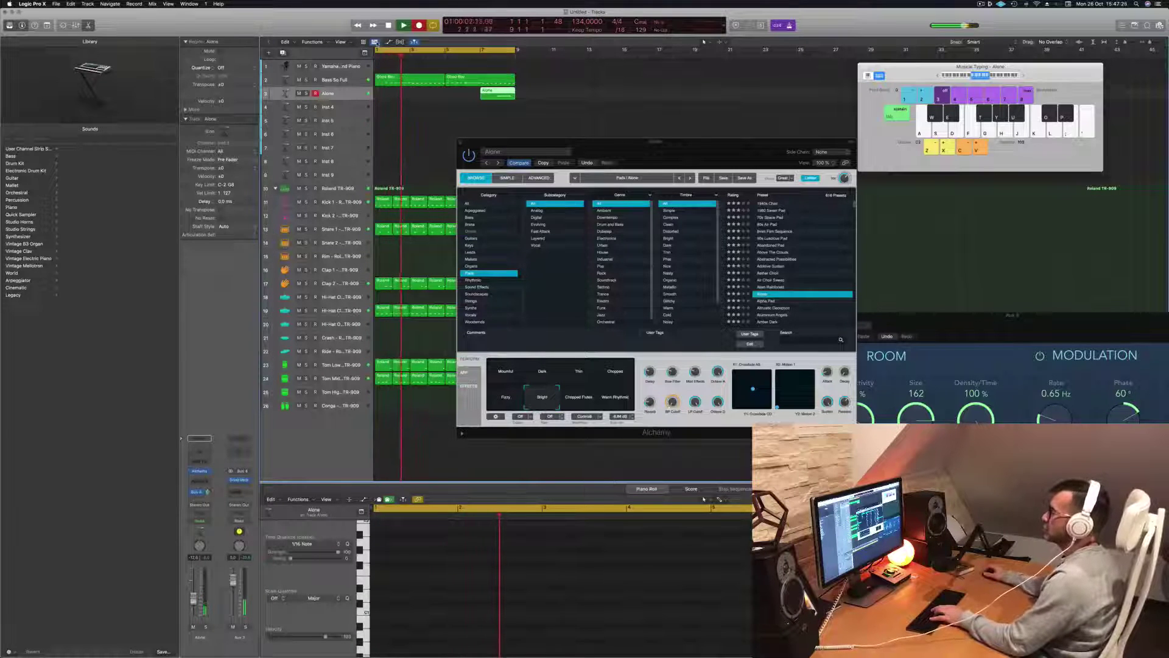
# Step: Record a slow two-note chord part with the Alone pad over the first four bars, and stop recording
pyautogui.press('r')
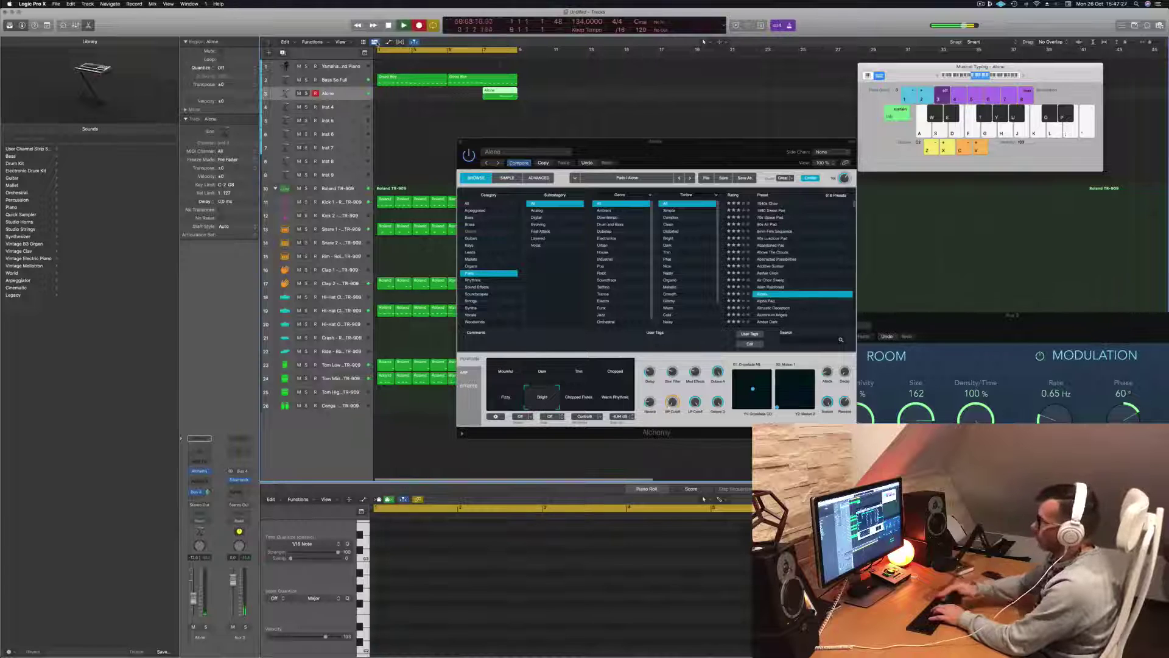
pyautogui.press('h')
pyautogui.press('k')
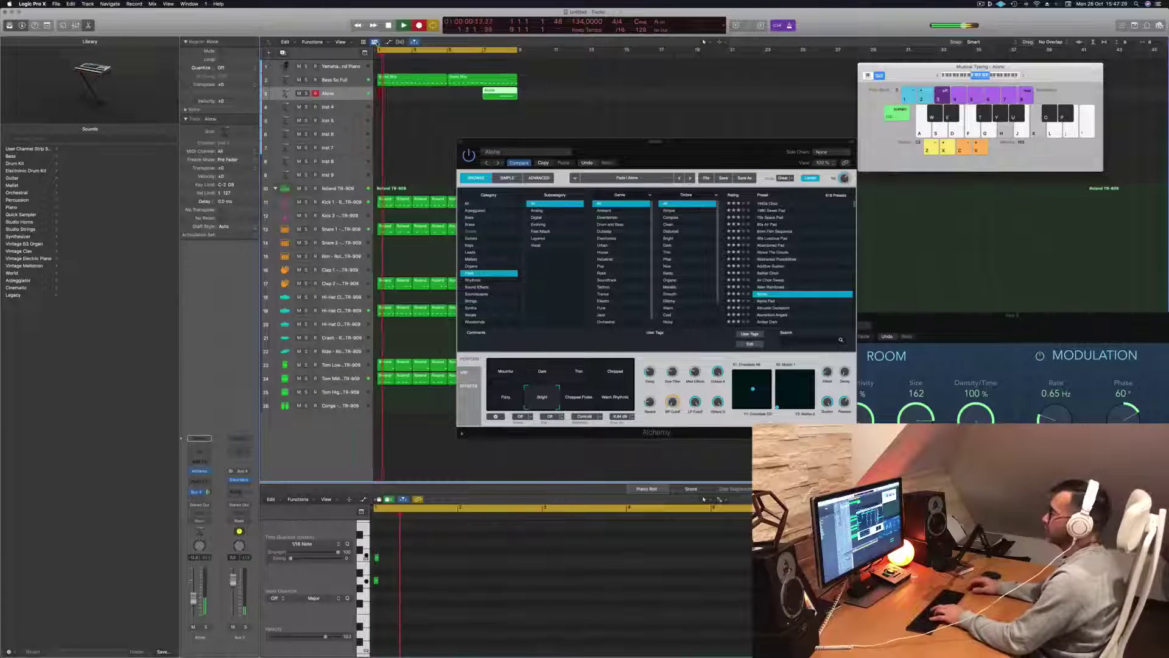
pyautogui.press('g')
pyautogui.press('j')
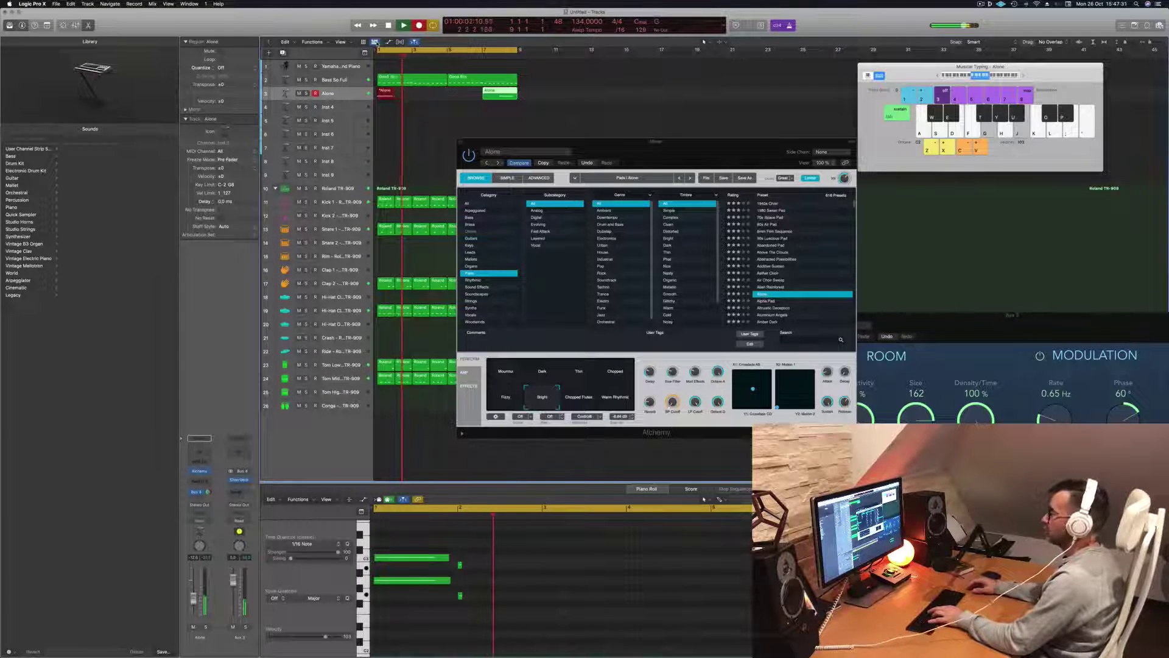
pyautogui.press('h')
pyautogui.press('d')
pyautogui.press('f')
pyautogui.press('d')
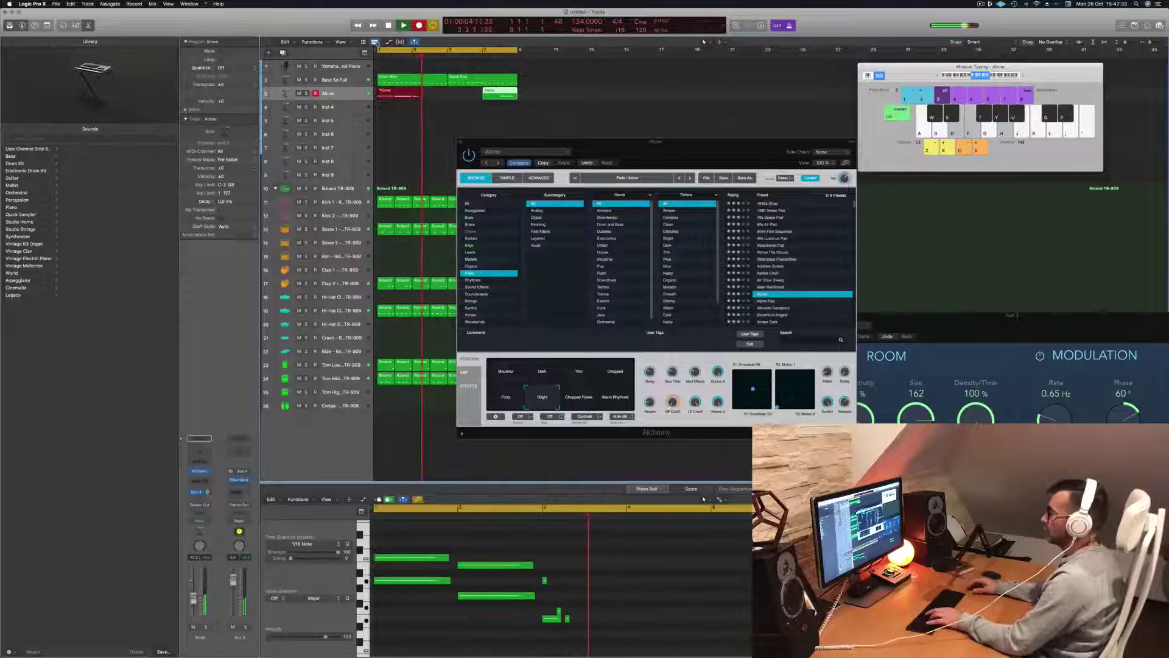
pyautogui.press('d')
pyautogui.press('d')
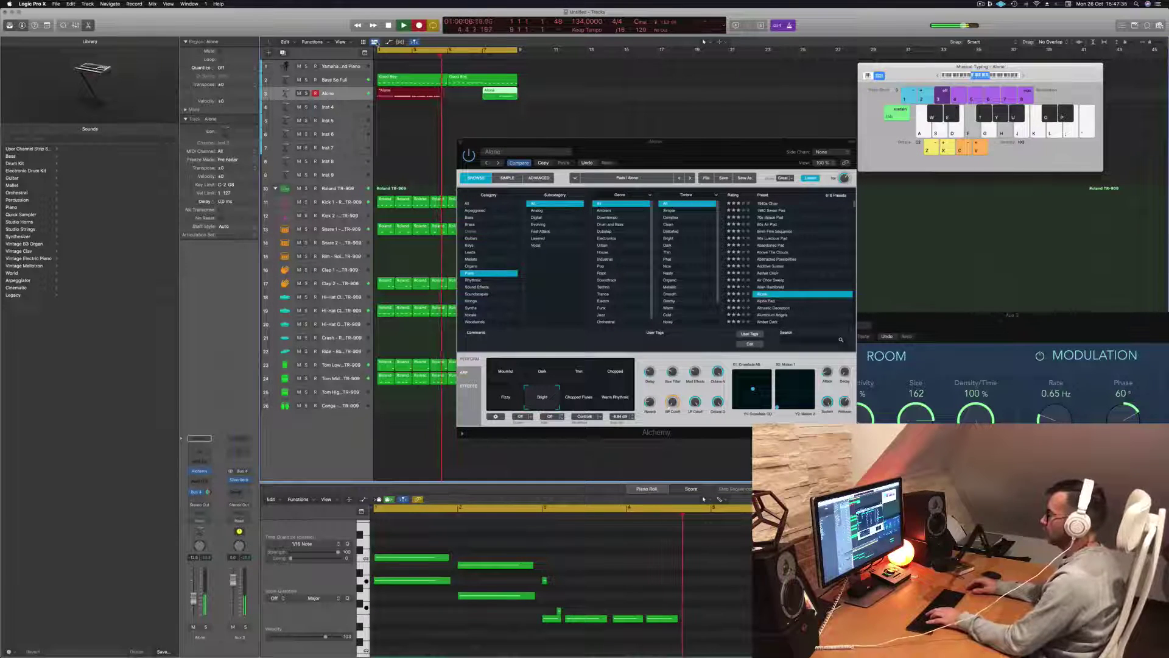
pyautogui.press('space')
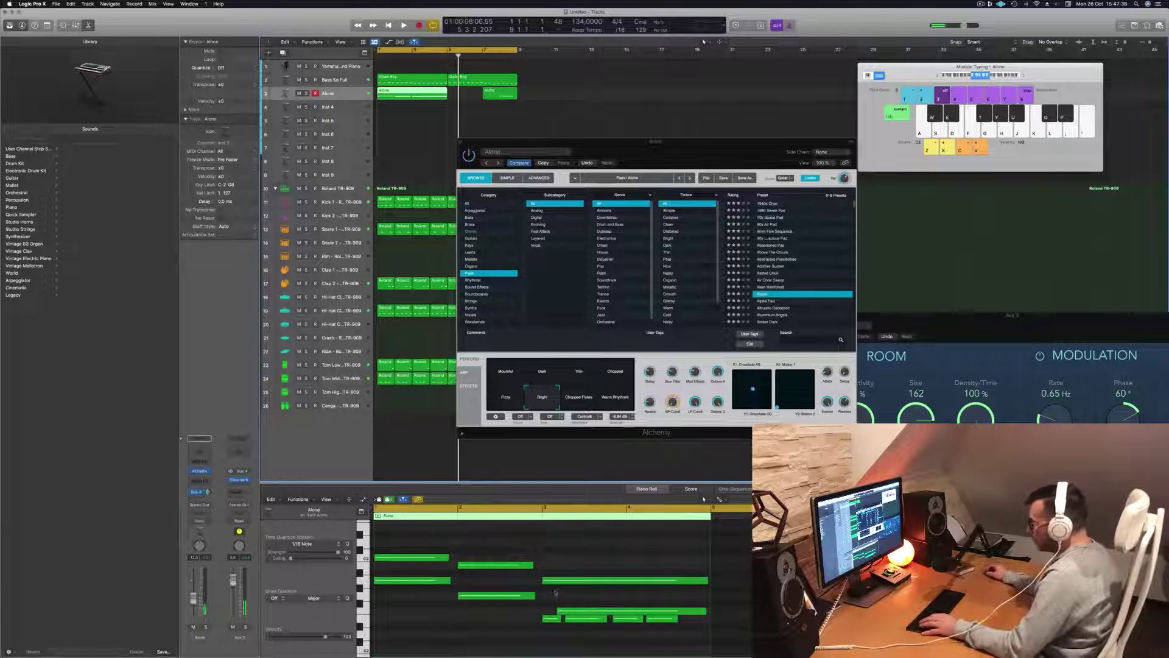
# Step: Play back the recorded pad part and delete the long note overlapping the short low notes from bar 3
pyautogui.press('space')
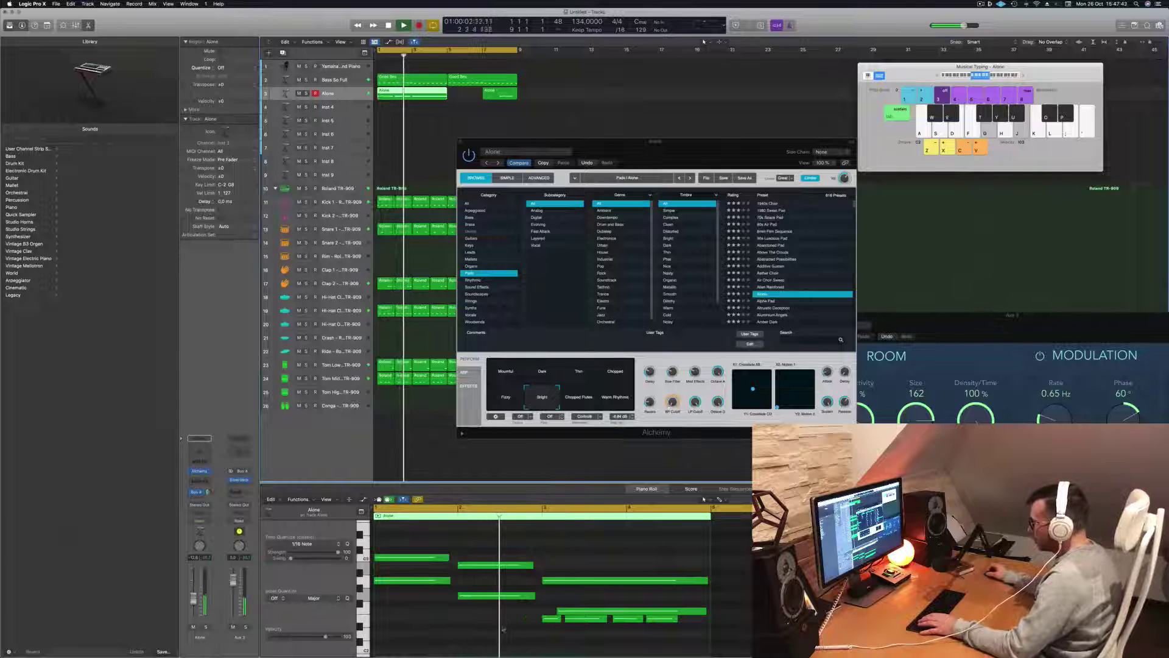
pyautogui.click(578, 611)
pyautogui.press('Delete')
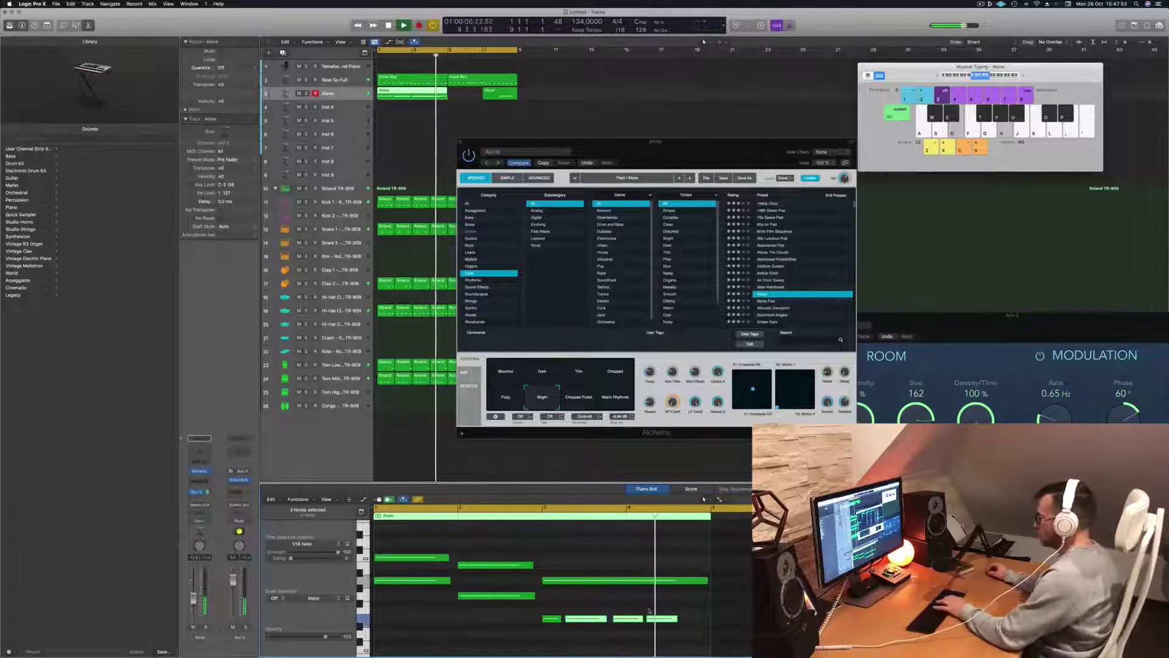
# Step: Replace the repeated low notes in bars 3 and 4 with one note held to the region's end, raised a semitone
pyautogui.press('Return')
pyautogui.press('Delete')
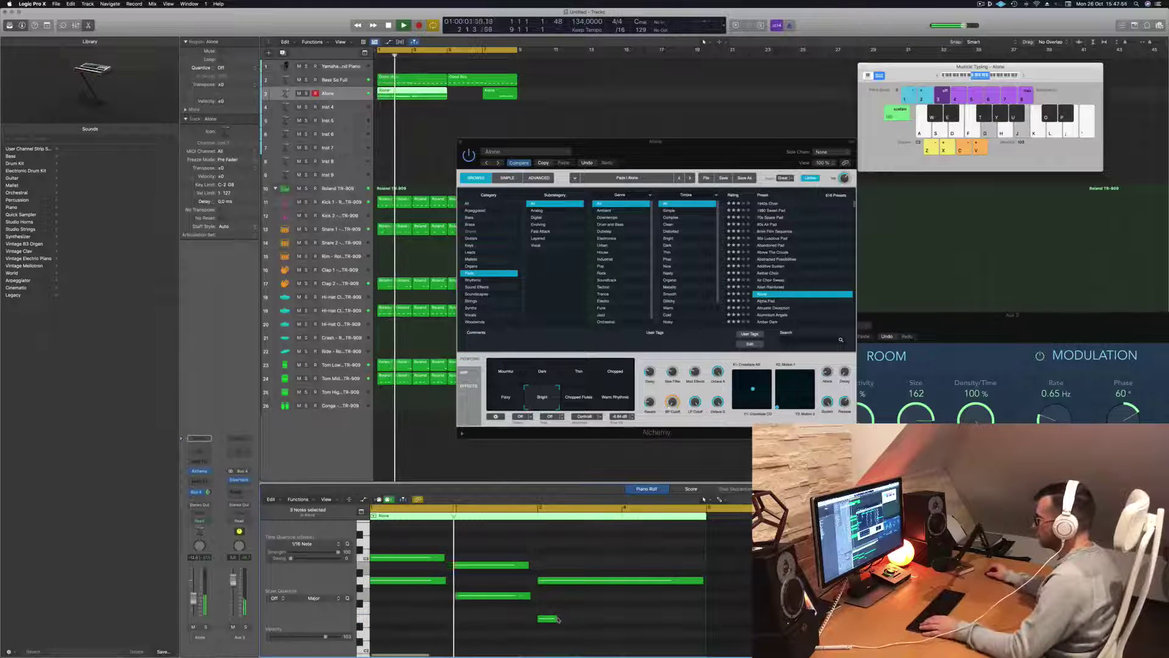
pyautogui.moveTo(559, 618); pyautogui.dragTo(708, 622)
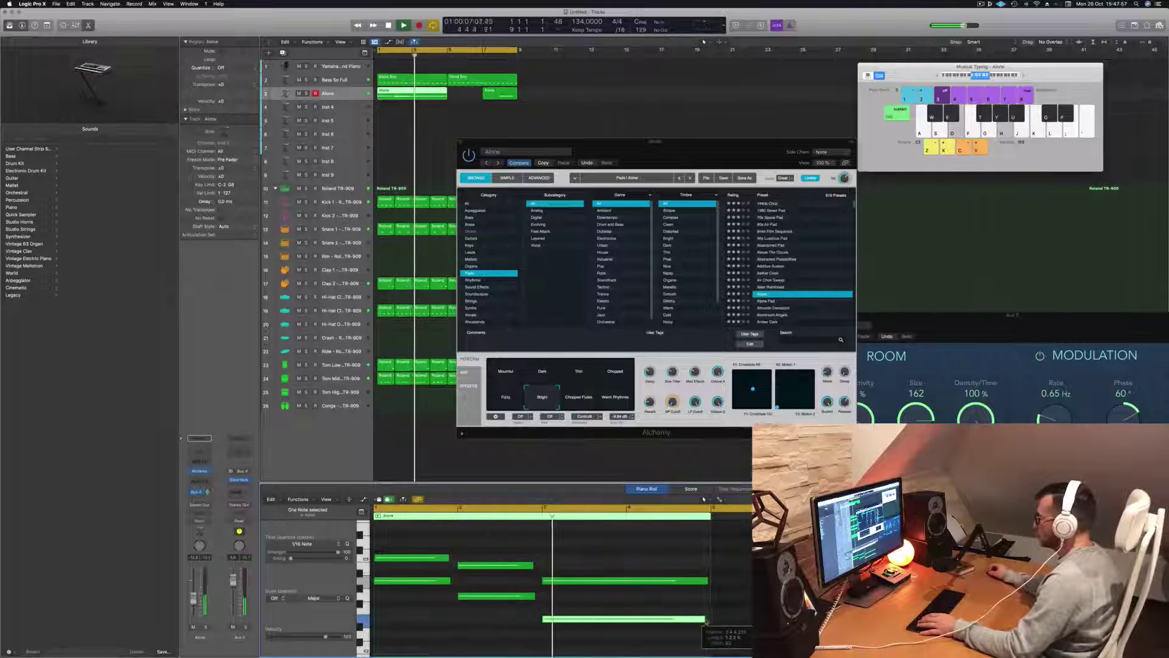
pyautogui.hotkey('alt', 'Up')
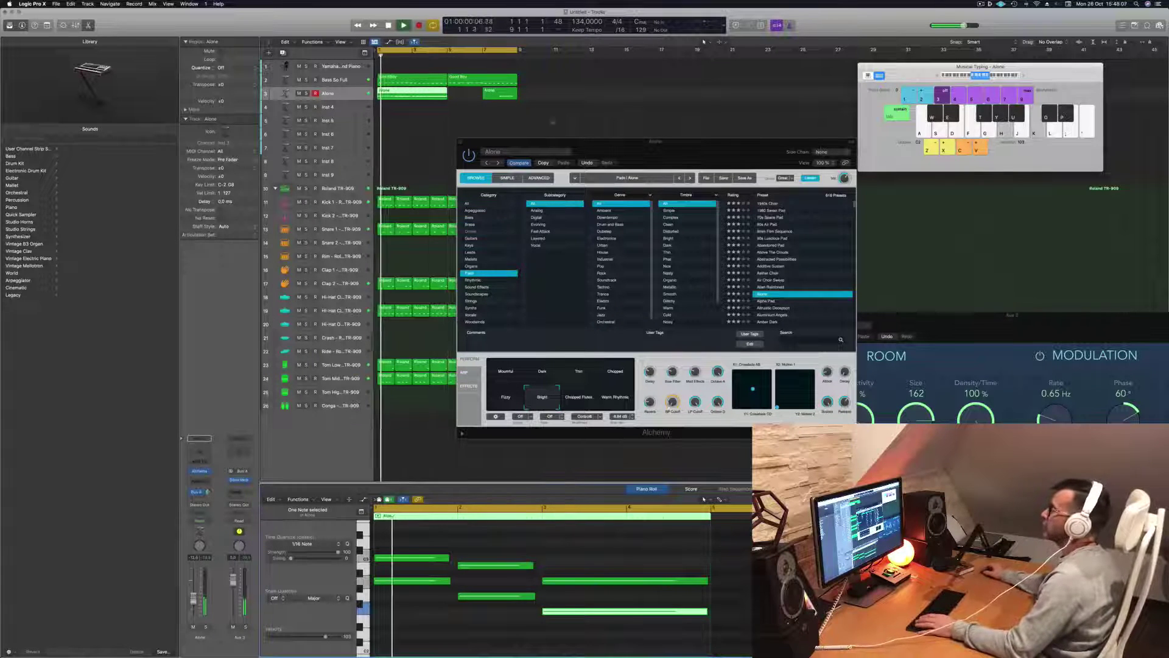
# Step: Delete the leftover short Alone region near the loop's end, and copy the four-bar pad region to bar 5
pyautogui.click(497, 95)
pyautogui.press('Delete')
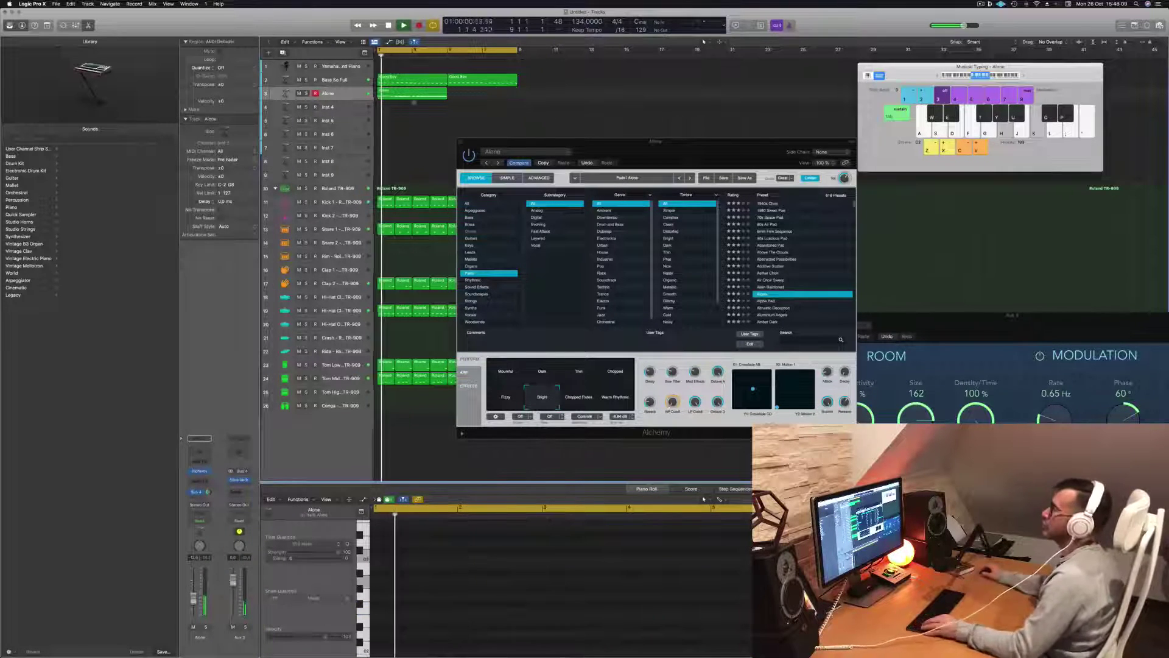
pyautogui.moveTo(394, 96); pyautogui.dragTo(468, 100)
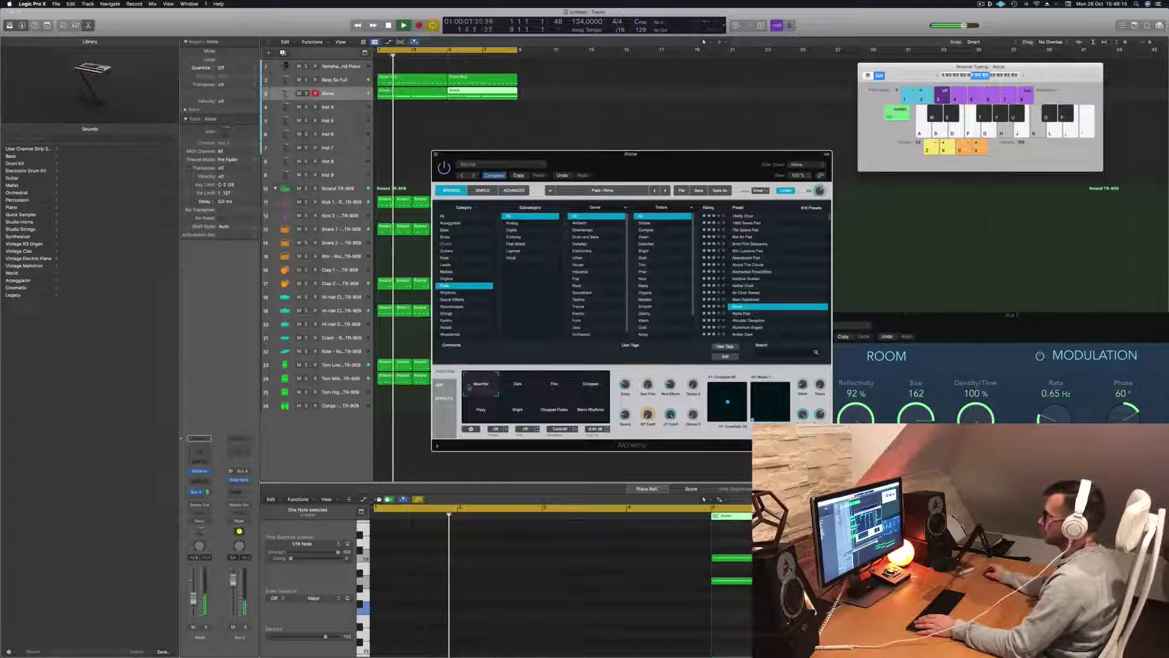
pyautogui.press('Return')
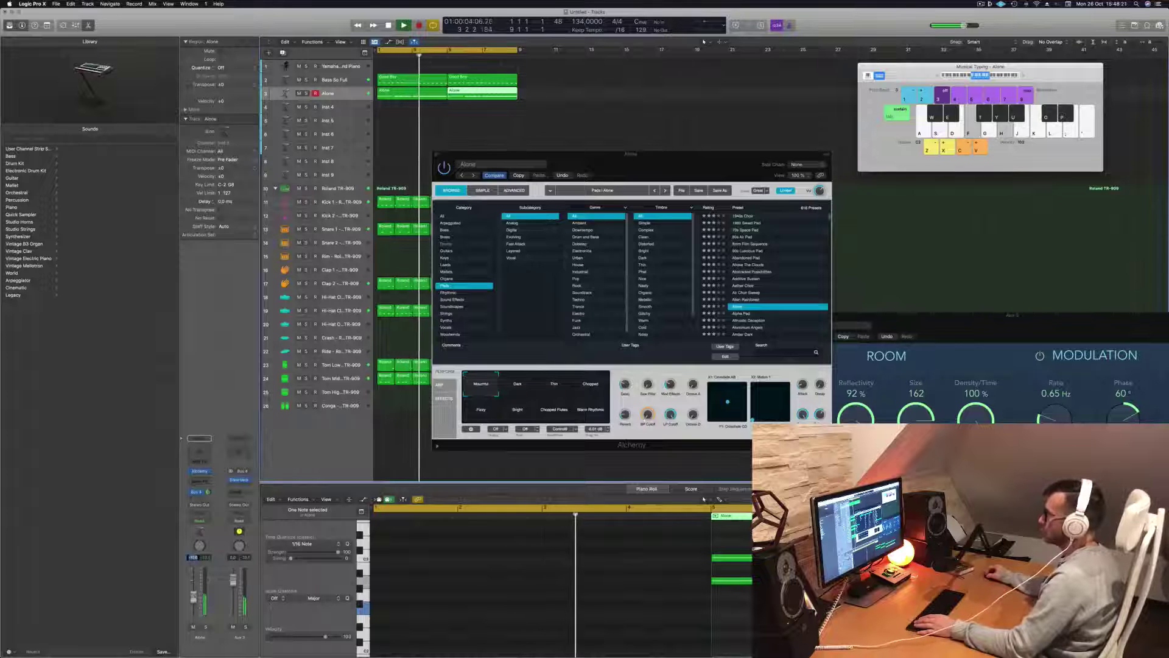
# Step: Audition the Alone preset's other snapshots during playback, including Thin, Chopped and Bright, and return to Mournful
pyautogui.moveTo(668, 160); pyautogui.dragTo(596, 221)
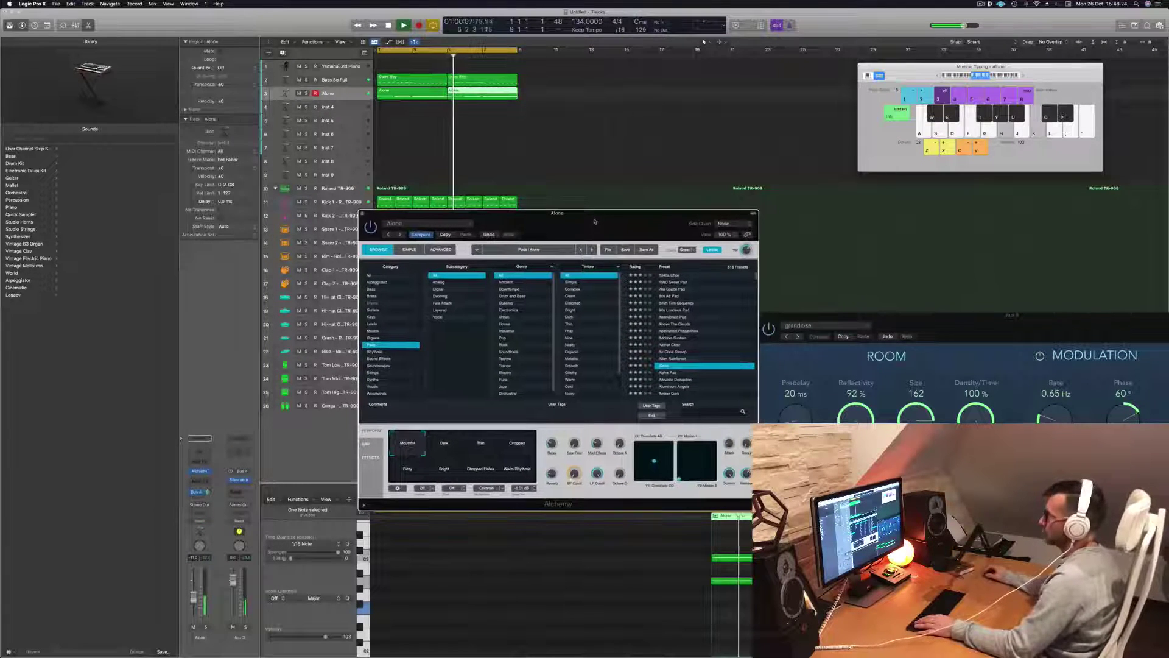
pyautogui.click(480, 448)
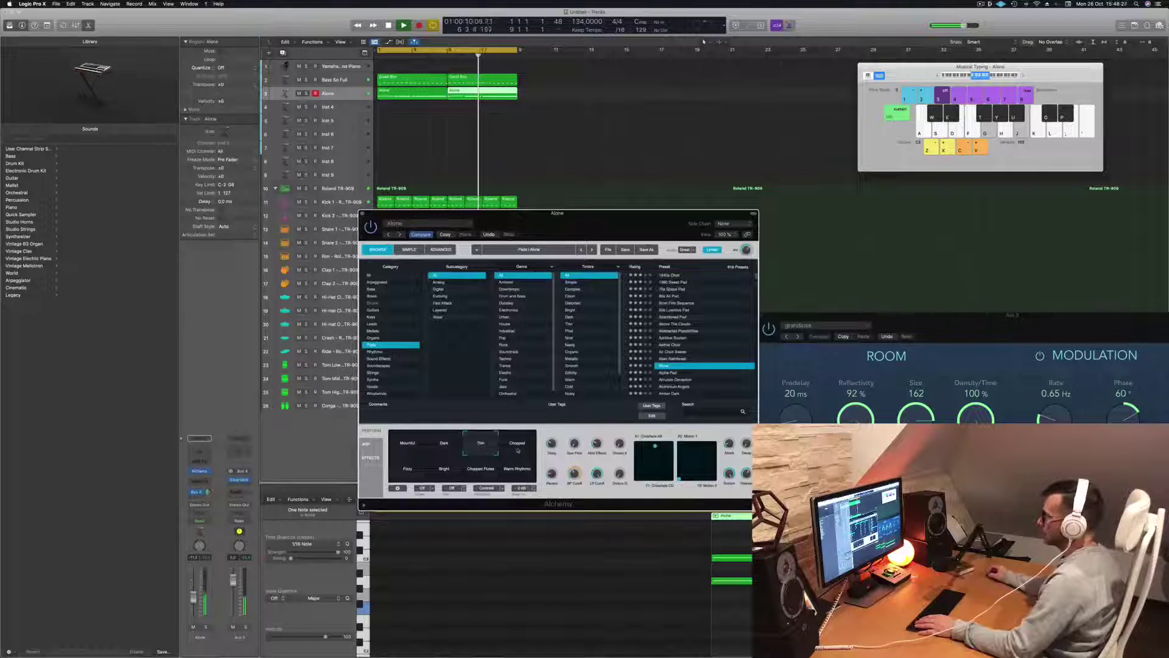
pyautogui.click(515, 447)
pyautogui.click(401, 475)
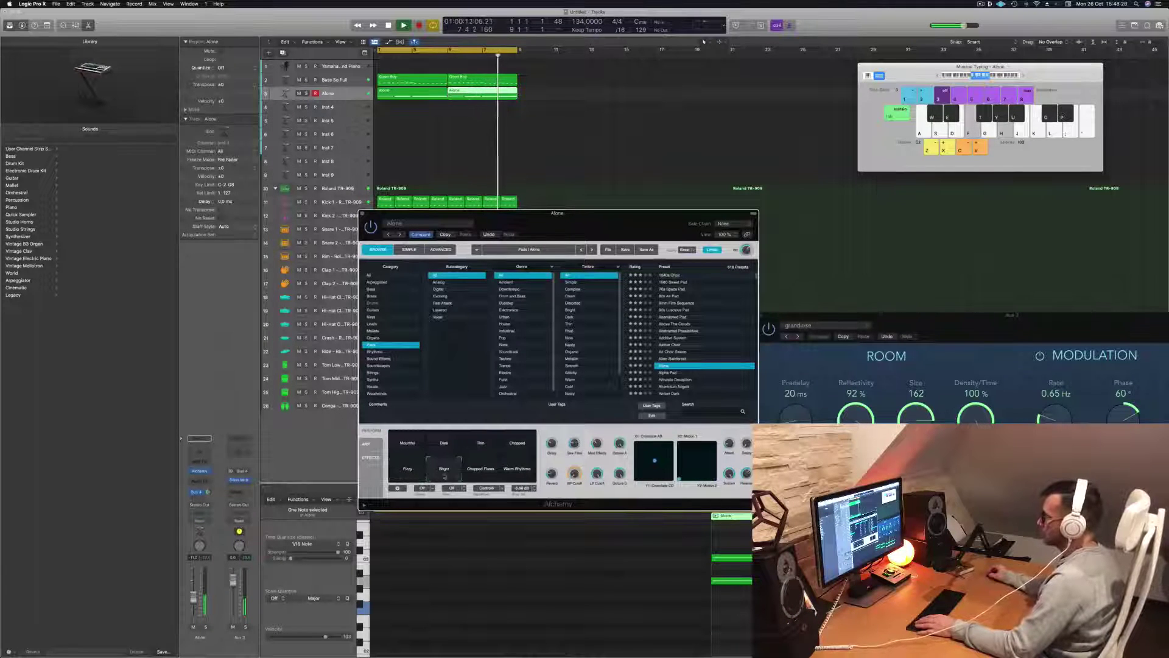
pyautogui.click(514, 475)
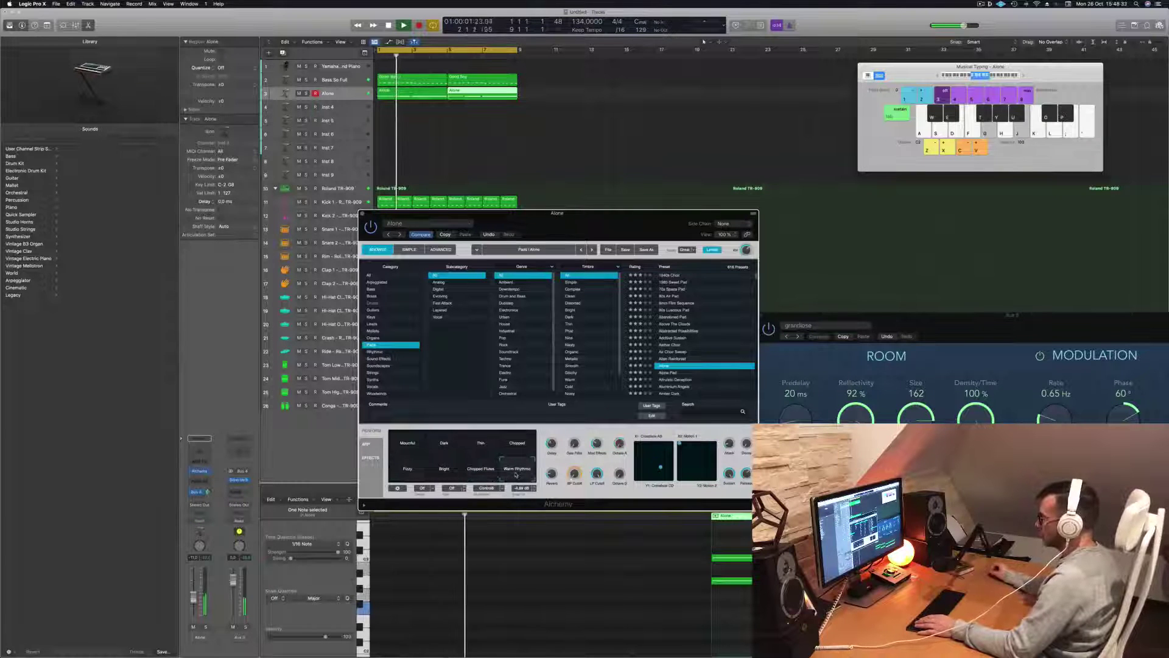
pyautogui.click(402, 449)
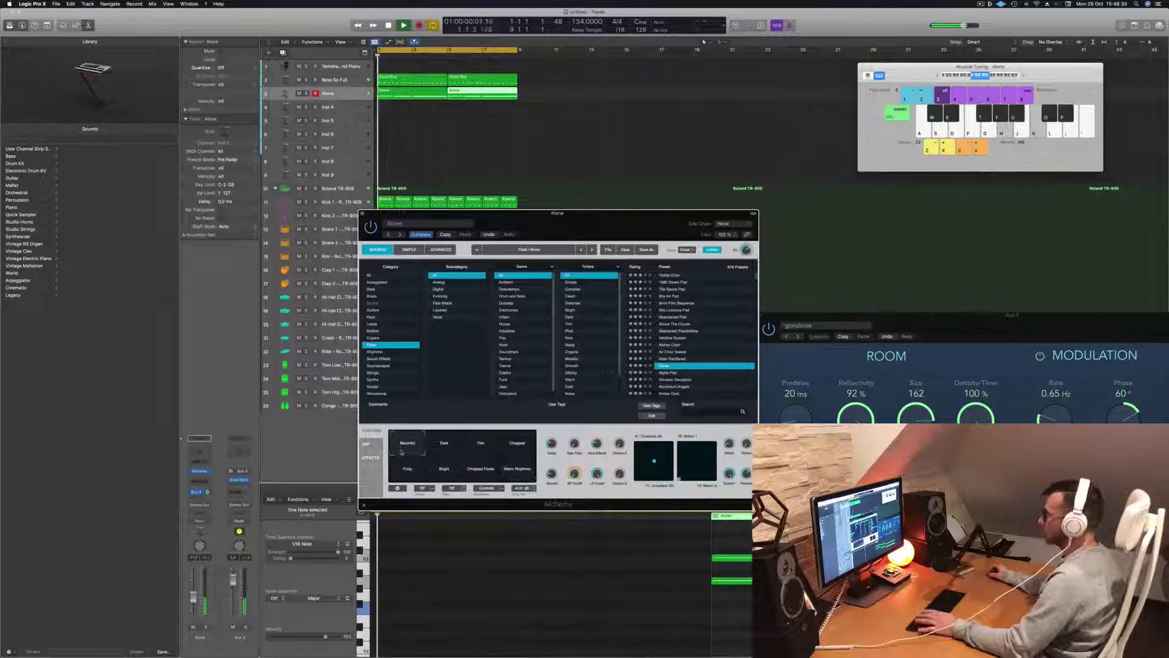
# Step: Close the Alchemy window and select both regions on the Alone track
pyautogui.moveTo(626, 213); pyautogui.dragTo(713, 202)
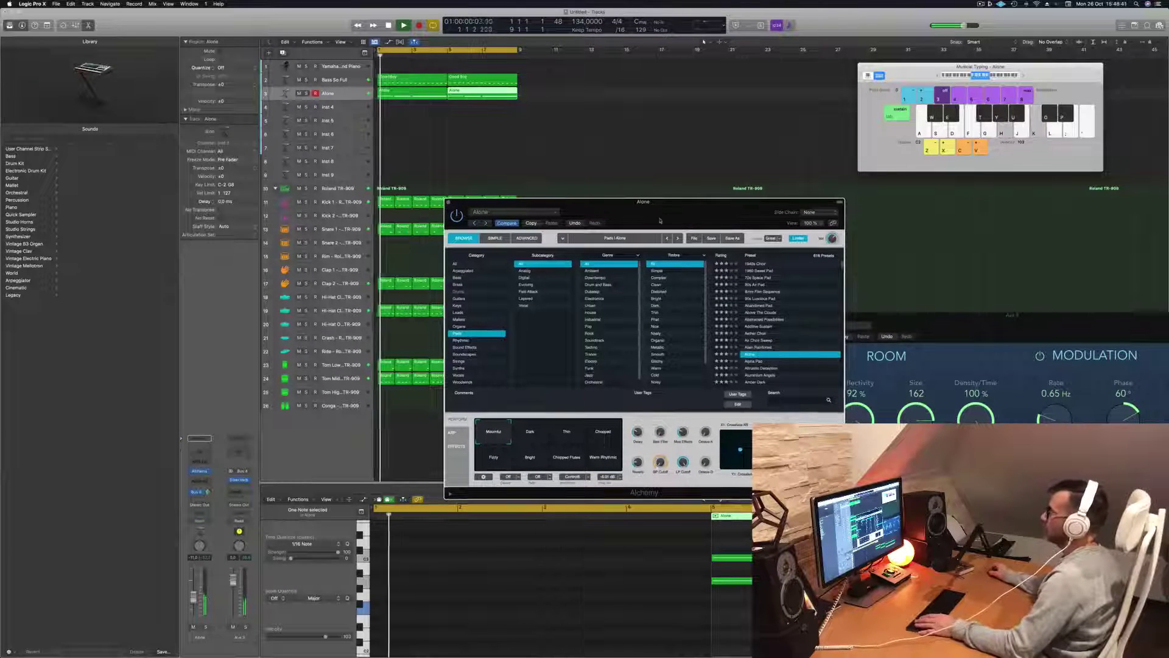
pyautogui.moveTo(610, 202); pyautogui.dragTo(505, 276)
pyautogui.click(344, 277)
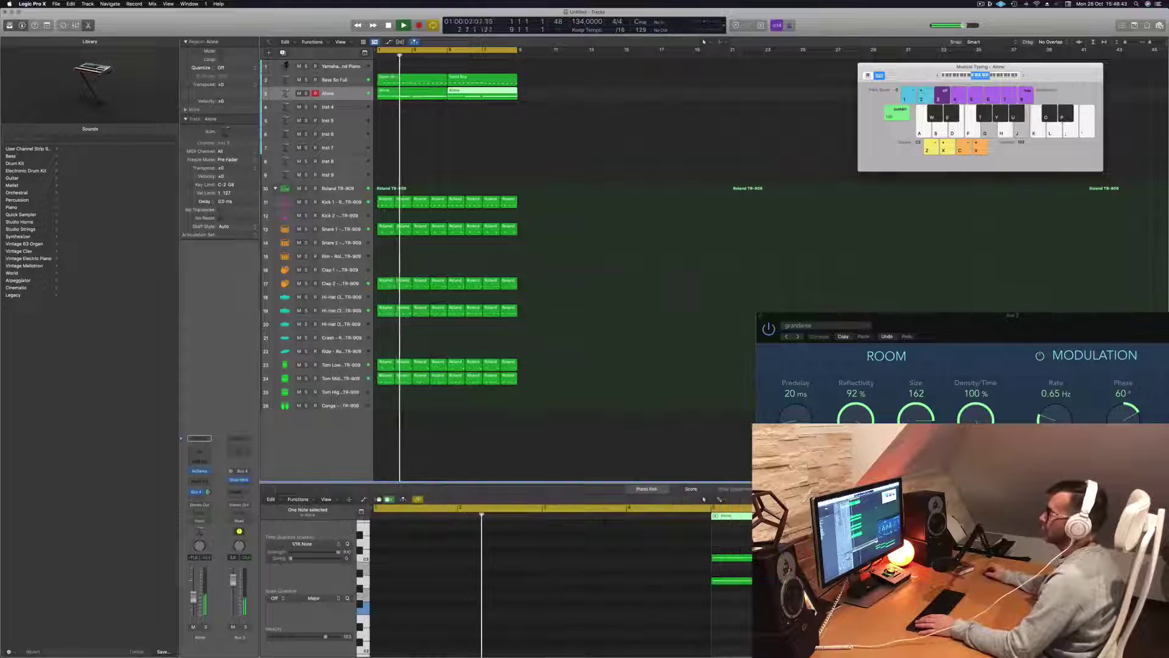
pyautogui.click(332, 93)
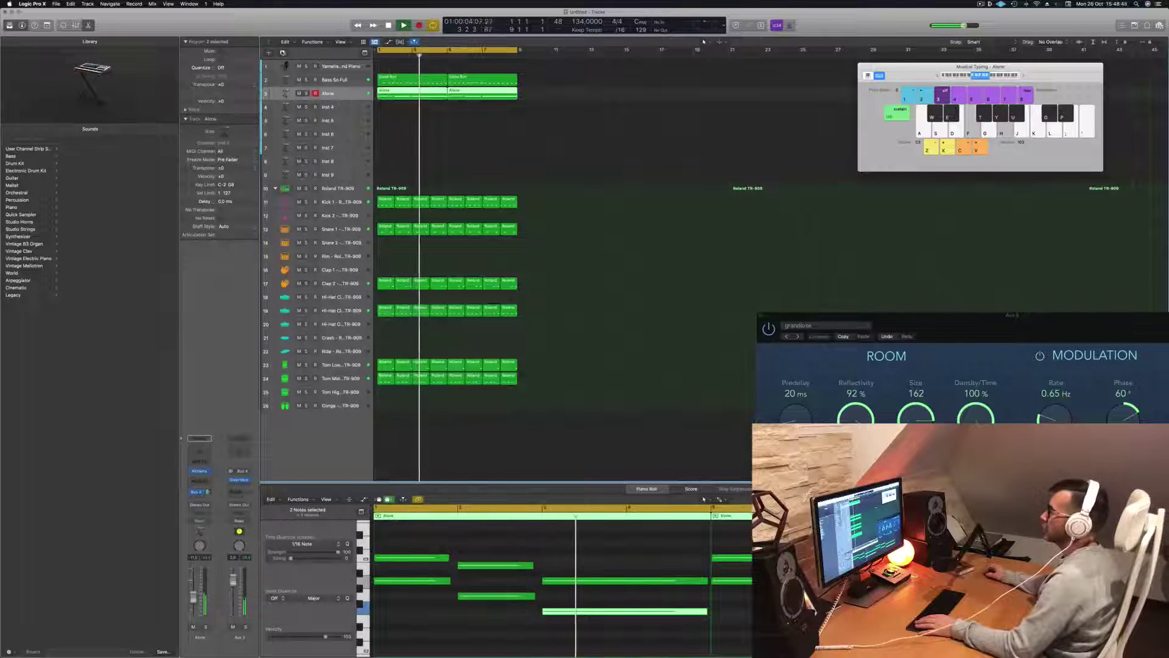
# Step: Duplicate the Alone track with its Alchemy settings, and open the new track's Alchemy window clear of the regions
pyautogui.press('super+d')
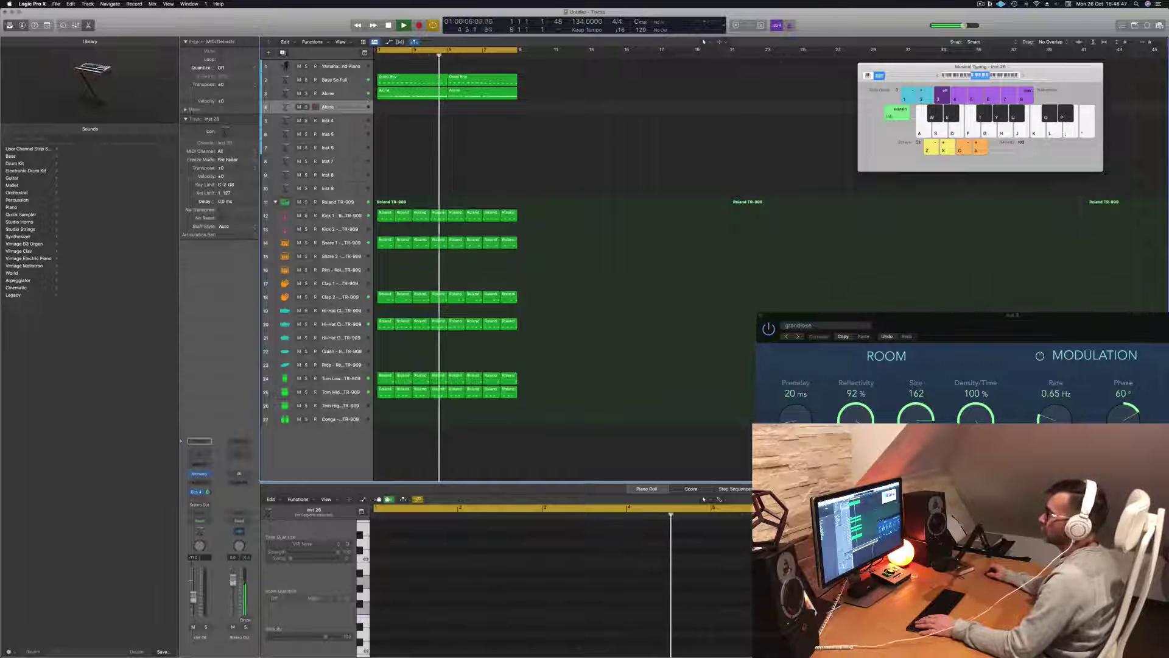
pyautogui.click(200, 474)
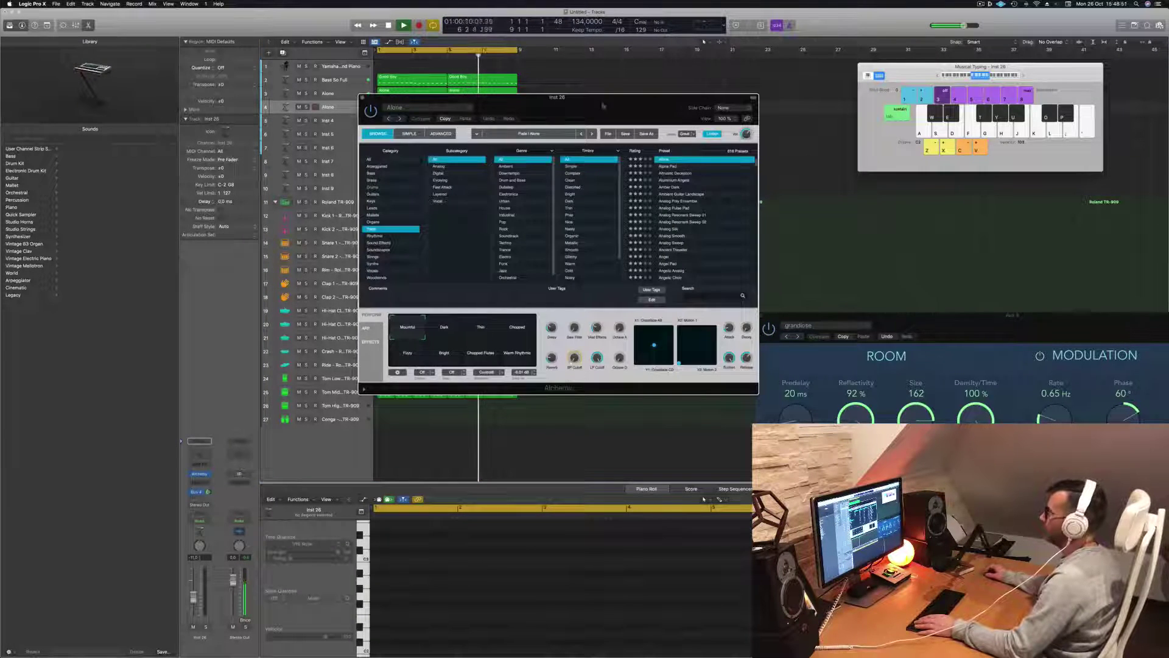
pyautogui.moveTo(603, 106); pyautogui.dragTo(764, 240)
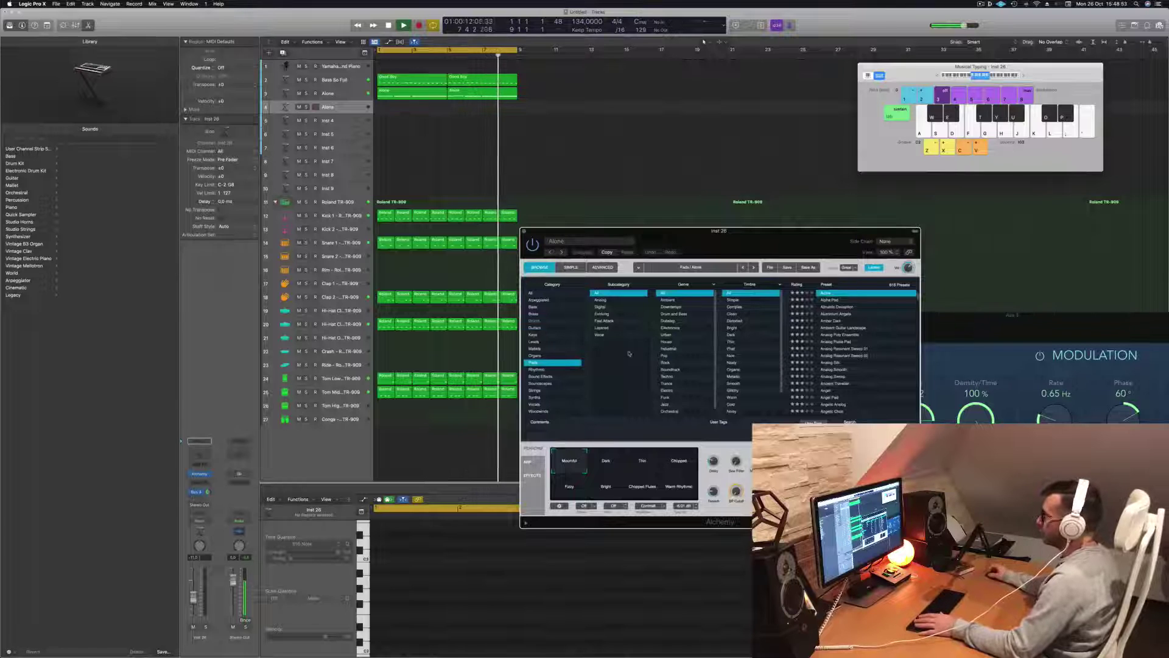
# Step: Show all sound categories in the Alchemy browser and filter the presets by the Plucked subcategory
pyautogui.click(531, 293)
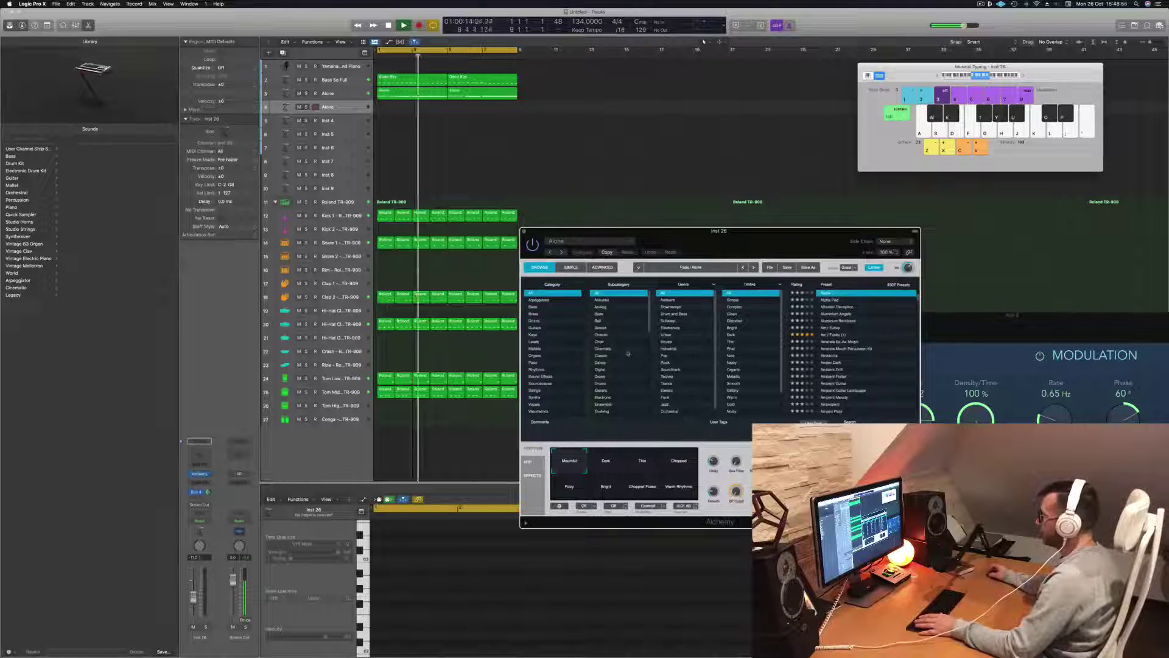
pyautogui.scroll(-5, 629, 354)
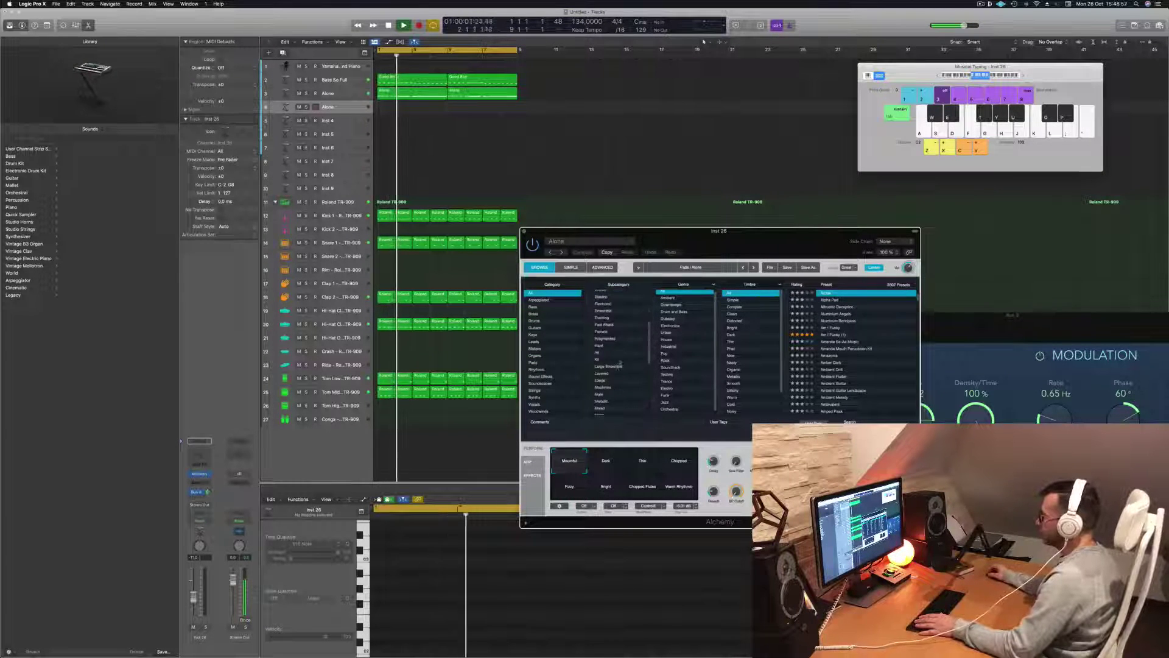
pyautogui.scroll(-6, 620, 363)
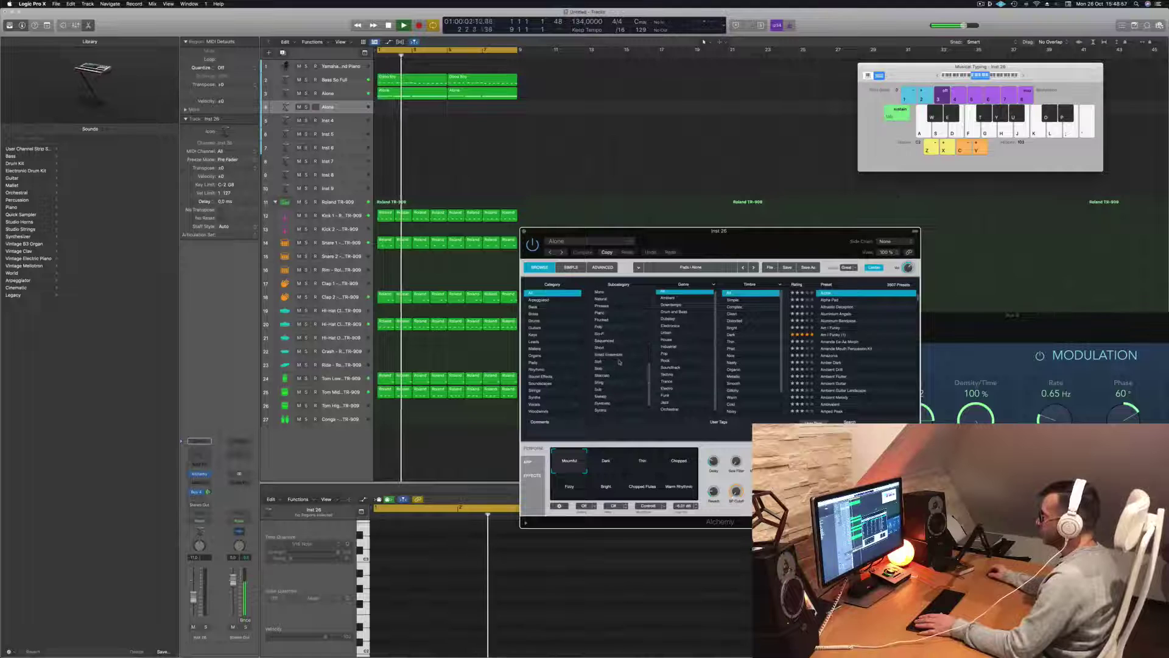
pyautogui.click(602, 318)
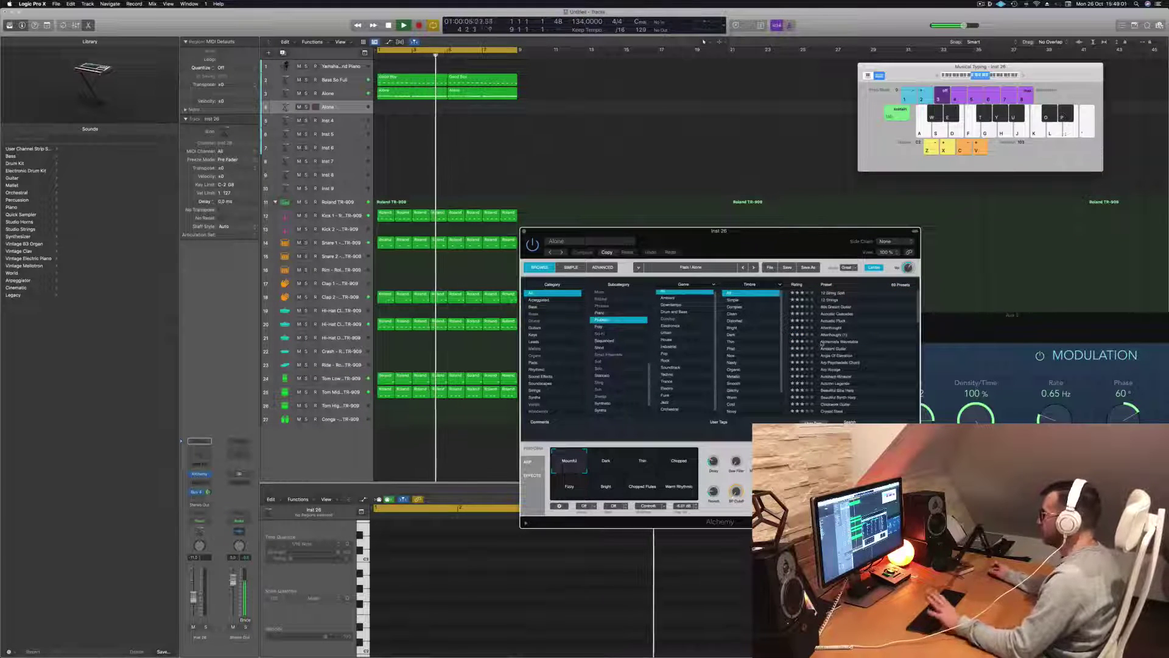
# Step: Load the String Dreams preset on the new track and audition it with a run of notes over the loop
pyautogui.scroll(-10, 822, 342)
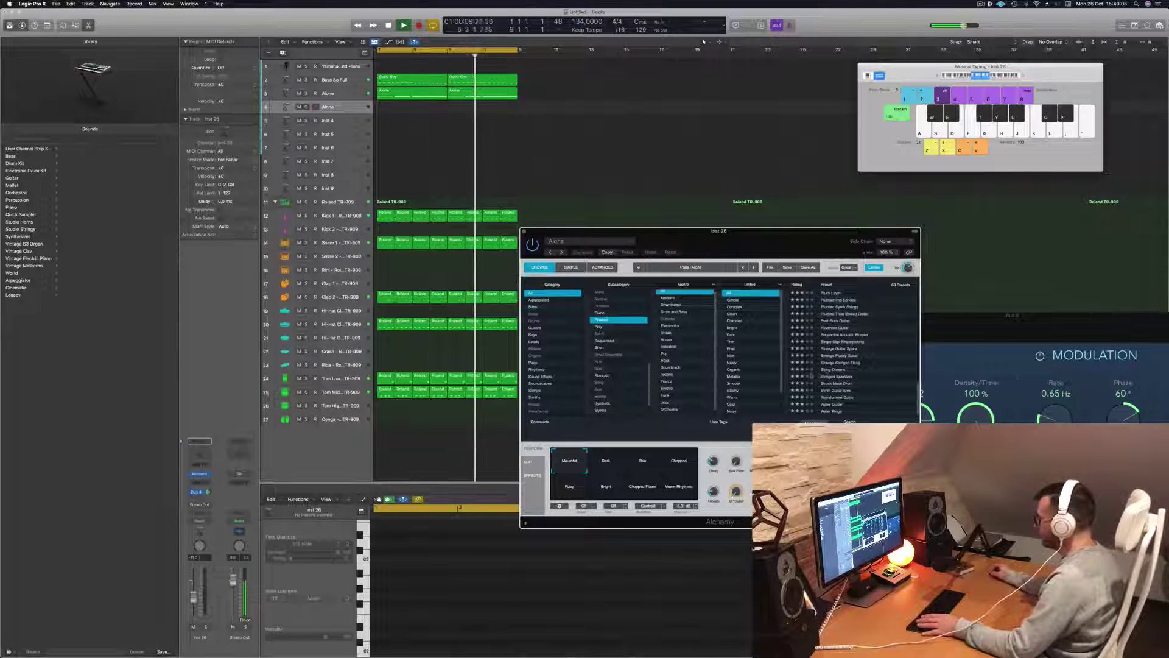
pyautogui.click(833, 369)
pyautogui.press('x')
pyautogui.click(425, 132)
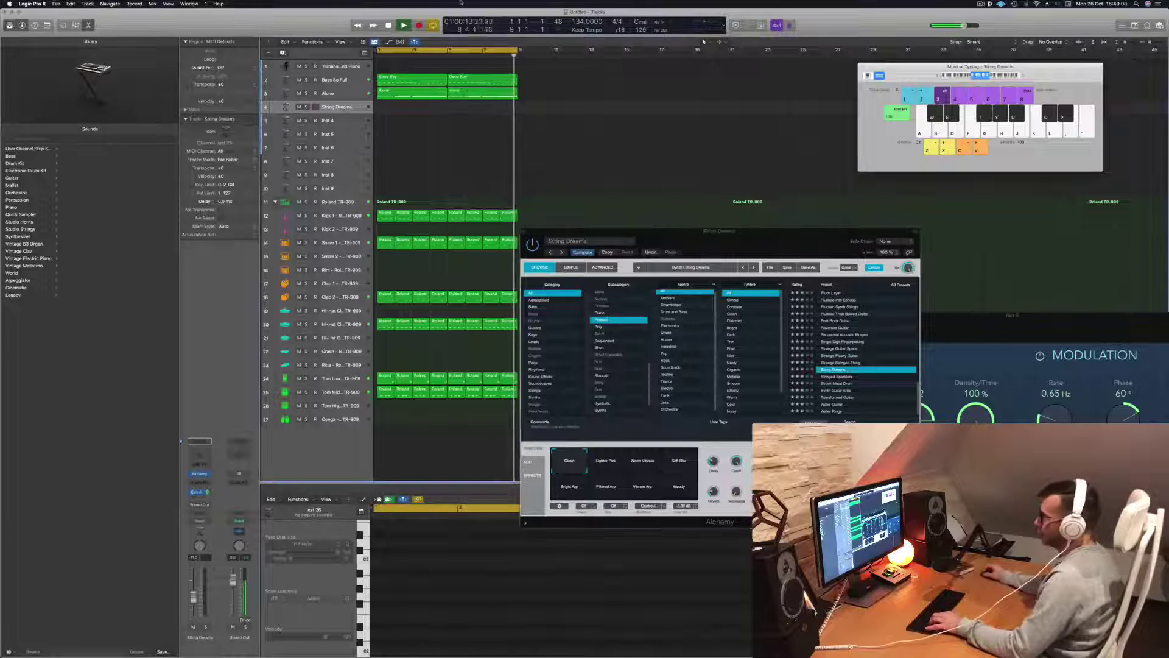
pyautogui.click(351, 109)
pyautogui.press('s')
pyautogui.press('d')
pyautogui.press('f')
pyautogui.press('g')
pyautogui.press('b')
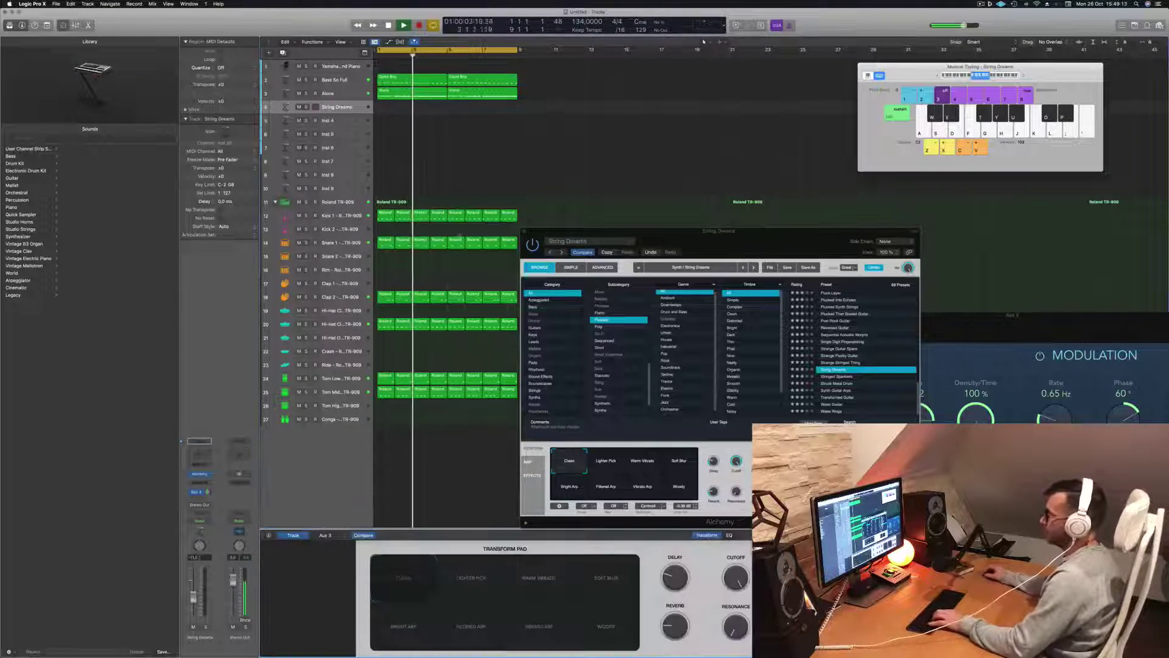
pyautogui.press('g')
pyautogui.press('f')
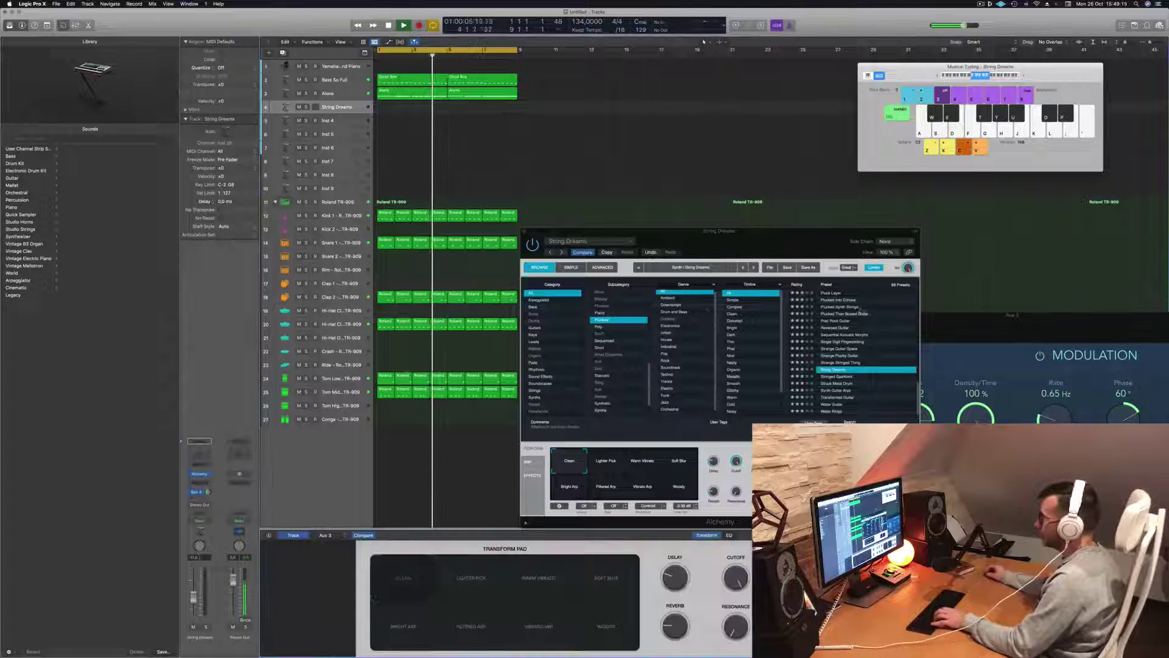
# Step: Load the Strange Plucky Guitar preset and audition it with a short melody over the loop
pyautogui.click(851, 356)
pyautogui.press('v')
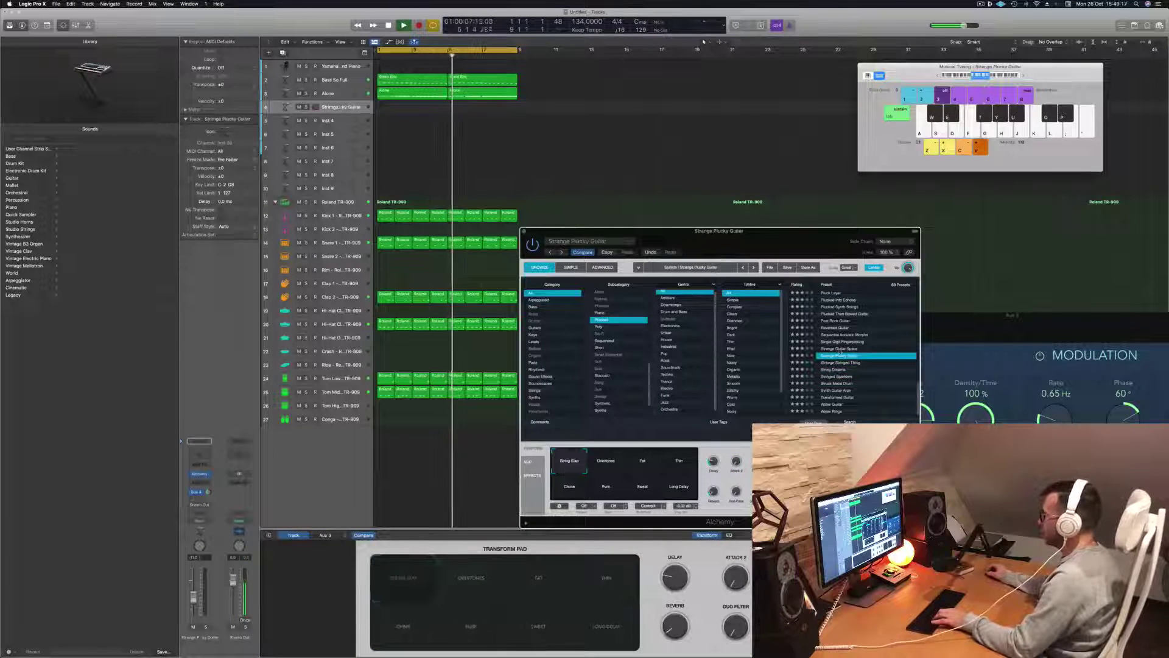
pyautogui.press('j')
pyautogui.press('g')
pyautogui.press('x')
pyautogui.press('g')
pyautogui.press('d')
pyautogui.press('g')
pyautogui.press('h')
pyautogui.press('g')
pyautogui.press('d')
pyautogui.press('g')
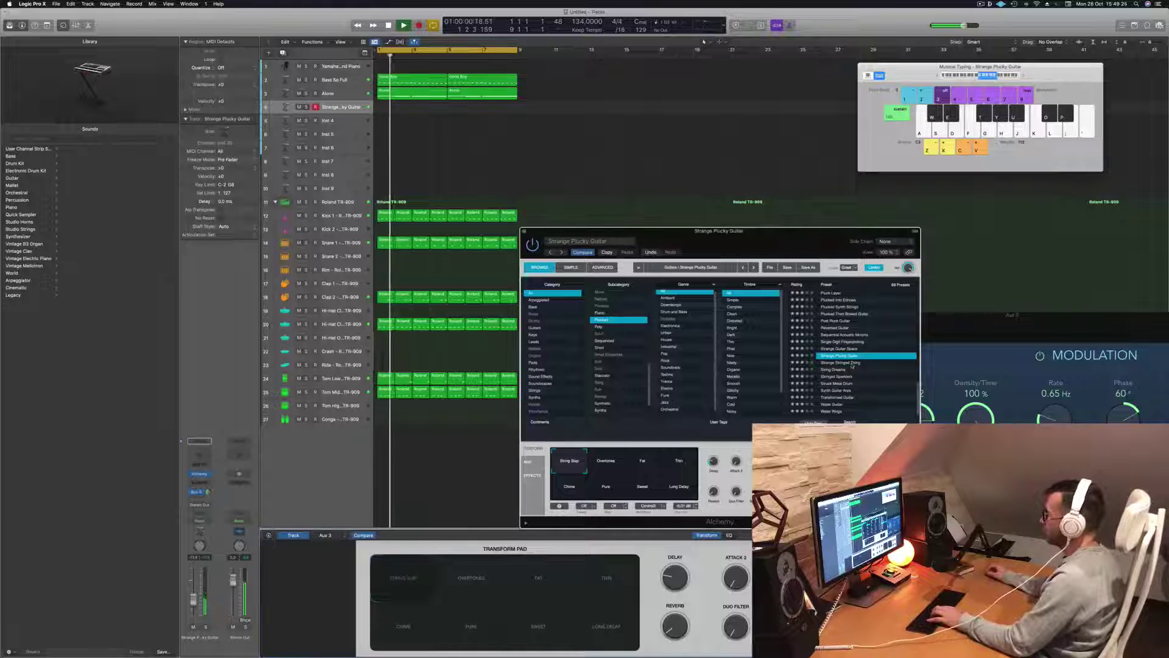
# Step: Audition the Strange Stringed Thing preset, and return to String Dreams with a few test notes
pyautogui.click(851, 363)
pyautogui.press('g')
pyautogui.press('j')
pyautogui.press('j')
pyautogui.click(838, 370)
pyautogui.press('h')
pyautogui.press('d')
pyautogui.press('h')
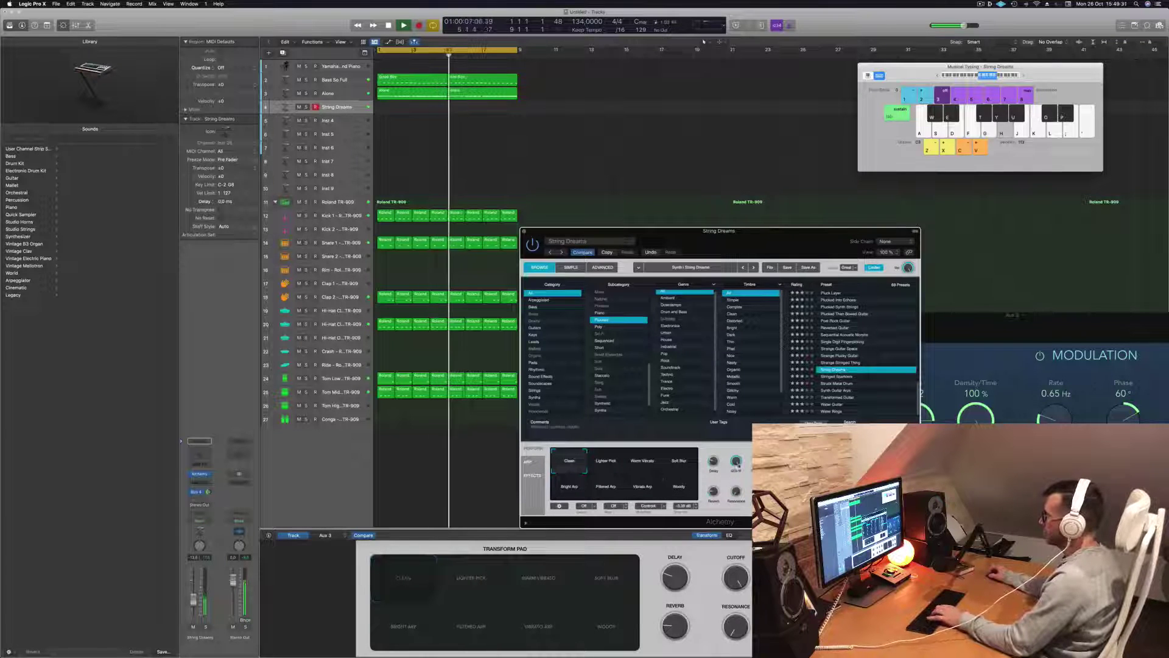
# Step: Adjust the String Dreams cutoff and raise the track's volume while playing notes
pyautogui.moveTo(735, 465)
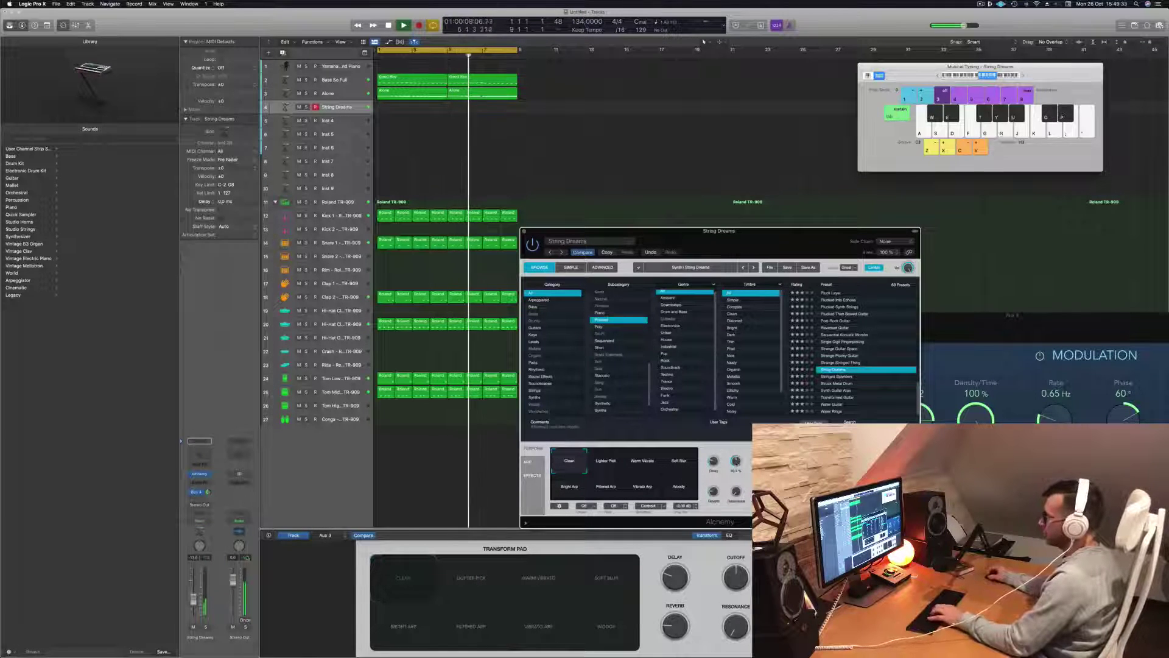
pyautogui.press('h')
pyautogui.moveTo(193, 600); pyautogui.dragTo(193, 591)
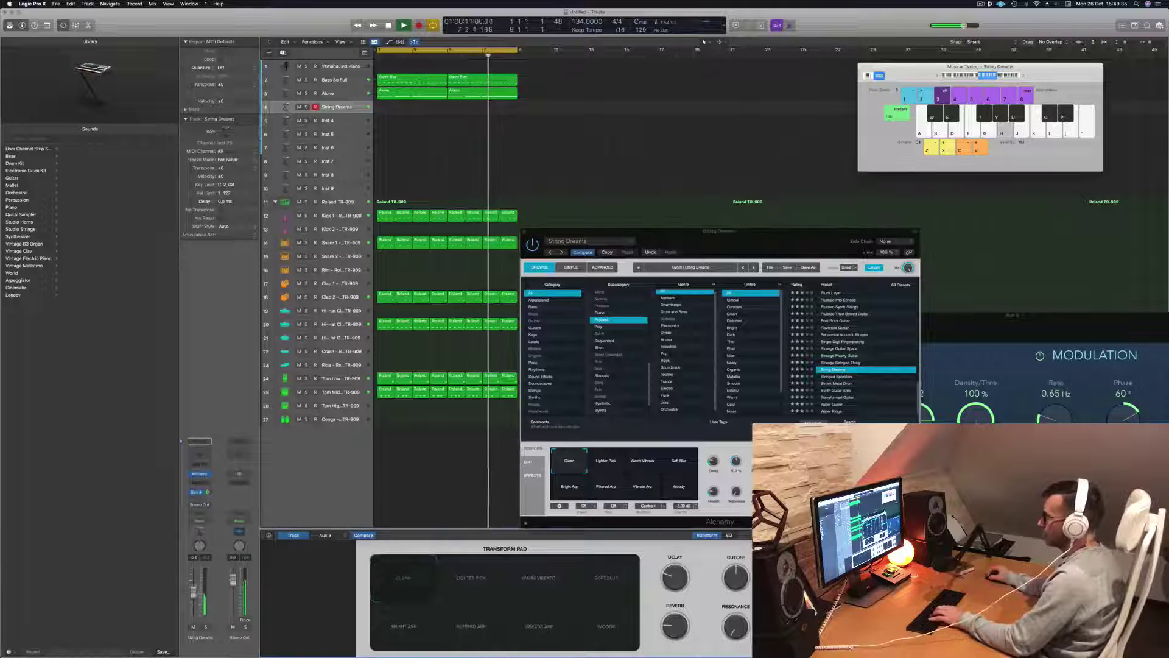
pyautogui.press('h')
pyautogui.press('g')
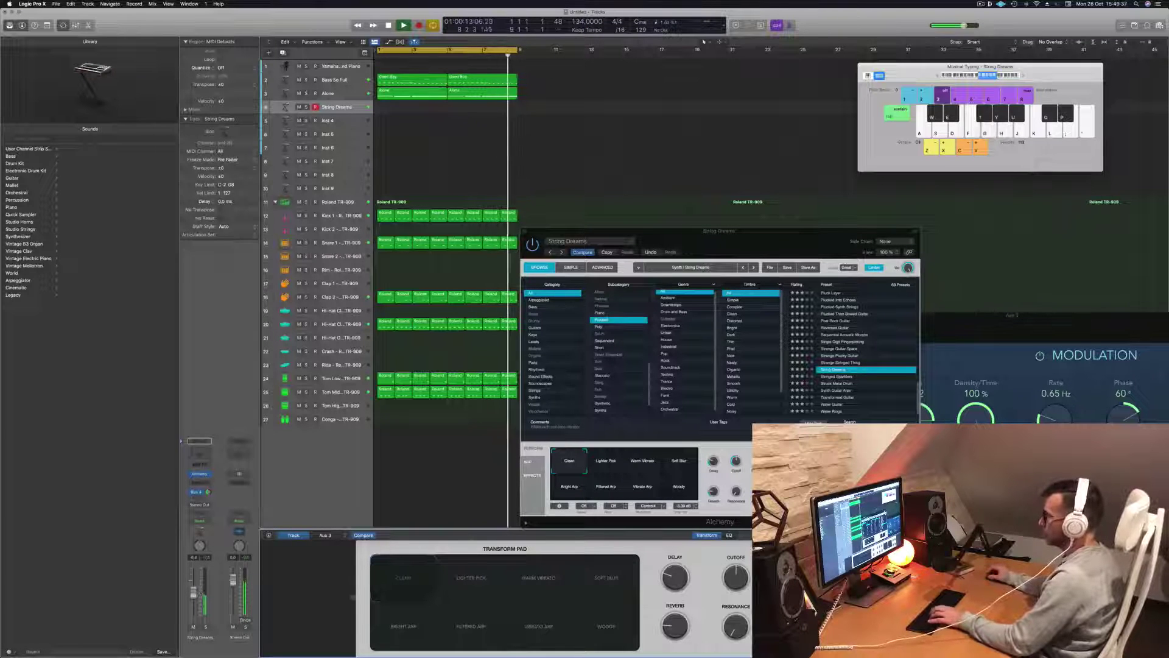
# Step: Audition the String Dreams snapshots Warm Vibrato, Soft Blur, Bright Arp and Filtered Arp with single notes
pyautogui.click(646, 467)
pyautogui.press('h')
pyautogui.click(679, 464)
pyautogui.press('h')
pyautogui.click(570, 490)
pyautogui.press('g')
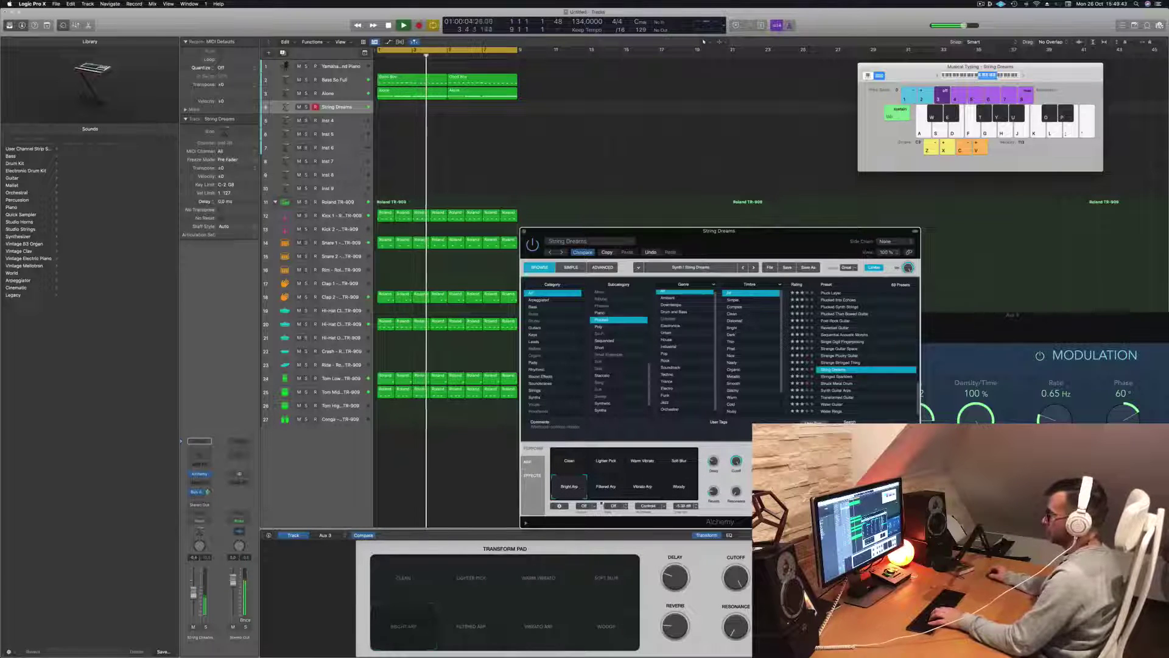
pyautogui.press('h')
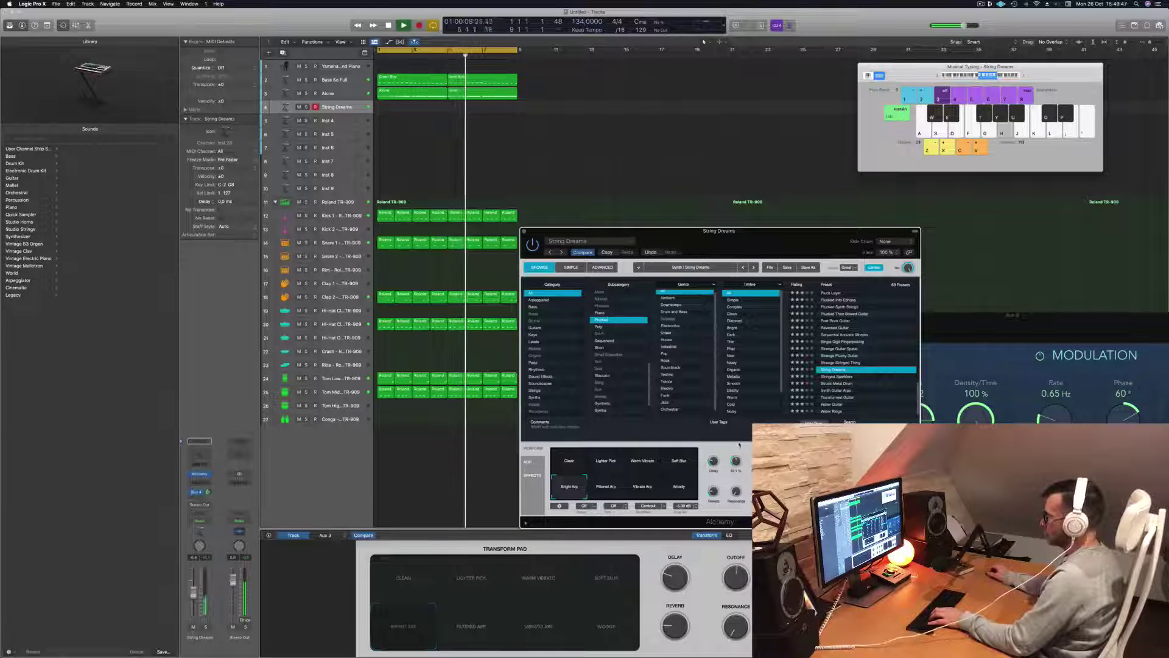
pyautogui.click(597, 493)
pyautogui.press('h')
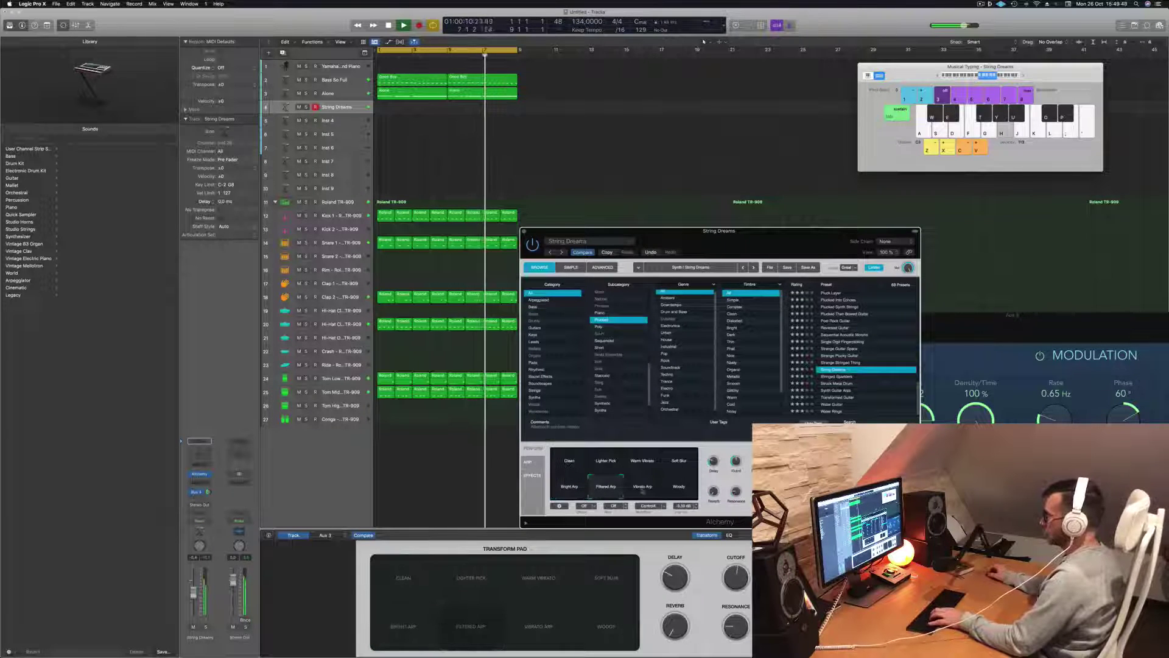
# Step: Return to the Clean snapshot and raise the String Dreams track's volume slightly further while playing notes
pyautogui.click(568, 463)
pyautogui.press('h')
pyautogui.press('f')
pyautogui.press('g')
pyautogui.press('f')
pyautogui.moveTo(194, 590); pyautogui.dragTo(194, 584)
pyautogui.press('g')
pyautogui.press('h')
pyautogui.press('h')
# Step: Fine-tune the cutoff of String Dreams and try out more notes with the Clean snapshot
pyautogui.moveTo(738, 463); pyautogui.dragTo(738, 461)
pyautogui.press('f')
pyautogui.press('d')
pyautogui.press('s')
pyautogui.press('s')
pyautogui.press('g')
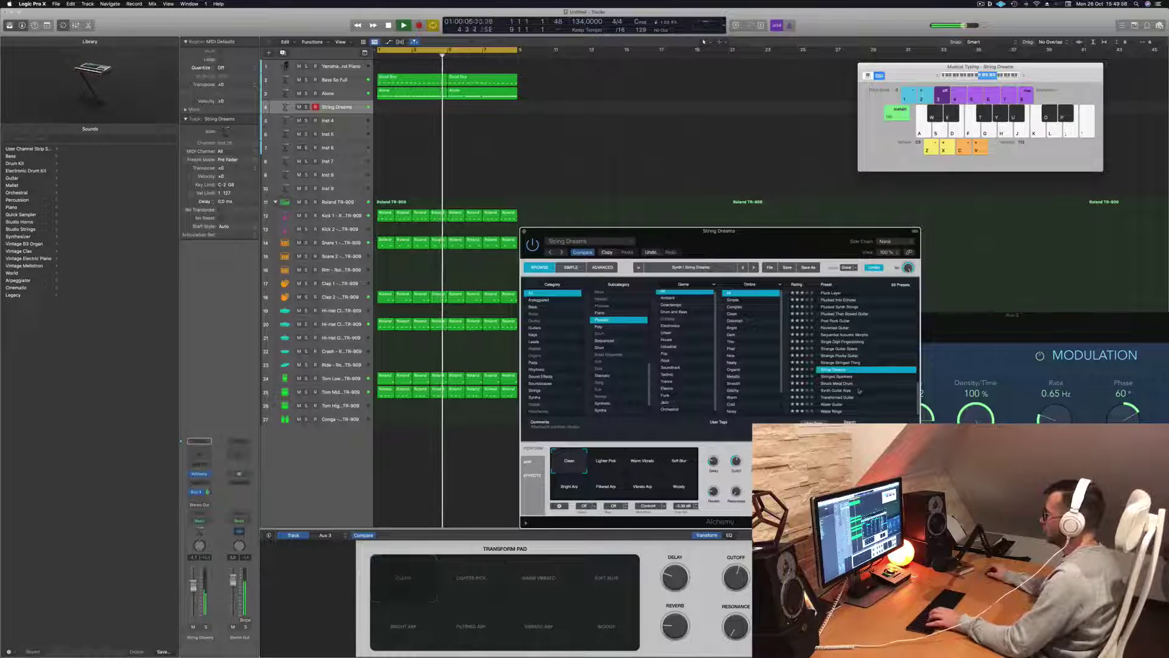
pyautogui.press('d')
pyautogui.scroll(2, 852, 375)
pyautogui.press('d')
pyautogui.press('f')
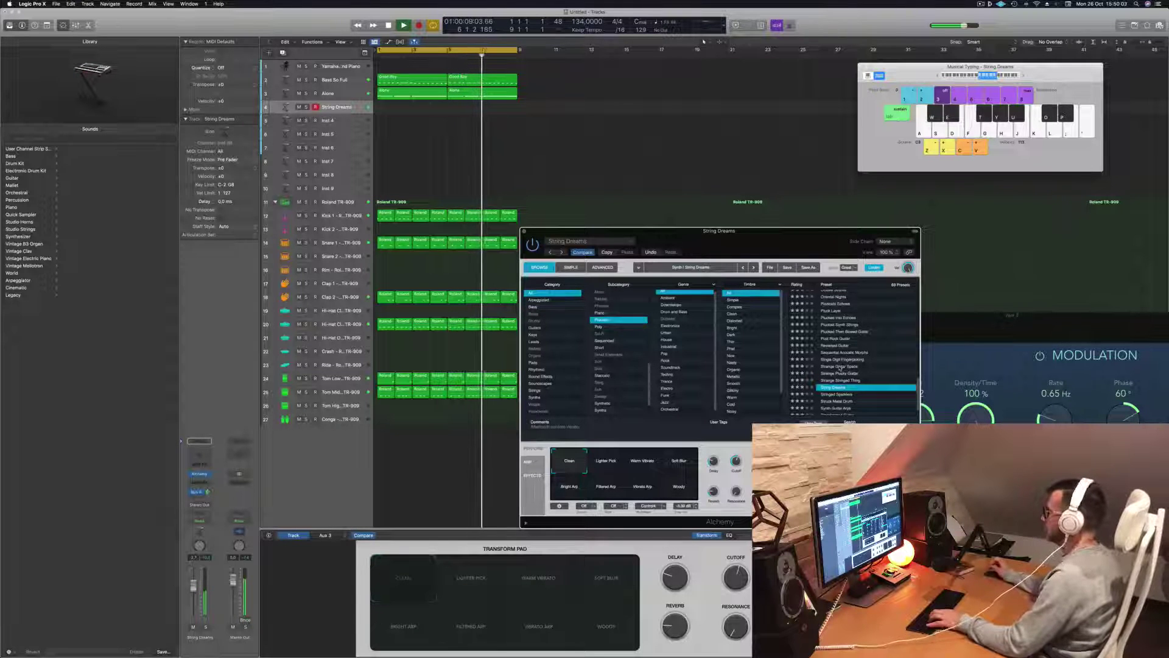
# Step: Audition the plucked presets Strange Guitar Space, Single Digit Fingerpicking and Post Rock Guitar over the loop
pyautogui.click(841, 366)
pyautogui.press('g')
pyautogui.press('d')
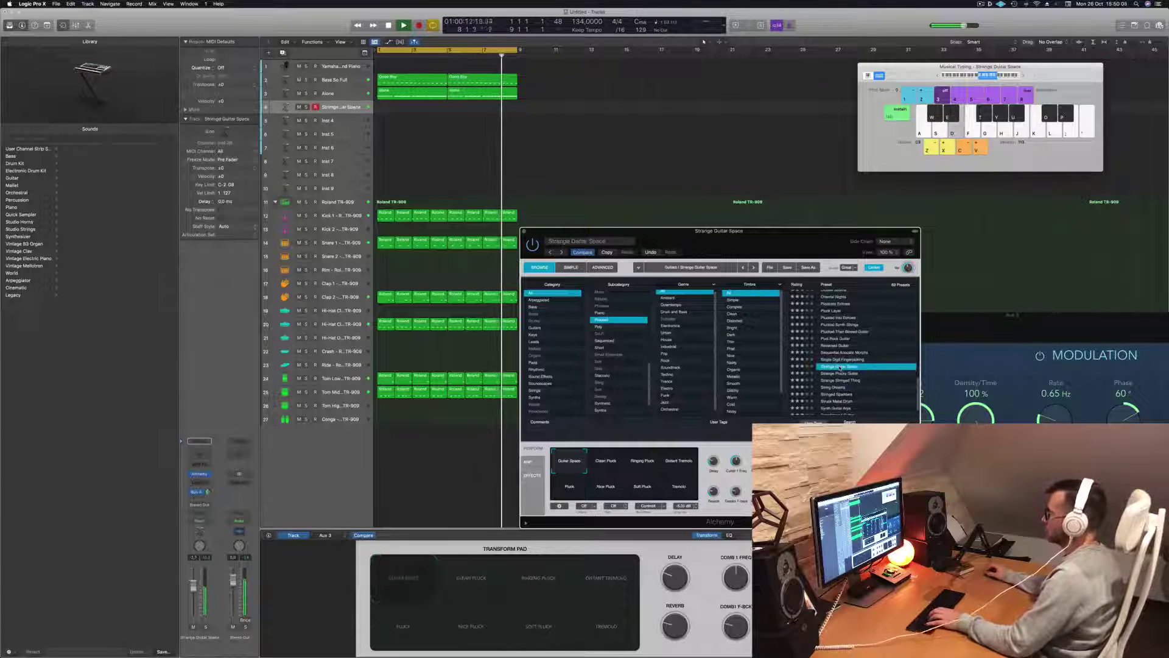
pyautogui.press('f')
pyautogui.press('g')
pyautogui.press('d')
pyautogui.click(843, 359)
pyautogui.press('f')
pyautogui.click(836, 338)
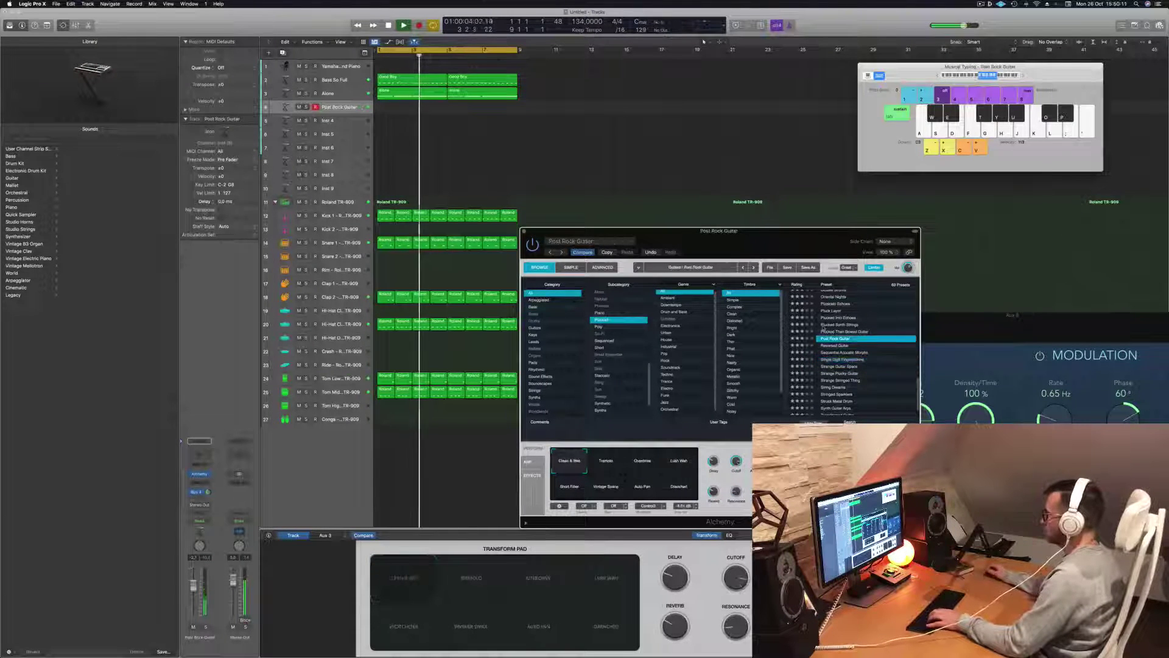
pyautogui.scroll(2, 846, 340)
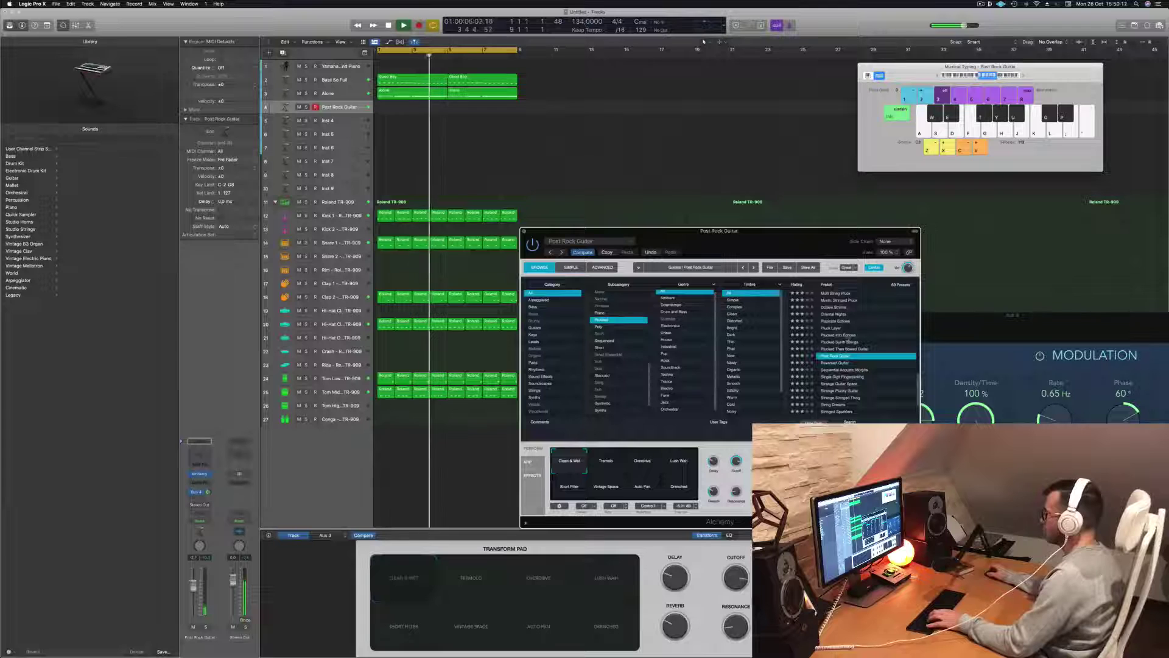
# Step: Load the Plucked Synth Strings preset and lower its cutoff while playing test notes
pyautogui.click(855, 343)
pyautogui.press('d')
pyautogui.press('f')
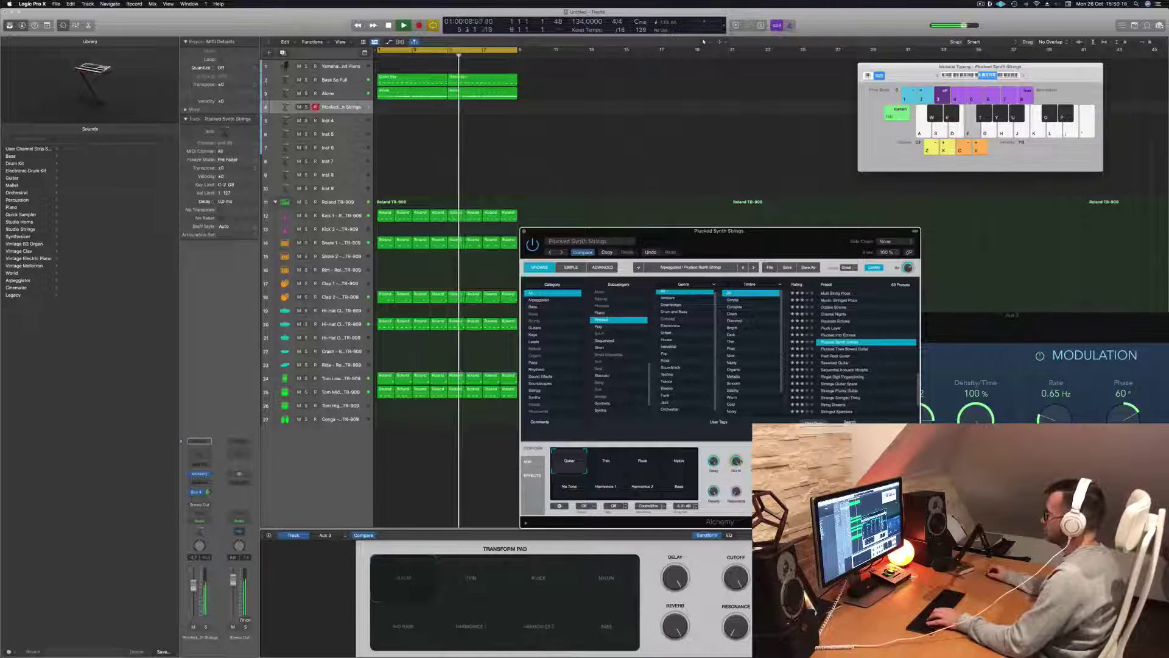
pyautogui.press('f')
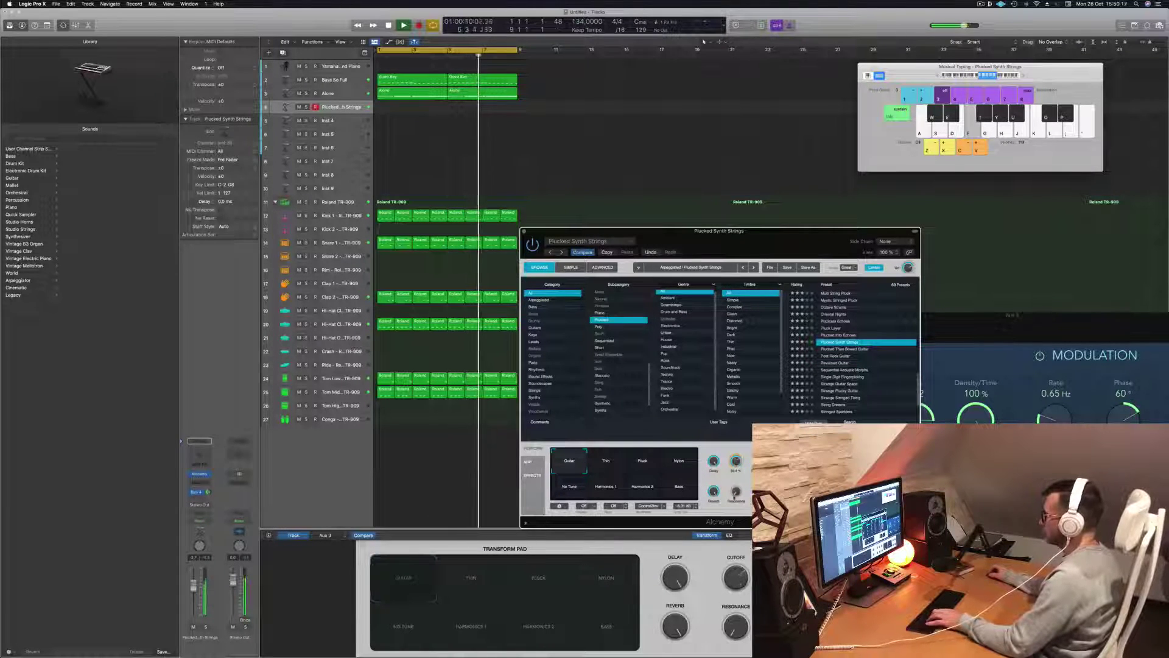
pyautogui.moveTo(735, 526); pyautogui.dragTo(734, 529)
pyautogui.press('d')
pyautogui.press('d')
pyautogui.press('f')
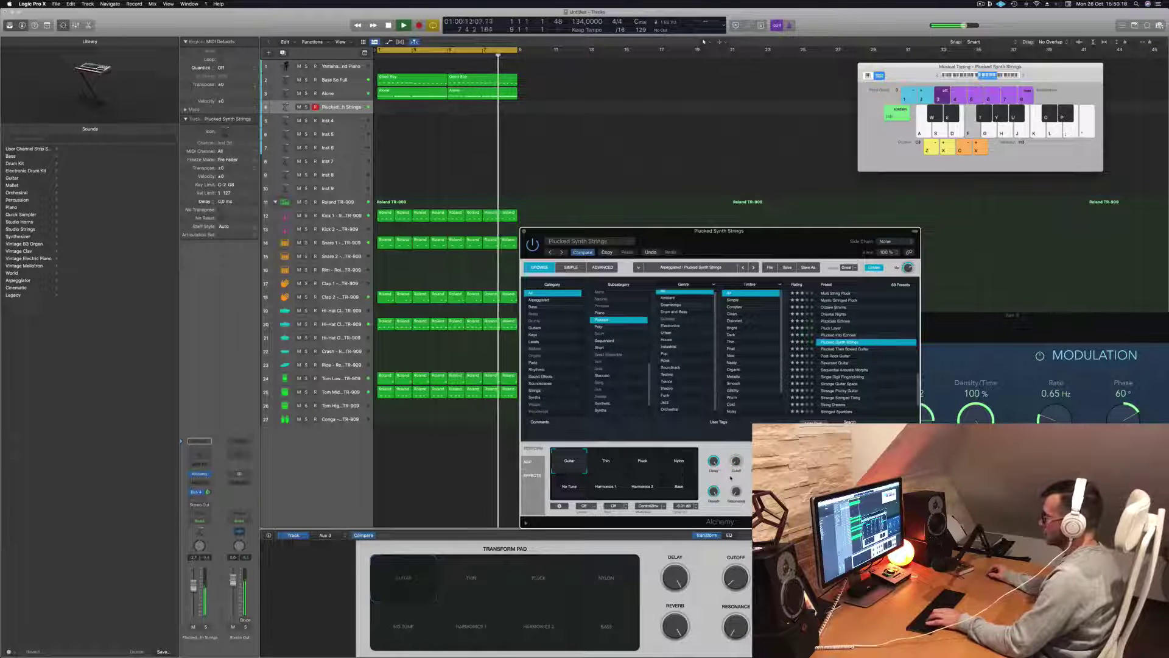
pyautogui.moveTo(734, 467)
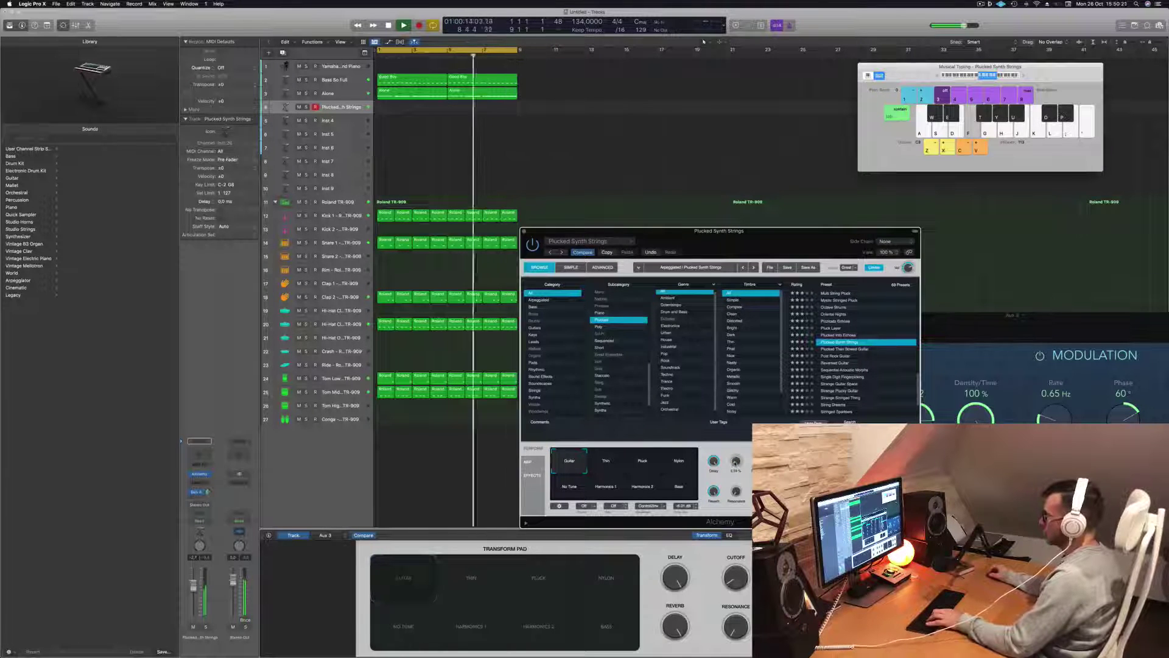
pyautogui.press('g')
pyautogui.press('k')
pyautogui.moveTo(736, 464); pyautogui.dragTo(736, 464)
# Step: Rehearse a repeating three-note melody with Plucked Synth Strings over the looping beat
pyautogui.press('k')
pyautogui.press('h')
pyautogui.press('k')
pyautogui.press('k')
pyautogui.press('h')
pyautogui.press('j')
pyautogui.press('j')
pyautogui.press('h')
pyautogui.press('h')
pyautogui.press('j')
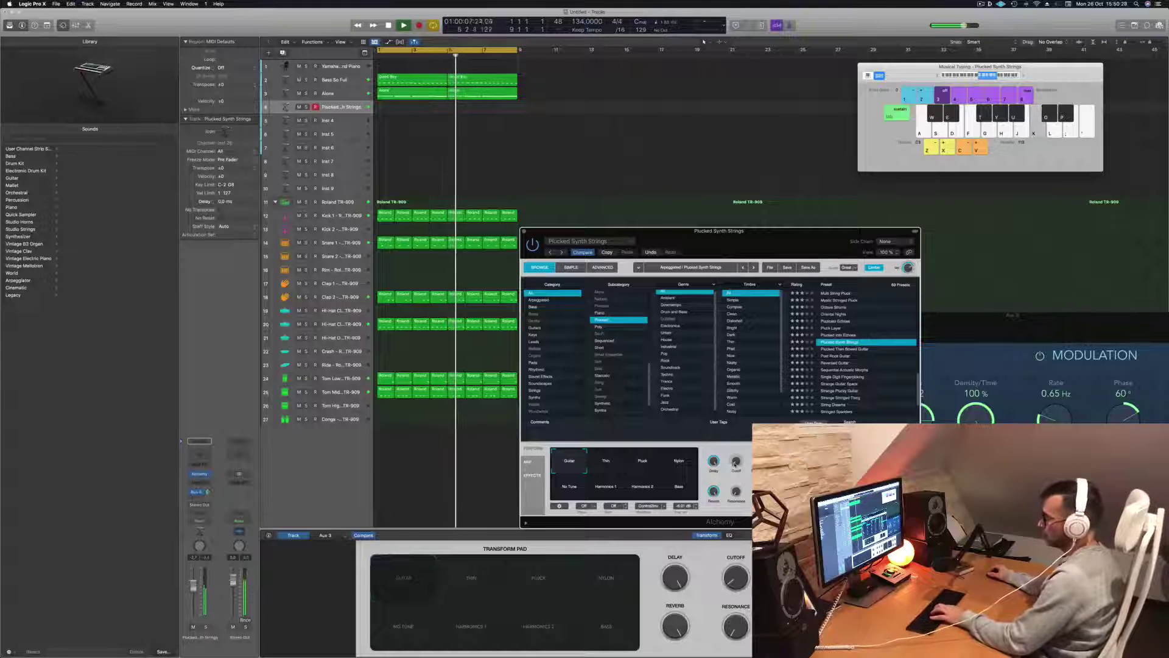
pyautogui.press('k')
pyautogui.press('k')
pyautogui.press('j')
pyautogui.press('h')
pyautogui.press('k')
pyautogui.press('j')
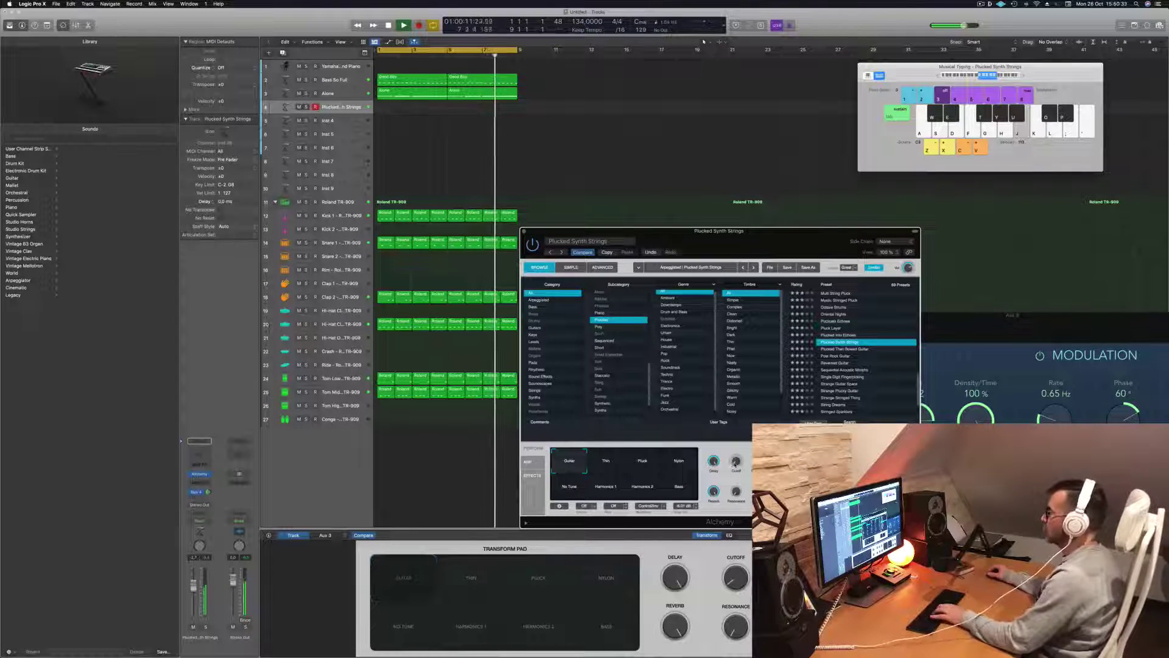
pyautogui.press('k')
pyautogui.press('j')
pyautogui.press('h')
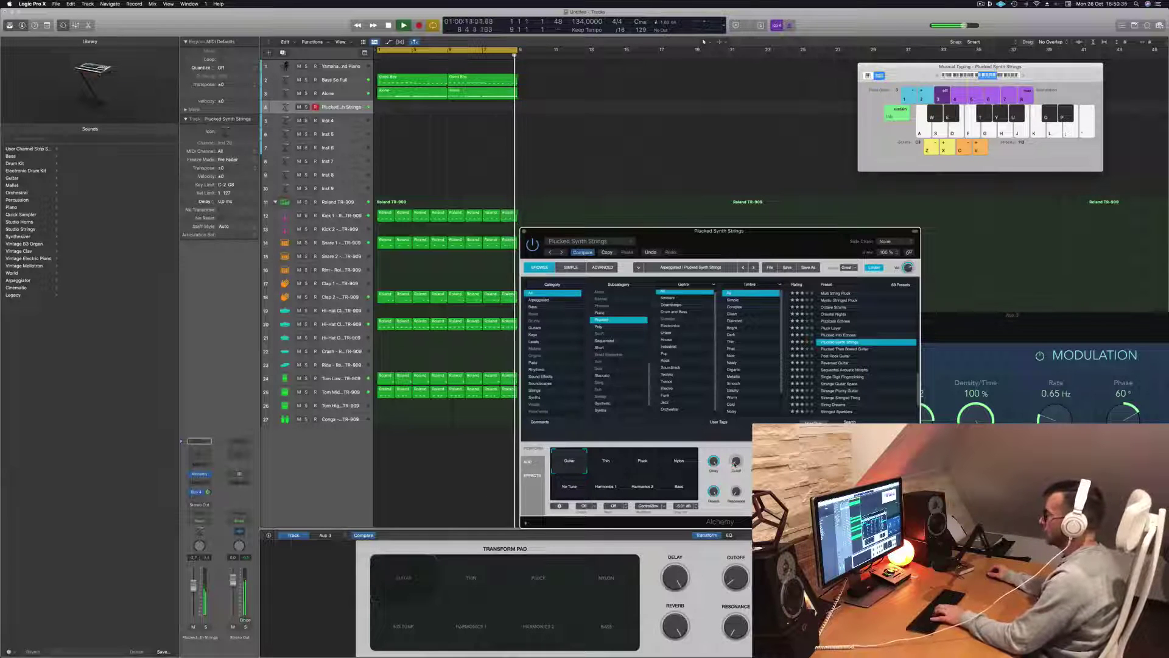
pyautogui.press('h')
pyautogui.press('k')
pyautogui.press('j')
pyautogui.press('k')
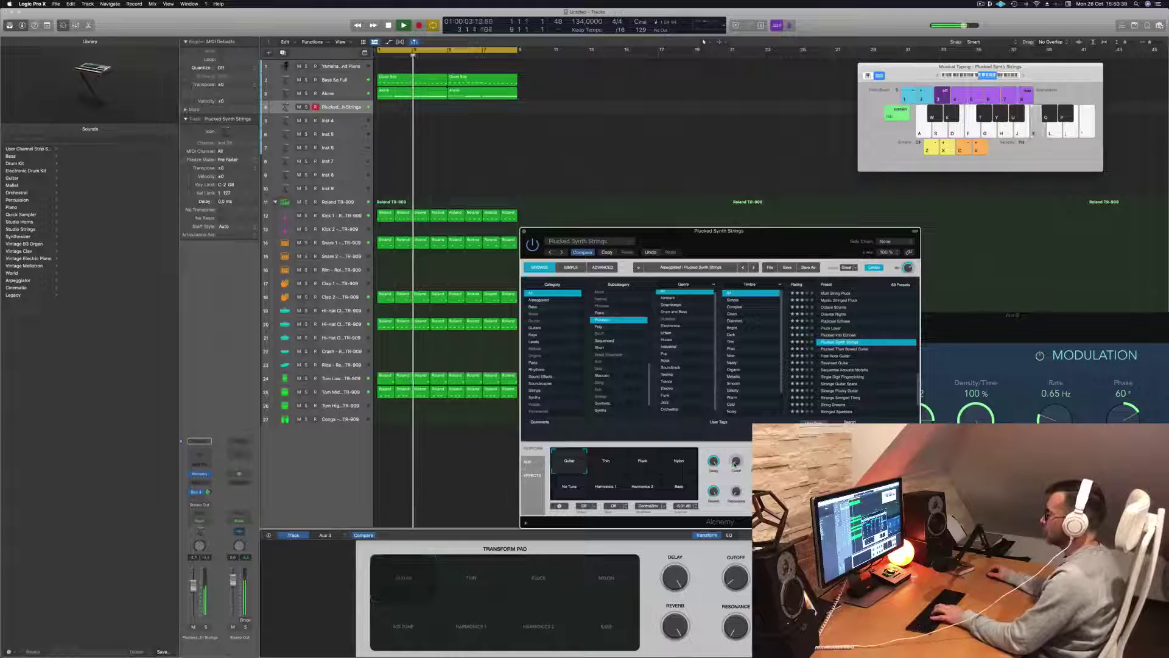
pyautogui.press('k')
pyautogui.press('h')
# Step: Record the plucked melody on the Plucked Synth Strings track and move the recorded region to the start of bar 1
pyautogui.press('r')
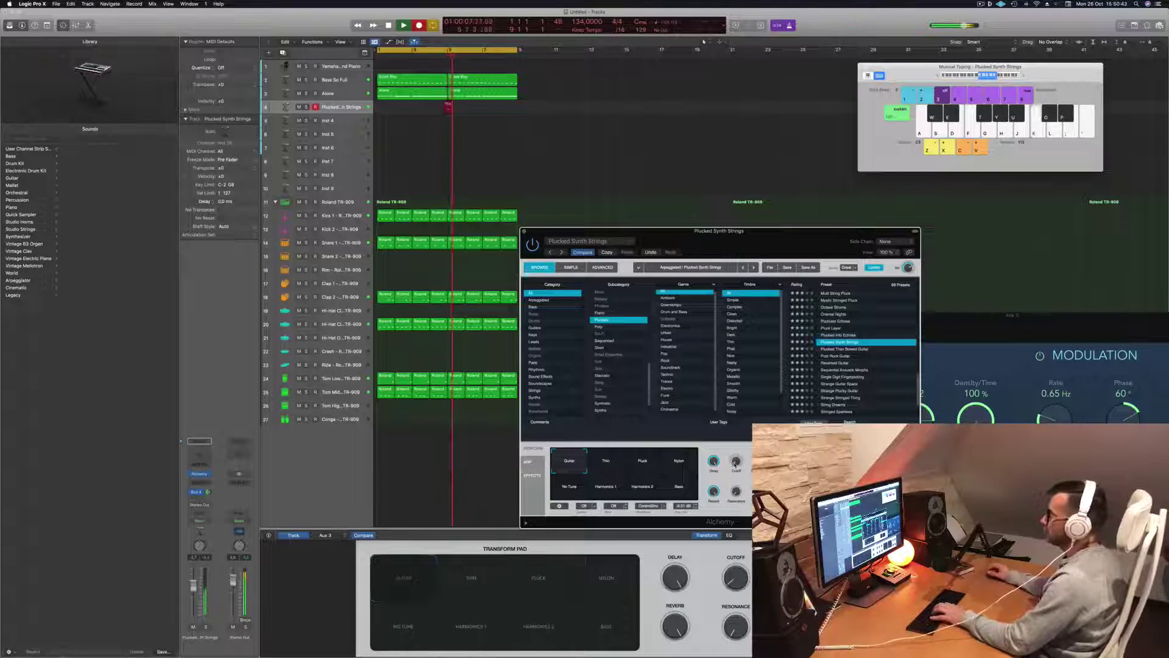
pyautogui.press('k')
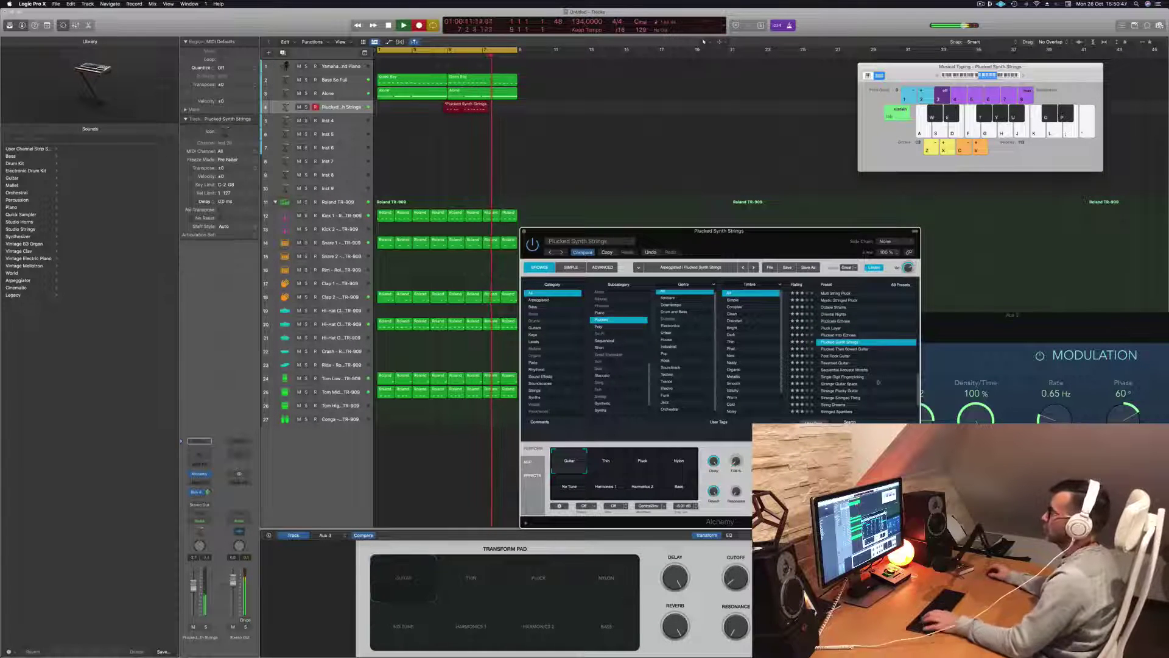
pyautogui.moveTo(456, 105); pyautogui.dragTo(403, 107)
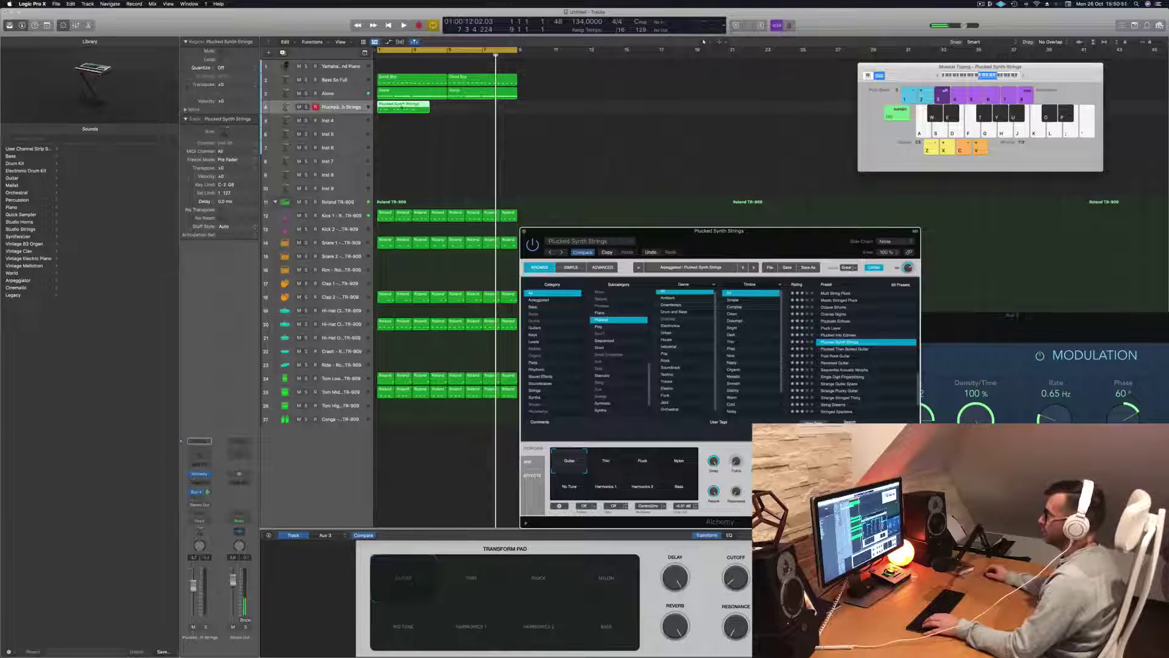
# Step: Open the recorded Plucked Synth Strings region in the piano roll and check its notes during playback
pyautogui.doubleClick(403, 105)
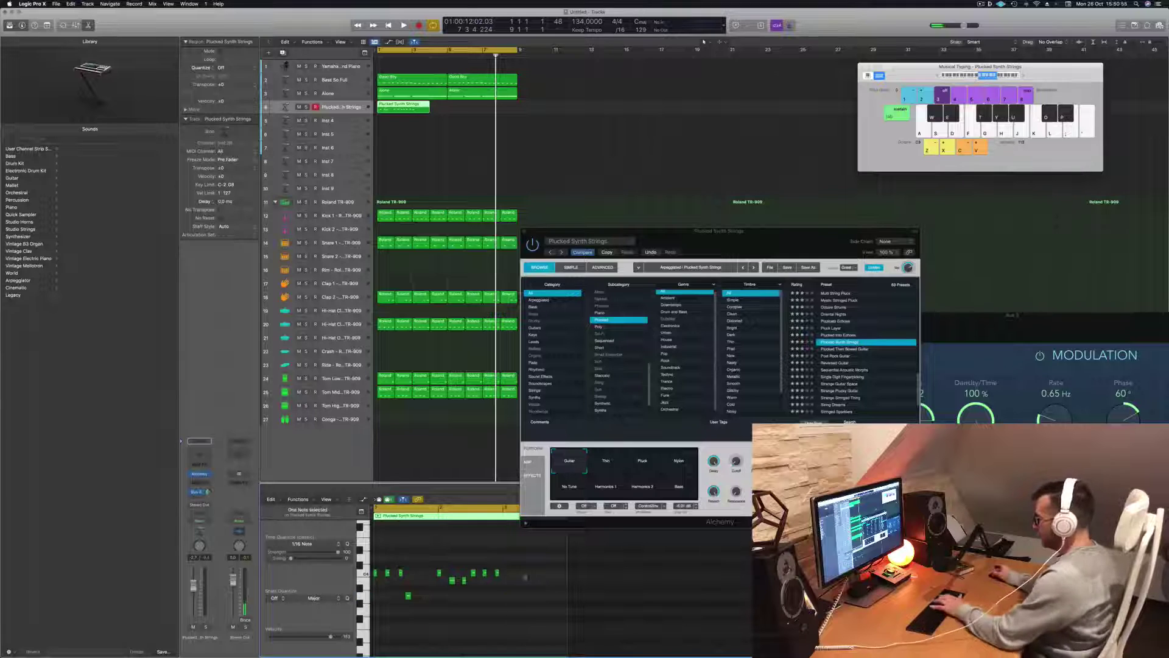
pyautogui.press('space')
pyautogui.scroll(3, 466, 617)
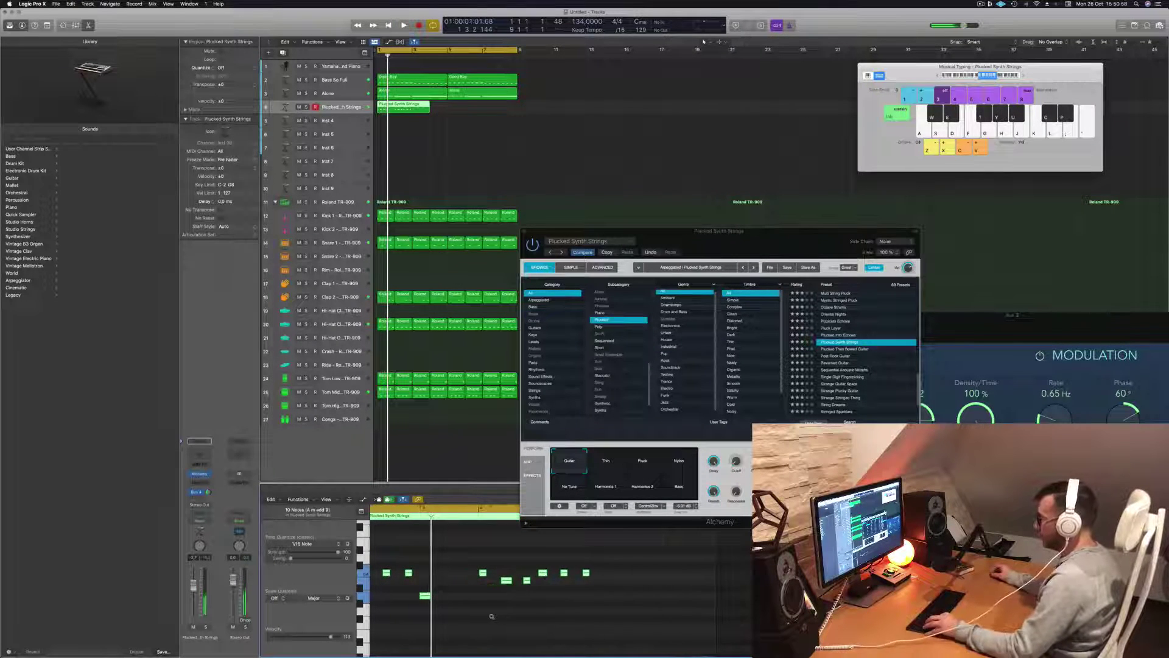
pyautogui.hscroll(-2, 448, 615)
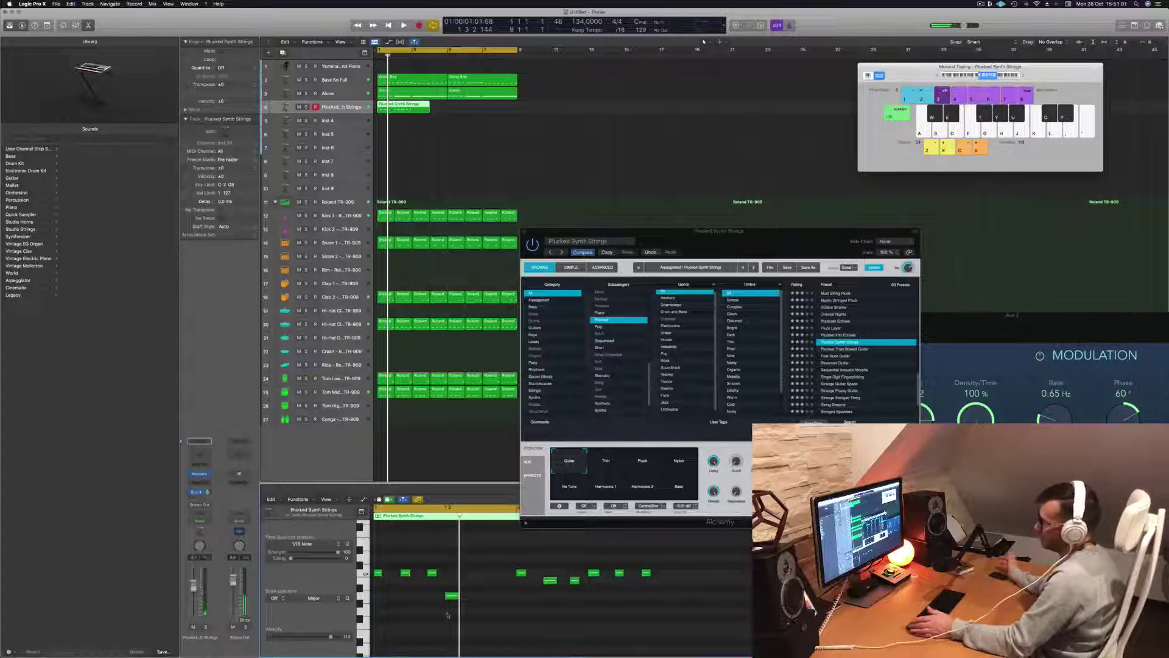
pyautogui.press('Return')
pyautogui.press('space')
pyautogui.scroll(-1, 451, 617)
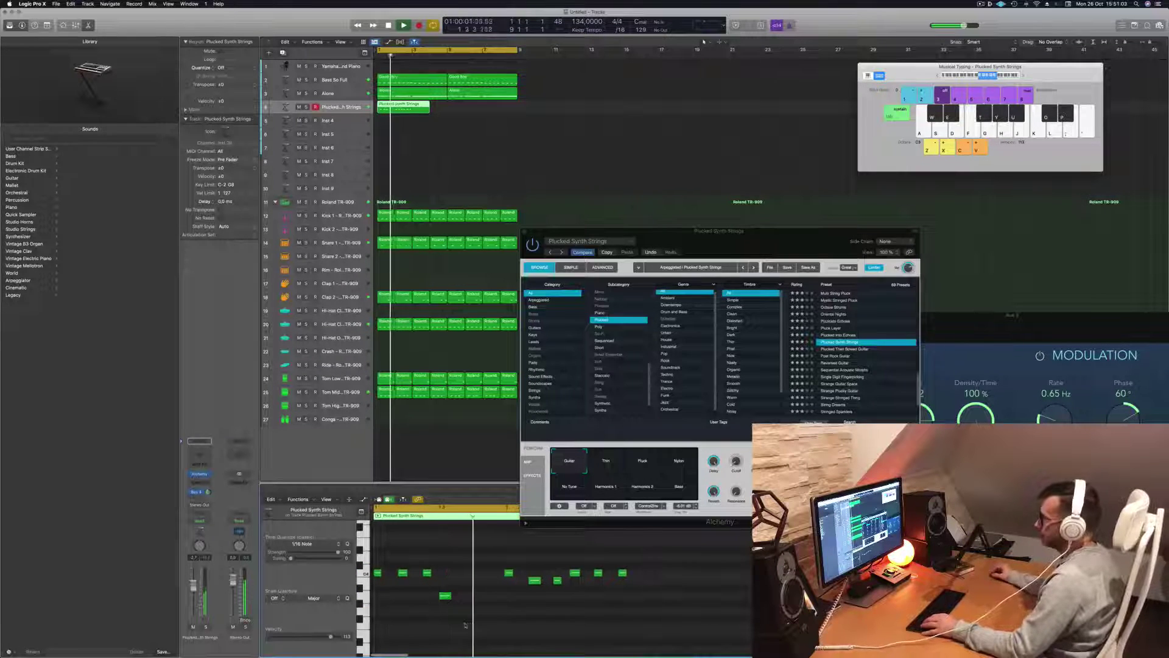
pyautogui.scroll(-3, 566, 612)
pyautogui.scroll(-2, 566, 612)
pyautogui.press('space')
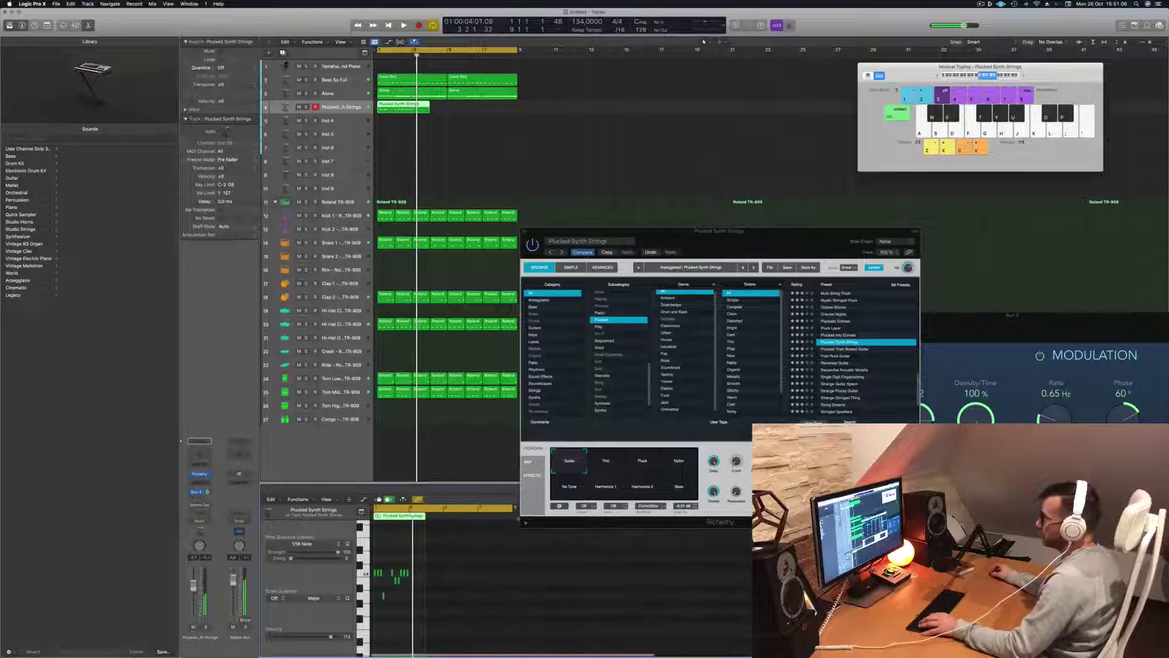
# Step: Split the melody region at bar 3 and repeat the two-bar part until it fills the eight-bar loop
pyautogui.click(414, 108)
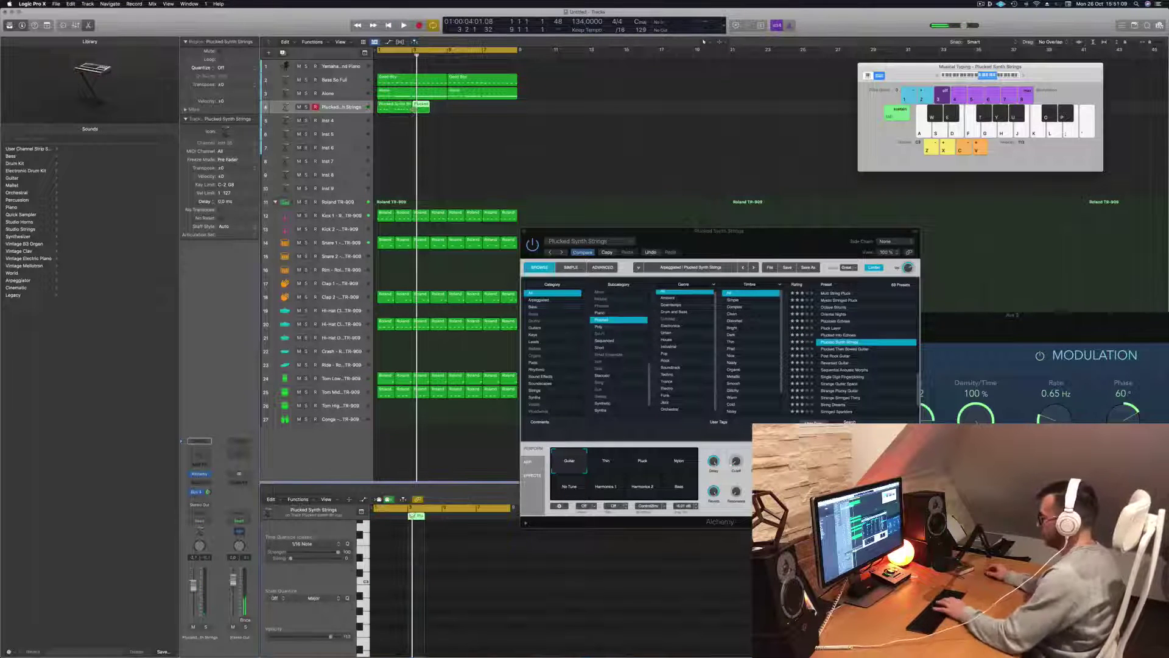
pyautogui.moveTo(393, 106); pyautogui.dragTo(474, 111)
pyautogui.click(466, 108)
pyautogui.press('space')
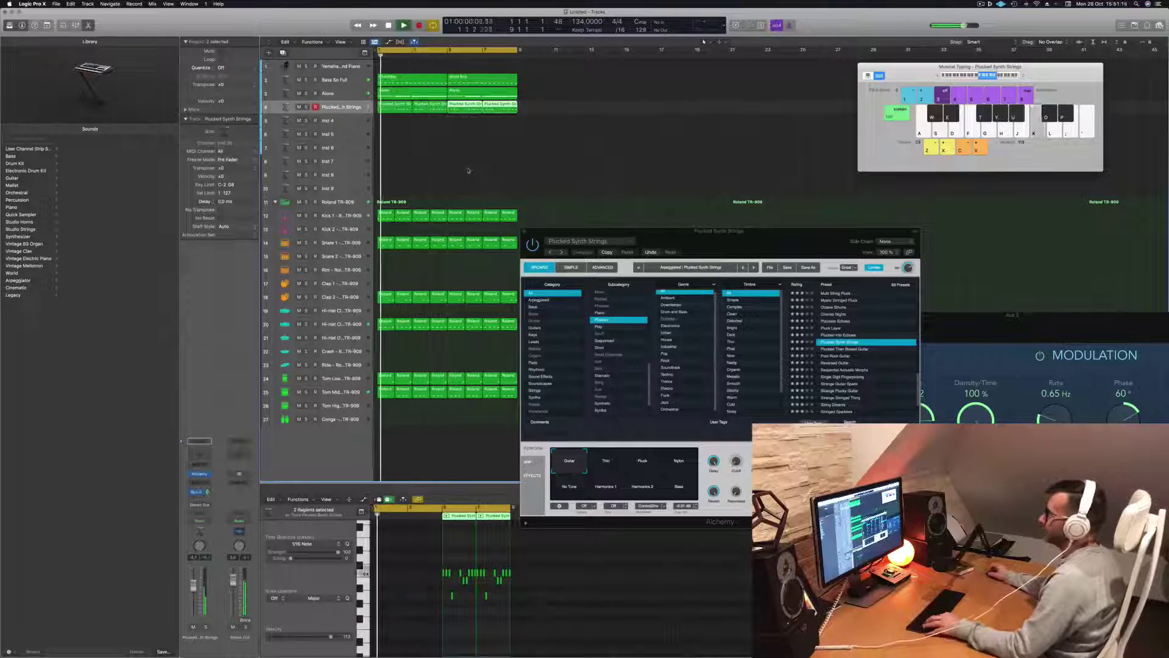
# Step: Select all four Plucked Synth Strings regions and lower the track's volume slightly while the loop plays
pyautogui.press('z')
pyautogui.scroll(5, 418, 177)
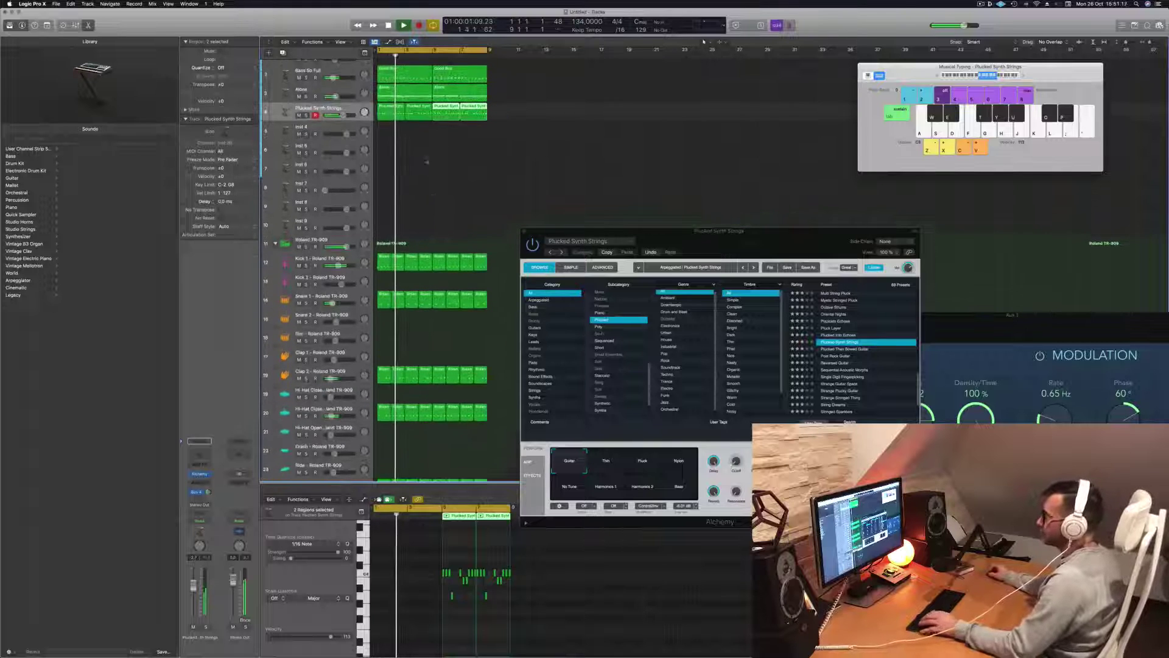
pyautogui.click(414, 159)
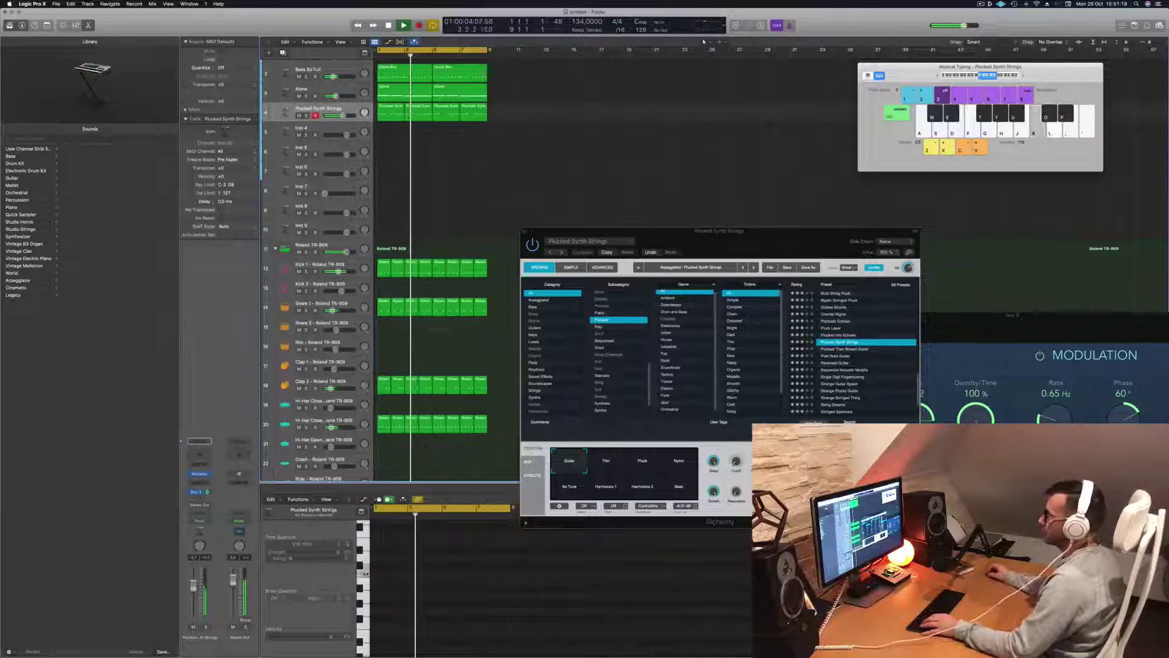
pyautogui.click(419, 110)
pyautogui.click(391, 108)
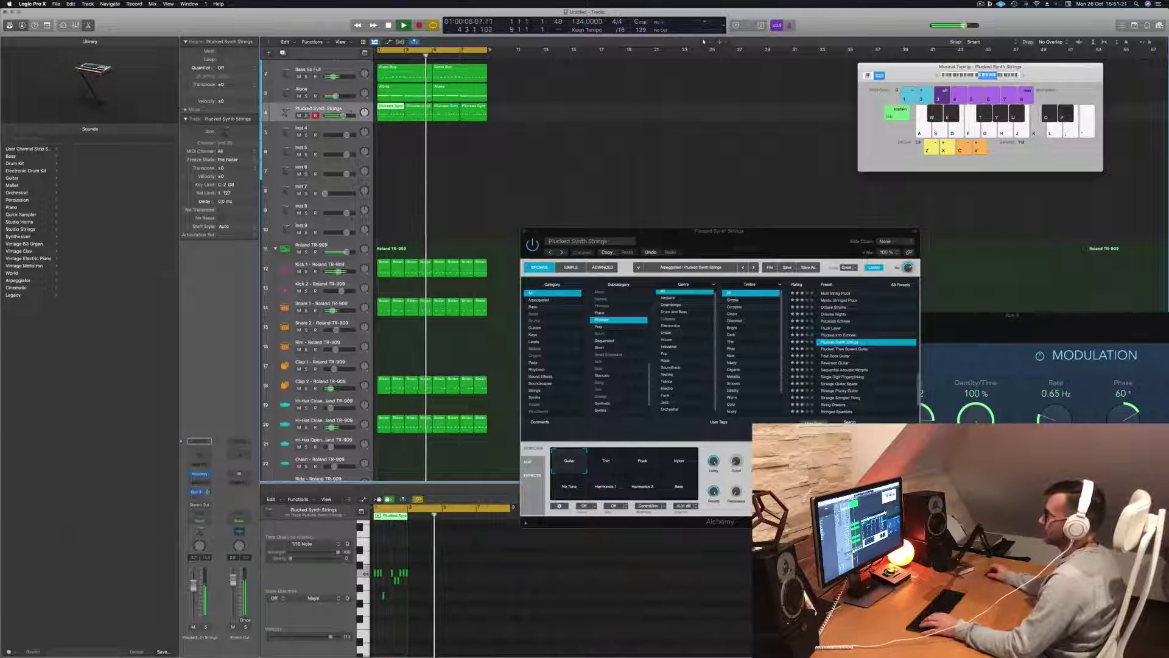
pyautogui.keyDown('shift'); pyautogui.click(474, 108); pyautogui.keyUp('shift')
pyautogui.press('Return')
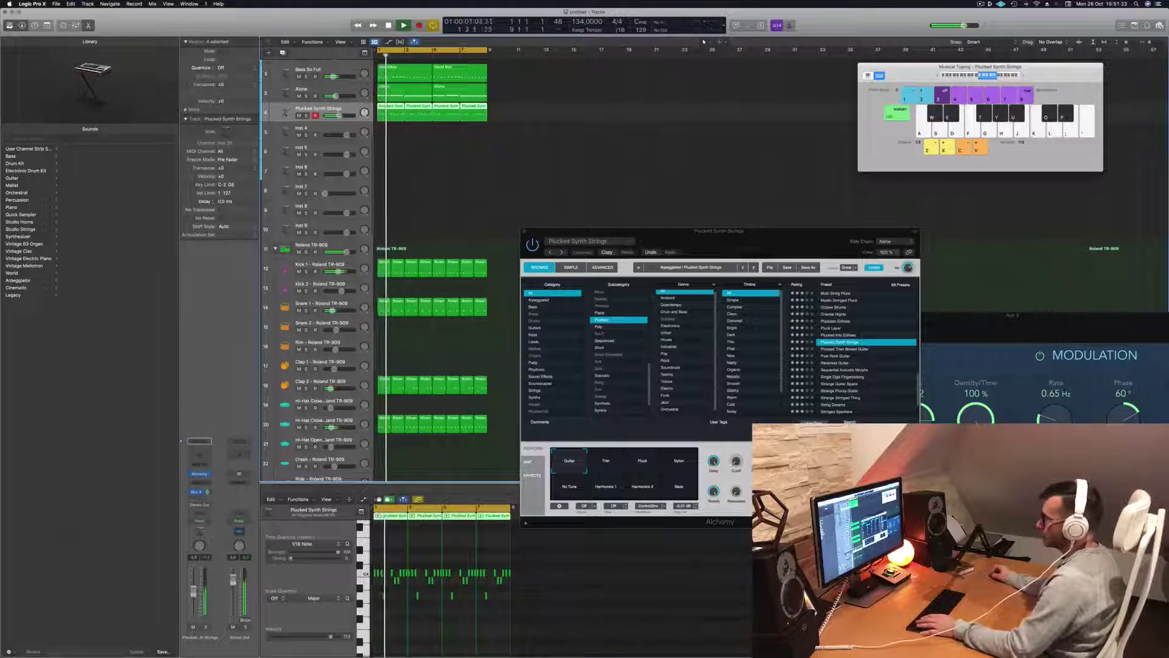
# Step: Add a Channel EQ to the Plucked Synth Strings track with a low cut at 374 Hz, 12 dB/Oct
pyautogui.click(204, 452)
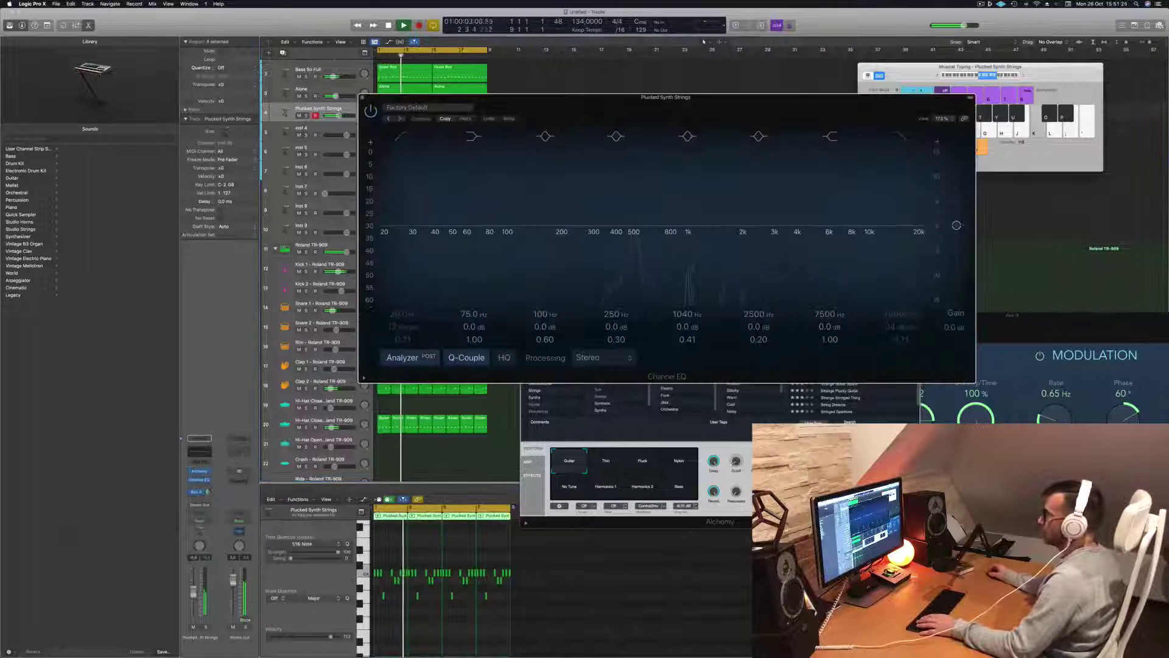
pyautogui.moveTo(451, 219); pyautogui.dragTo(608, 187)
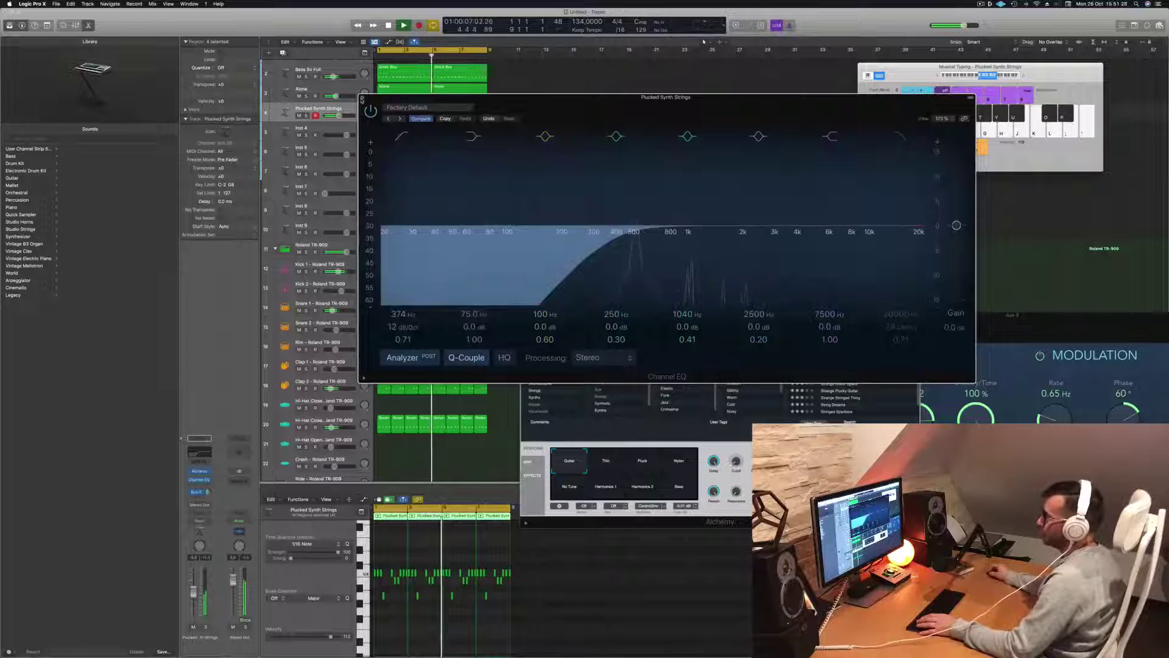
pyautogui.click(362, 98)
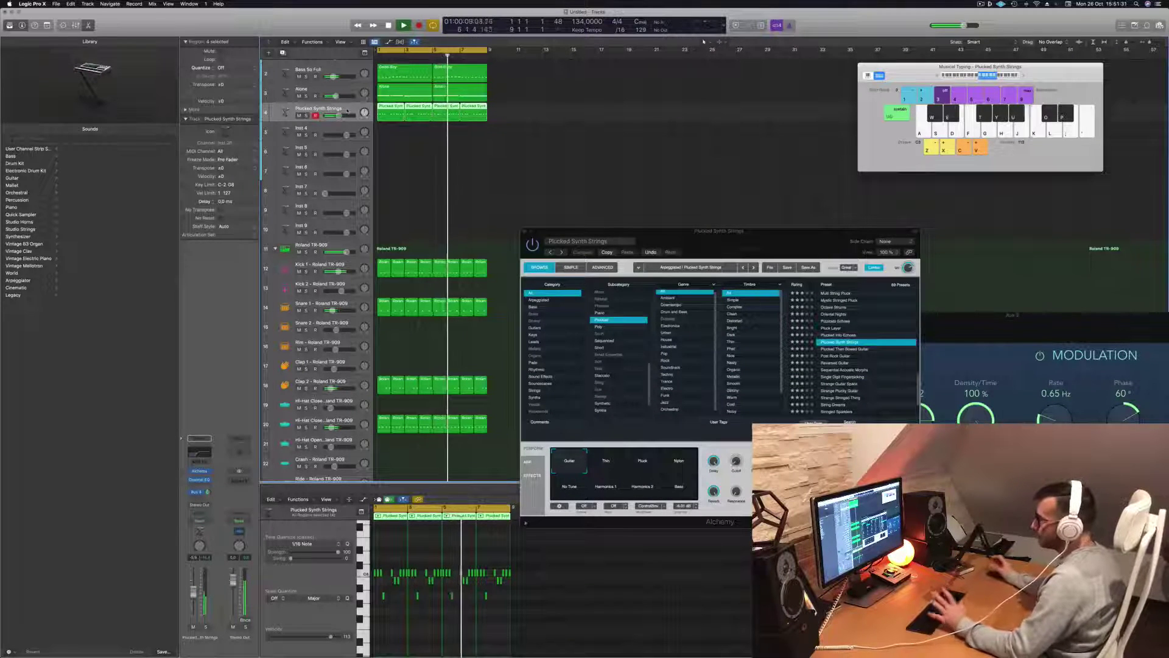
# Step: Listen to the full loop while moving the Plucked Synth Strings instrument window aside, and close that window
pyautogui.moveTo(712, 237); pyautogui.dragTo(676, 238)
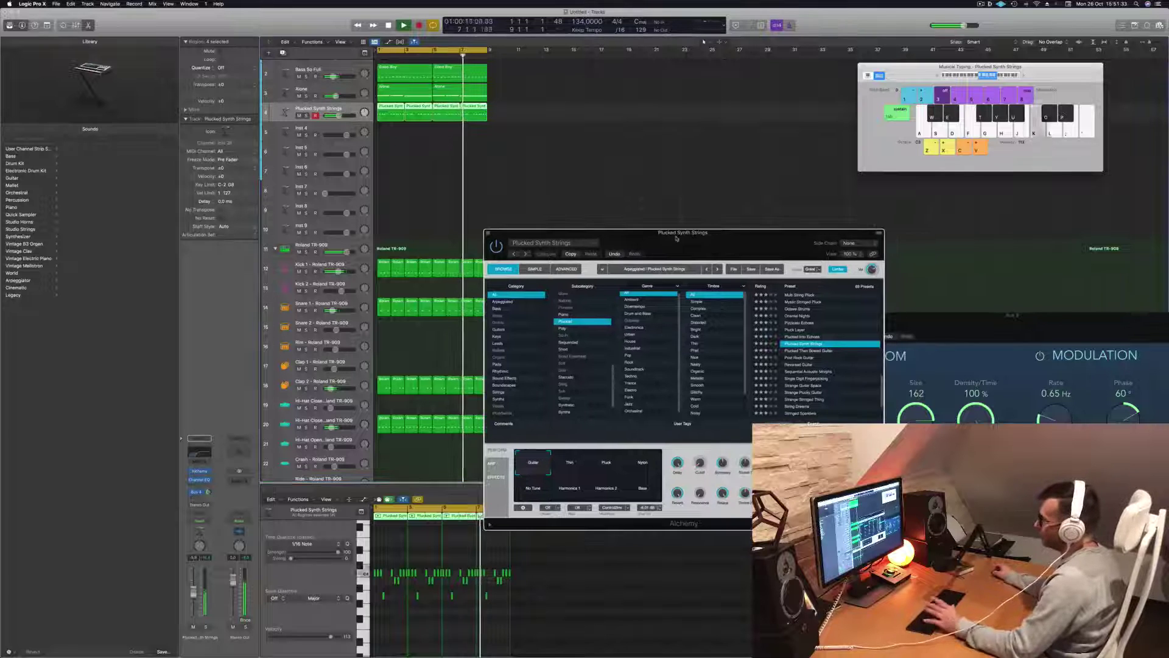
pyautogui.click(890, 26)
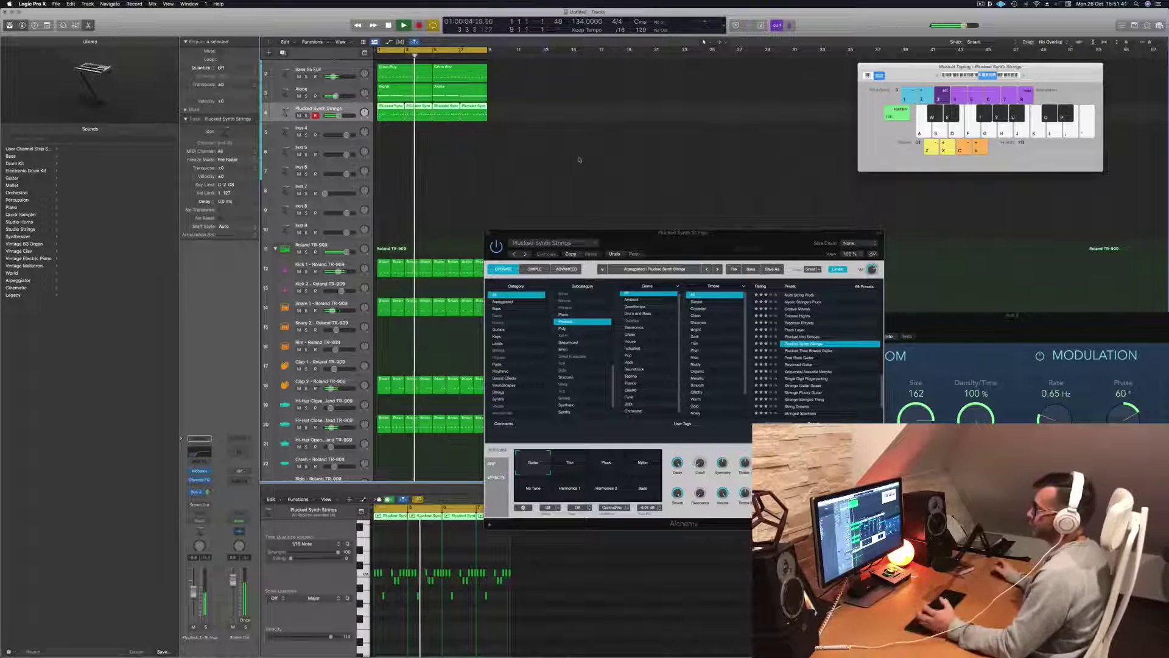
pyautogui.moveTo(668, 244); pyautogui.dragTo(769, 139)
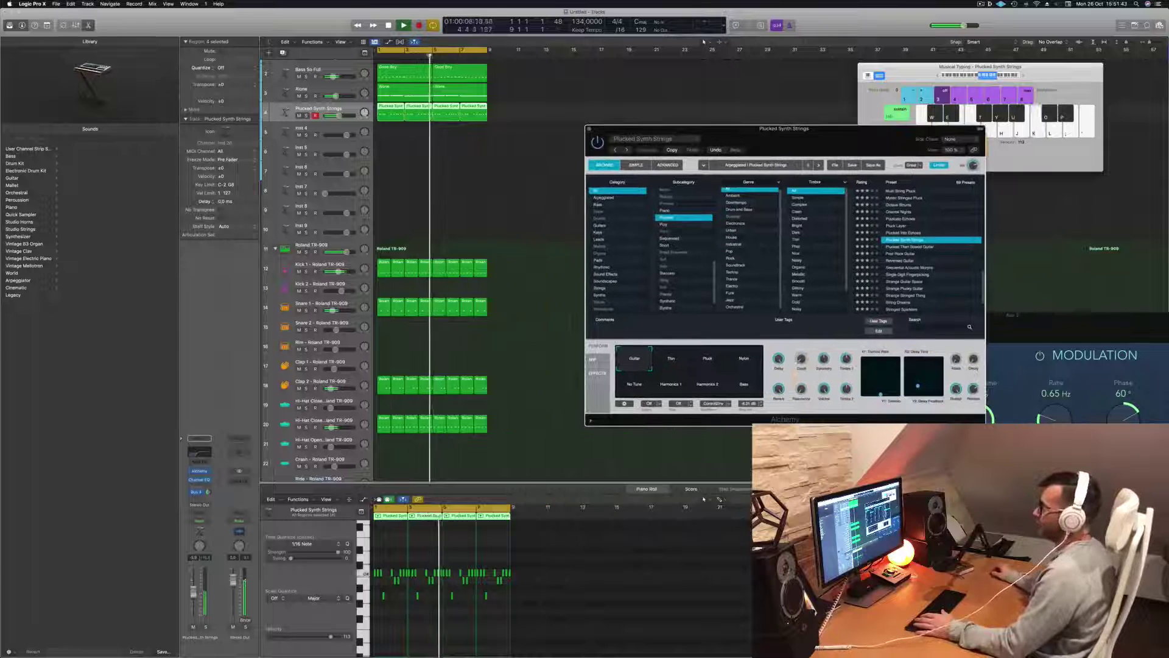
pyautogui.click(609, 560)
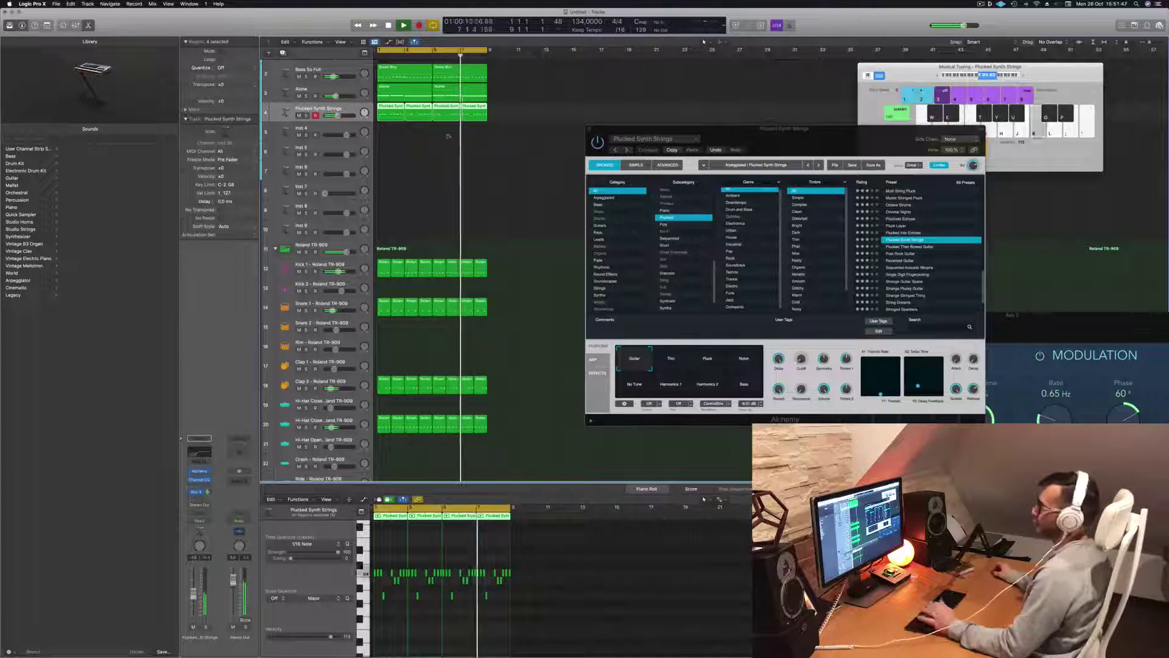
pyautogui.moveTo(740, 137); pyautogui.dragTo(666, 144)
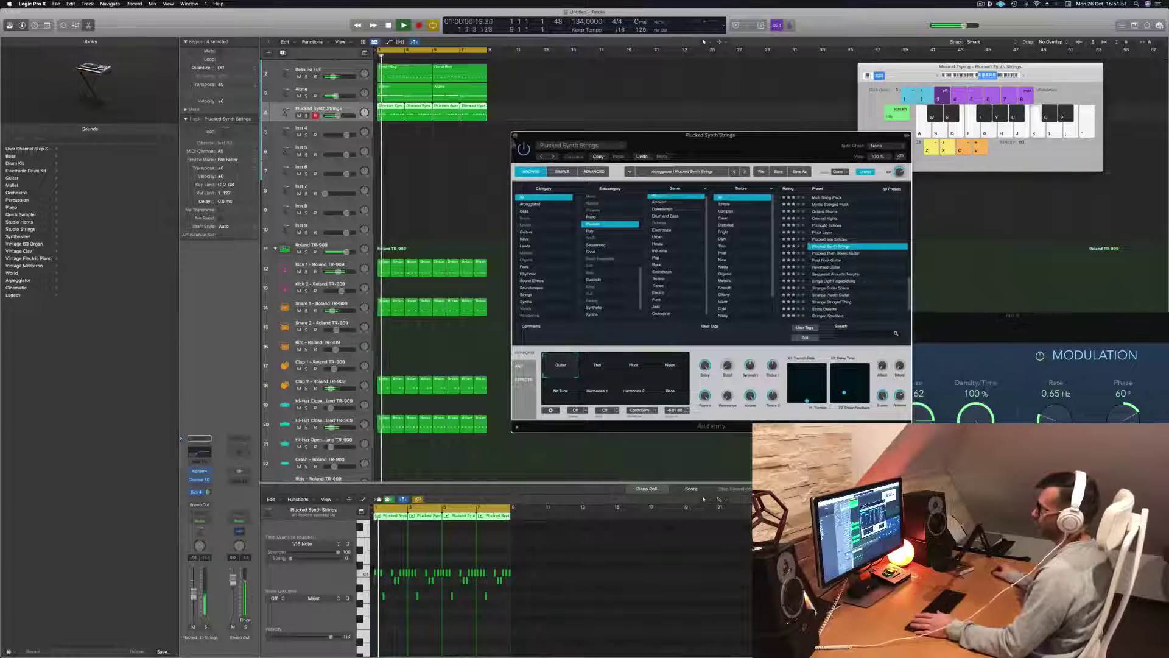
pyautogui.click(516, 135)
pyautogui.click(408, 151)
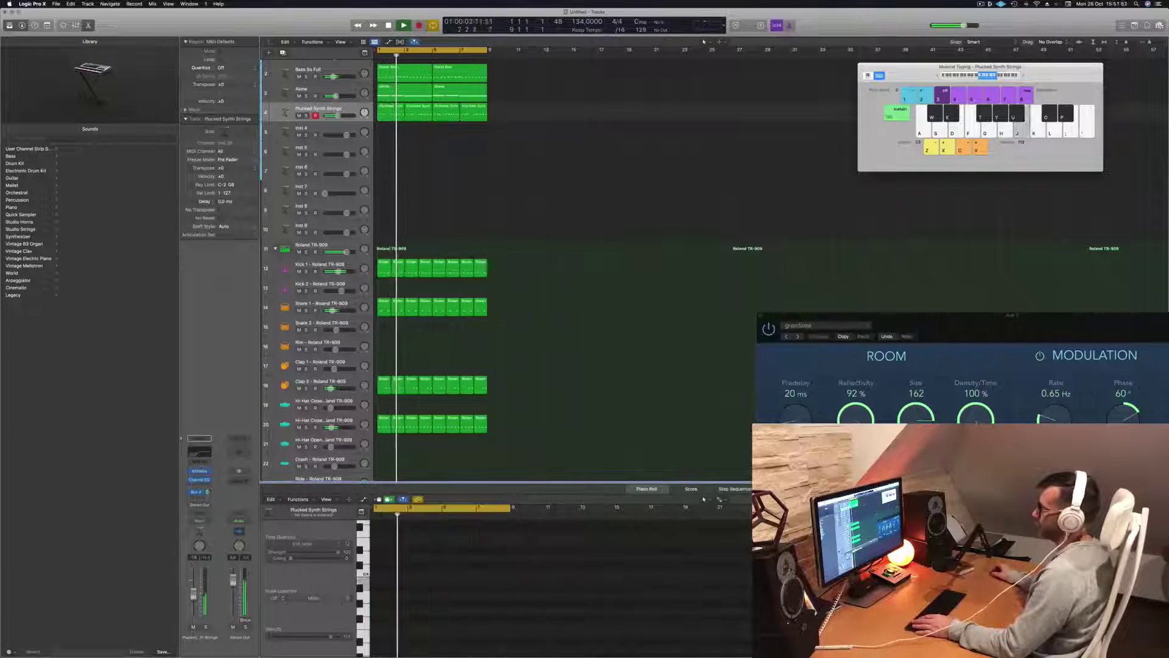
pyautogui.scroll(1, 447, 149)
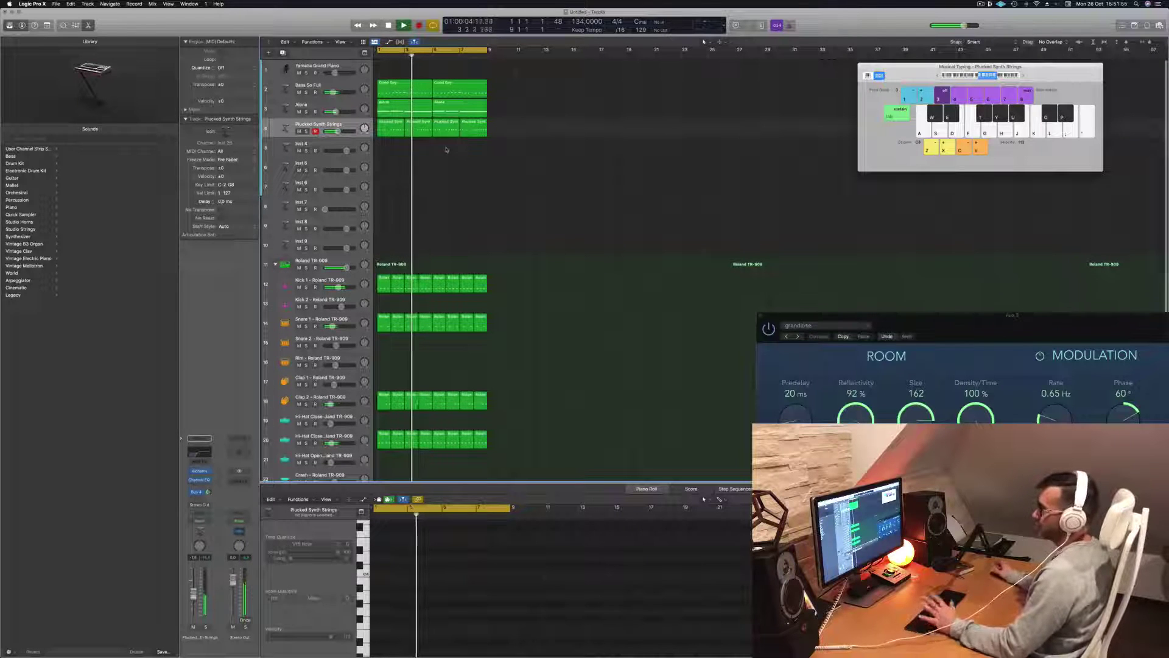
pyautogui.scroll(-3, 488, 263)
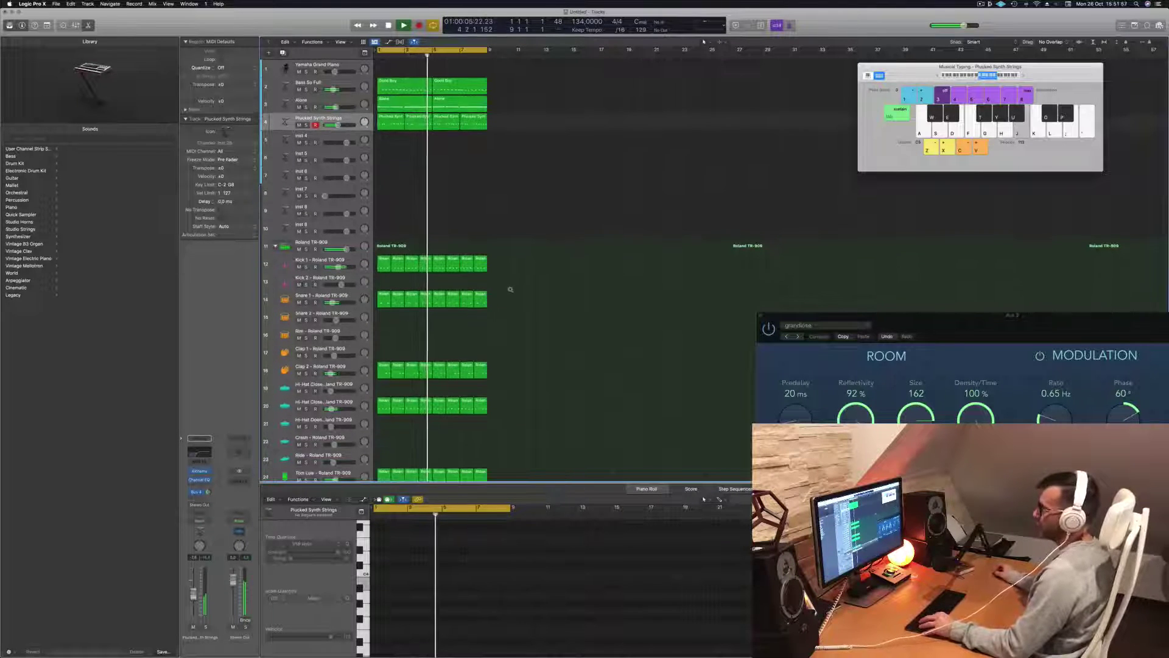
pyautogui.scroll(1, 426, 213)
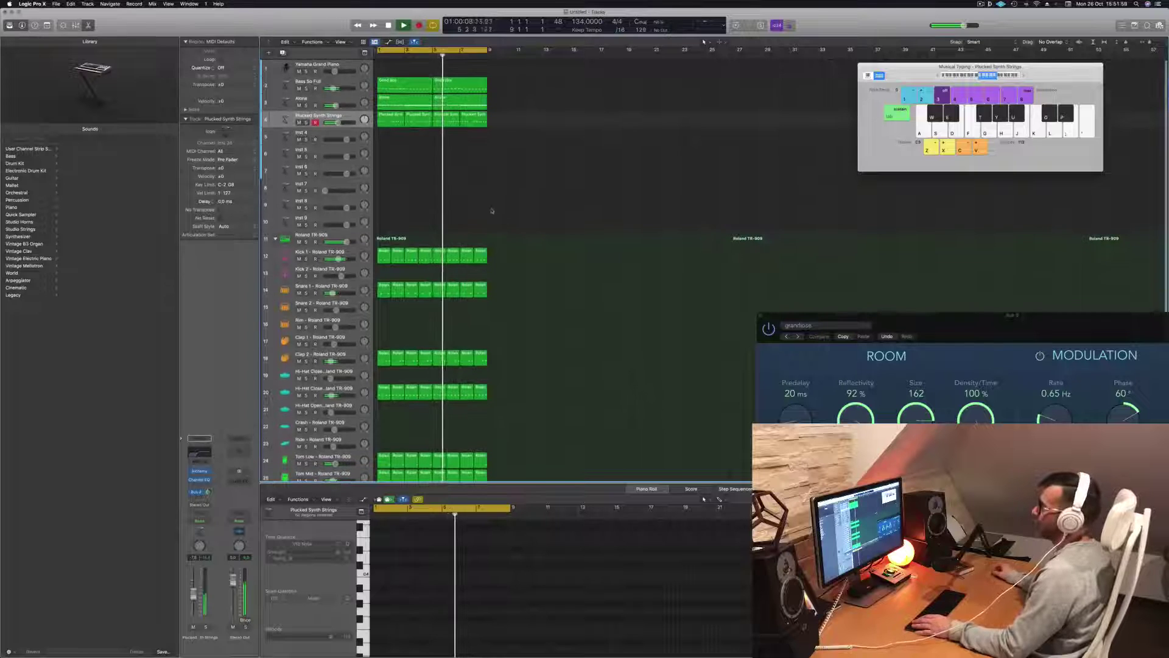
pyautogui.click(353, 117)
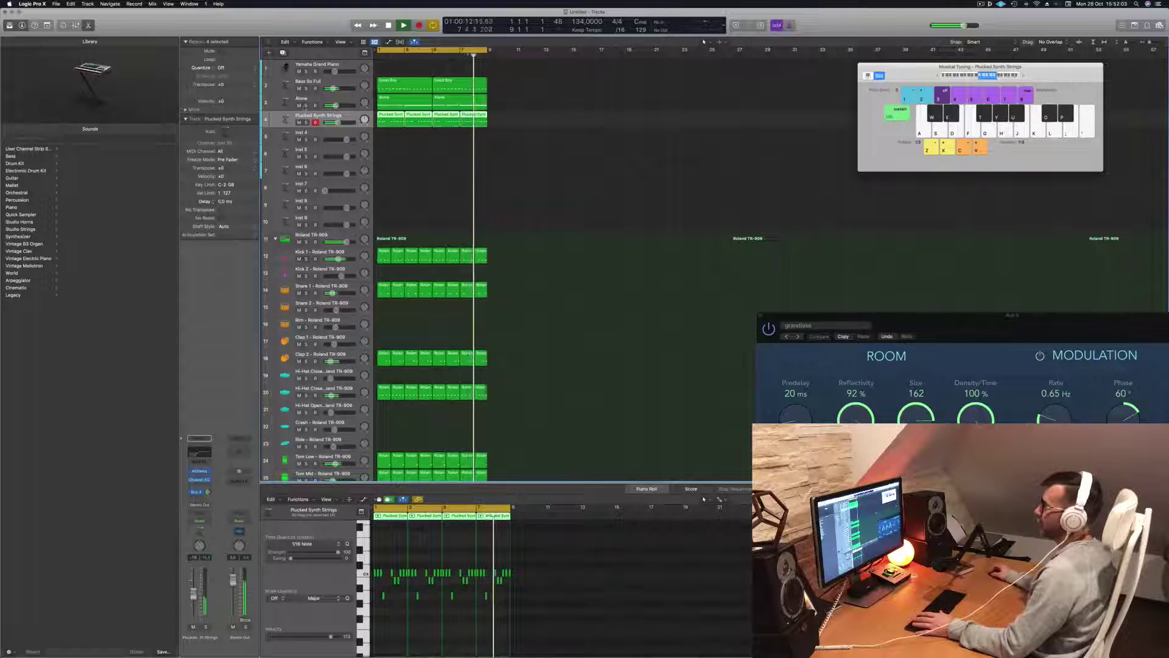
# Step: Duplicate the Alone track with its settings and copy the first Alone region onto the new track
pyautogui.click(329, 100)
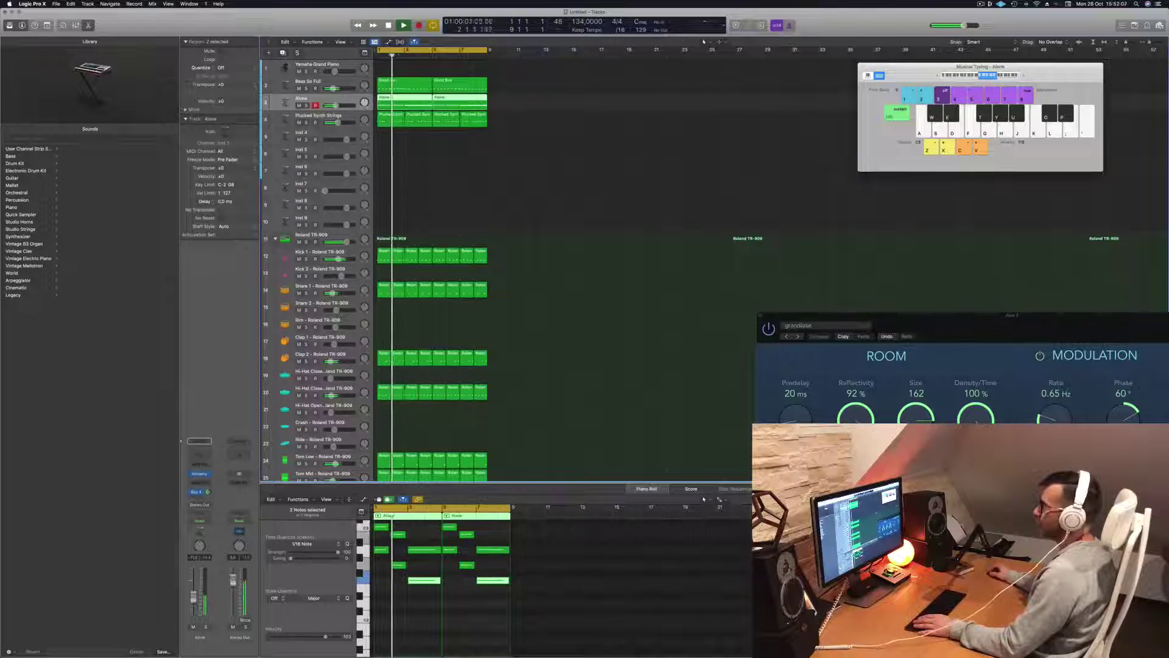
pyautogui.click(526, 176)
pyautogui.press('Return')
pyautogui.click(409, 103)
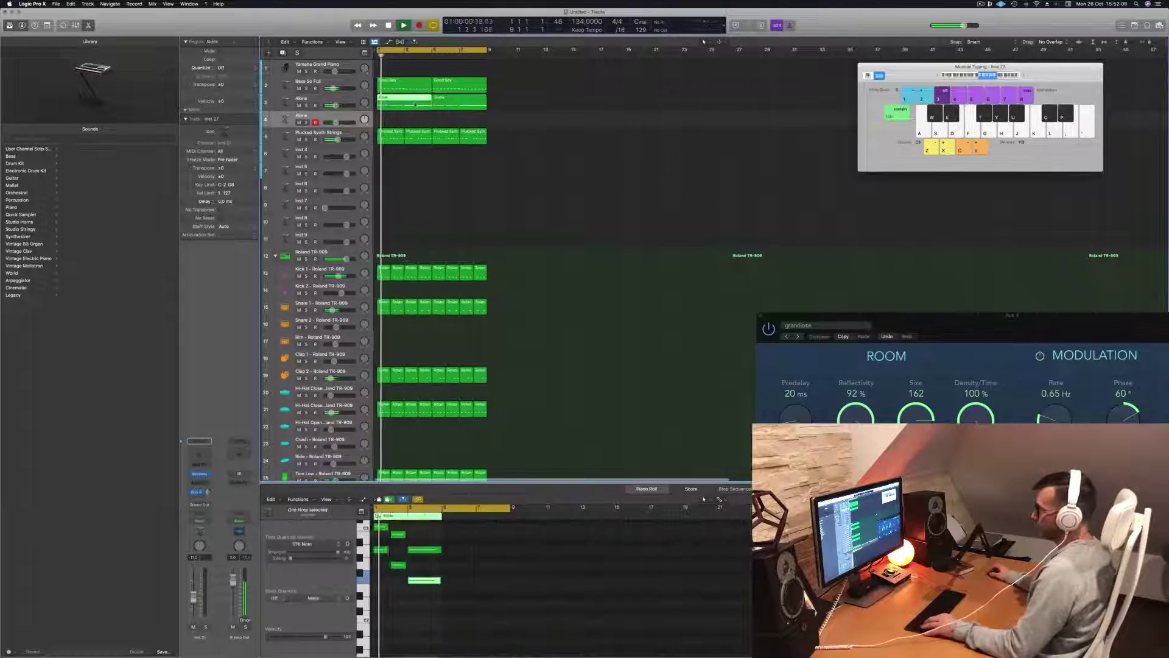
pyautogui.press('super+d')
pyautogui.moveTo(410, 103); pyautogui.dragTo(410, 115)
pyautogui.press('super+z')
# Step: Edit the upper notes of the copied Alone region in the piano roll and play the loop from the start
pyautogui.scroll(1, 513, 621)
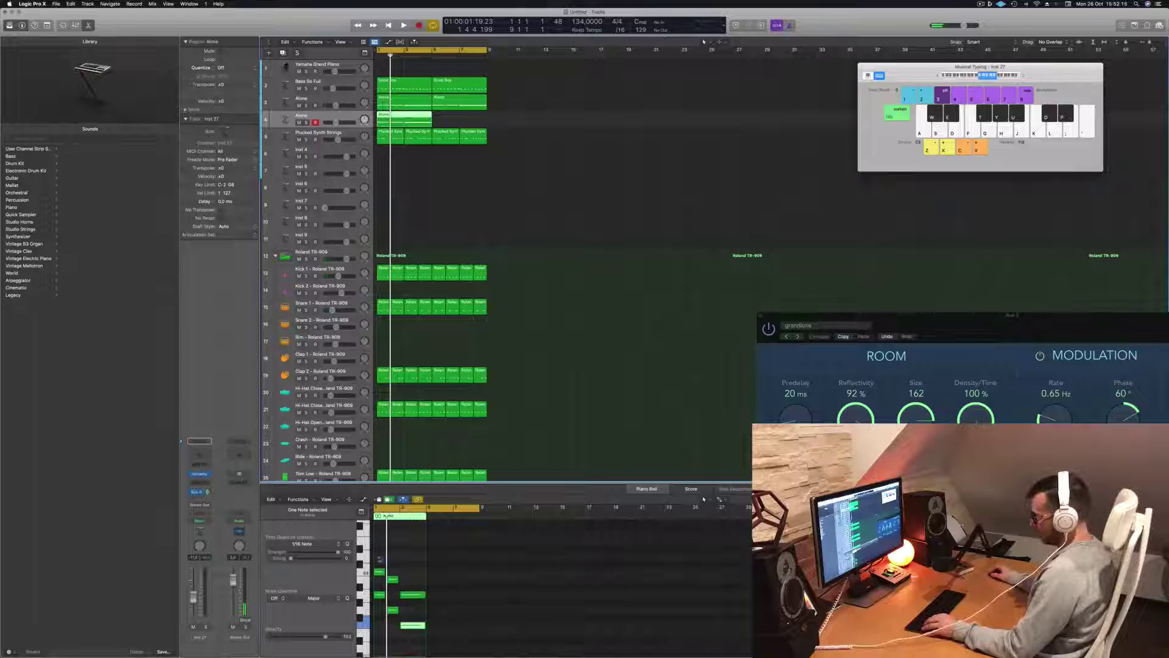
pyautogui.moveTo(379, 560); pyautogui.dragTo(417, 584)
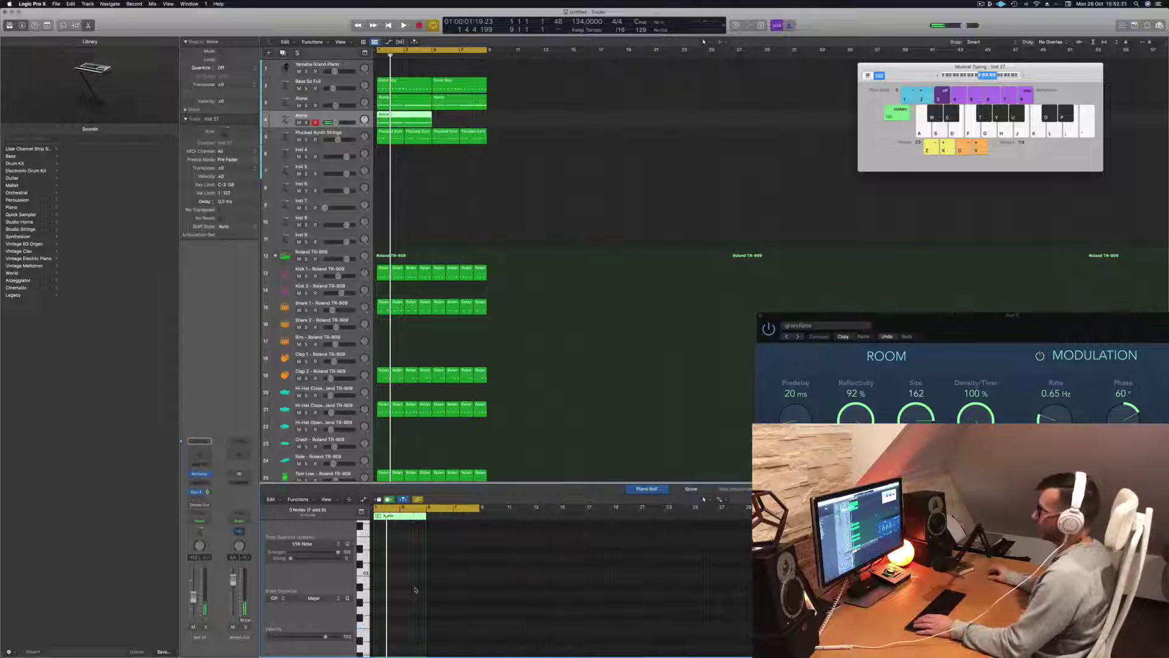
pyautogui.click(350, 118)
pyautogui.press('space')
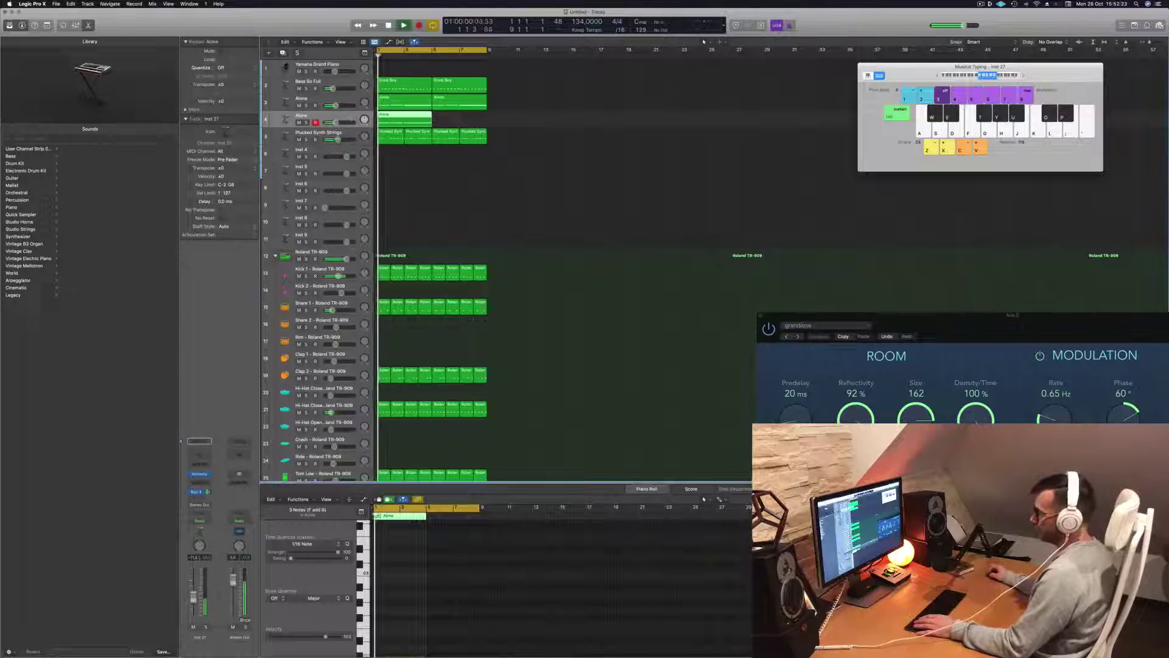
# Step: Open Alchemy on the duplicated Alone track, move its window clear of the regions, and hide the piano roll
pyautogui.click(200, 474)
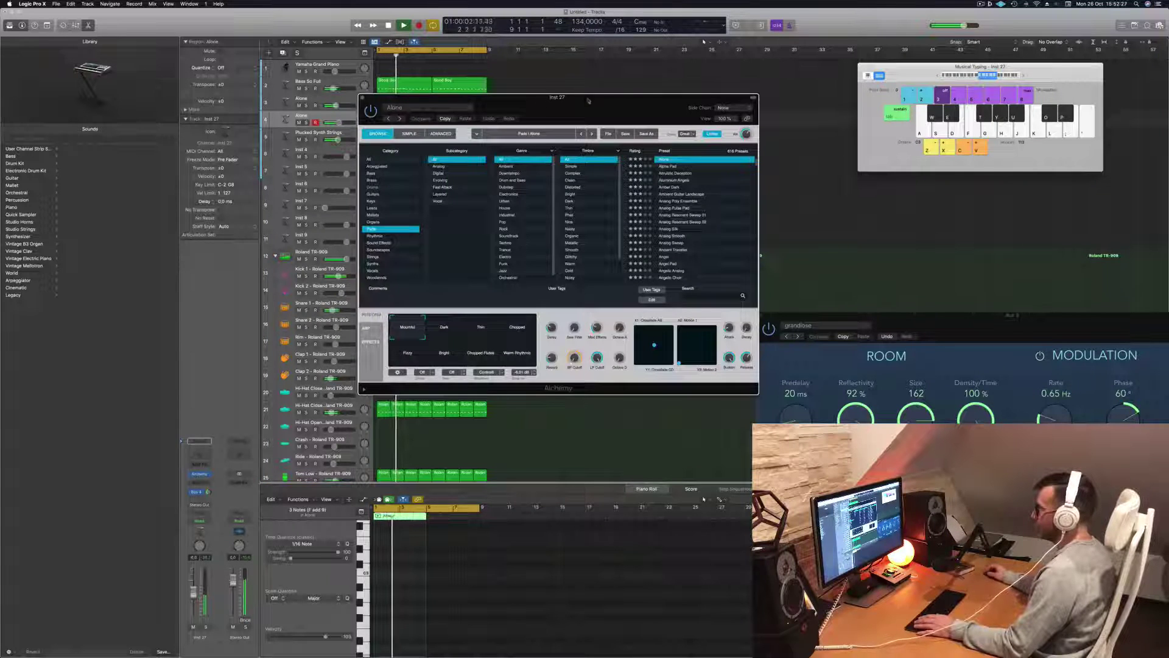
pyautogui.moveTo(588, 100); pyautogui.dragTo(775, 101)
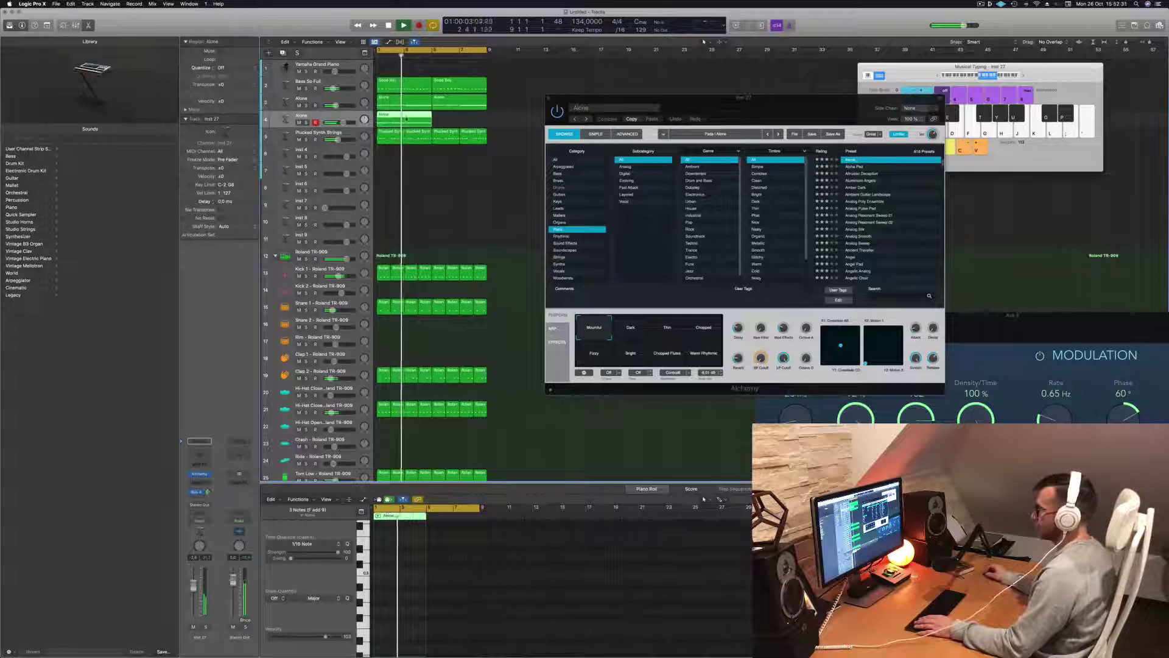
pyautogui.press('e')
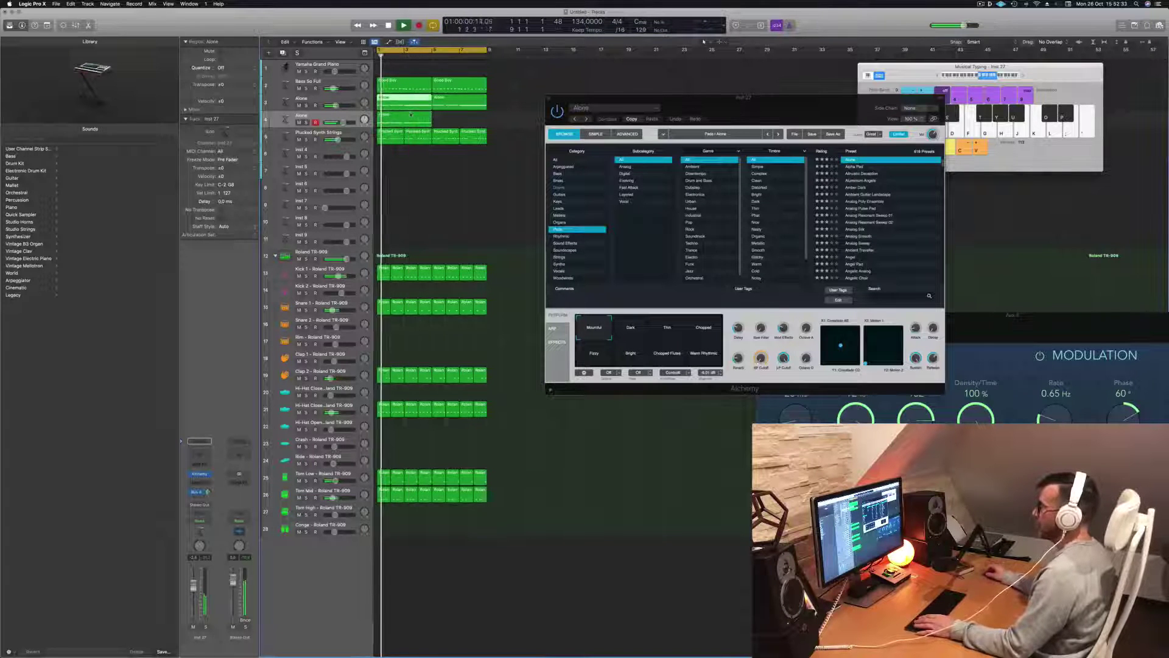
# Step: Copy the edited Alone region on the duplicated track to bar 5 and select both regions together
pyautogui.doubleClick(410, 114)
pyautogui.moveTo(688, 98); pyautogui.dragTo(882, 83)
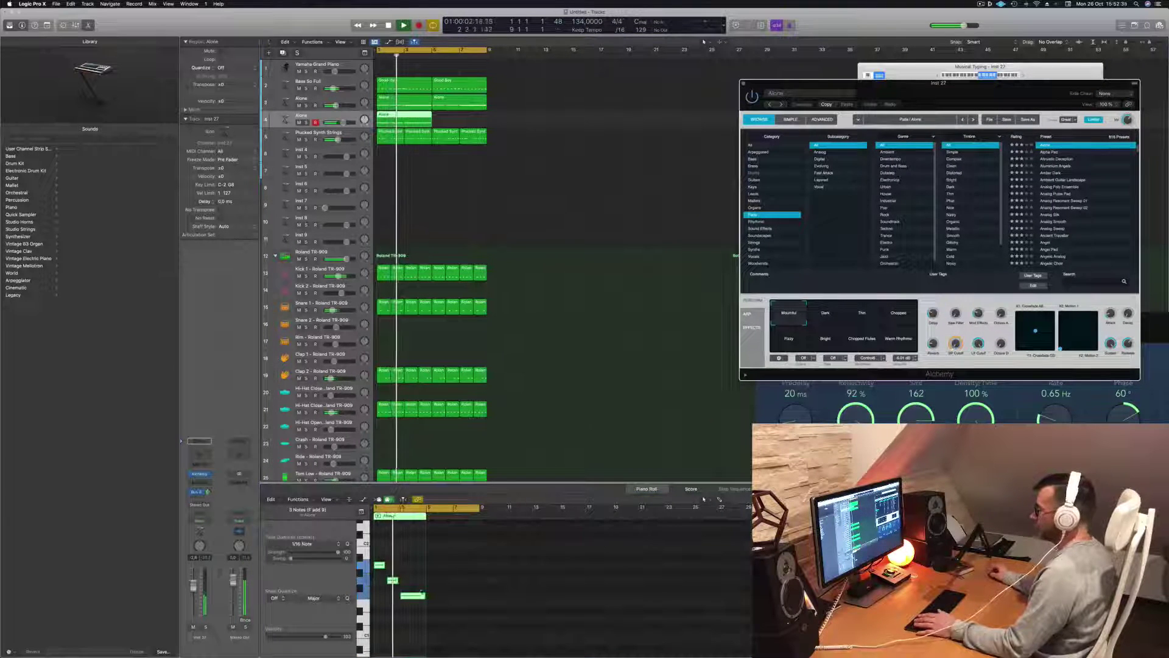
pyautogui.click(405, 636)
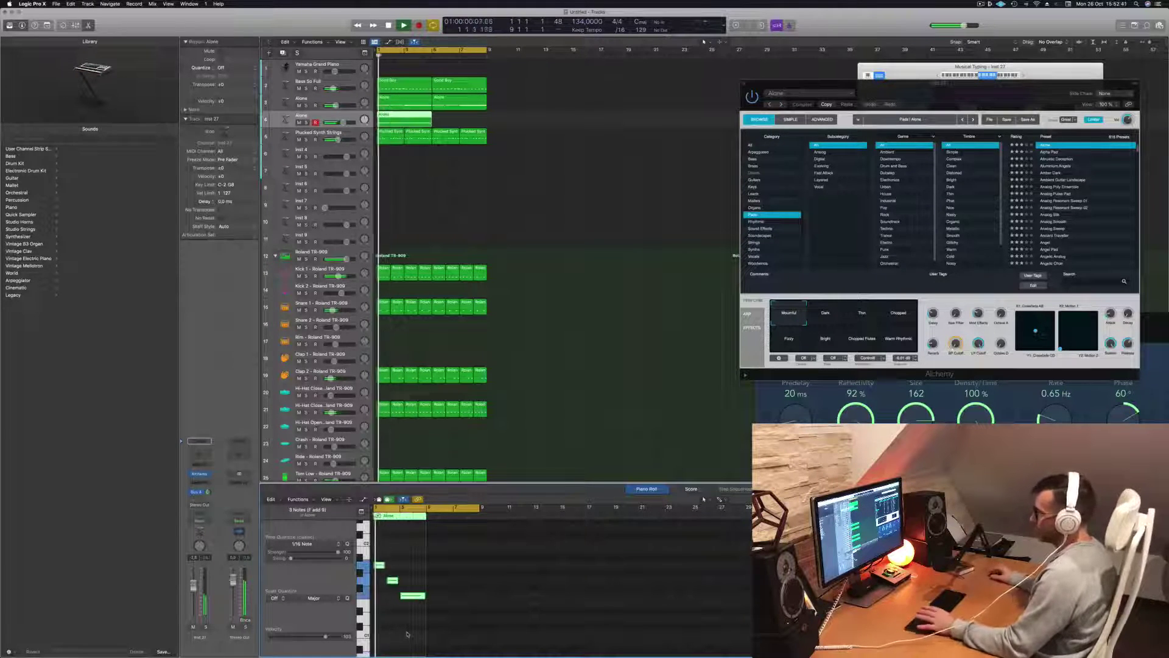
pyautogui.moveTo(410, 120); pyautogui.dragTo(461, 120)
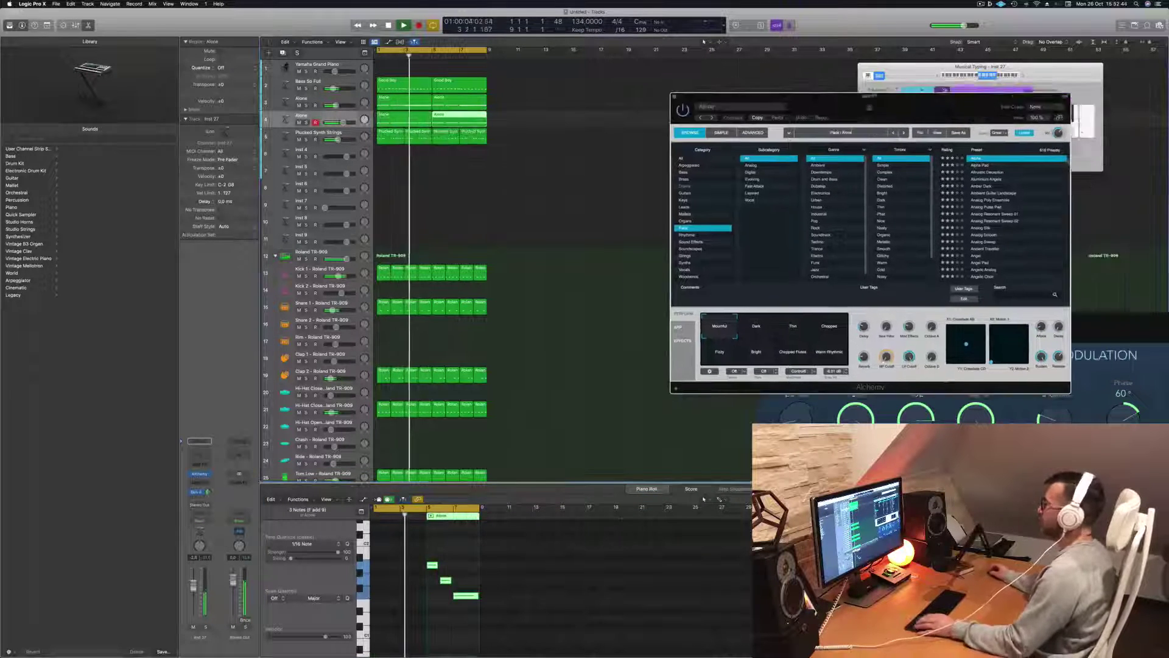
pyautogui.press('space')
pyautogui.keyDown('shift'); pyautogui.click(405, 120); pyautogui.keyUp('shift')
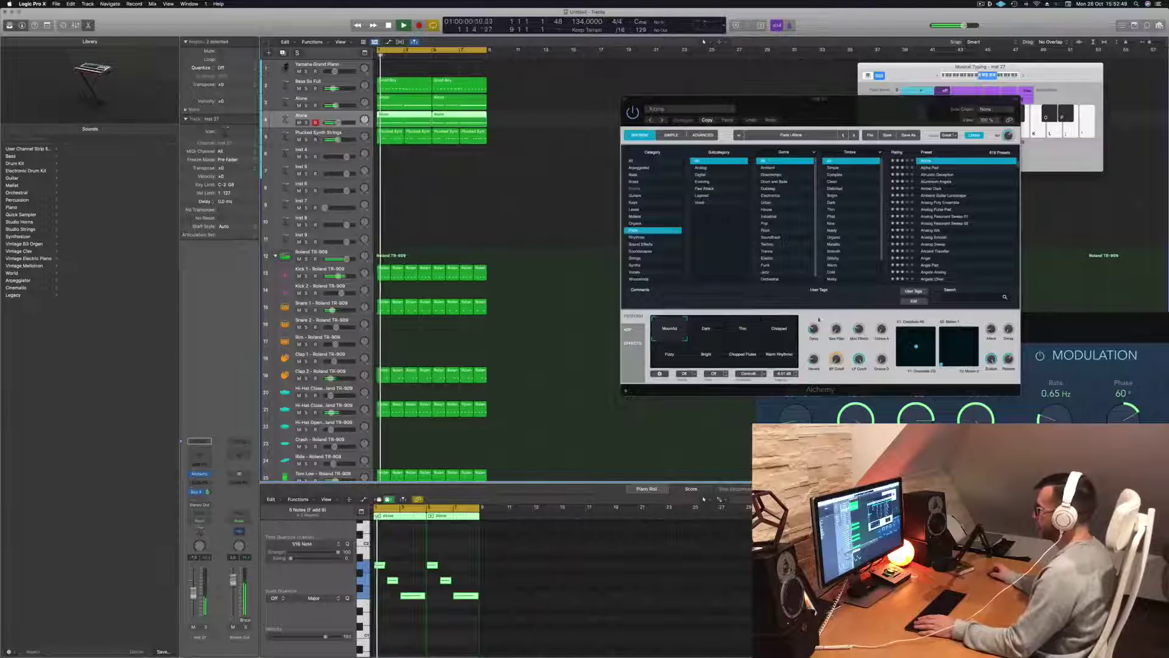
# Step: Audition Alchemy's Dark, Thin, Bright and rhythmic snapshots on the duplicated pad, soloing it briefly, and return to the first snapshot
pyautogui.moveTo(835, 334); pyautogui.dragTo(837, 312)
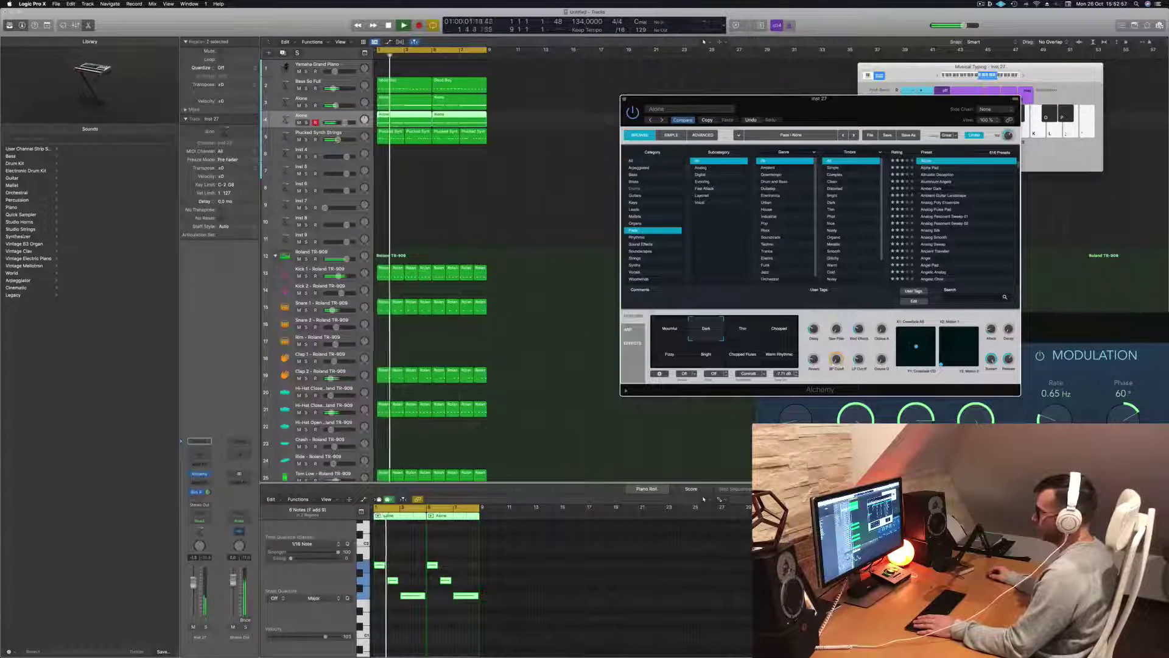
pyautogui.click(589, 501)
pyautogui.click(206, 627)
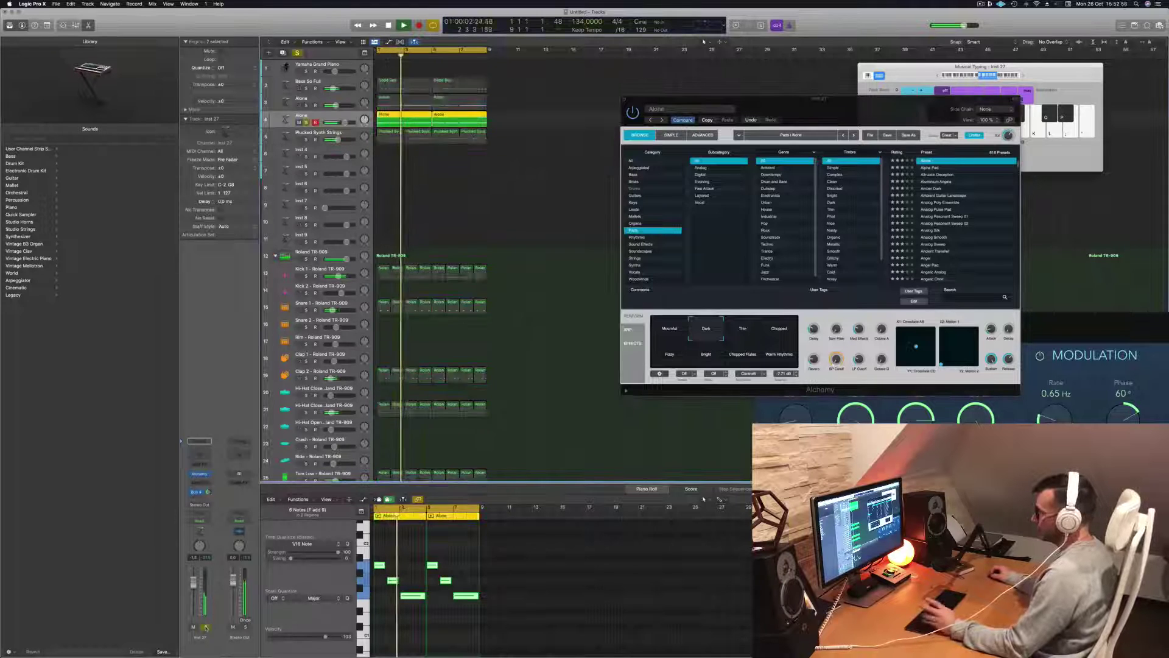
pyautogui.click(206, 628)
pyautogui.click(741, 333)
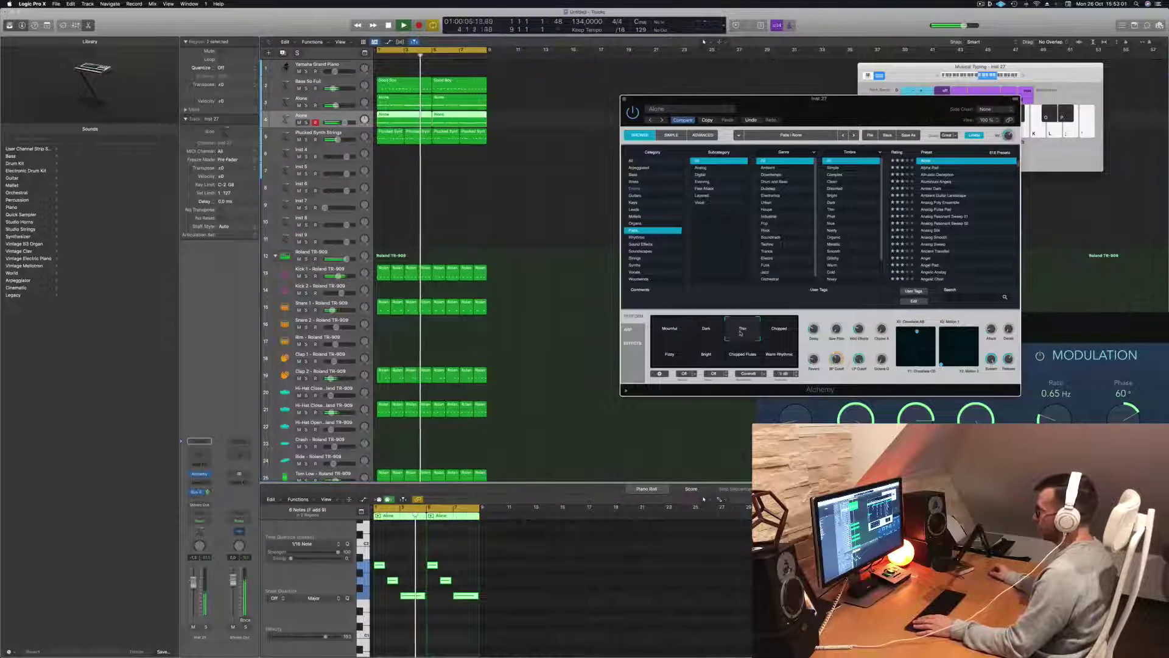
pyautogui.click(706, 352)
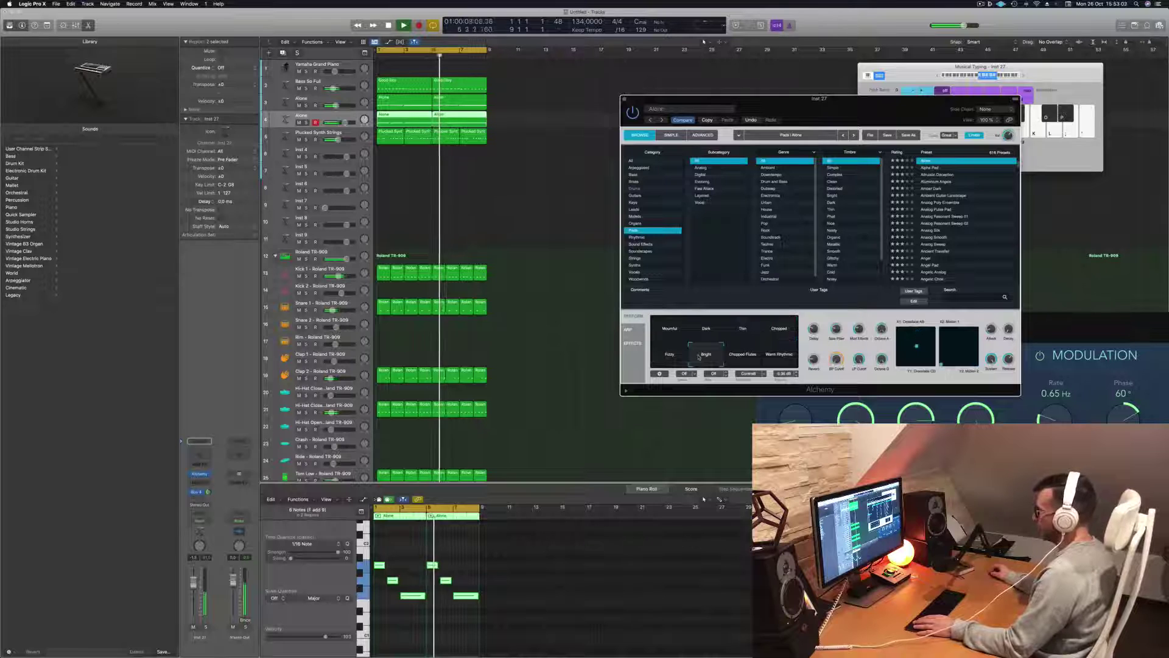
pyautogui.click(742, 358)
pyautogui.click(788, 359)
pyautogui.click(669, 330)
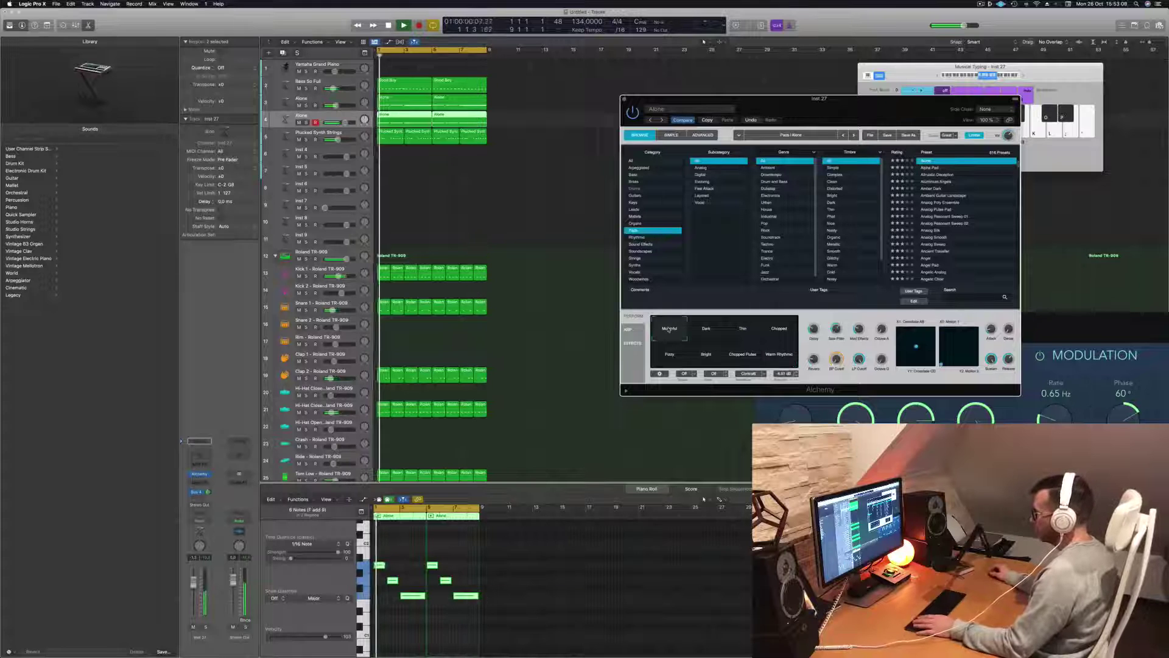
# Step: Listen to the duplicated pad with its original snapshot and close its Alchemy window
pyautogui.press('space')
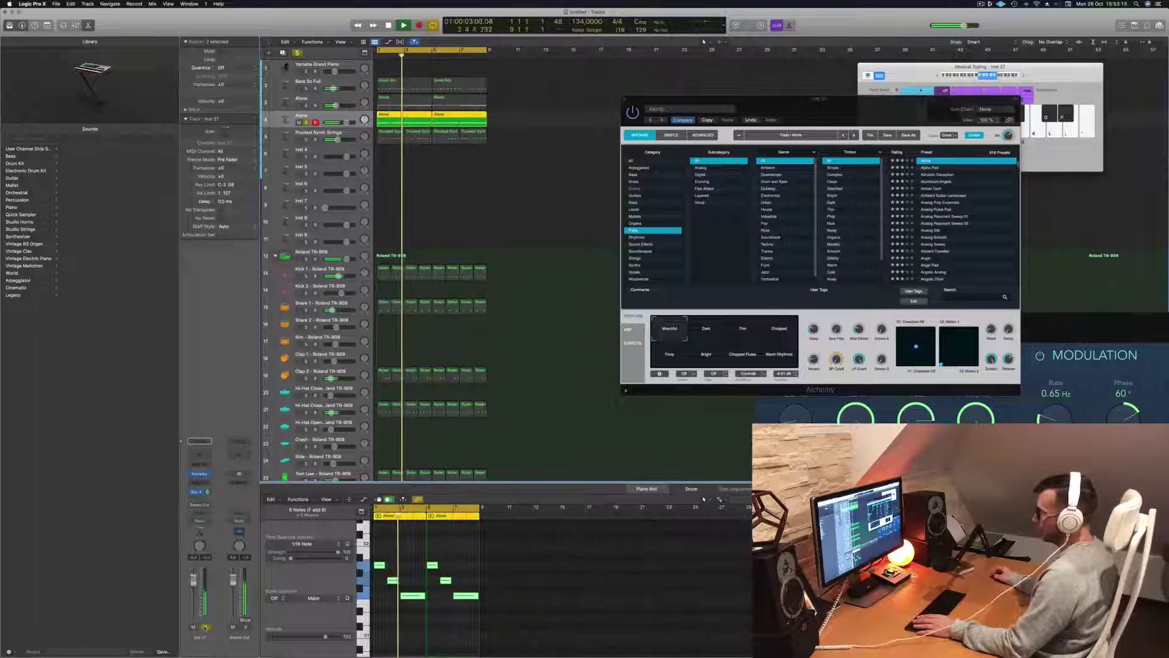
pyautogui.moveTo(823, 101); pyautogui.dragTo(686, 129)
pyautogui.click(487, 127)
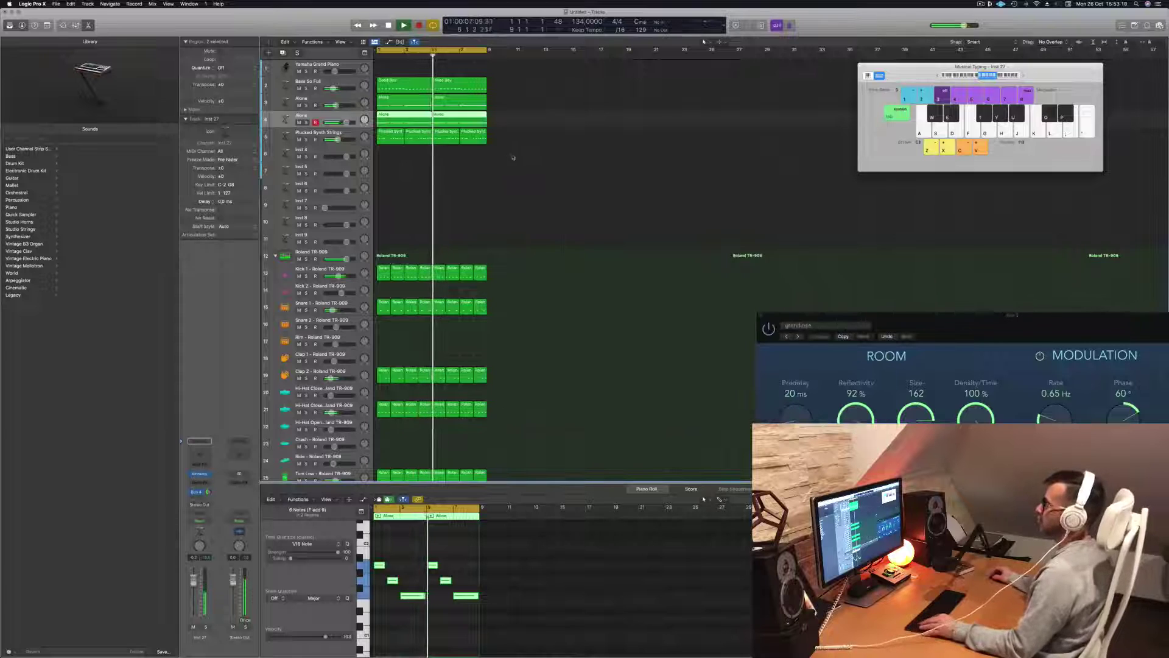
# Step: Repeat all regions of the eight-bar loop three times so the arrangement extends to bar 33
pyautogui.press('super+Up')
pyautogui.press('super+Up')
pyautogui.press('super+Down')
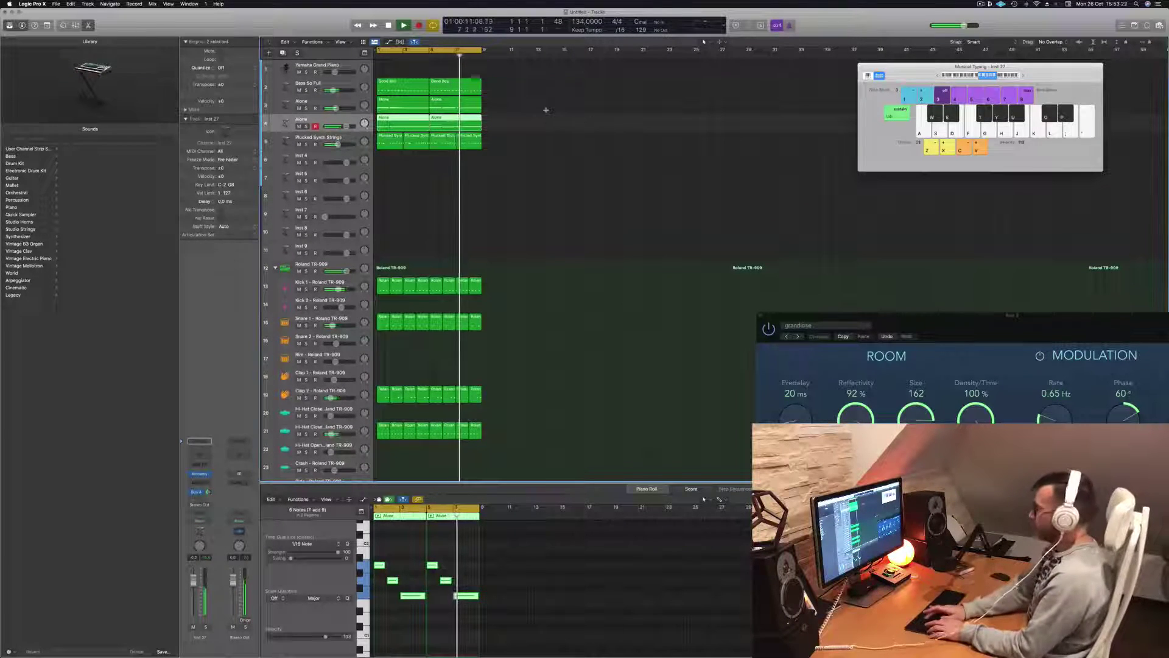
pyautogui.press('super+r')
pyautogui.press('super+r')
pyautogui.press('super+r')
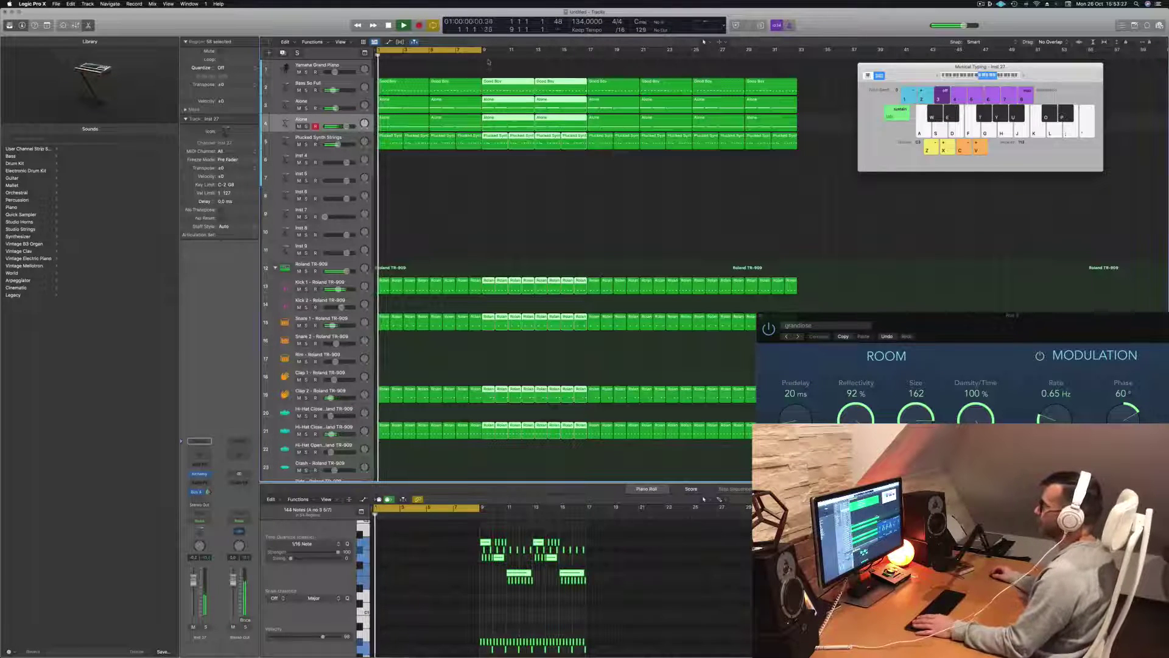
# Step: Extend the cycle range to bar 33, deselect the regions and play from the start
pyautogui.moveTo(482, 50); pyautogui.dragTo(798, 51)
pyautogui.click(536, 222)
pyautogui.press('Return')
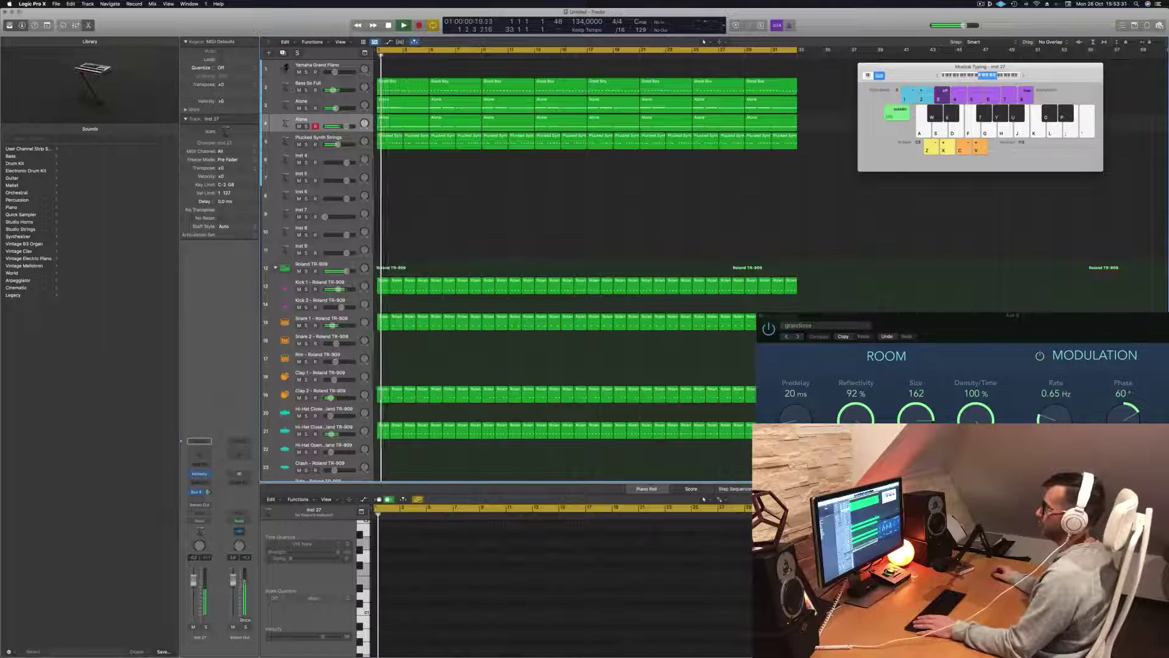
# Step: Record a piano melody on the Yamaha Grand Piano track with Musical Typing, from about bar 8 to bar 21
pyautogui.click(347, 67)
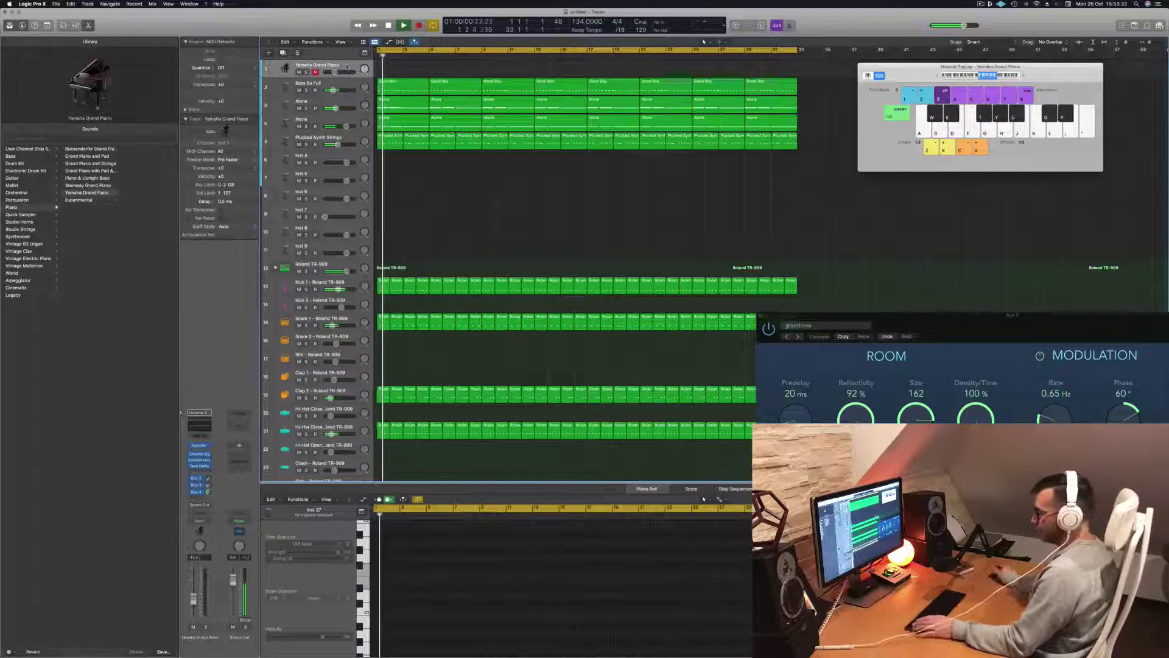
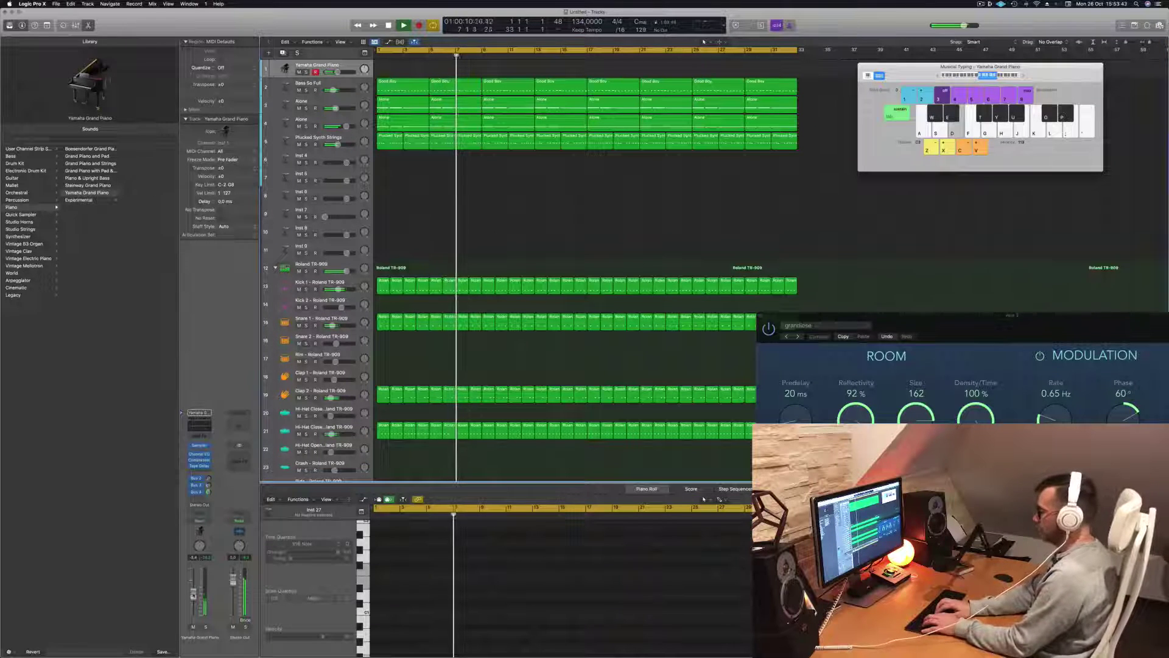
pyautogui.press('r')
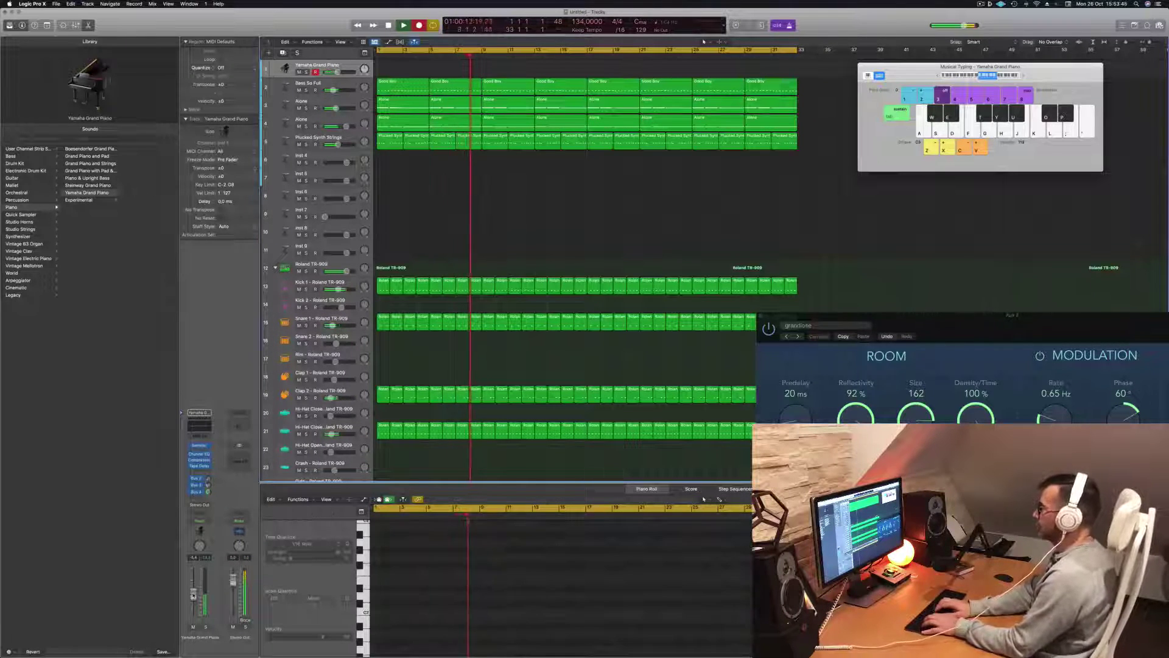
pyautogui.press('d')
pyautogui.press('d')
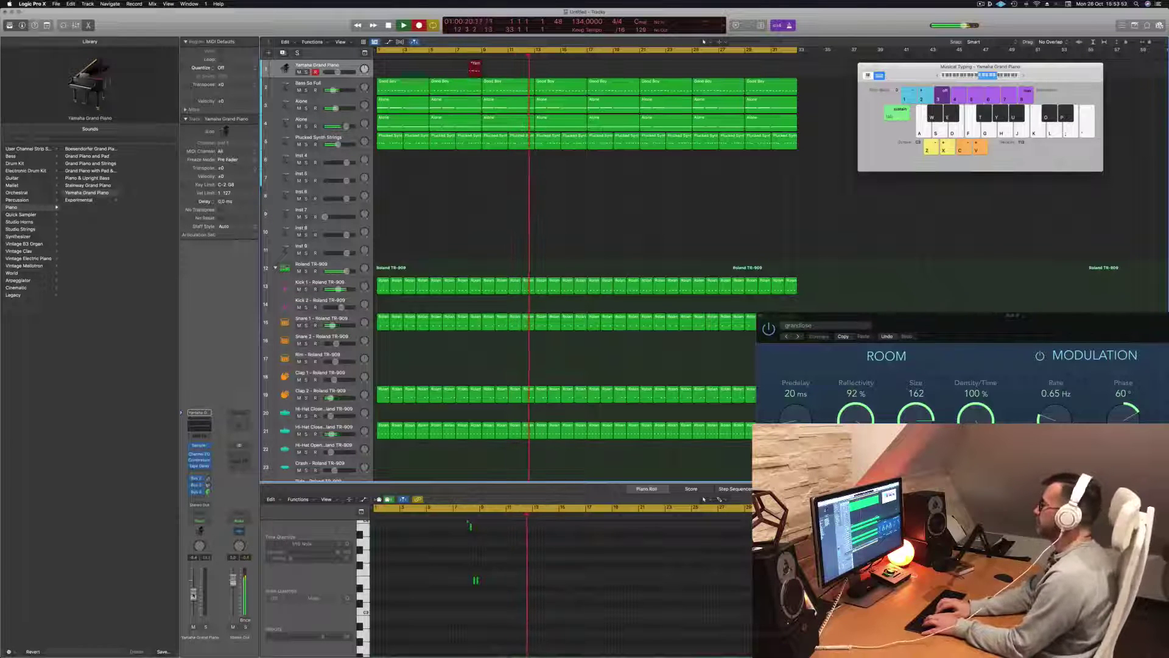
pyautogui.press('k')
pyautogui.press('d')
pyautogui.press('k')
pyautogui.press('j')
pyautogui.press('d')
pyautogui.press('a')
pyautogui.press('k')
pyautogui.press('j')
pyautogui.press('d')
pyautogui.press('s')
pyautogui.press('k')
pyautogui.press('j')
pyautogui.press('d')
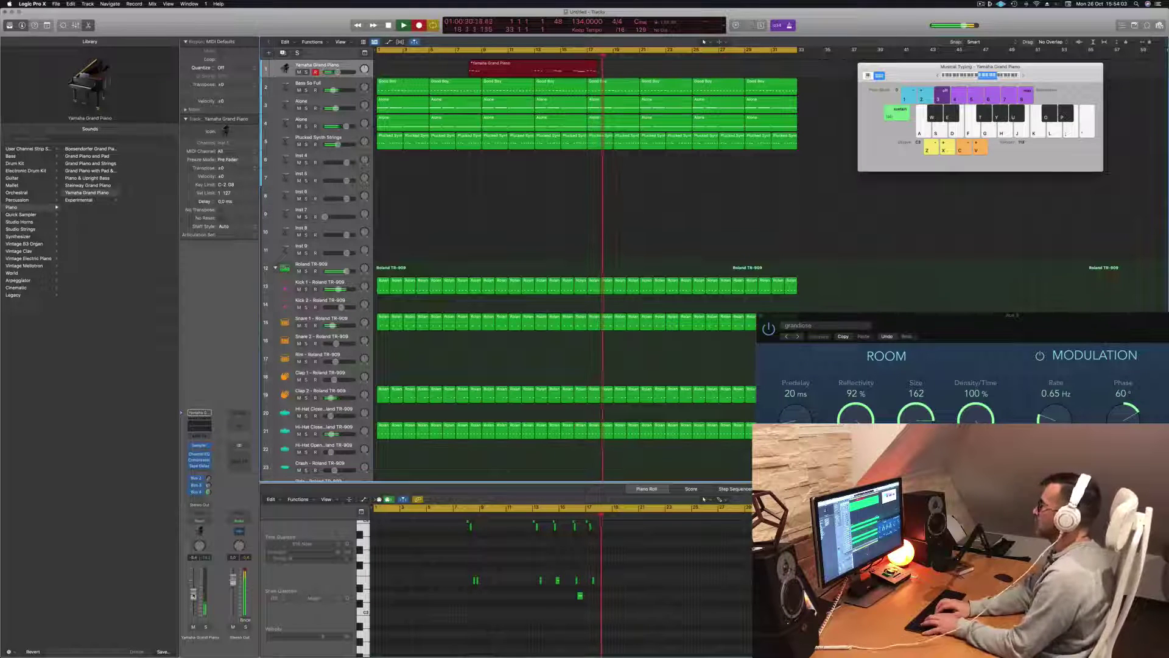
pyautogui.press('k')
pyautogui.press('a')
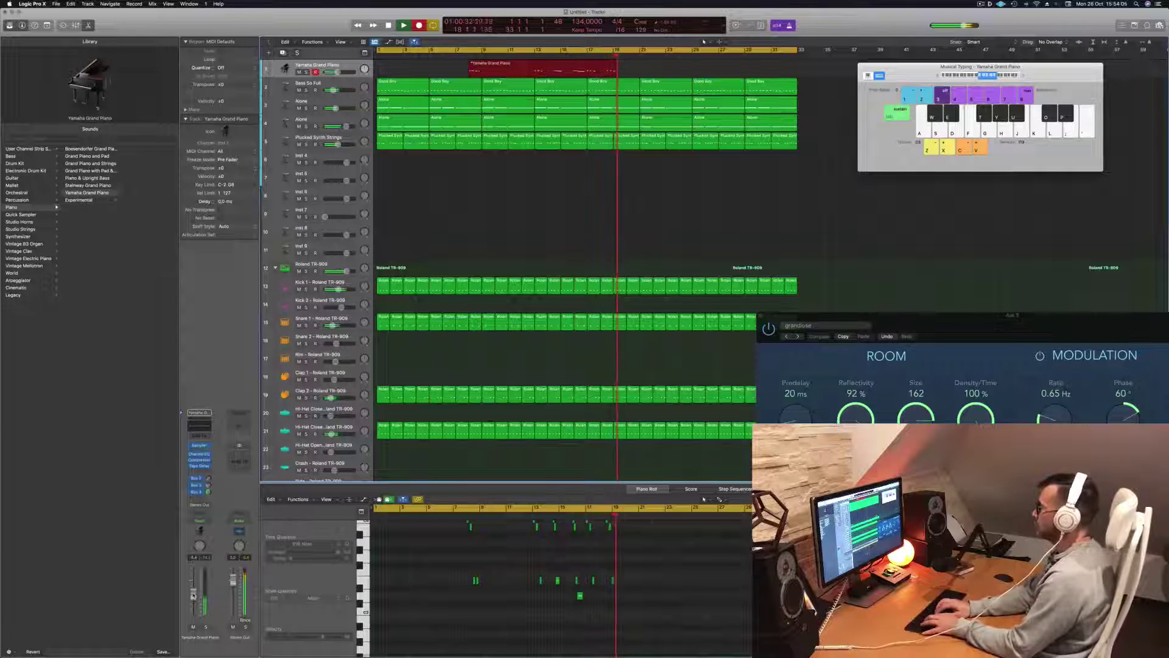
pyautogui.press('k')
pyautogui.press('j')
pyautogui.press('d')
pyautogui.press('s')
pyautogui.press('d')
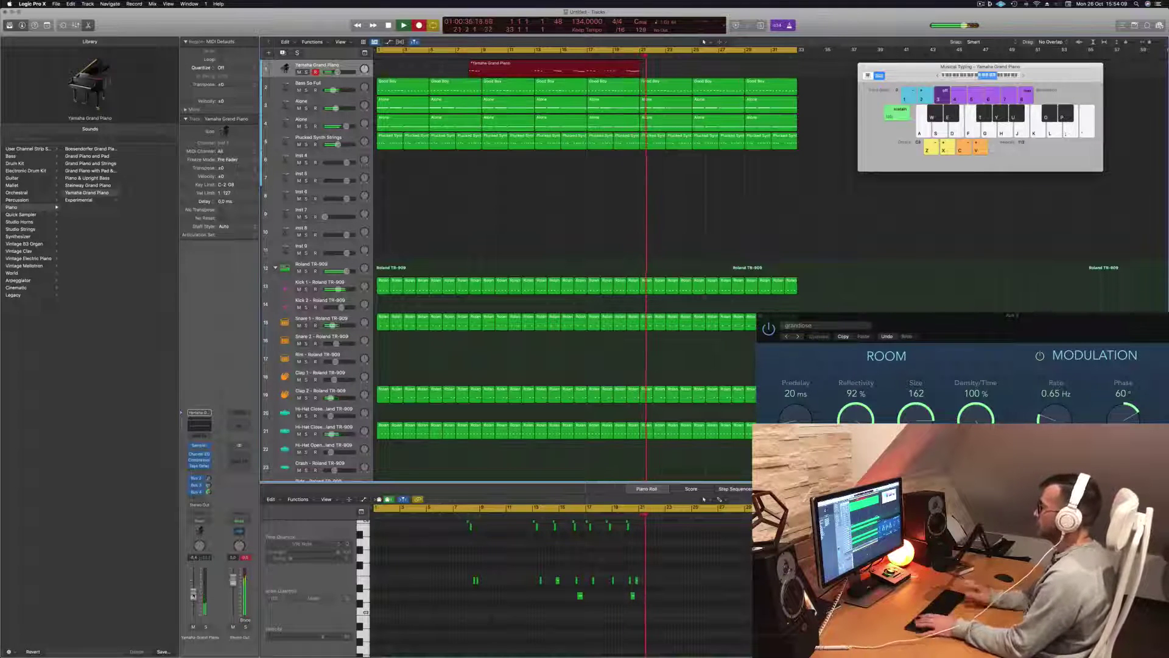
pyautogui.press('space')
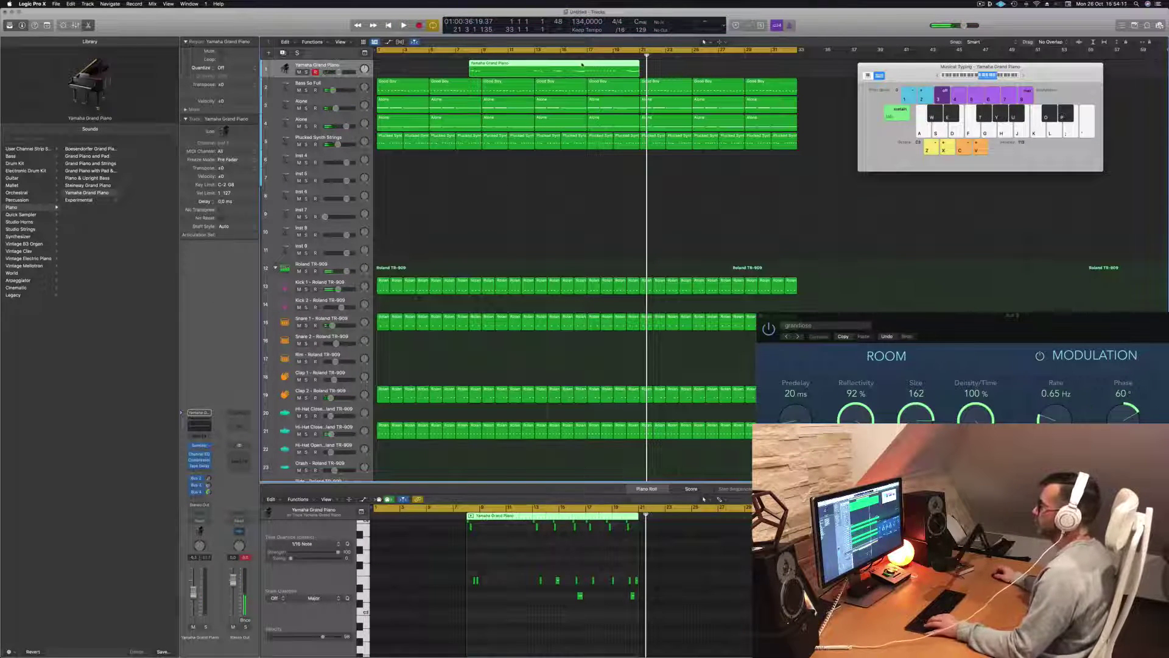
# Step: Split the piano recording at bar 17, move the second piece to bar 1 and play it
pyautogui.press('super+t')
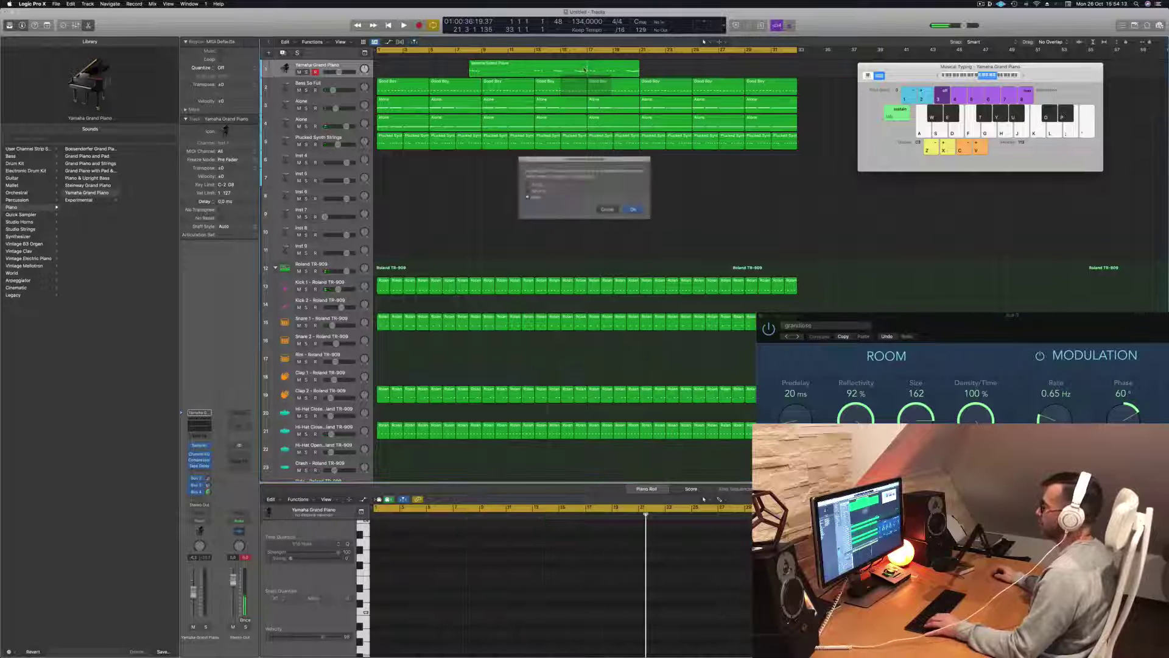
pyautogui.click(636, 211)
pyautogui.moveTo(614, 71); pyautogui.dragTo(404, 72)
pyautogui.press('space')
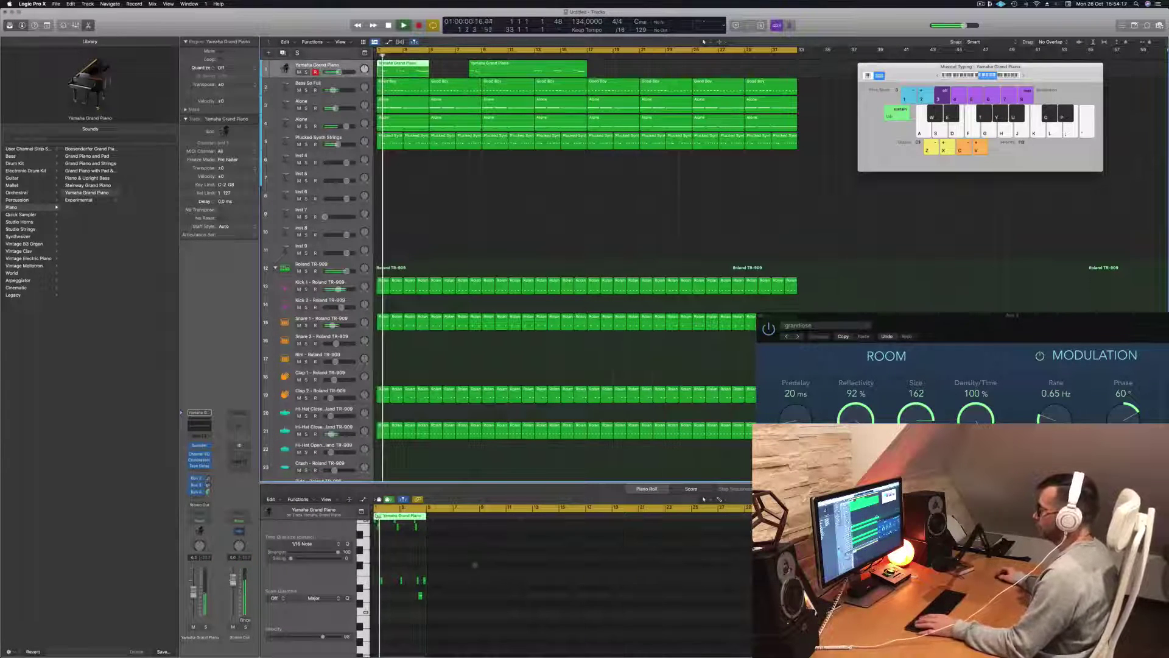
# Step: Examine the moved piano region's notes in the piano roll while playing the arrangement from the start
pyautogui.scroll(5, 427, 567)
pyautogui.scroll(-3, 427, 566)
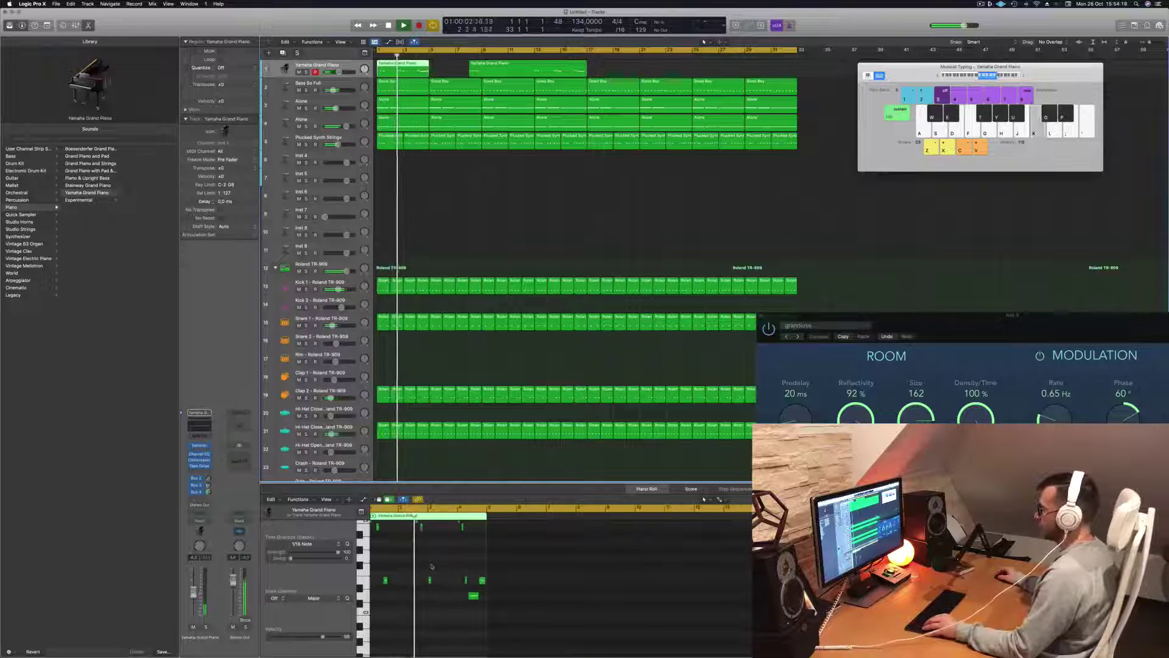
pyautogui.press('Return')
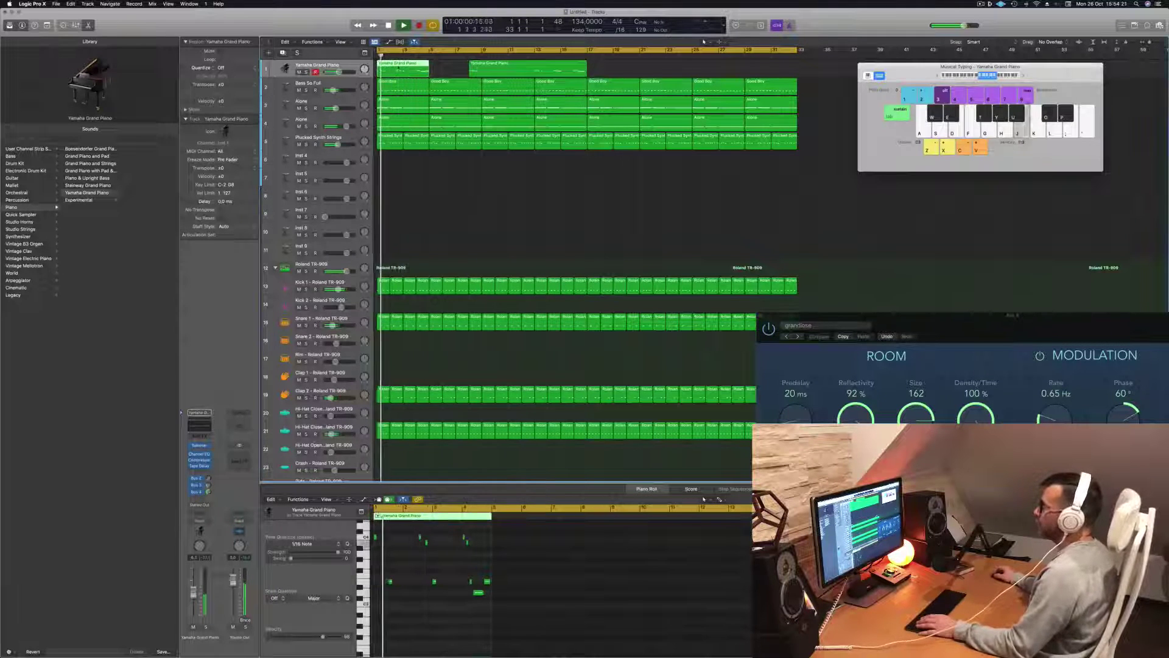
pyautogui.press('e')
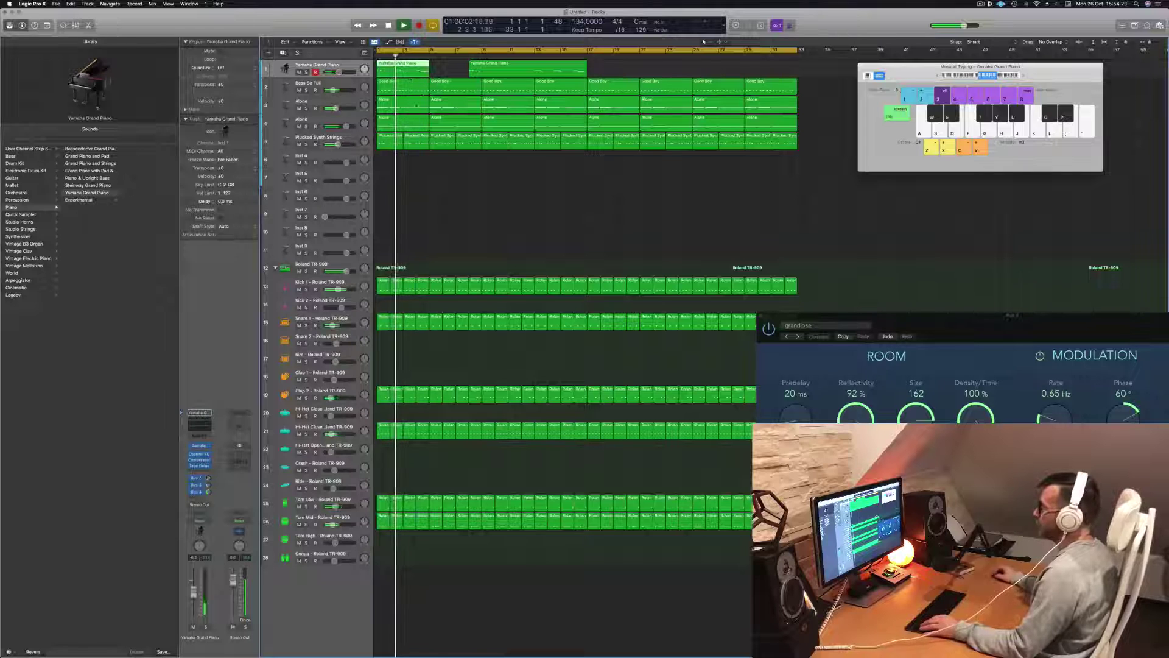
pyautogui.press('e')
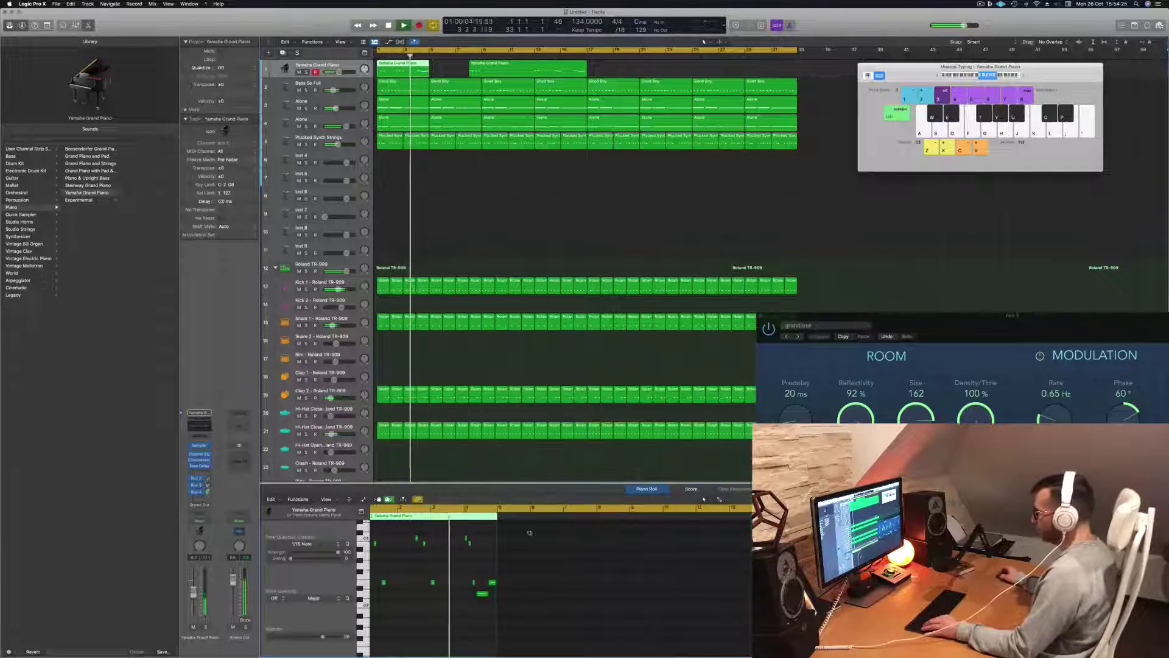
pyautogui.press('space')
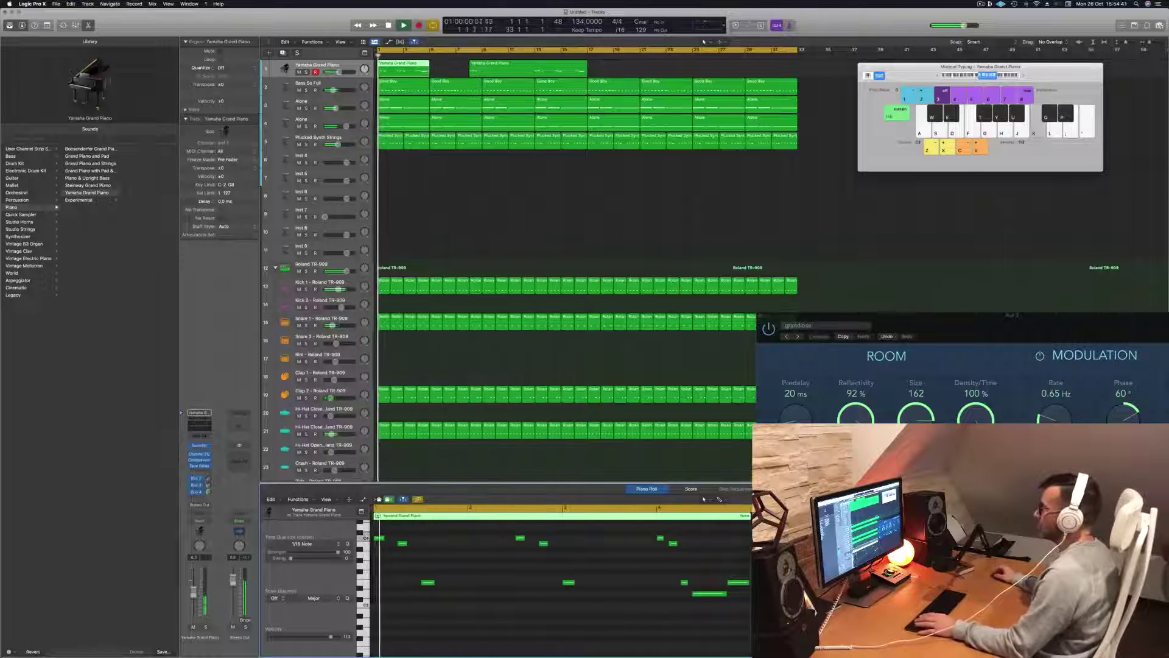
# Step: Move the leftover piano recording to about bar 27 and copy the first piano region to bar 5
pyautogui.moveTo(528, 69); pyautogui.dragTo(778, 68)
pyautogui.moveTo(402, 69); pyautogui.dragTo(452, 70)
pyautogui.press('super+Left')
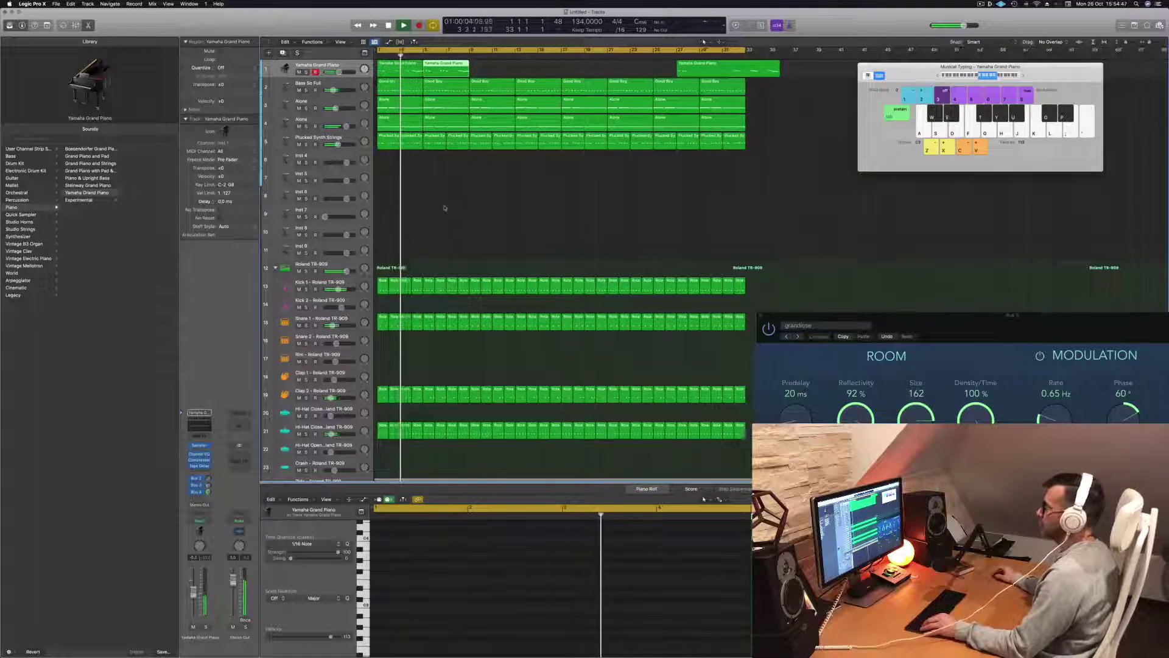
# Step: Play the piano part from the start and delete the leftover piano recording near bar 27
pyautogui.scroll(-1, 445, 210)
pyautogui.scroll(2, 438, 209)
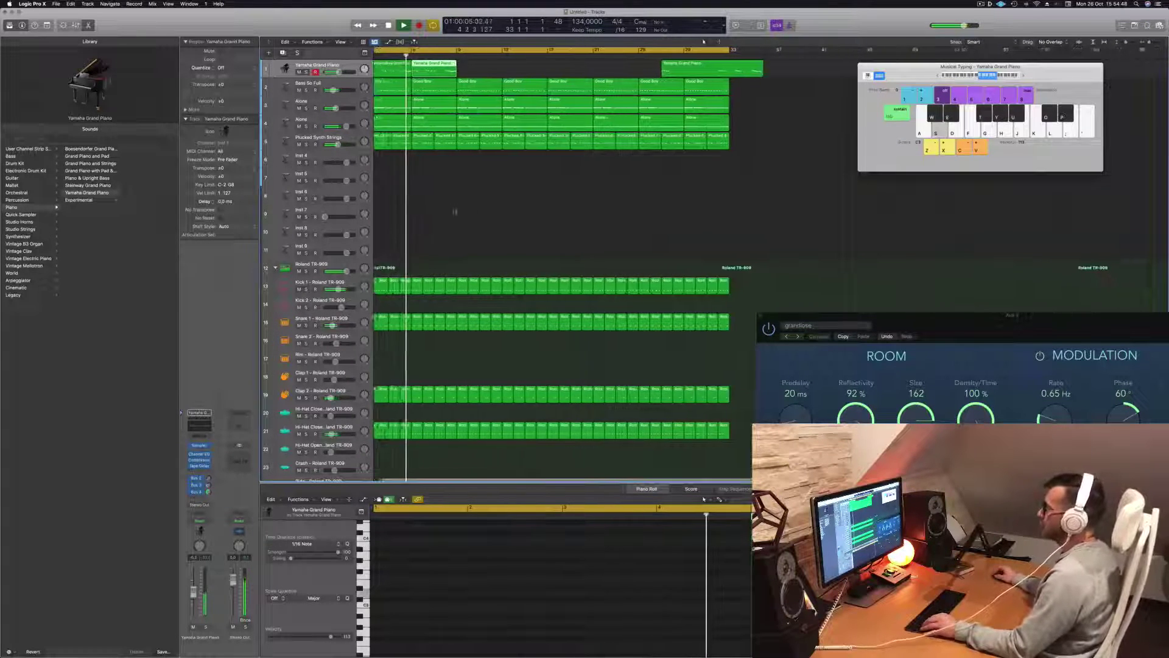
pyautogui.scroll(-2, 486, 213)
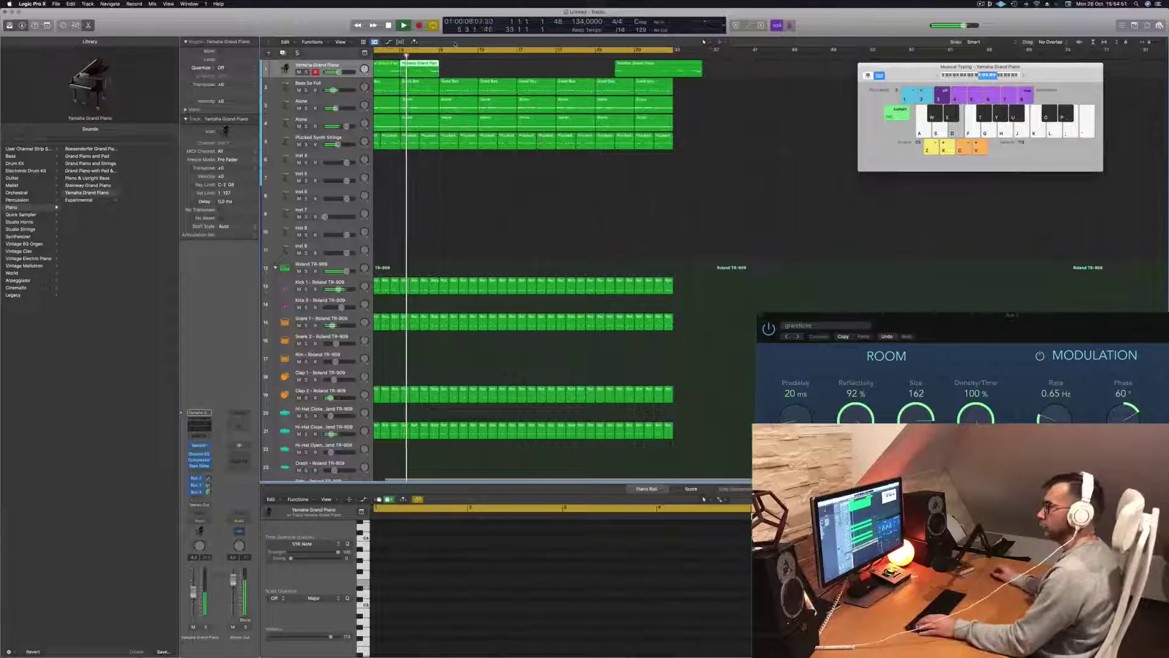
pyautogui.scroll(-1, 481, 212)
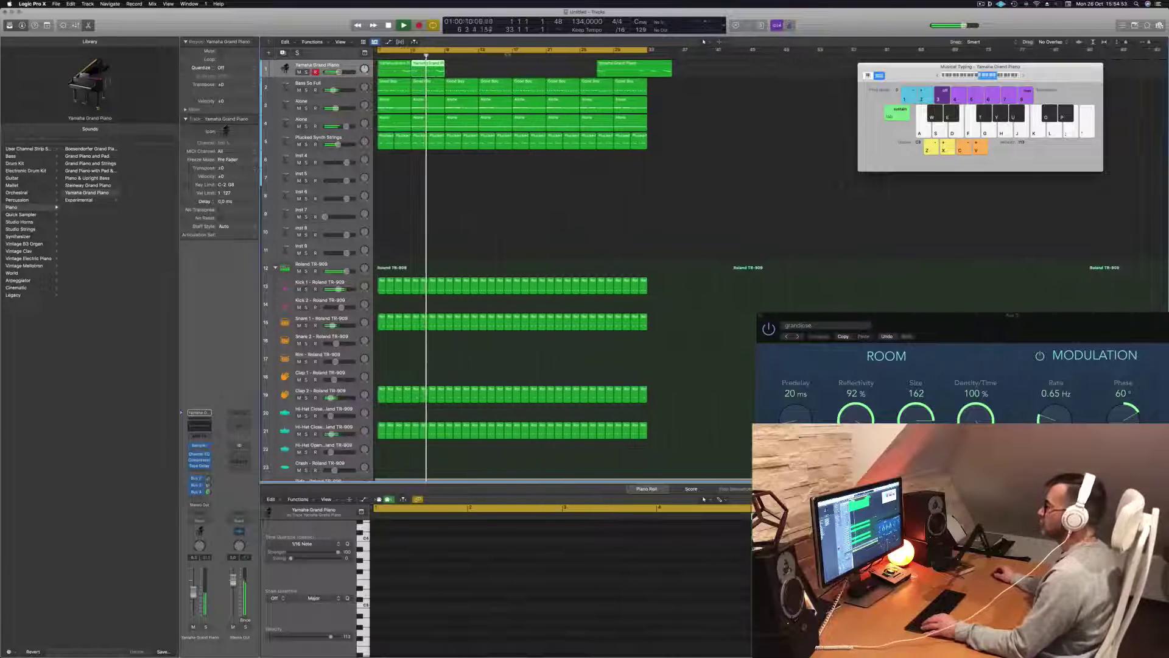
pyautogui.click(342, 65)
pyautogui.press('space')
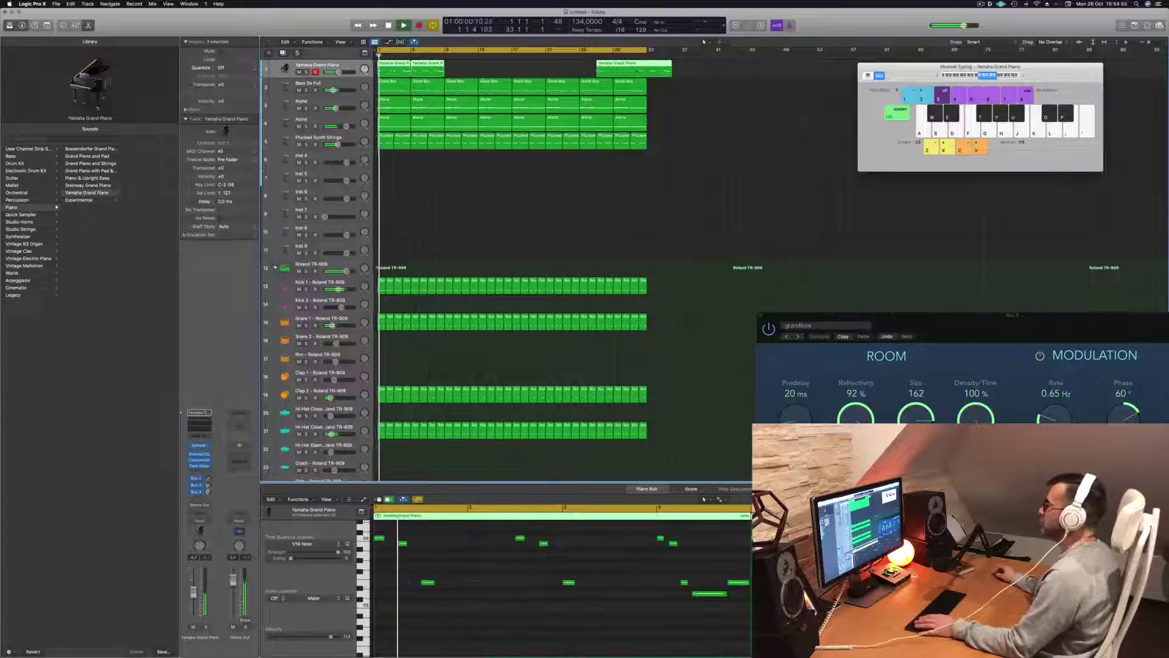
pyautogui.click(668, 71)
pyautogui.press('Delete')
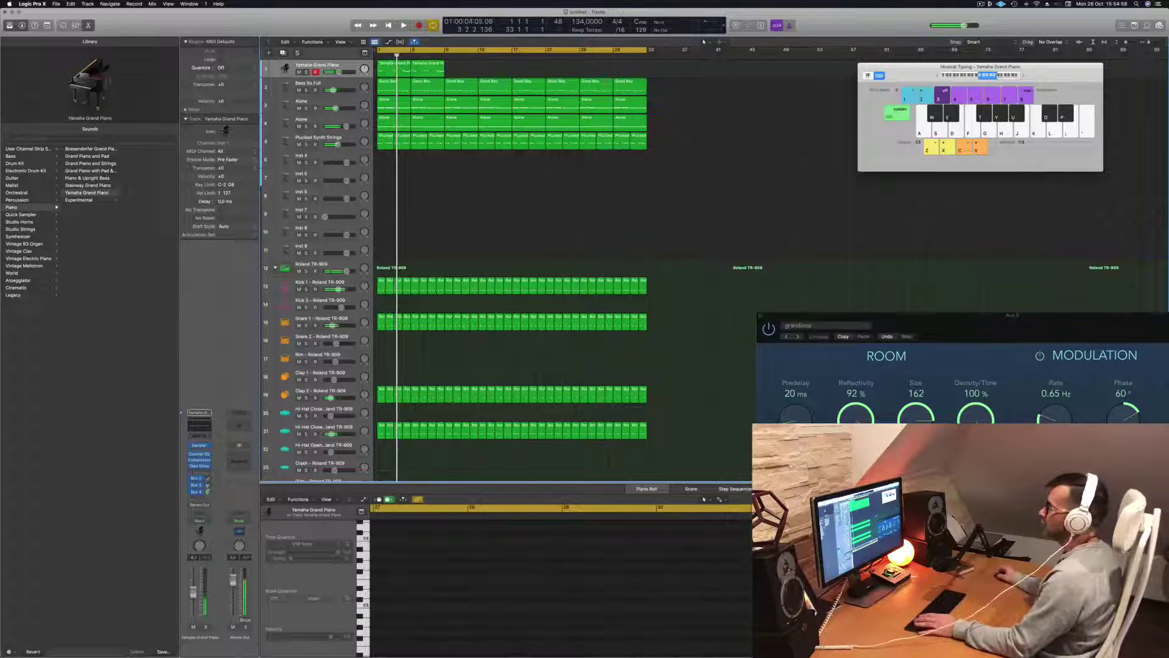
# Step: Copy the two piano regions along the Yamaha Grand Piano track until the part fills the arrangement to bar 33
pyautogui.click(327, 282)
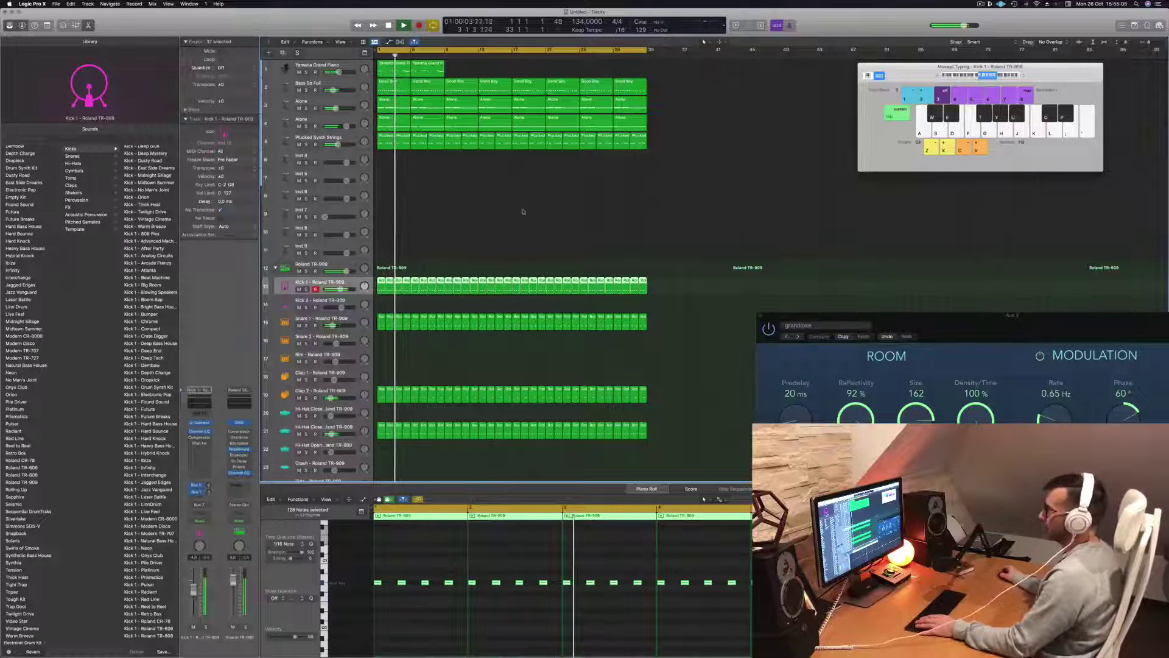
pyautogui.click(424, 234)
pyautogui.click(349, 68)
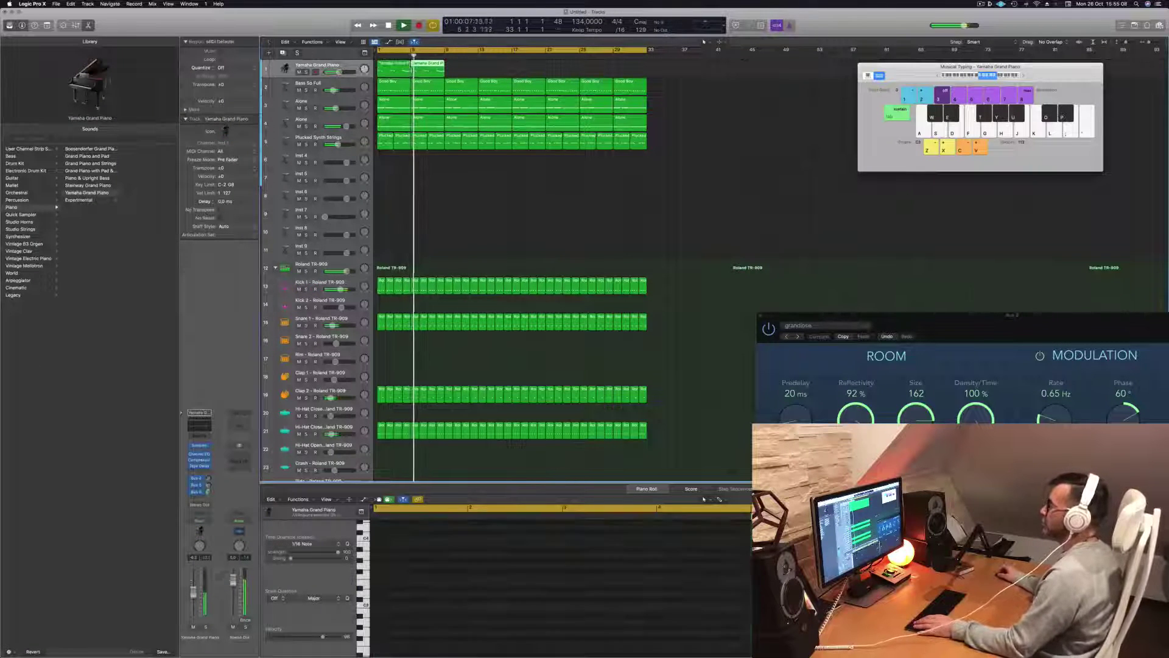
pyautogui.moveTo(394, 65); pyautogui.dragTo(531, 67)
pyautogui.click(462, 183)
pyautogui.click(350, 68)
pyautogui.scroll(2, 492, 206)
pyautogui.scroll(-2, 492, 207)
pyautogui.scroll(2, 493, 206)
pyautogui.scroll(3, 492, 207)
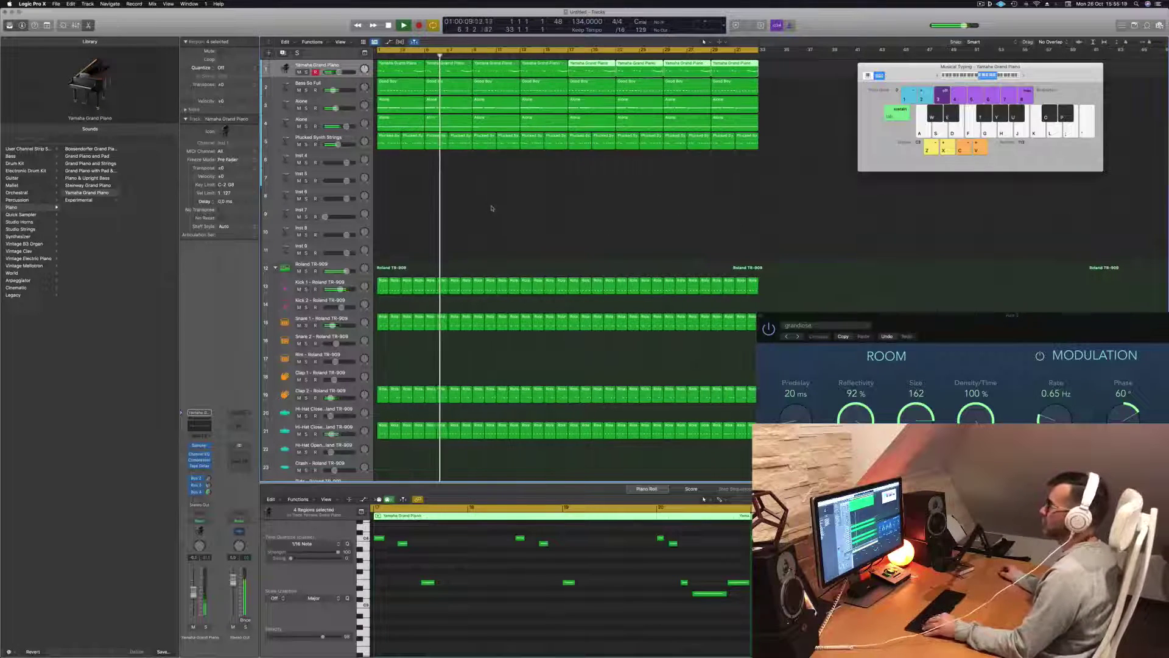
pyautogui.click(492, 208)
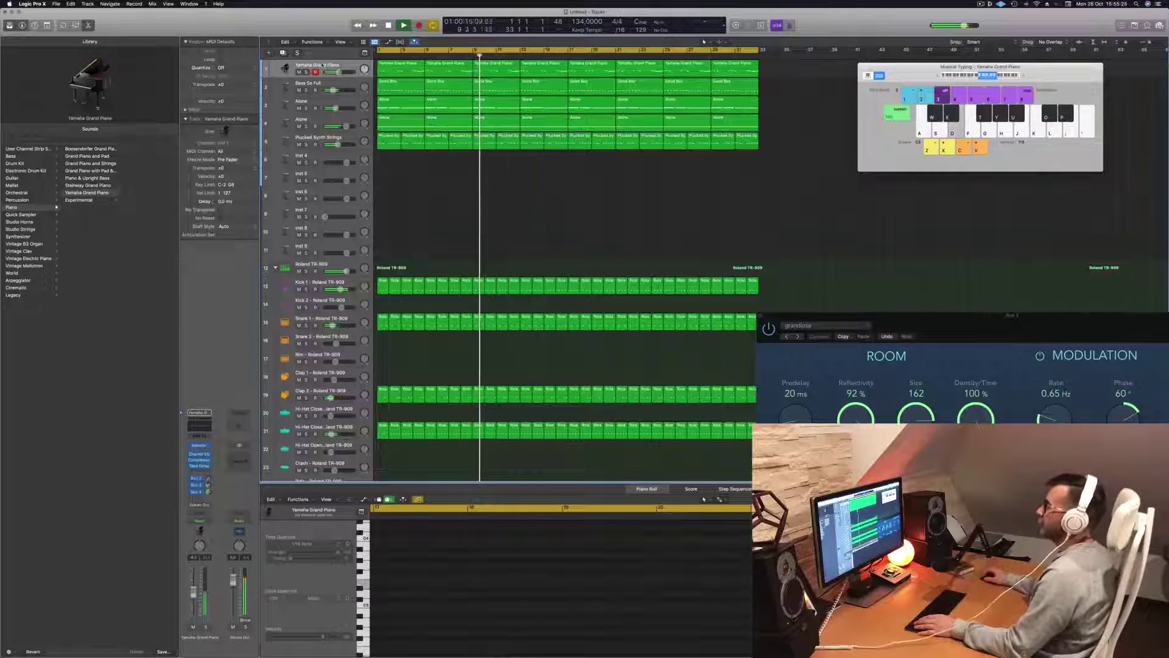
# Step: Duplicate the Yamaha Grand Piano track and shift the Musical Typing octave range for the new track
pyautogui.click(278, 66)
pyautogui.press('super+d')
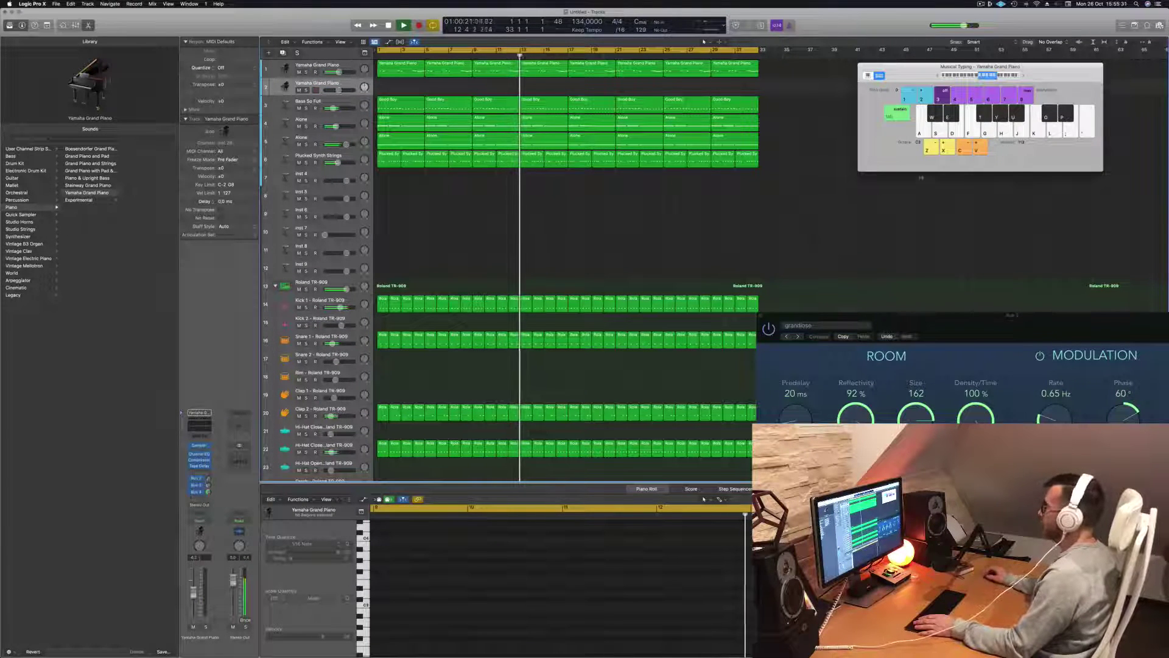
pyautogui.click(943, 75)
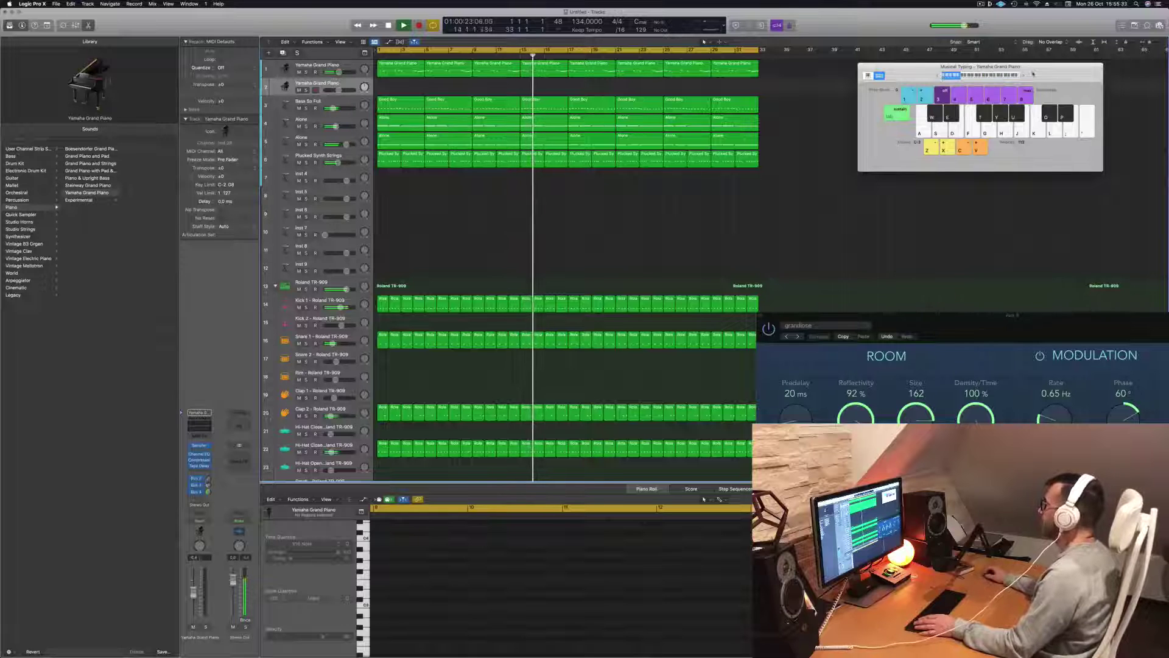
pyautogui.click(1025, 77)
pyautogui.press('z')
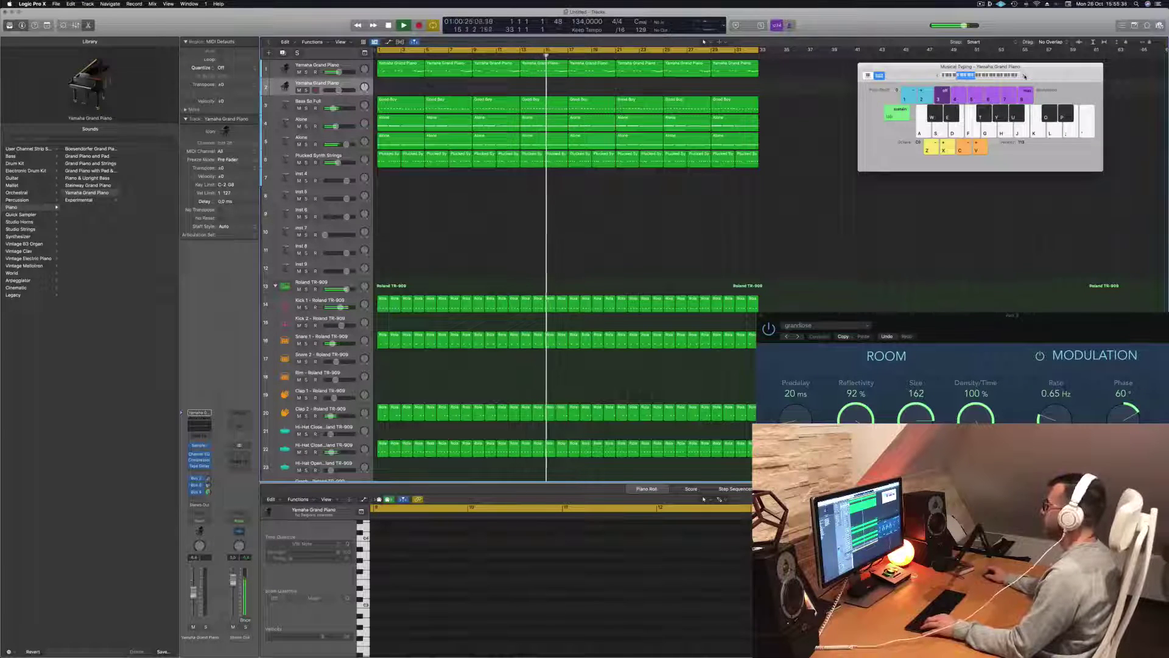
pyautogui.press('x')
# Step: Raise the Musical Typing octave step by step and try out melody notes on the second piano track during playback
pyautogui.press('d')
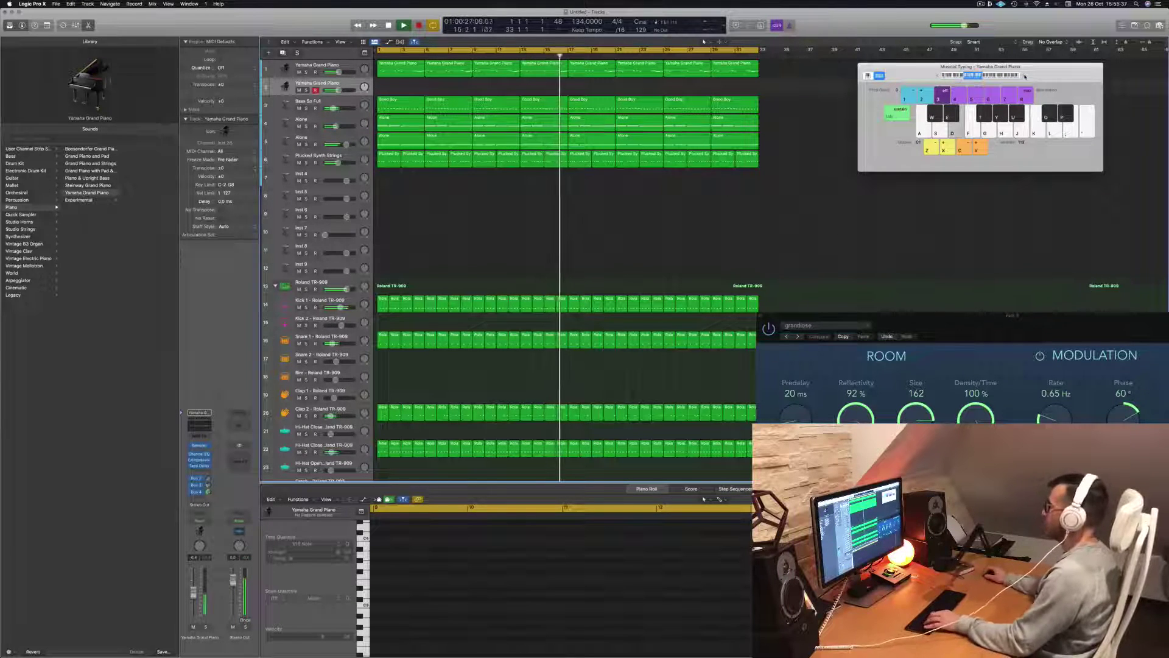
pyautogui.press('x')
pyautogui.press('g')
pyautogui.press('x')
pyautogui.press('h')
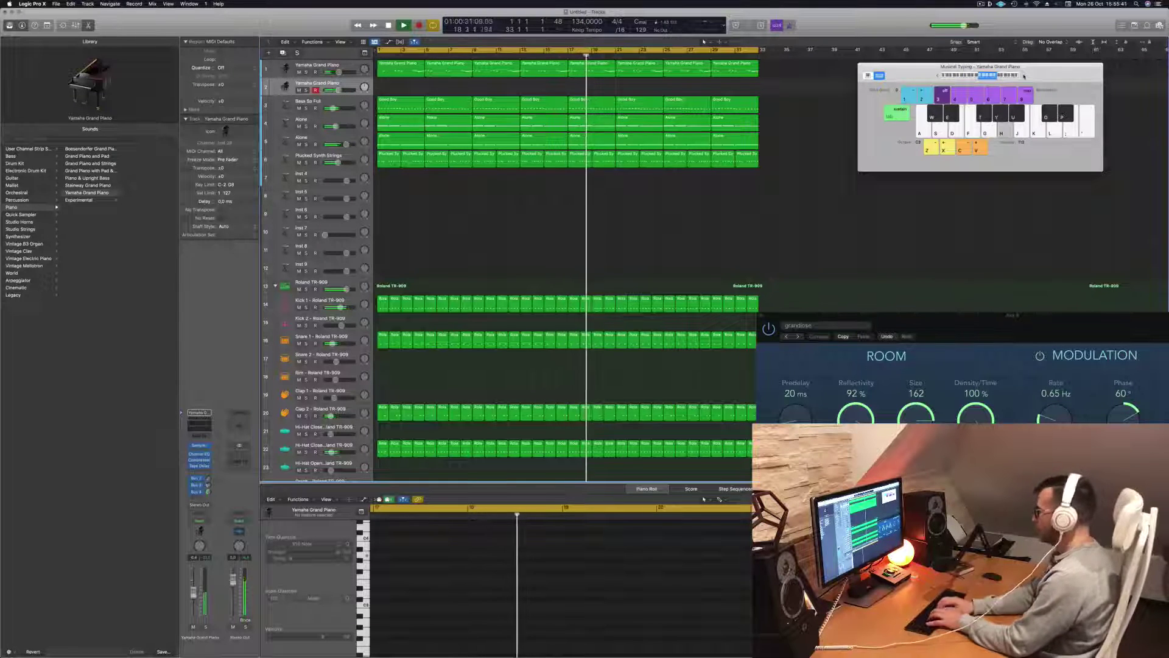
pyautogui.press('f')
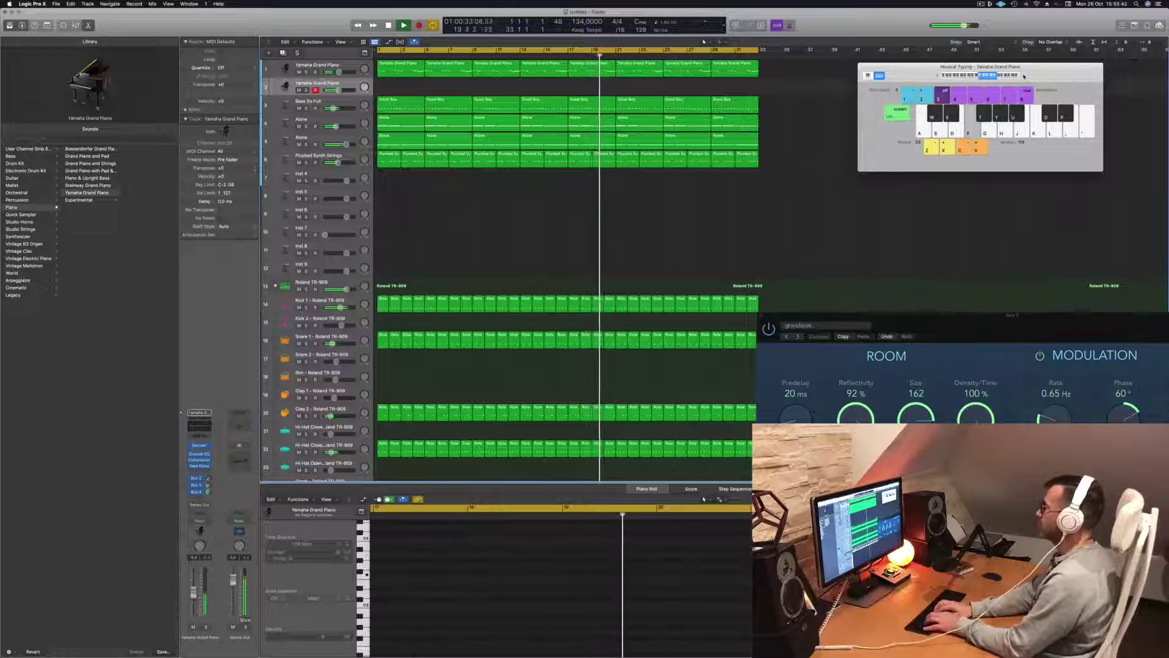
pyautogui.press('f')
pyautogui.press('s')
pyautogui.press('d')
pyautogui.press('k')
pyautogui.press('j')
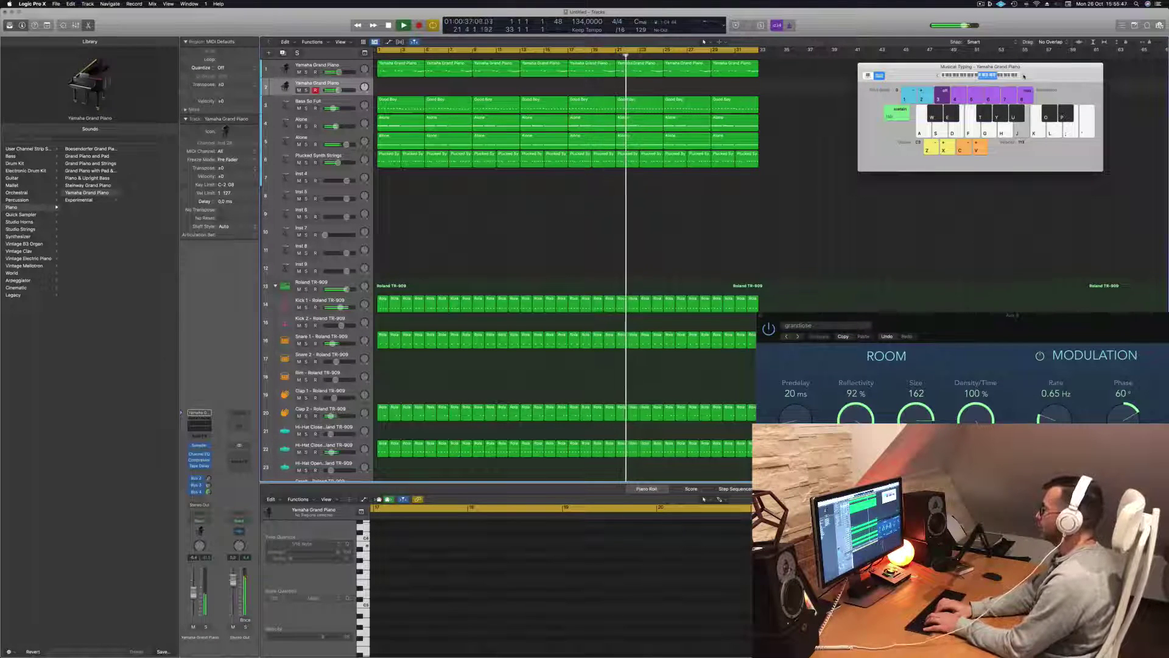
pyautogui.press('k')
pyautogui.press('j')
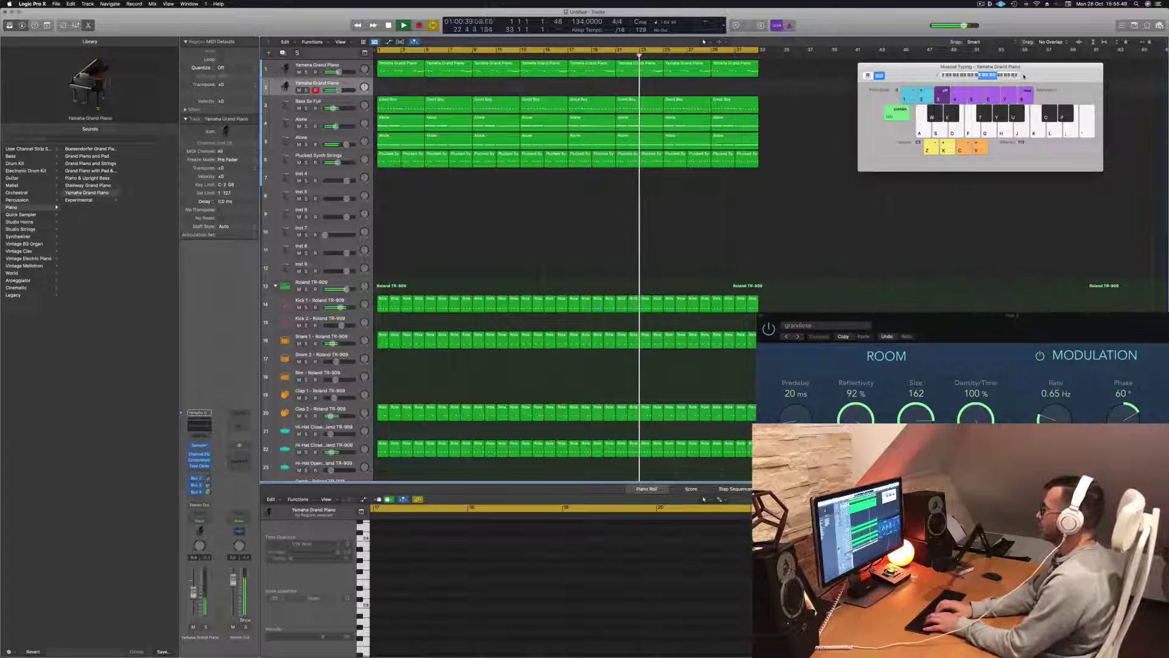
# Step: Lower the Musical Typing octave and rehearse a descending phrase and a repeated high note over the looping arrangement
pyautogui.press('j')
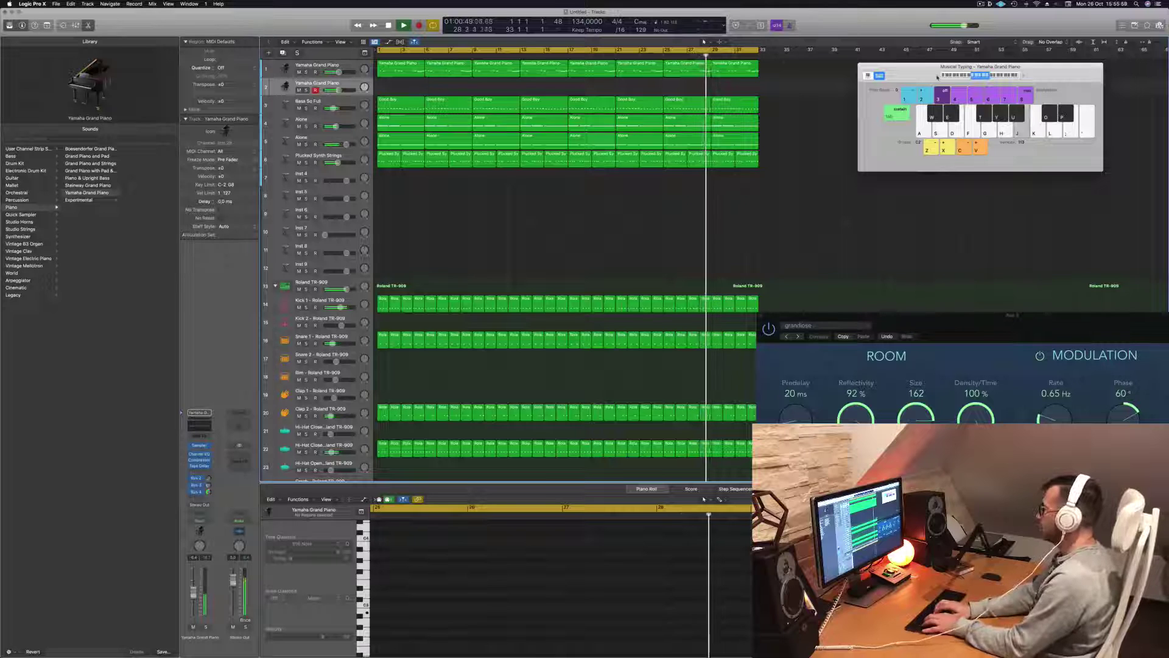
pyautogui.press('l')
pyautogui.press('k')
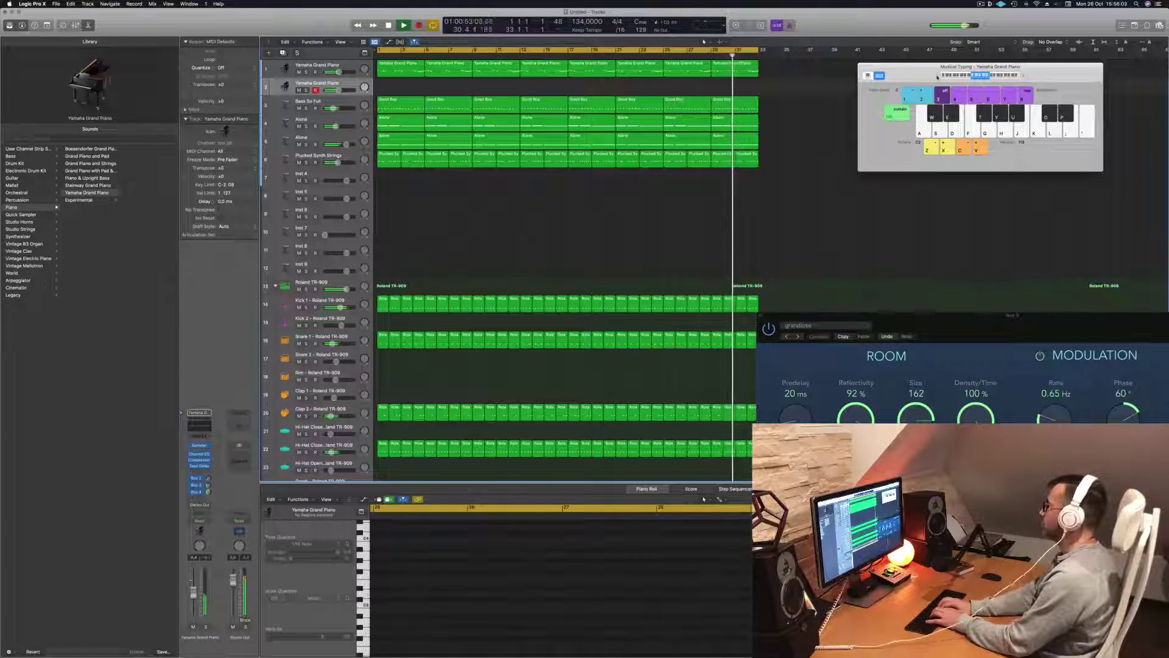
pyautogui.press('l')
pyautogui.press('k')
pyautogui.press('j')
pyautogui.press('h')
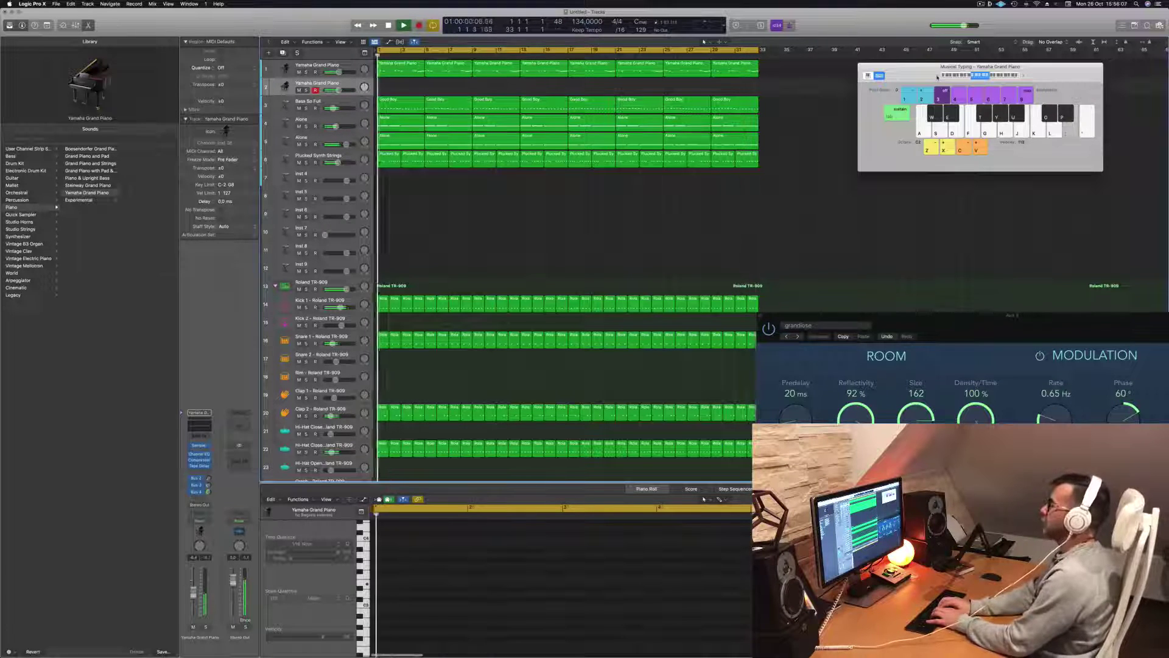
pyautogui.press(';')
pyautogui.press(';')
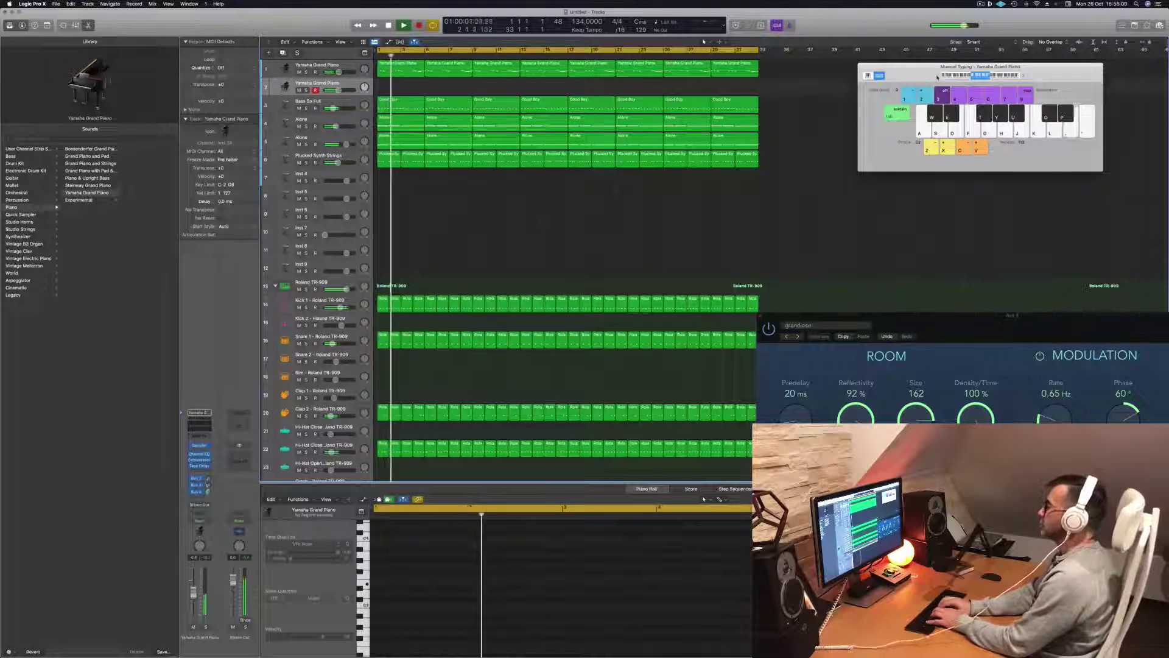
pyautogui.press(';')
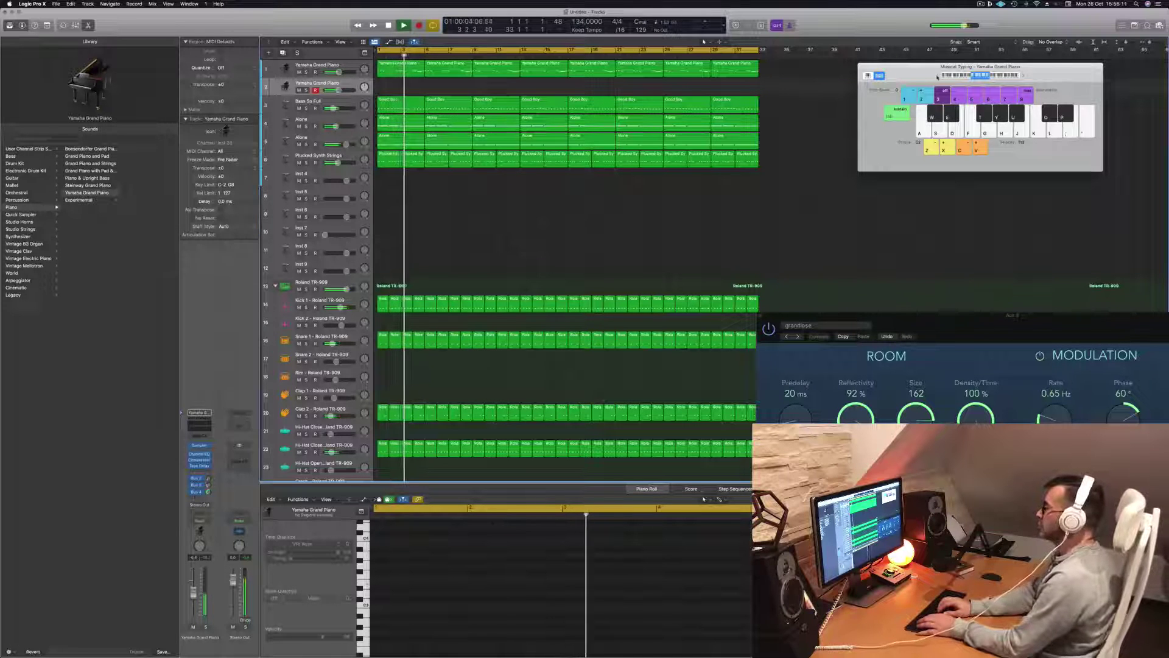
# Step: Record a steadily repeated piano note on the second piano track from about bar 4 to bar 12
pyautogui.press('r')
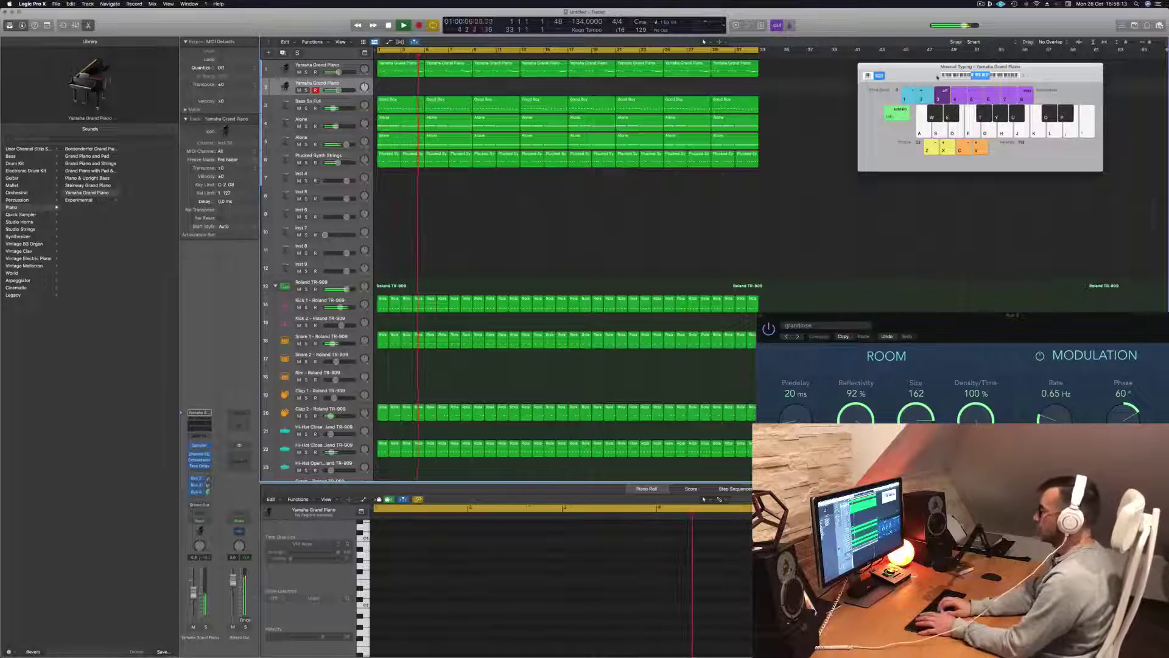
pyautogui.press('p')
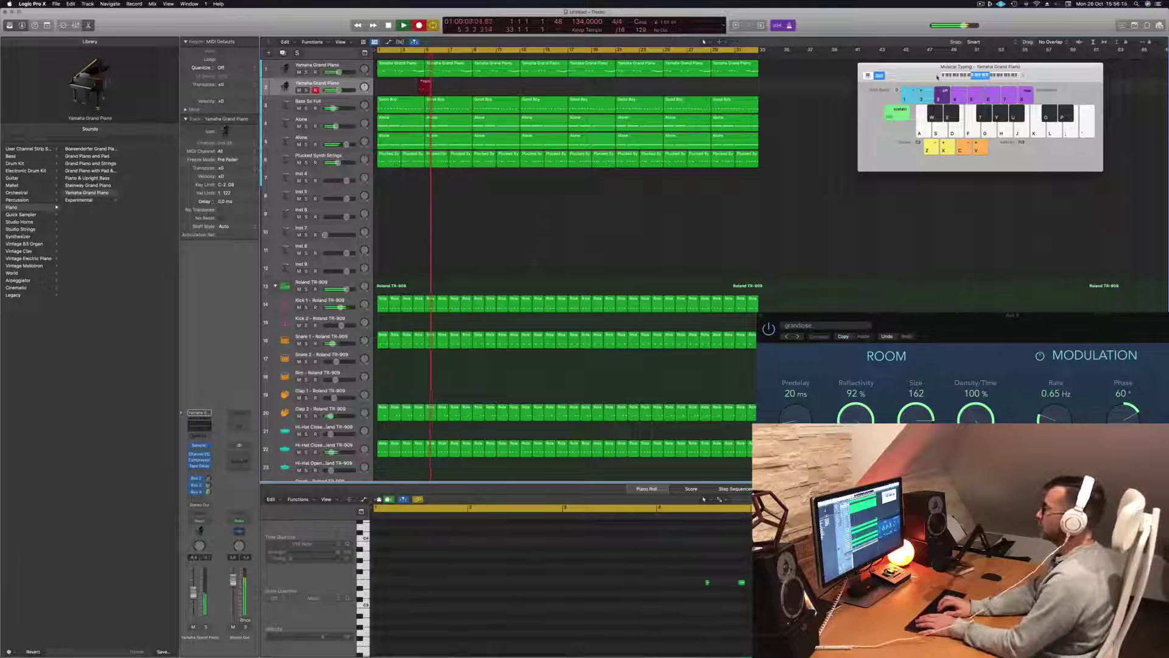
pyautogui.press('p')
pyautogui.press('p')
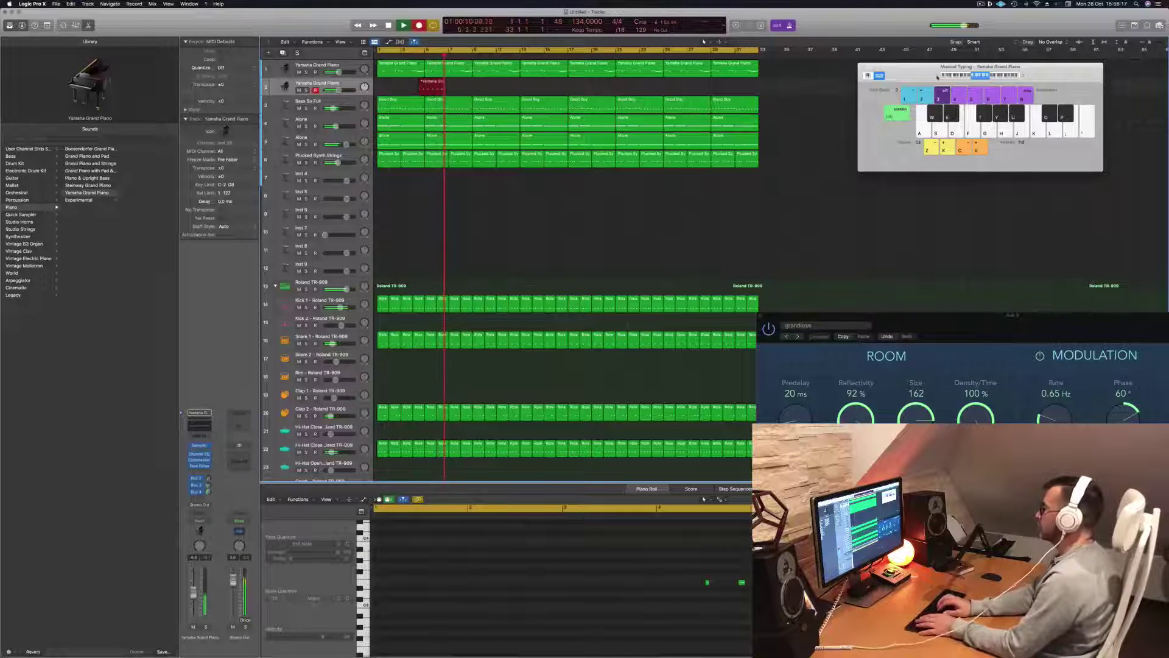
pyautogui.press('p')
pyautogui.press('p')
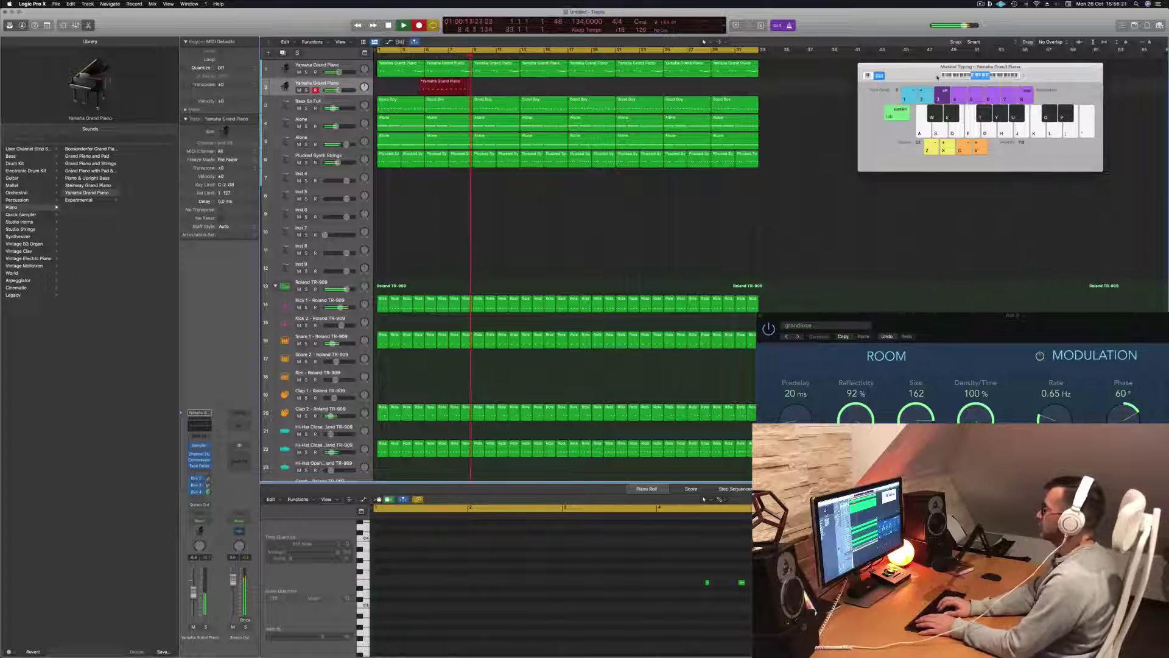
pyautogui.press(';')
pyautogui.press(';')
pyautogui.press(';')
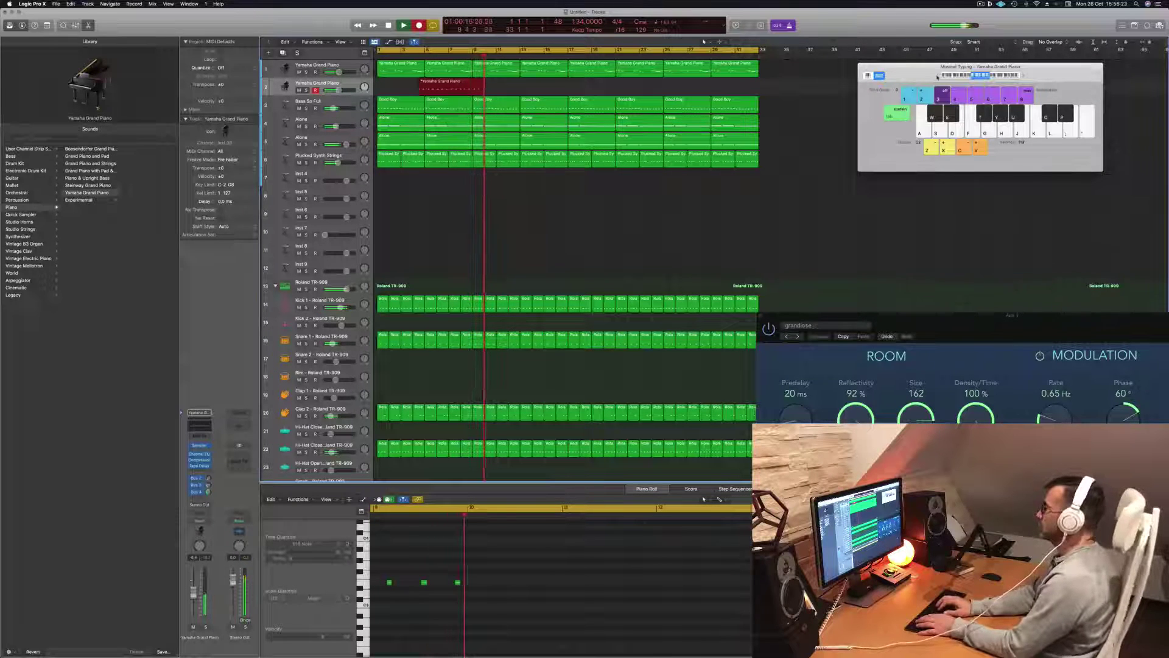
pyautogui.press('p')
pyautogui.press('p')
pyautogui.press('p')
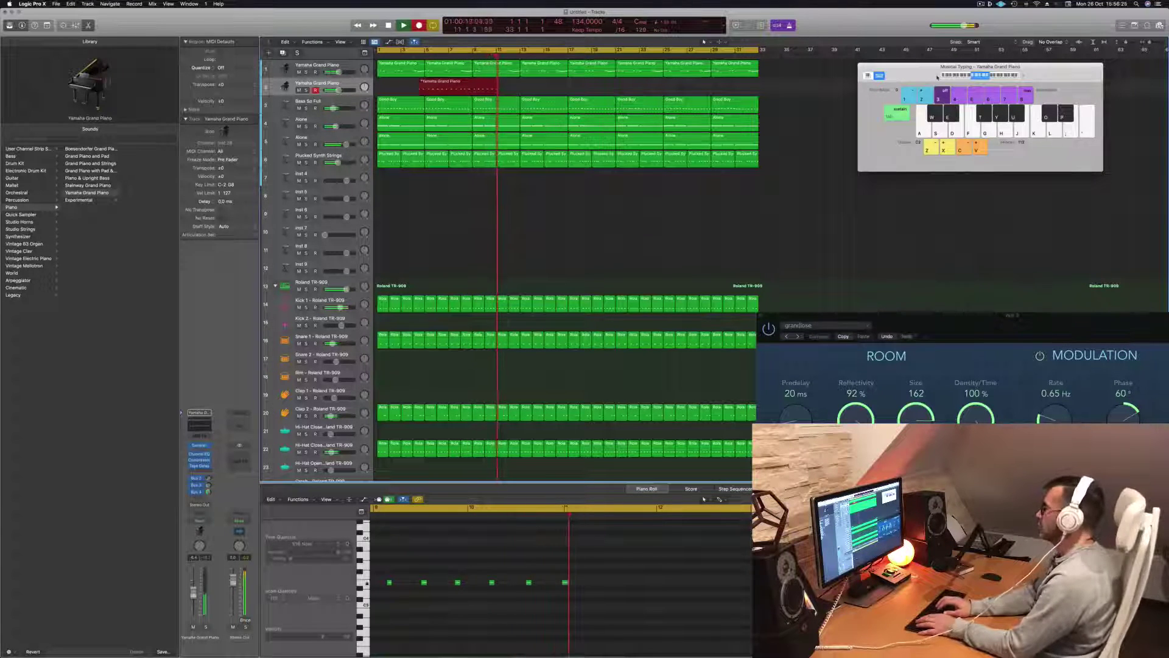
pyautogui.press('p')
pyautogui.press('p')
pyautogui.press('p')
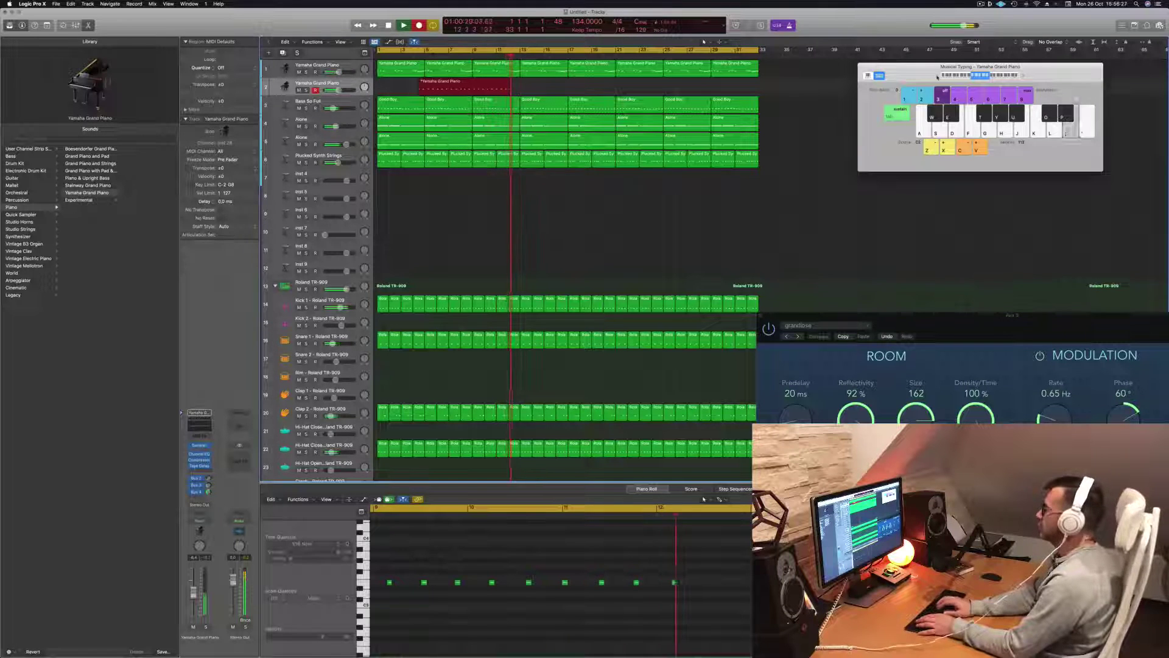
pyautogui.press('space')
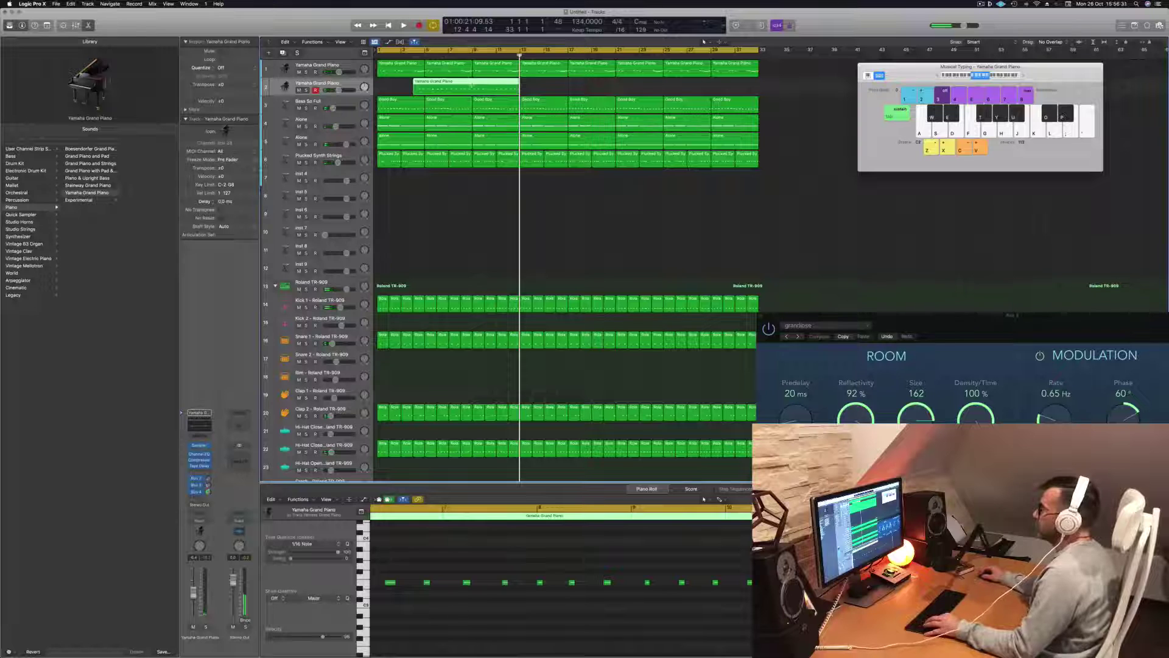
# Step: Split the new piano recording at bar 9, delete the first piece and move the four-bar remainder to bar 1
pyautogui.keyDown('super'); pyautogui.doubleClick(472, 85); pyautogui.keyUp('super')
pyautogui.click(455, 86)
pyautogui.press('Delete')
pyautogui.moveTo(493, 88); pyautogui.dragTo(397, 88)
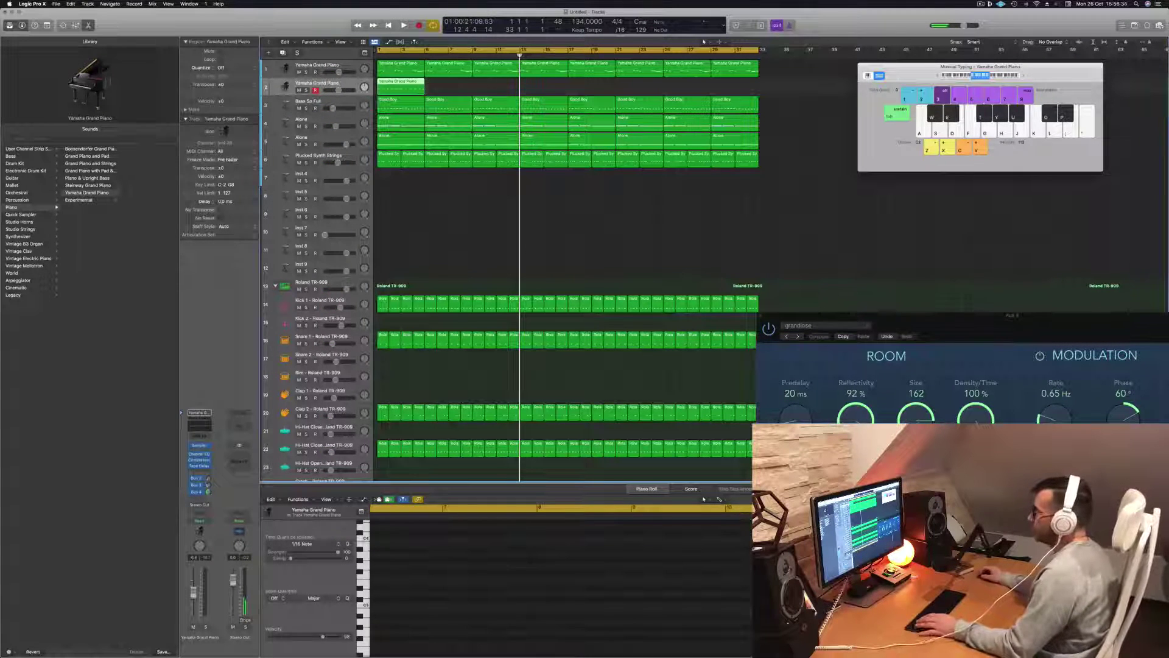
# Step: Align the four-bar piano region's notes to the 1/16 grid and play it from the start
pyautogui.press('Return')
pyautogui.press('space')
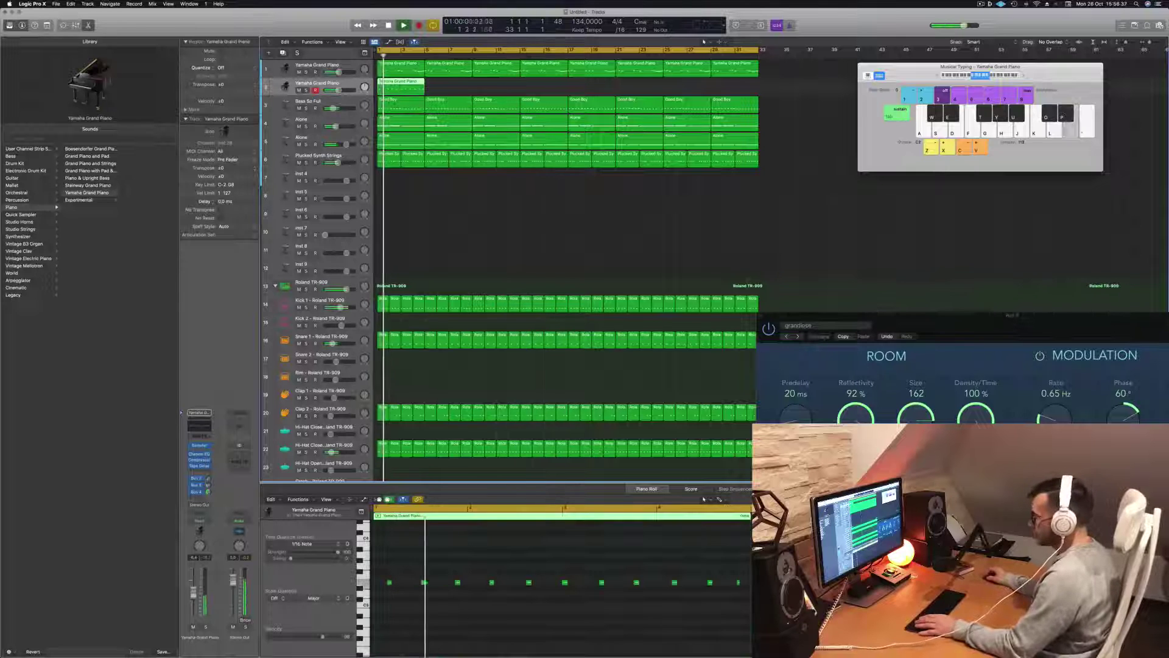
pyautogui.press('space')
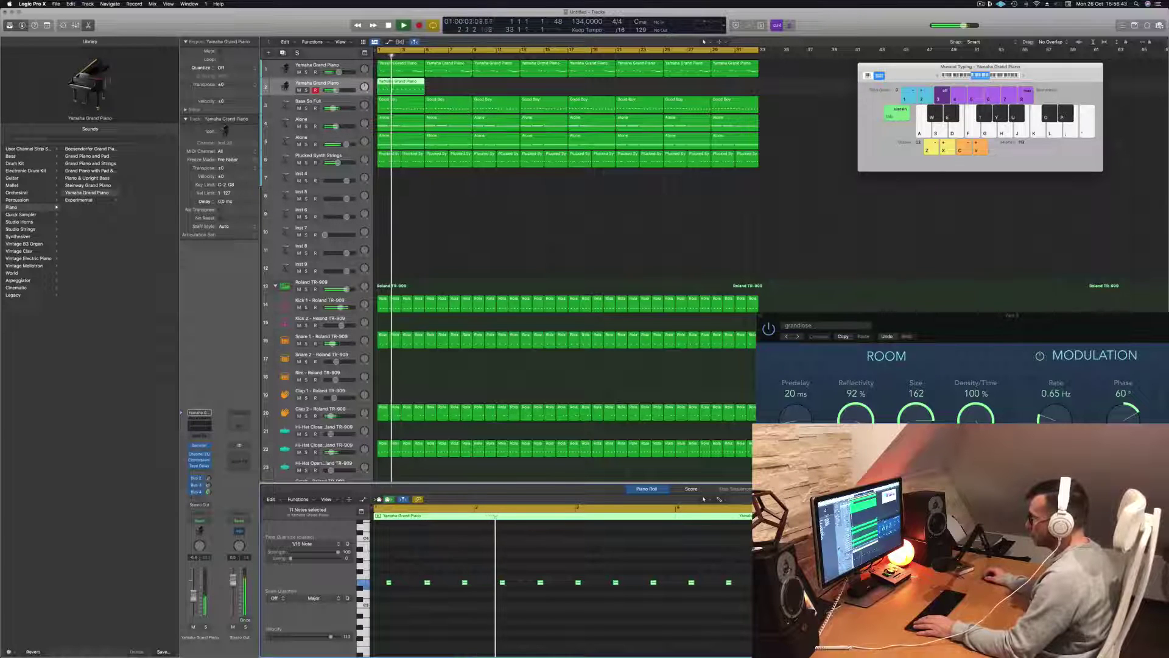
pyautogui.press('Return')
pyautogui.click(451, 629)
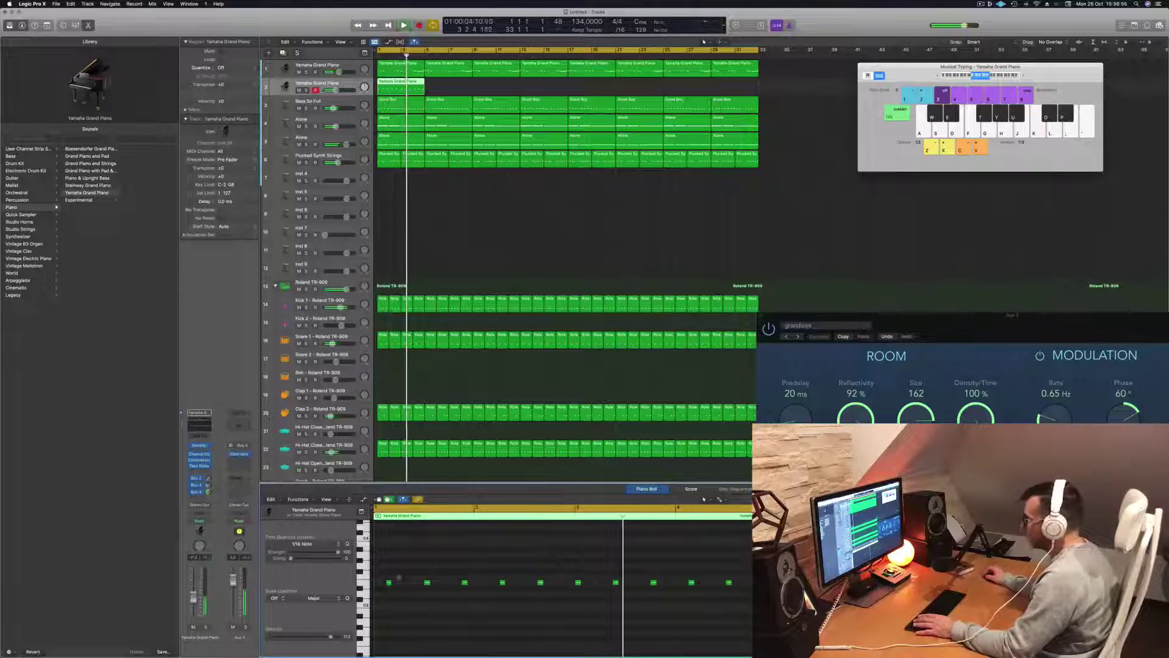
# Step: Compare the notes of the first piano track's opening regions with the new region together in the piano roll
pyautogui.click(399, 71)
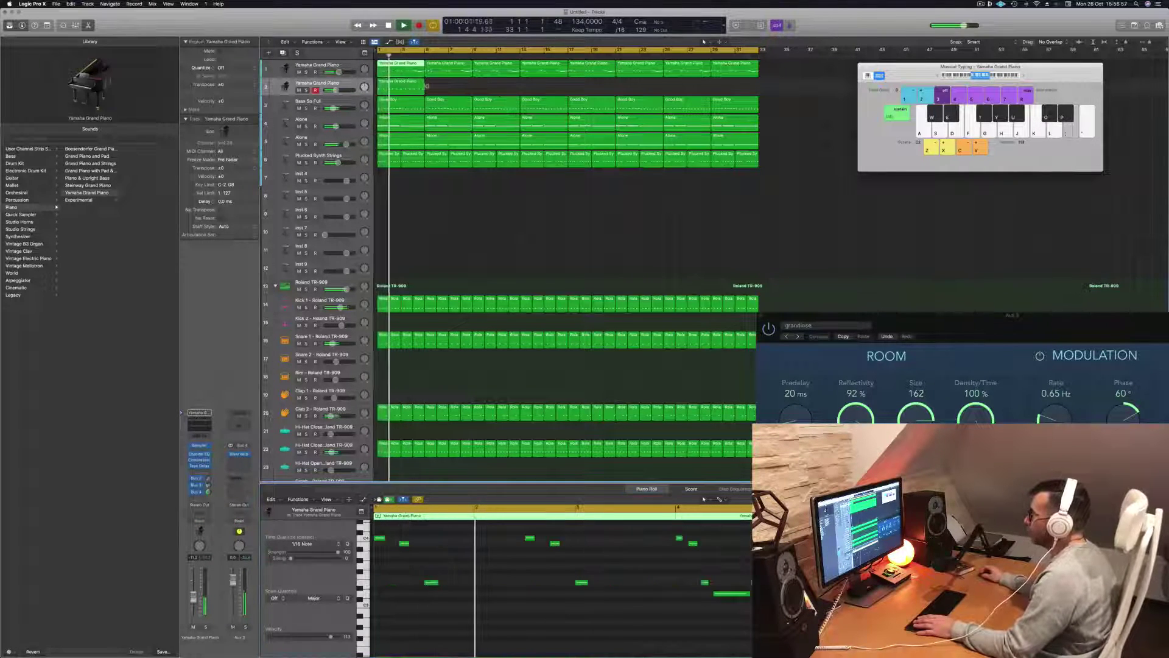
pyautogui.moveTo(430, 90); pyautogui.dragTo(416, 72)
pyautogui.hscroll(-2, 552, 592)
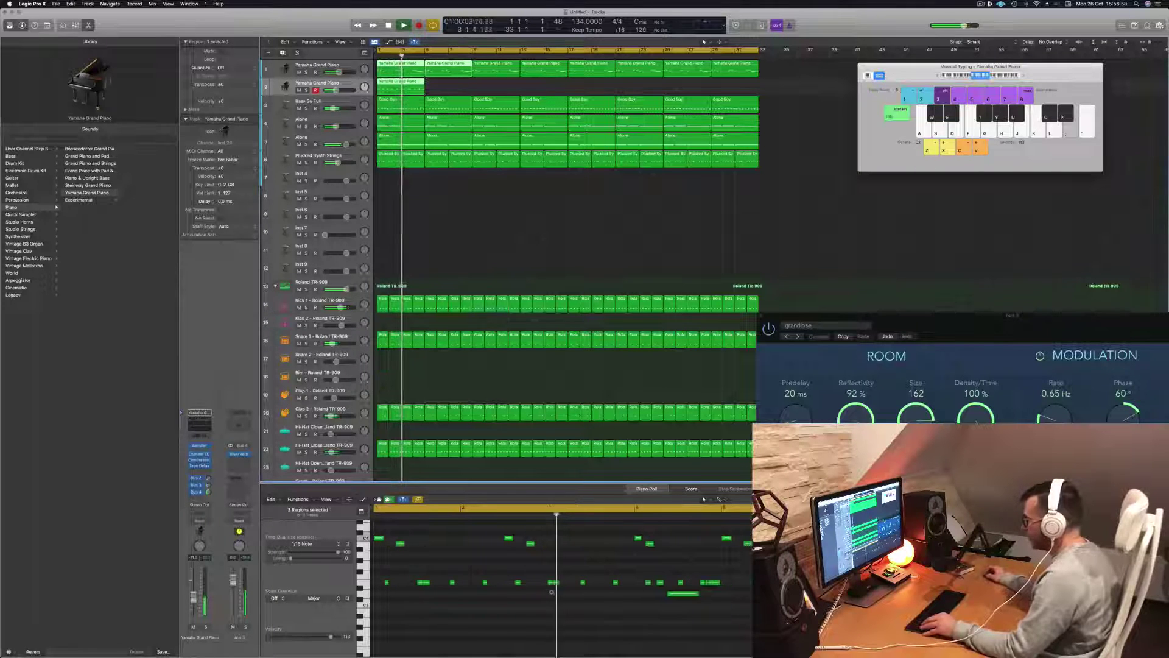
pyautogui.hscroll(-1, 483, 578)
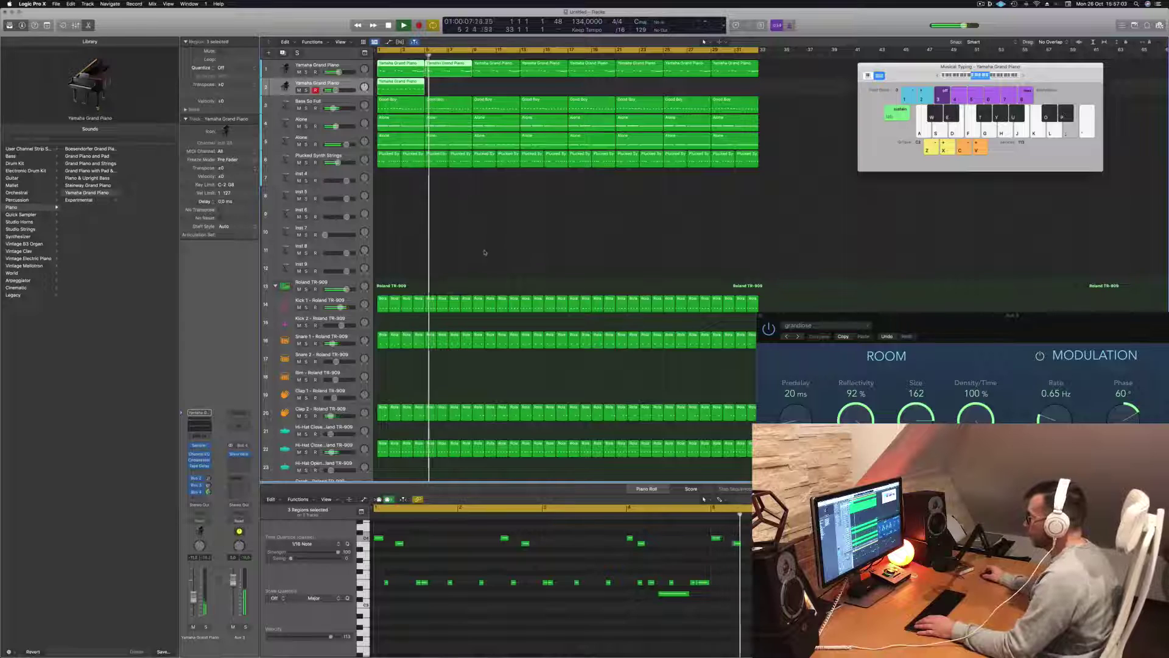
pyautogui.click(437, 92)
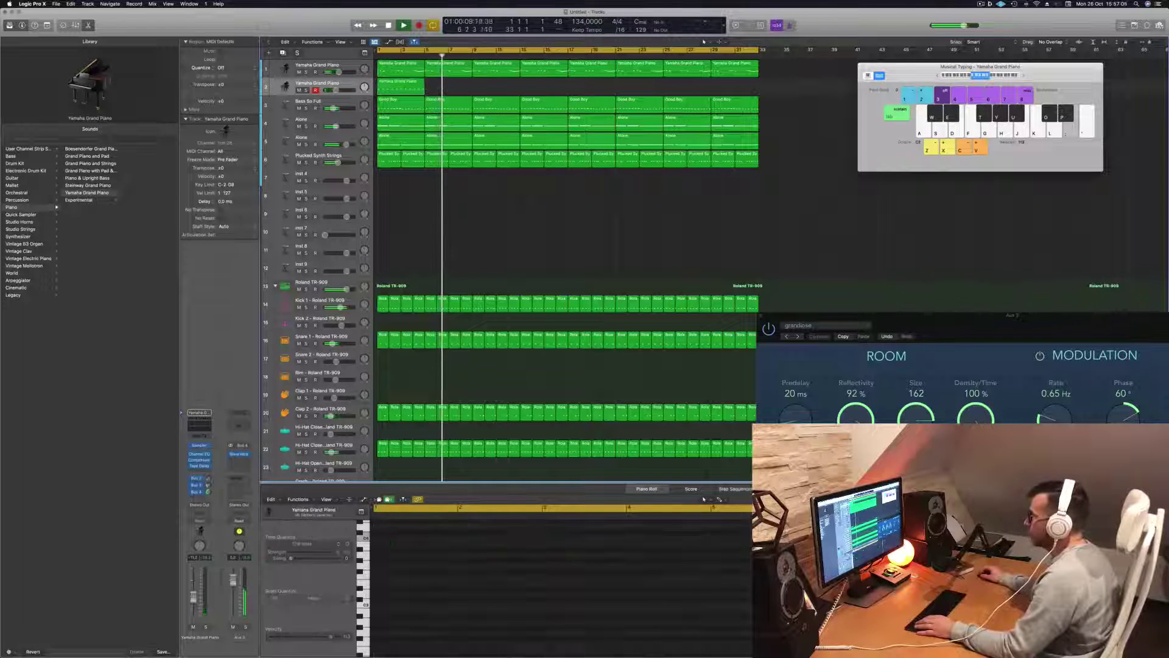
# Step: Restart playback and delete the second and sixth notes of the second piano track's four-bar region
pyautogui.click(416, 88)
pyautogui.press('space')
pyautogui.press('space')
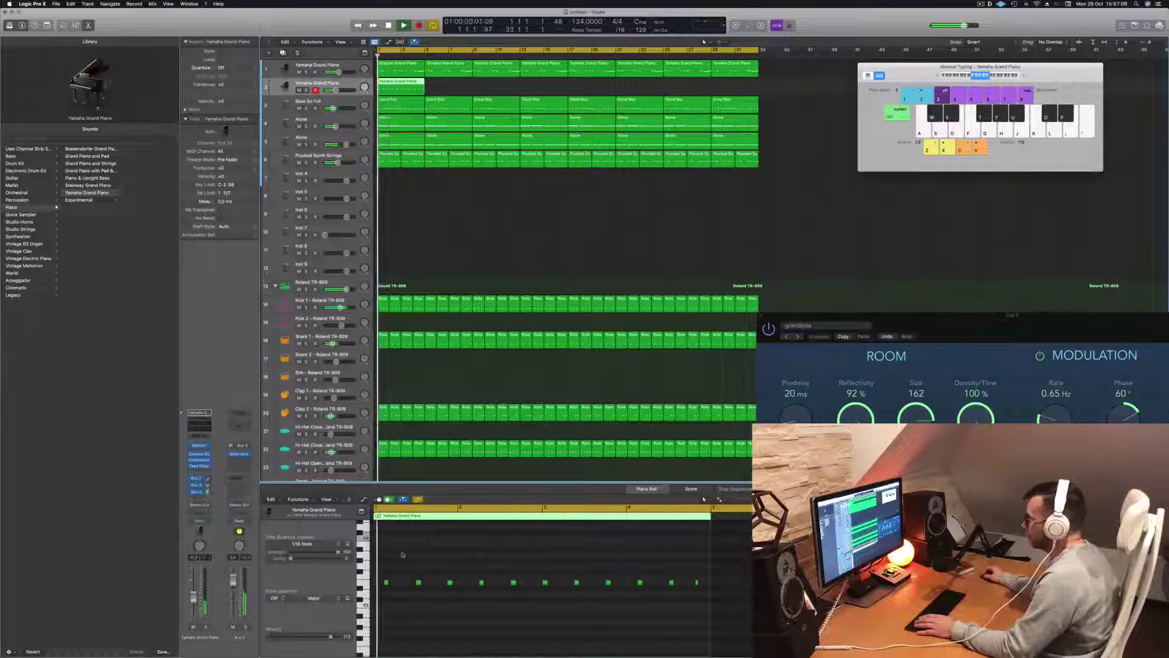
pyautogui.click(418, 583)
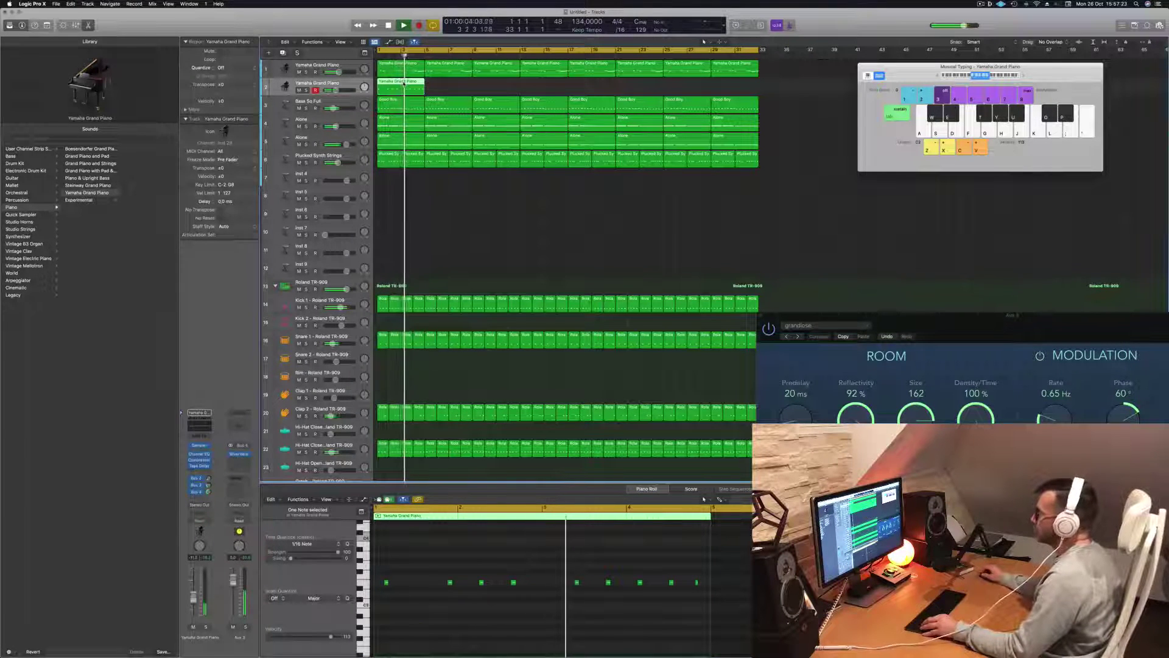
# Step: Transpose all notes in the second piano track's four-bar region down one octave
pyautogui.click(494, 626)
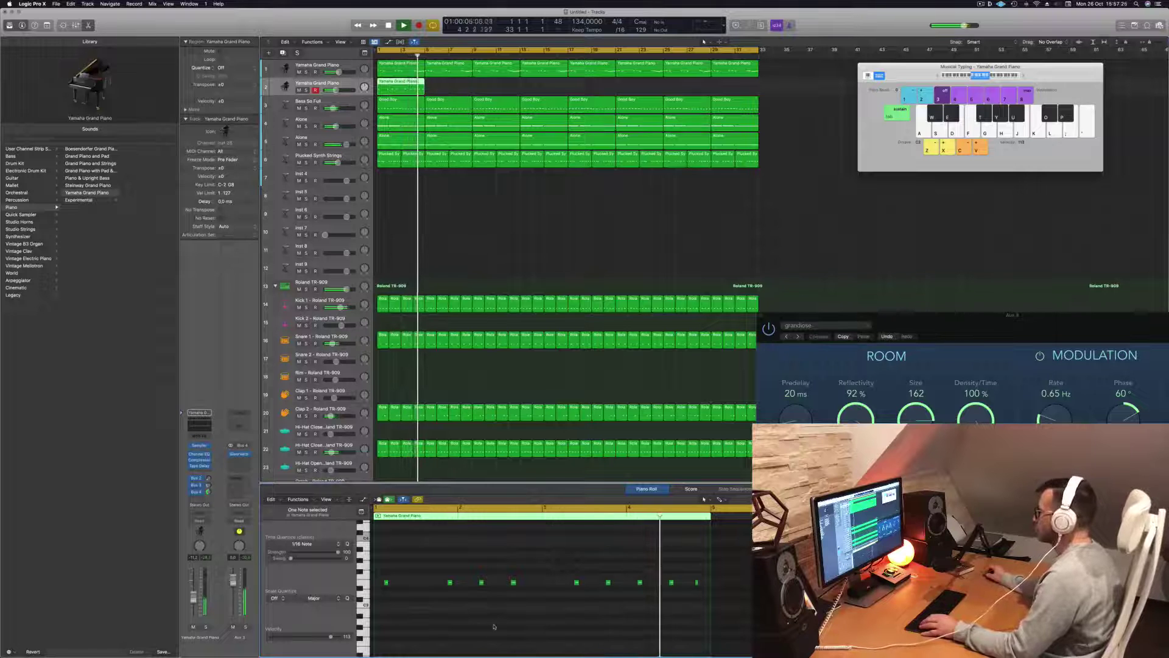
pyautogui.press('super+a')
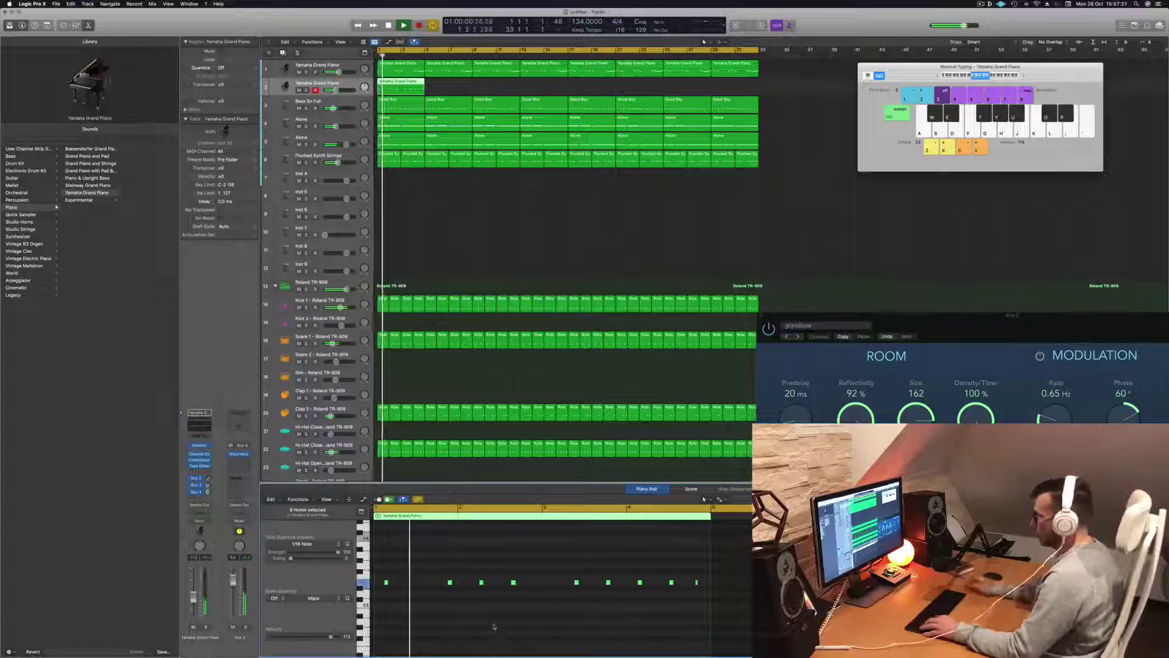
pyautogui.hotkey('alt', 'shift', 'Down')
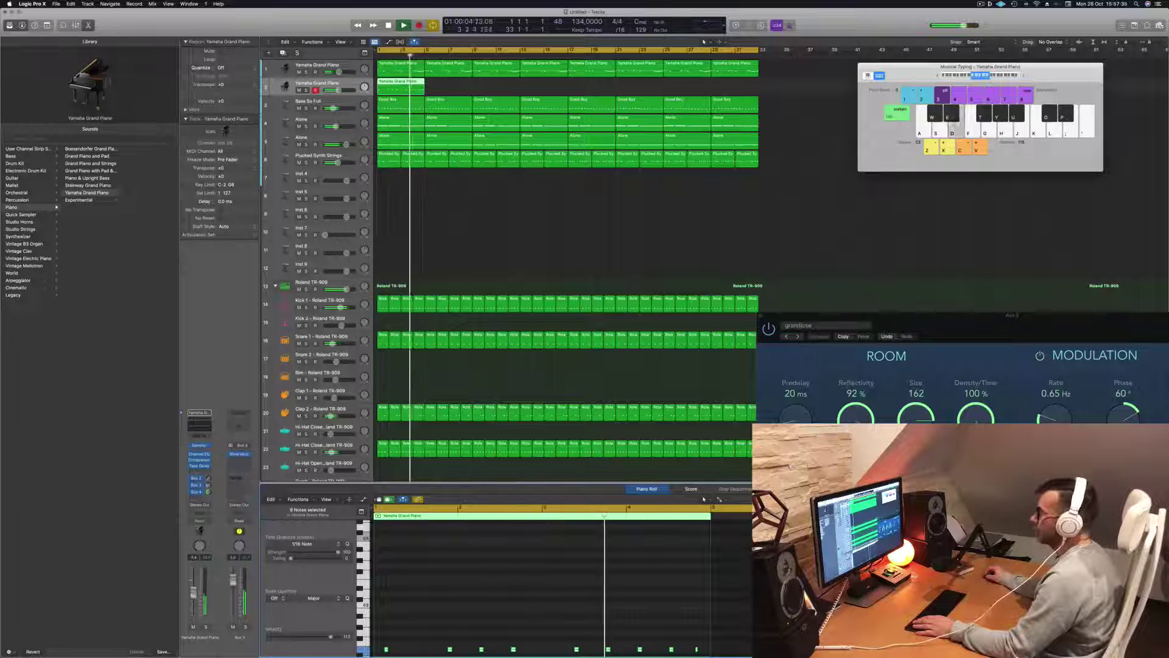
# Step: Repeat the second piano track's four-bar region to fill all 32 bars and play from the start
pyautogui.moveTo(399, 83); pyautogui.dragTo(594, 90)
pyautogui.click(578, 90)
pyautogui.press('Return')
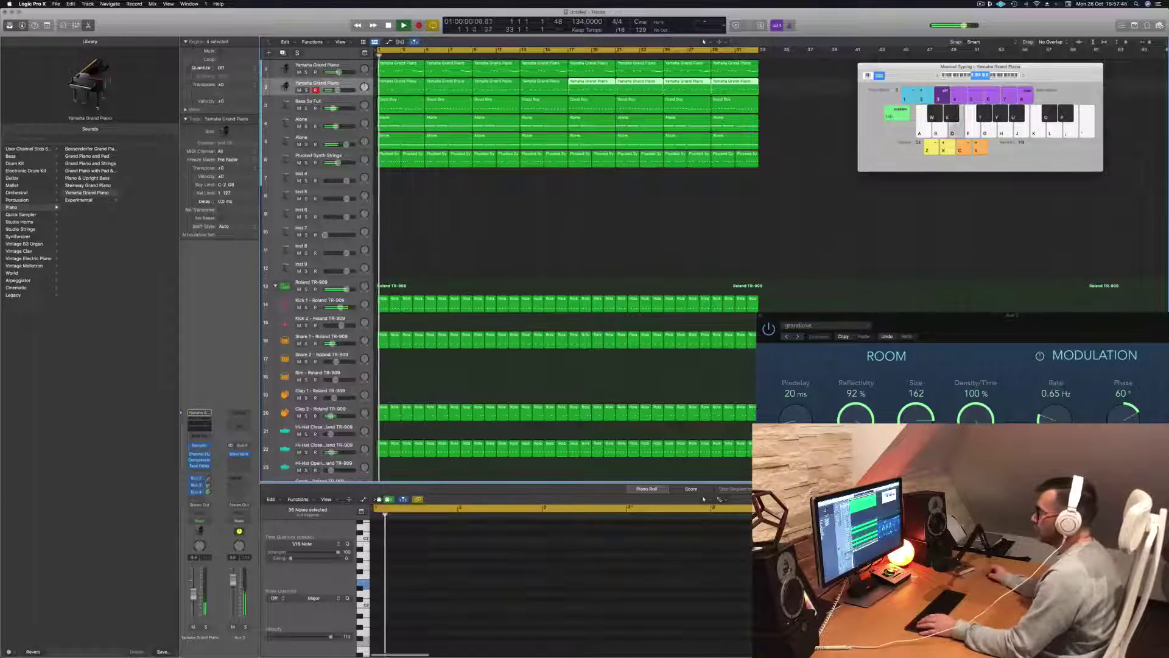
# Step: Select all regions of the second piano track, shift their notes by an octave and replay from the start
pyautogui.click(349, 84)
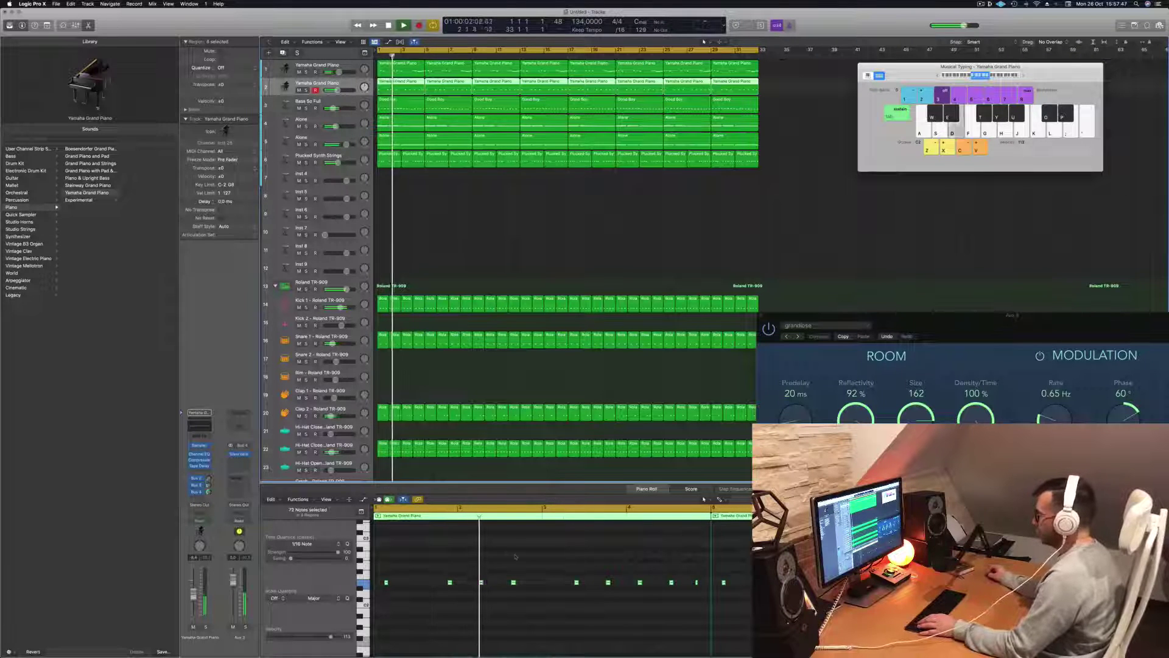
pyautogui.press('Return')
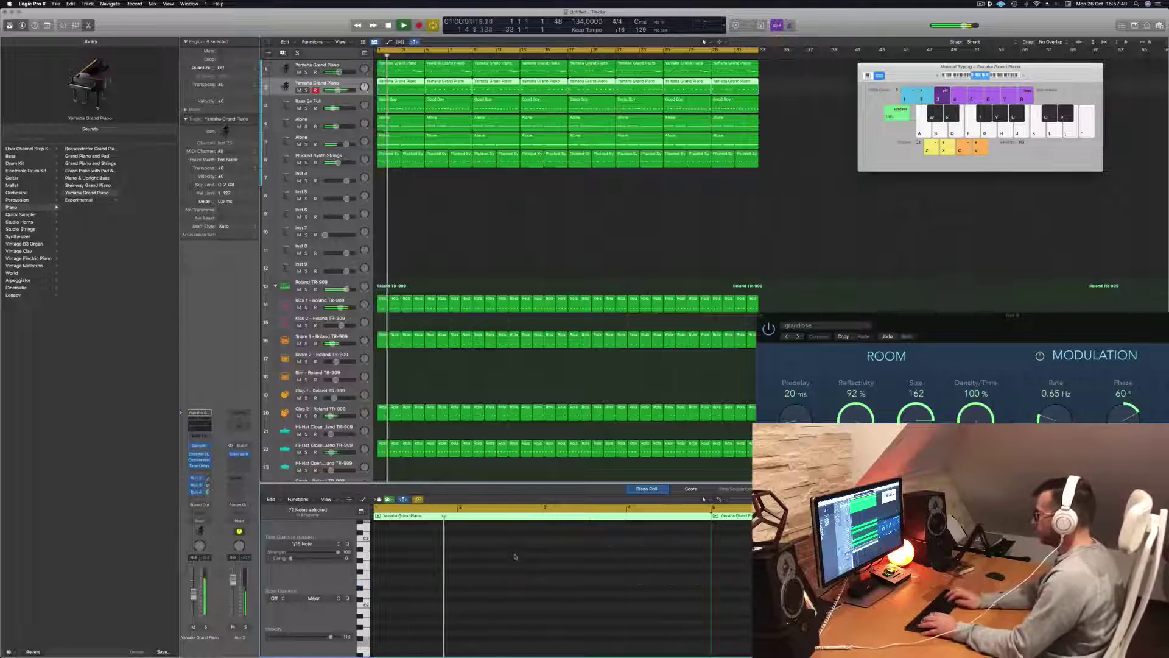
pyautogui.press('space')
# Step: Listen through the full arrangement with all regions deselected
pyautogui.scroll(-1, 442, 243)
pyautogui.scroll(-1, 497, 588)
pyautogui.scroll(3, 491, 591)
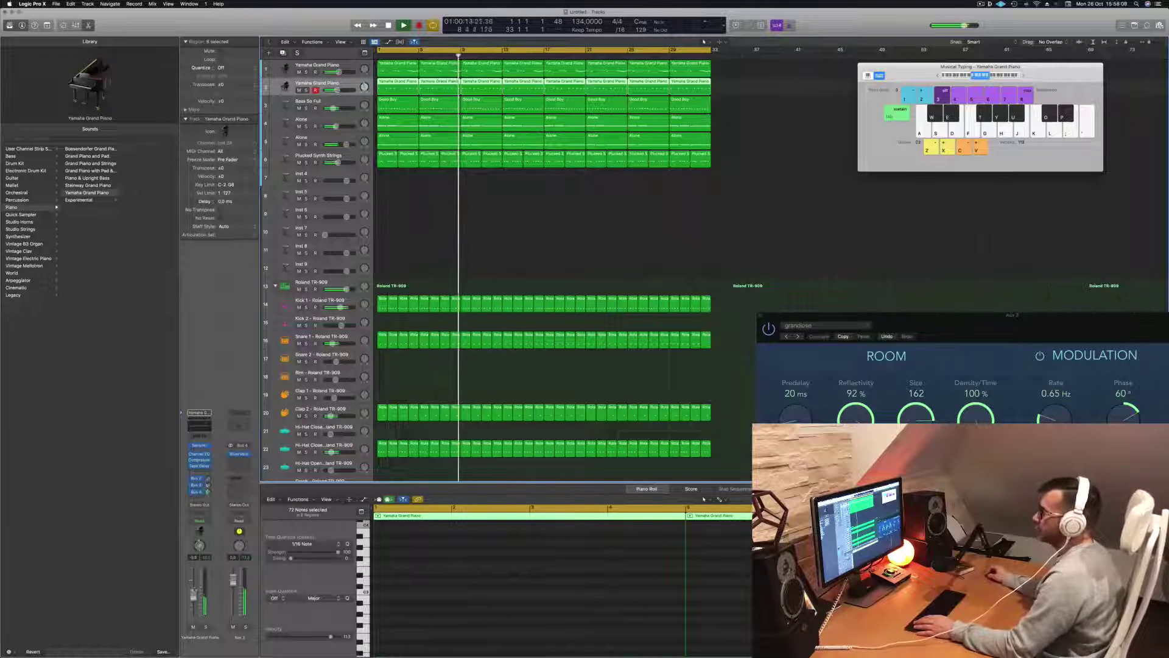
pyautogui.click(618, 230)
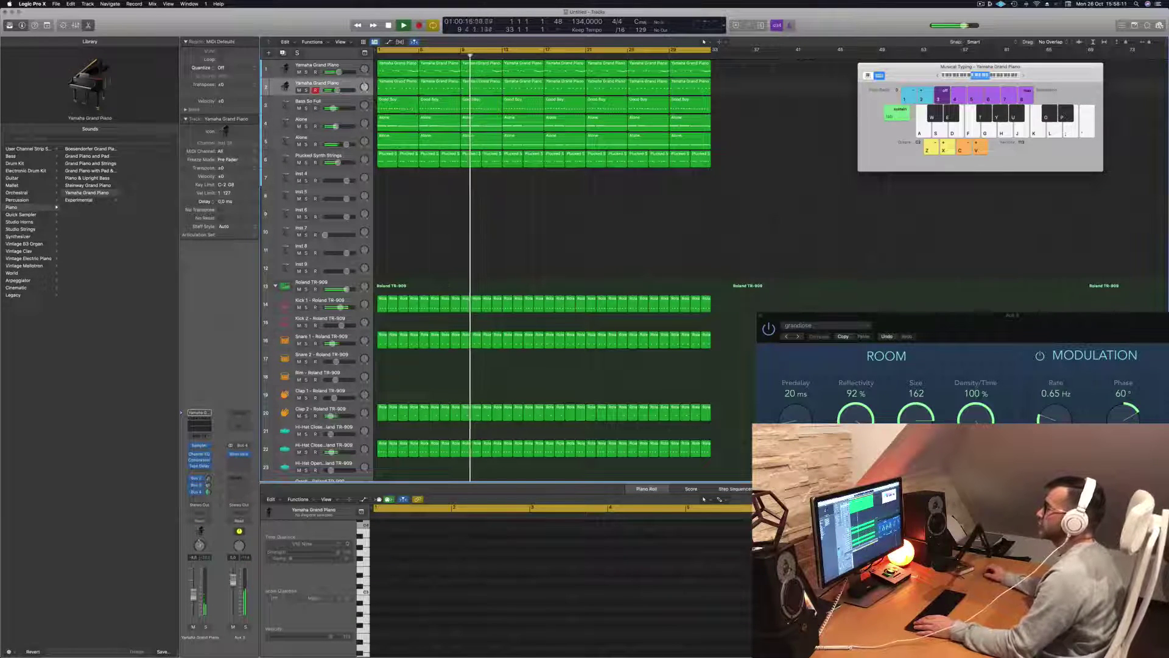
pyautogui.press('super+a')
pyautogui.press('super+shift+a')
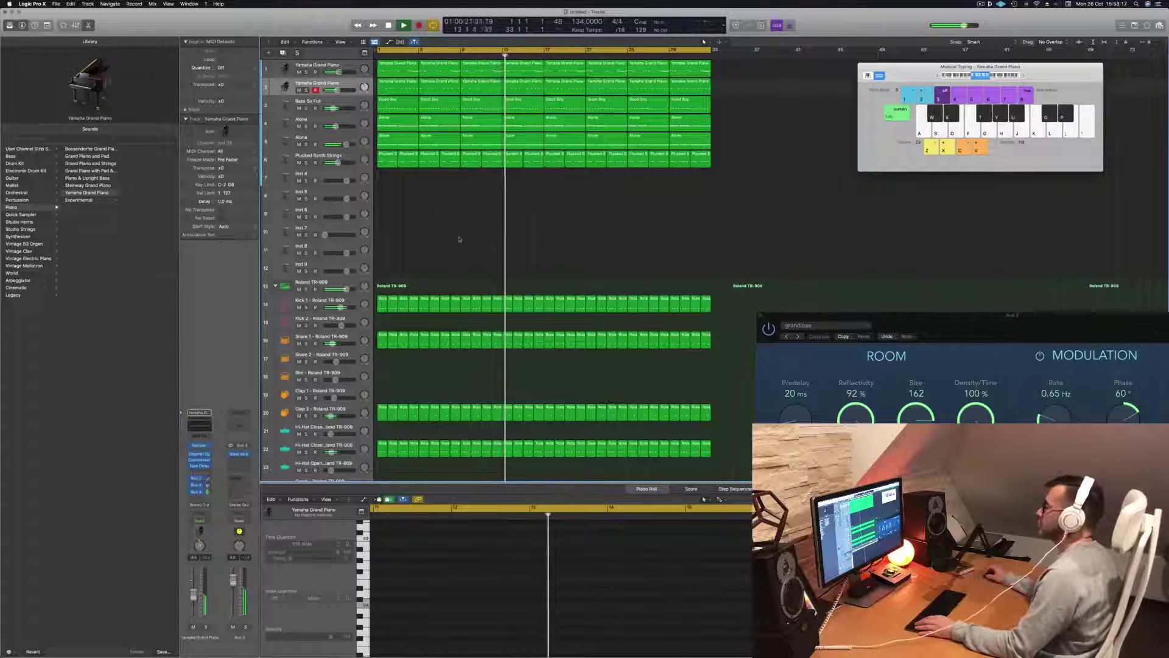
# Step: Stop playback, duplicate the first Alone track and copy all its regions onto the new track
pyautogui.click(383, 126)
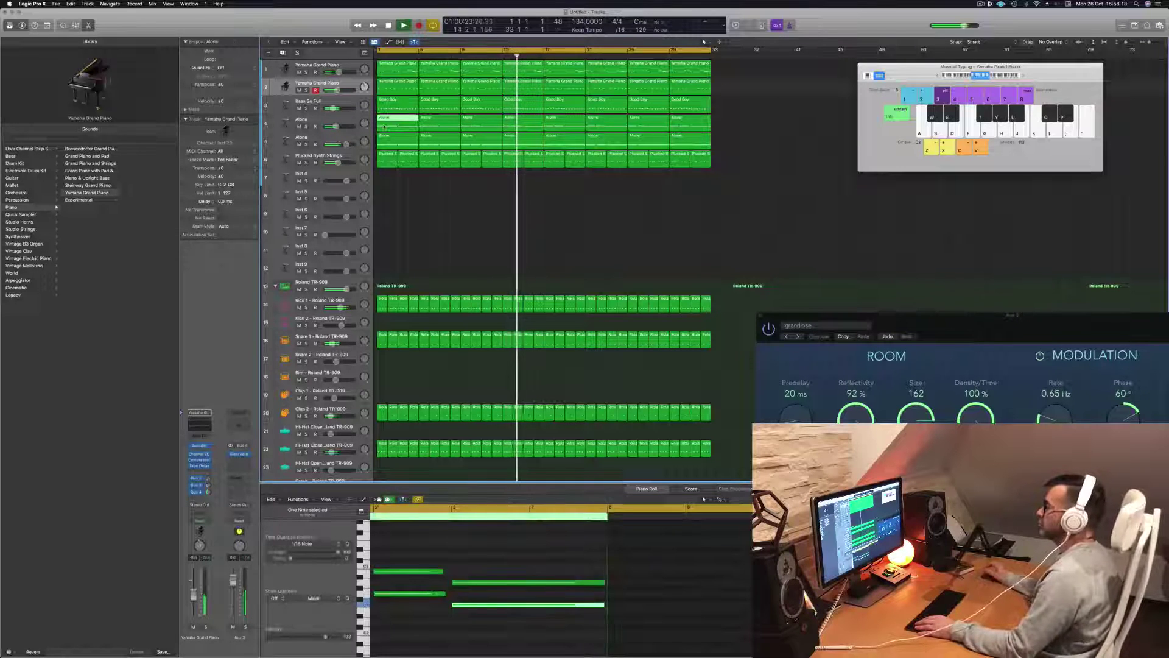
pyautogui.press('space')
pyautogui.click(357, 120)
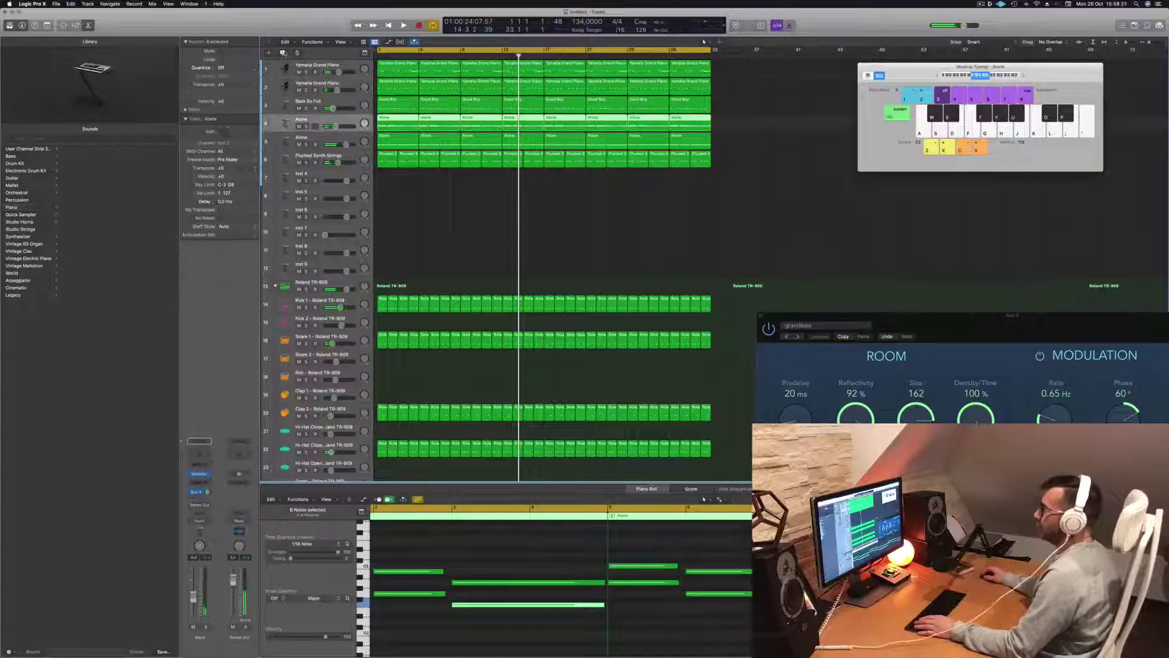
pyautogui.press('super+d')
pyautogui.click(398, 125)
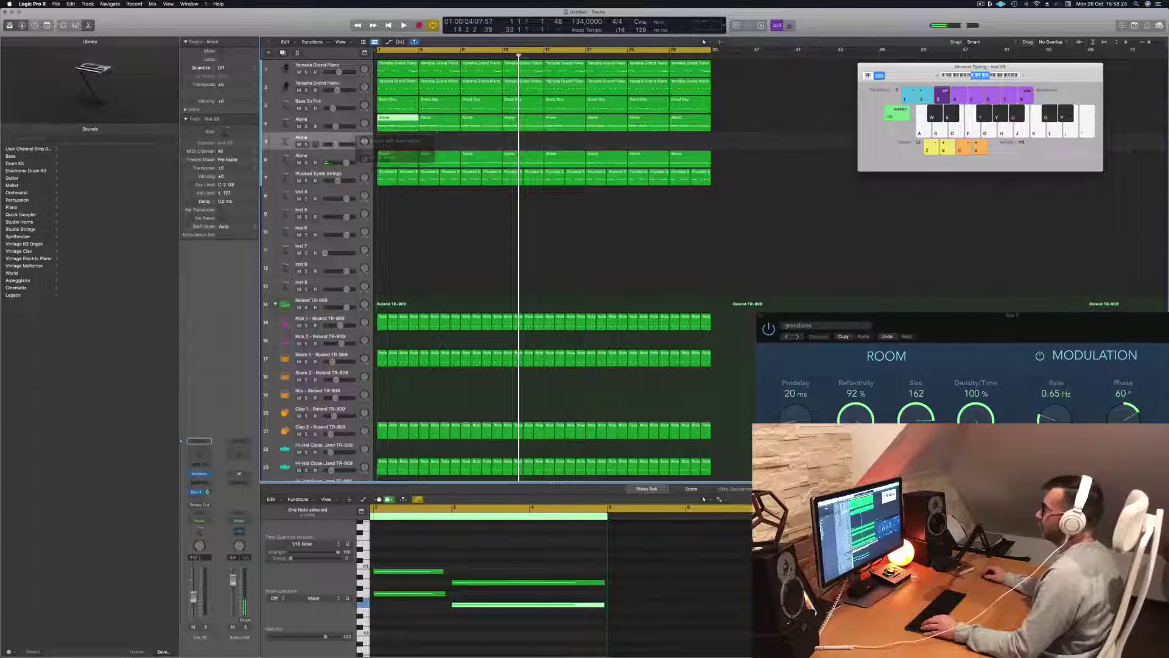
pyautogui.moveTo(749, 127); pyautogui.dragTo(394, 142)
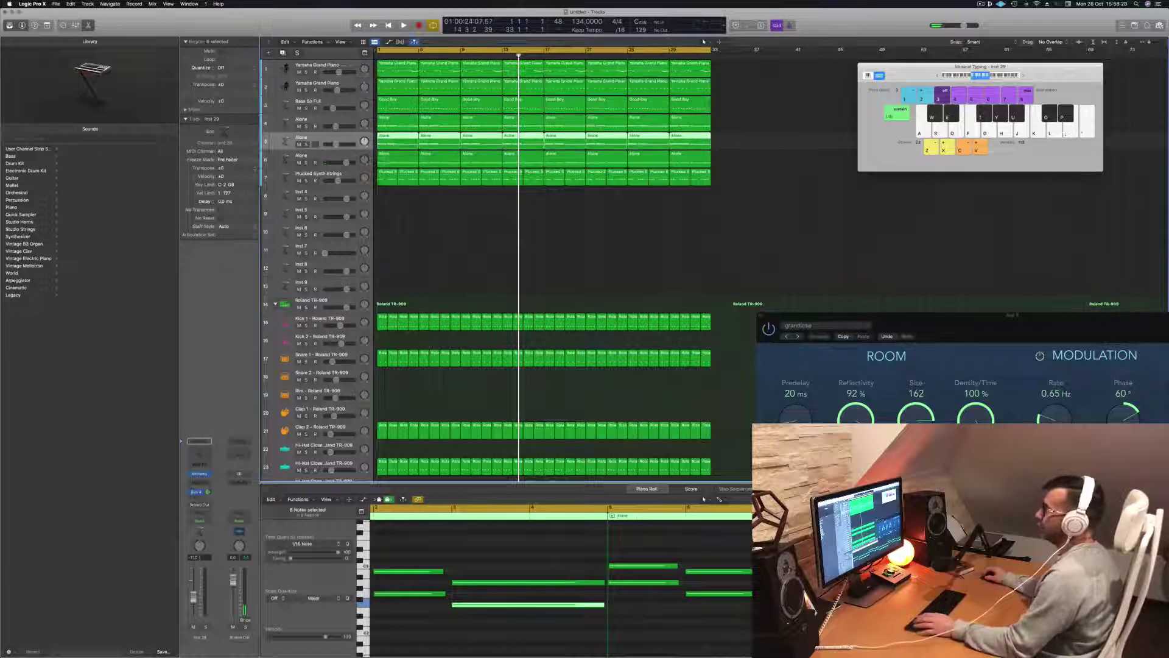
# Step: Replace the duplicated track's instrument with Studio Strings in stereo and start playback
pyautogui.click(208, 474)
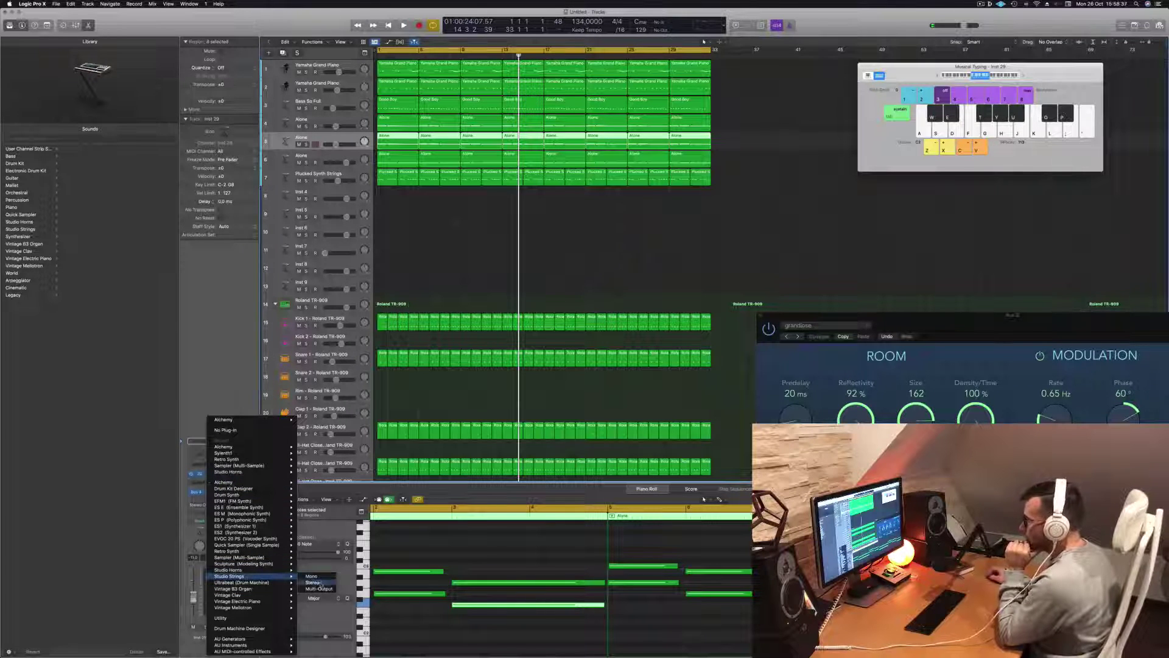
pyautogui.click(316, 583)
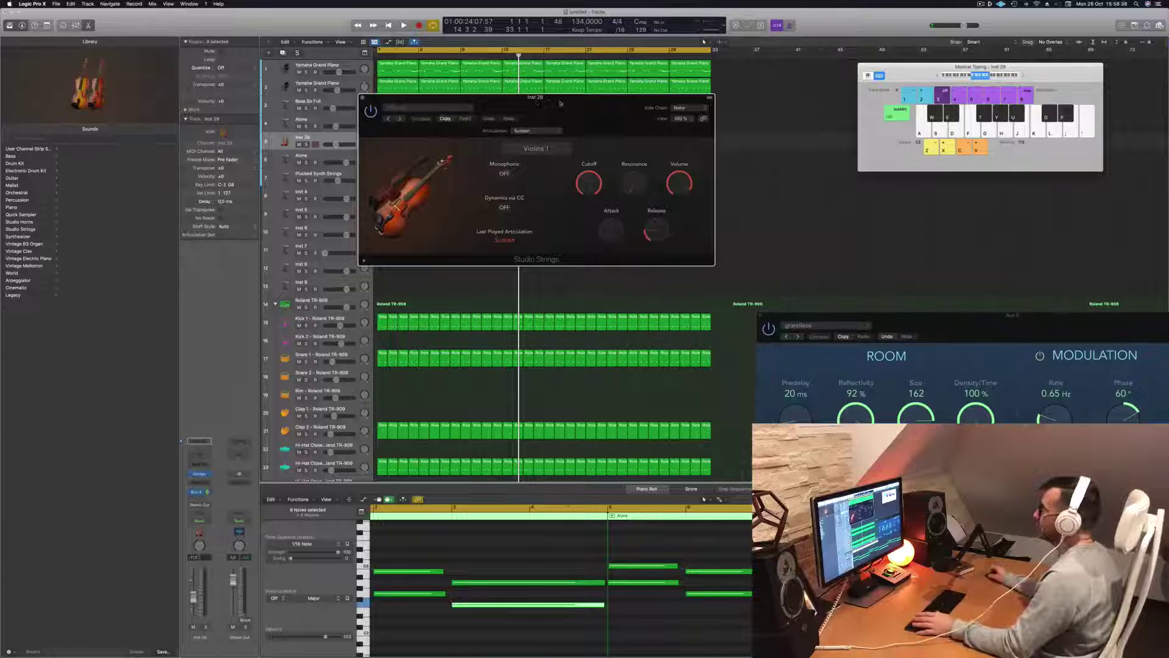
pyautogui.moveTo(558, 105); pyautogui.dragTo(844, 108)
pyautogui.press('space')
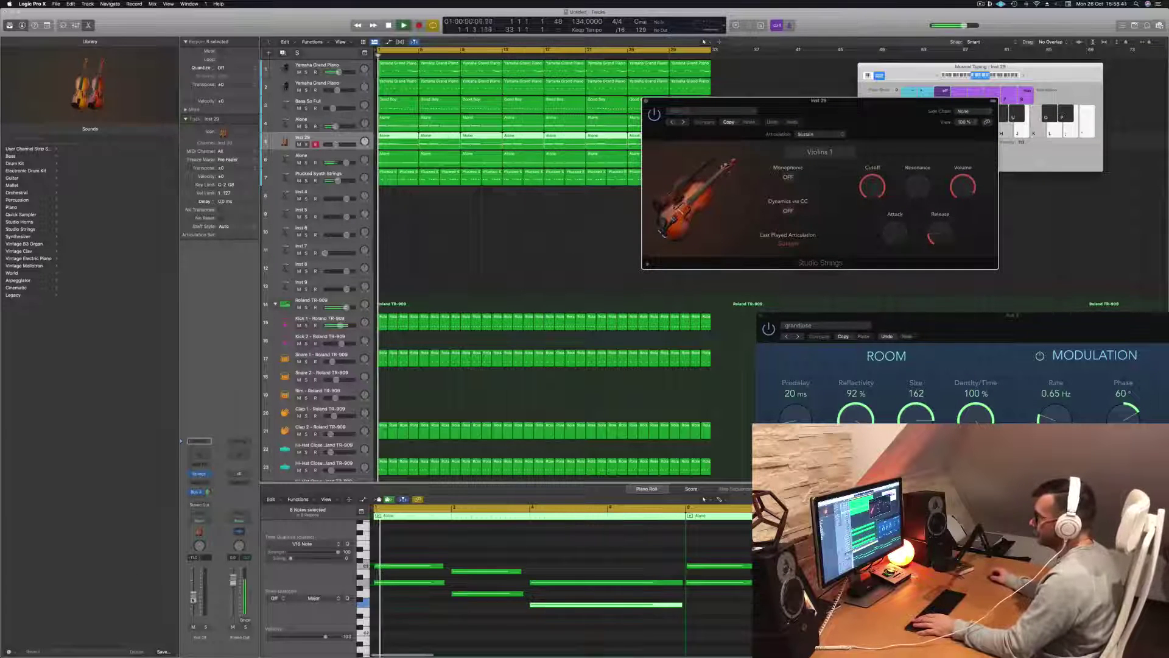
# Step: Lower the strings track's volume slightly, close the Studio Strings window and replay from the start
pyautogui.moveTo(194, 597); pyautogui.dragTo(195, 600)
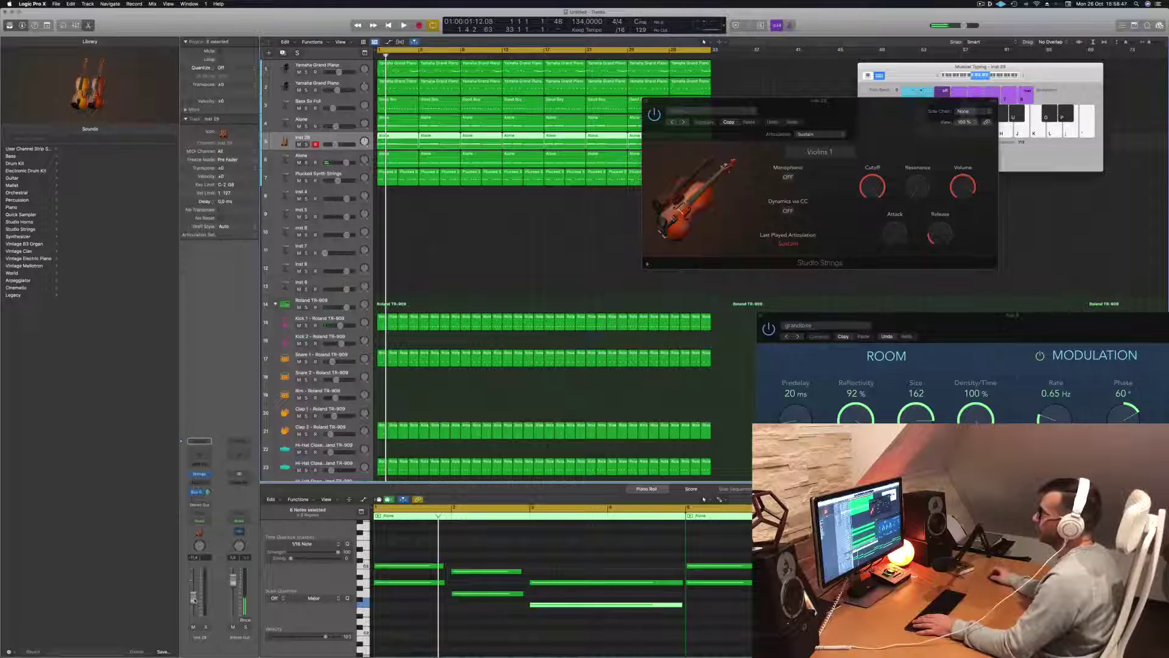
pyautogui.press('space')
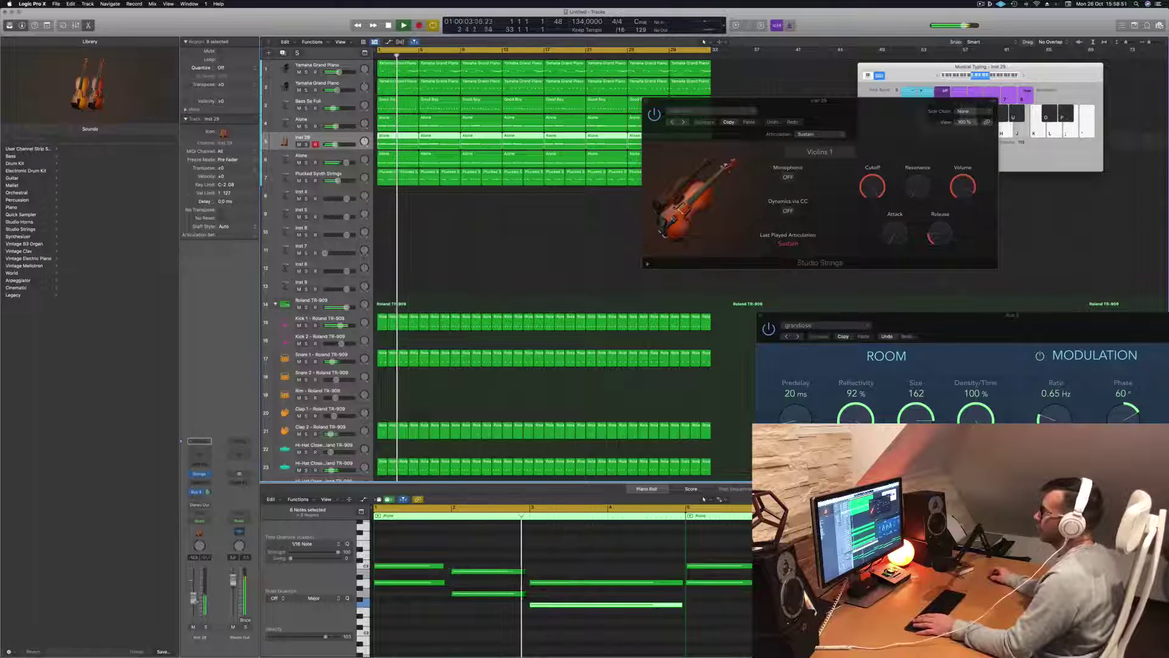
pyautogui.moveTo(825, 111); pyautogui.dragTo(705, 189)
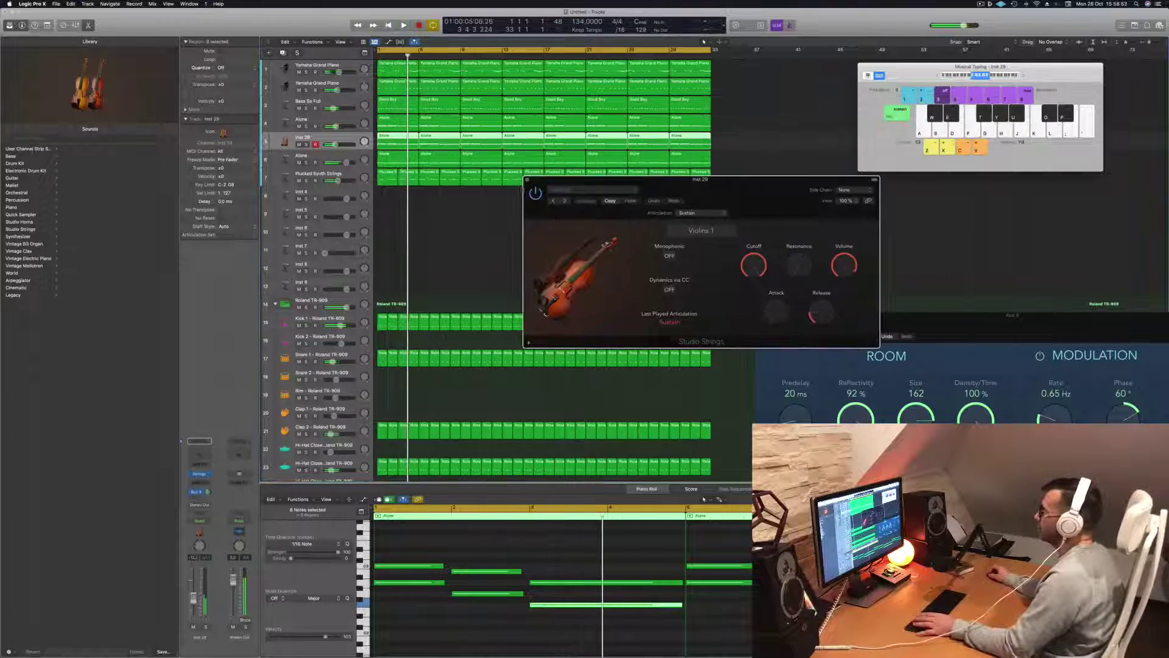
pyautogui.click(529, 180)
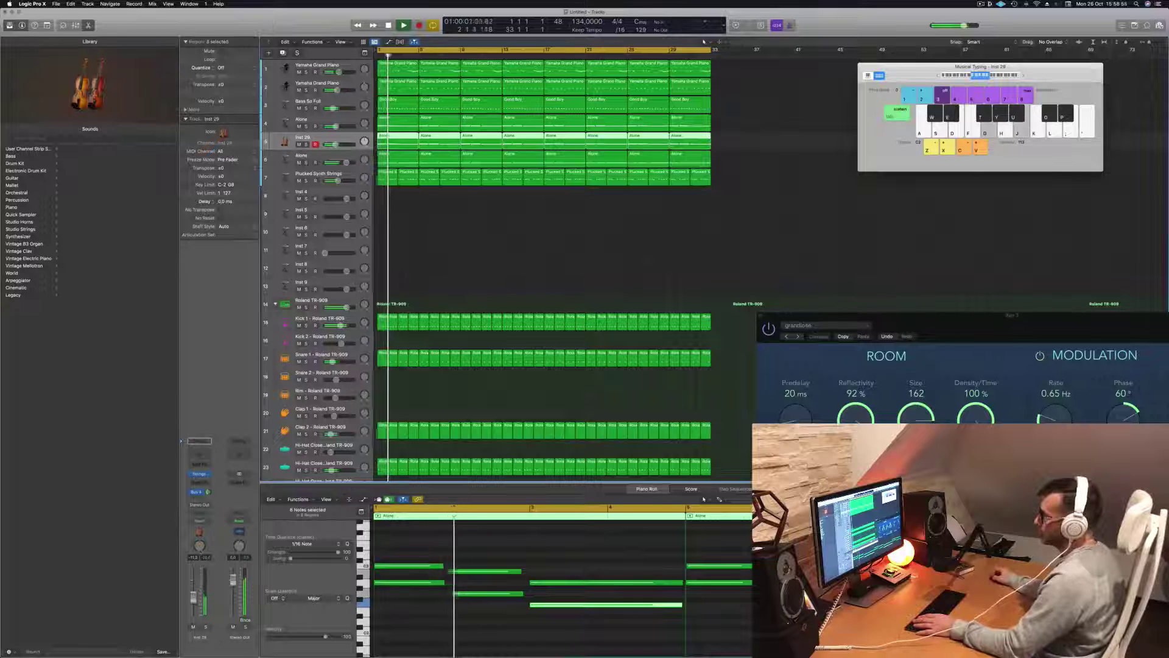
pyautogui.press('Return')
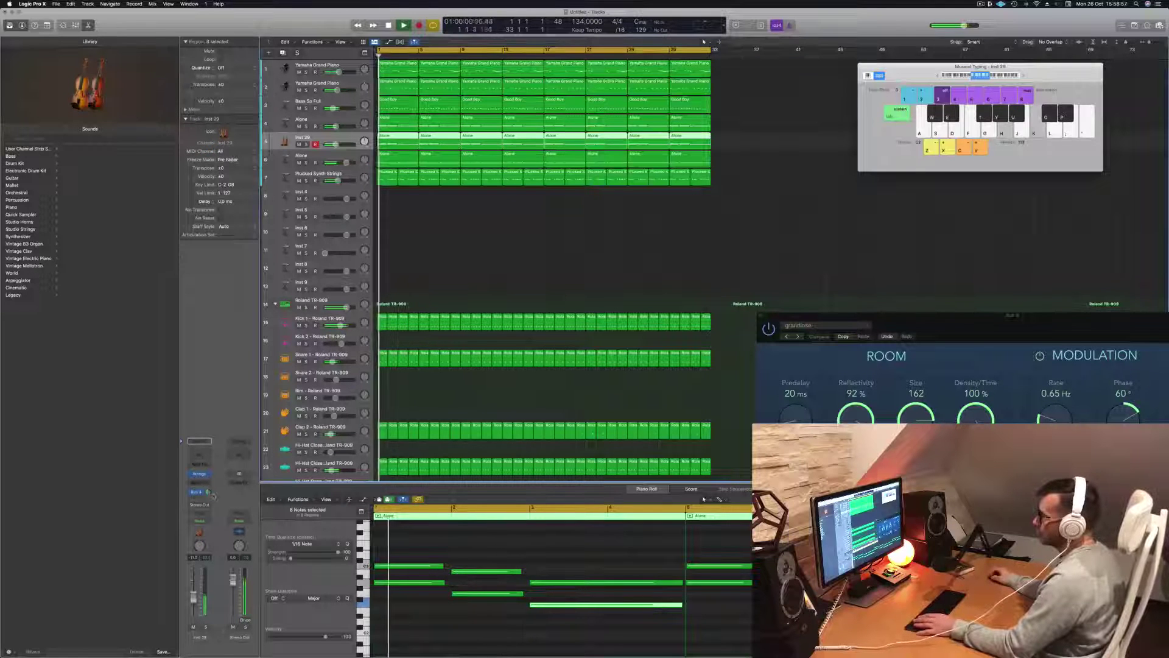
# Step: Adjust the strings track's bus send level and insert a Channel EQ on it while replaying from the start
pyautogui.moveTo(209, 492); pyautogui.dragTo(211, 491)
pyautogui.press('Return')
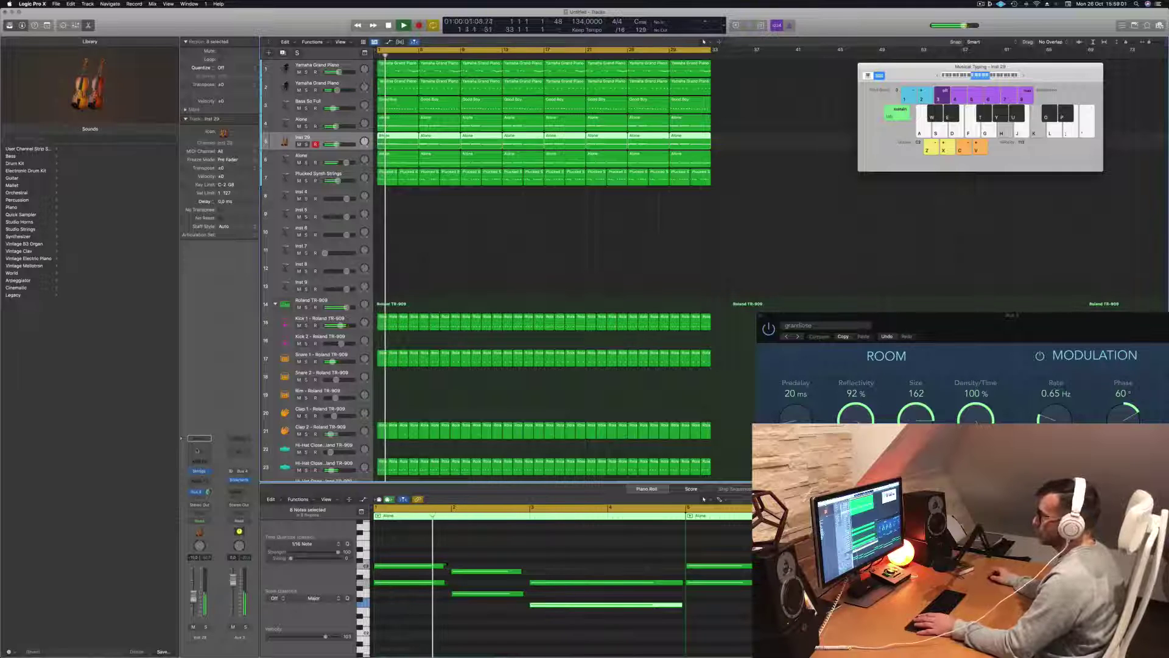
pyautogui.click(198, 452)
pyautogui.press('Return')
# Step: Try all the strings track's notes one octave higher and play them
pyautogui.click(632, 559)
pyautogui.press('space')
pyautogui.press('super+a')
pyautogui.hotkey('alt', 'shift', 'Up')
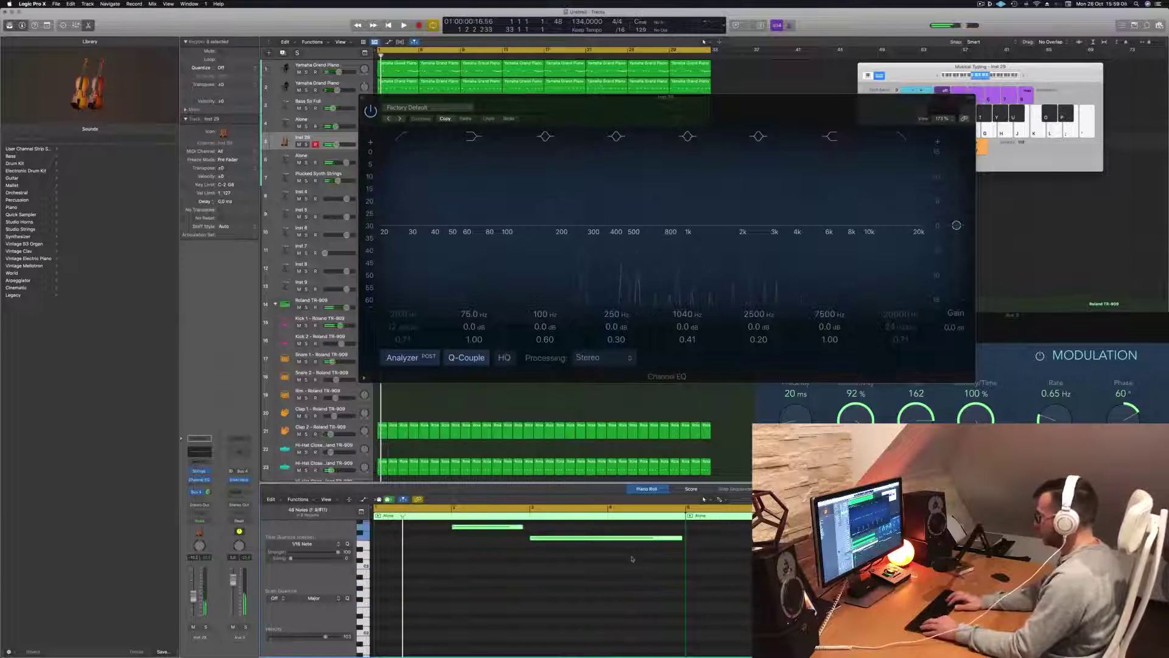
pyautogui.press('space')
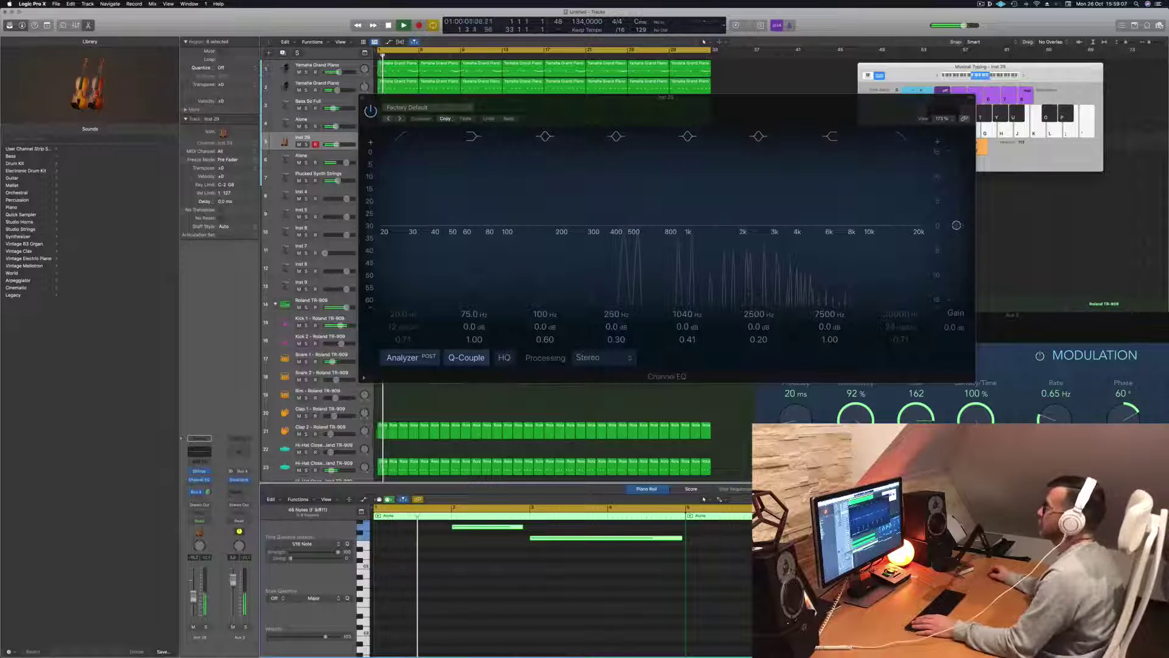
# Step: Move the Channel EQ window aside and close it
pyautogui.moveTo(589, 102); pyautogui.dragTo(723, 147)
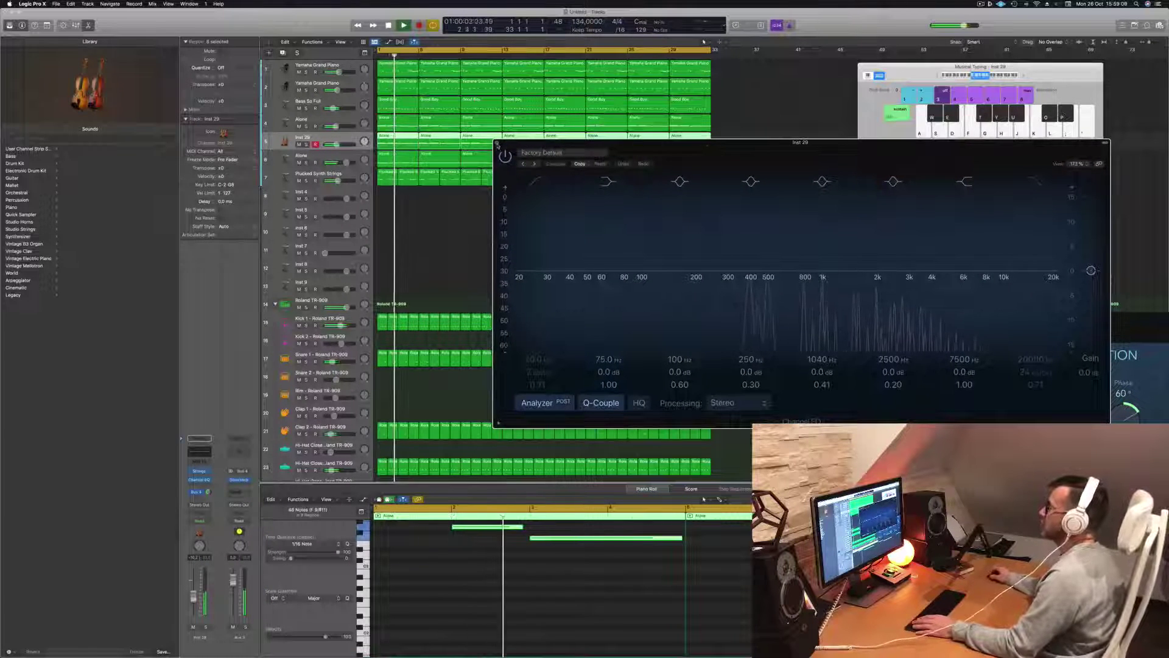
pyautogui.click(496, 144)
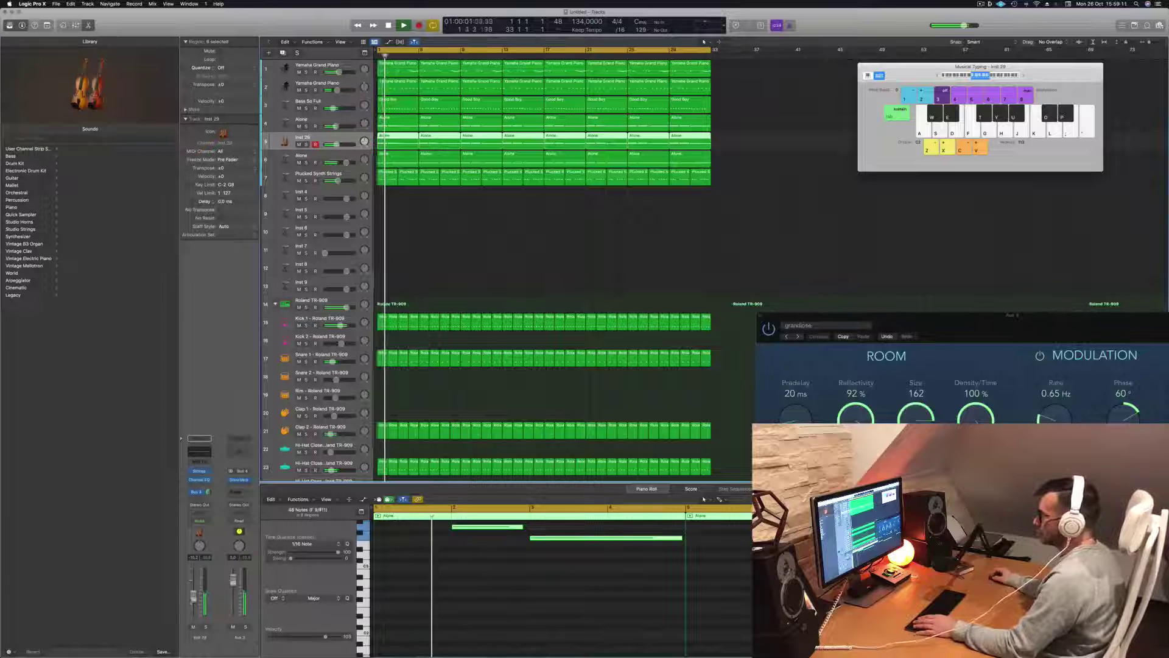
# Step: Stop playback, transpose all the strings track's notes down one octave and play again
pyautogui.press('space')
pyautogui.click(478, 608)
pyautogui.press('super+a')
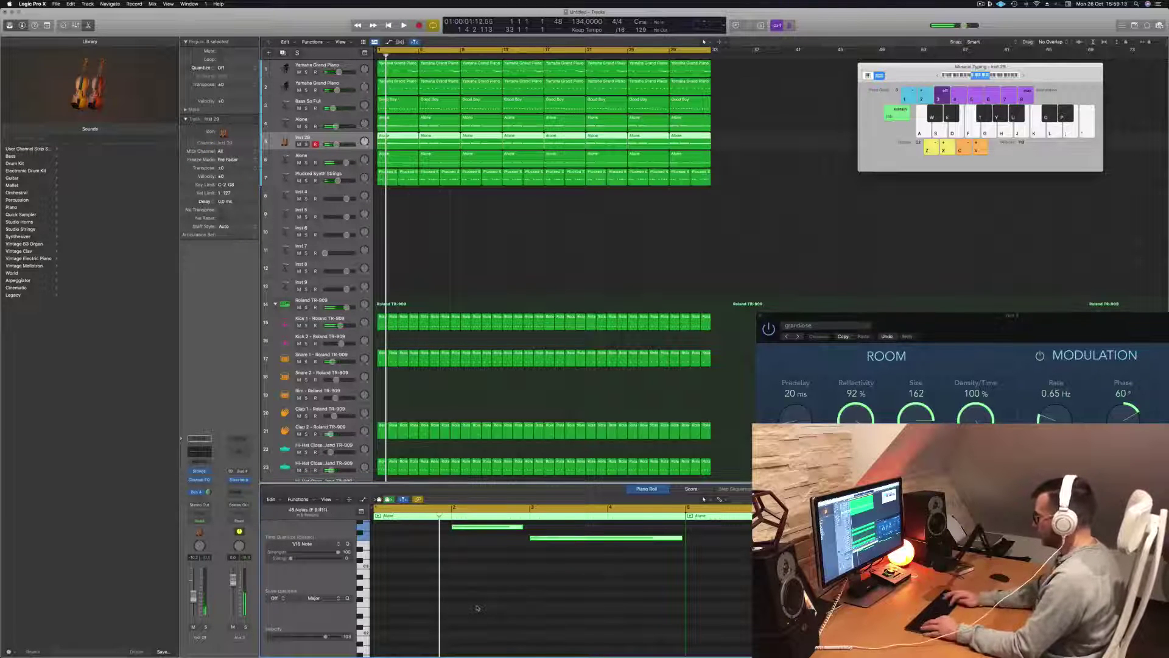
pyautogui.scroll(2, 478, 607)
pyautogui.press('space')
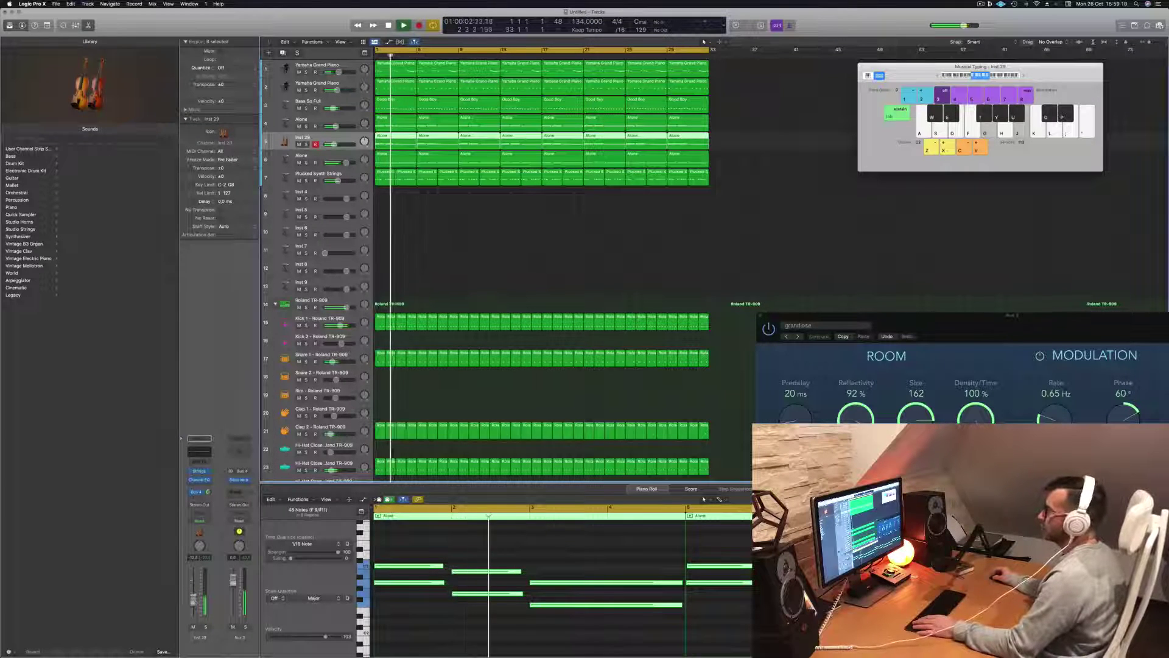
# Step: Solo the second Alone pad, the strings, the first Alone pad and the bass in turn to compare them
pyautogui.click(582, 237)
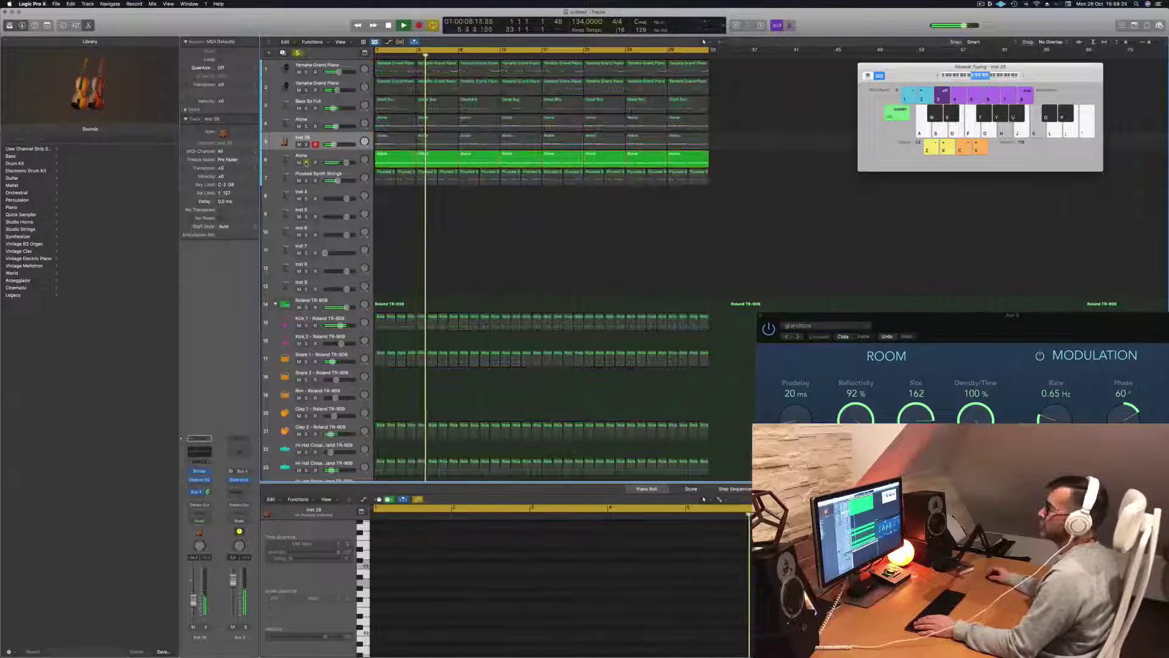
pyautogui.click(306, 144)
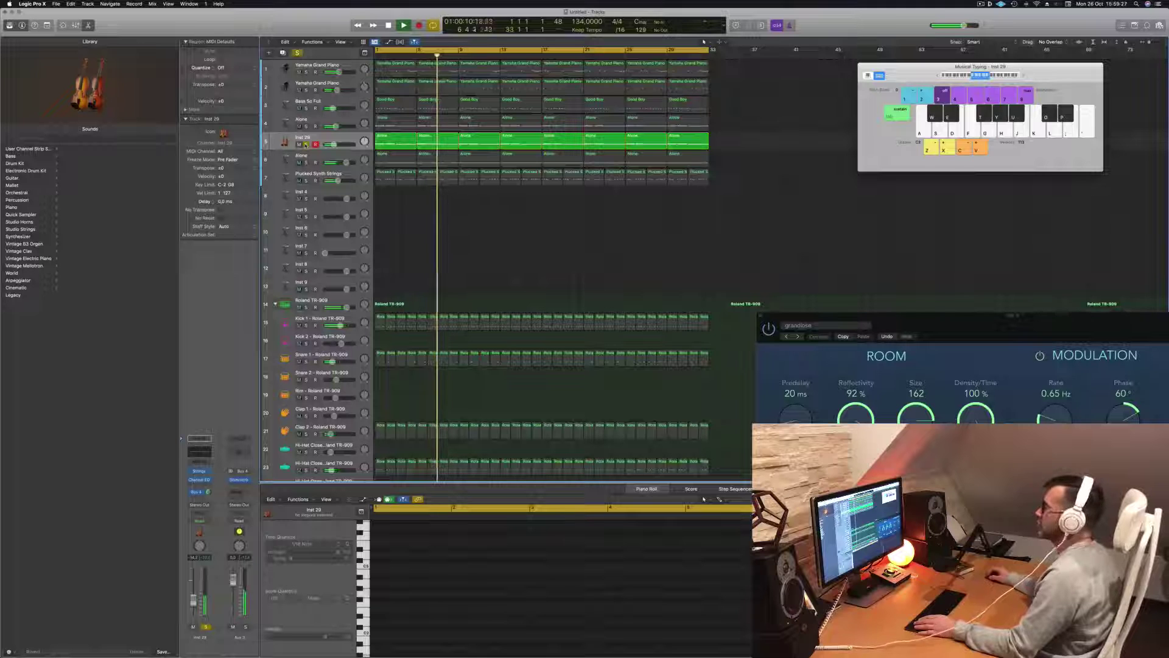
pyautogui.click(306, 144)
pyautogui.click(306, 126)
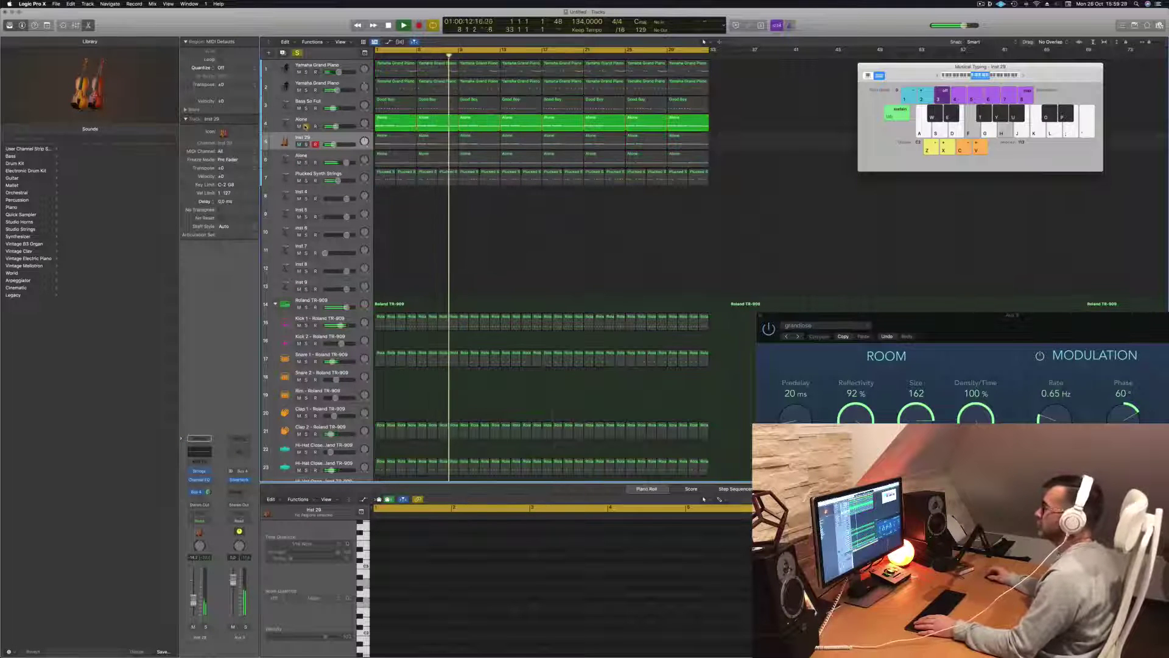
pyautogui.click(306, 126)
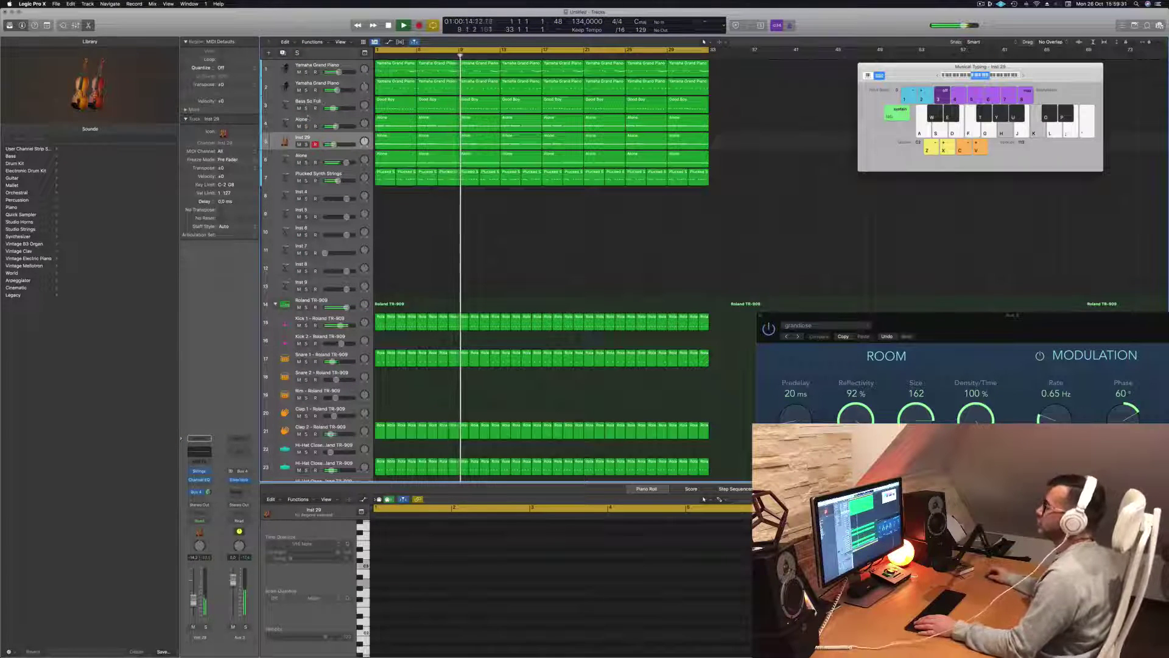
pyautogui.click(306, 108)
pyautogui.click(306, 108)
# Step: Review the notes of the bass and Snare 1 tracks and look over the whole track list
pyautogui.click(341, 102)
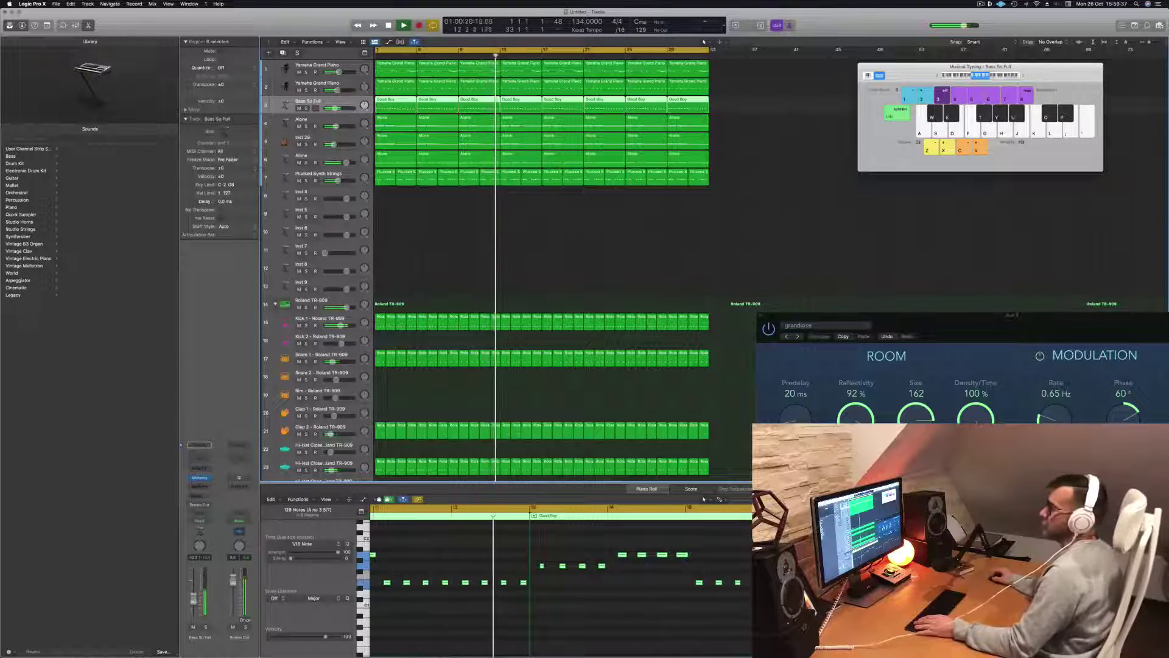
pyautogui.click(352, 355)
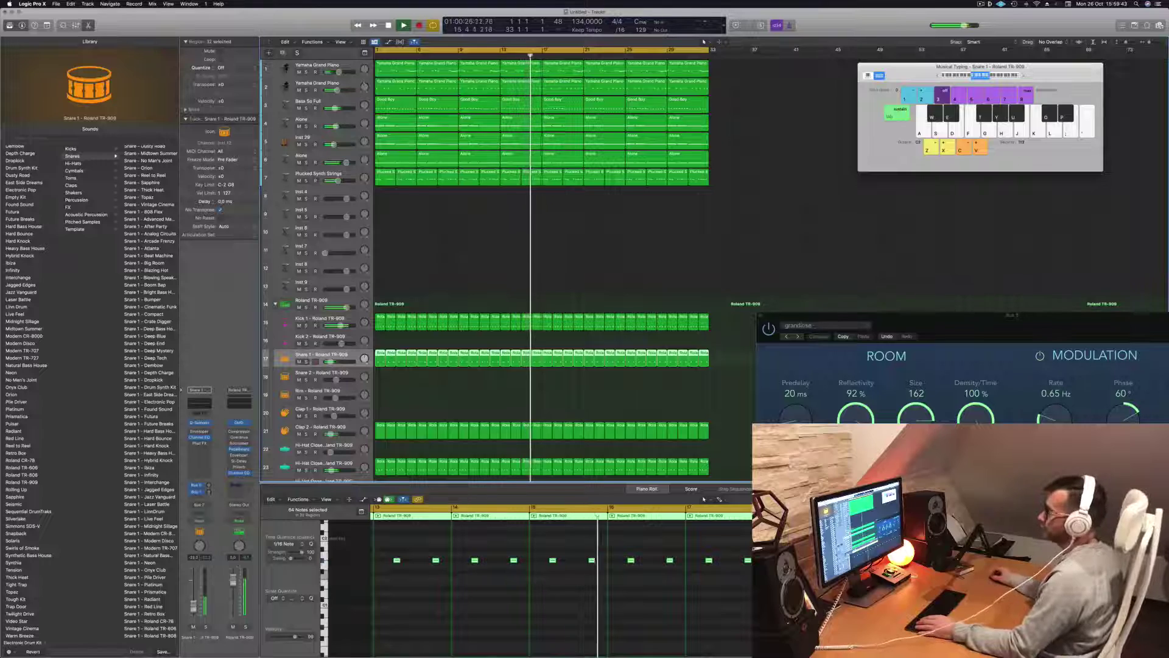
pyautogui.scroll(-4, 445, 392)
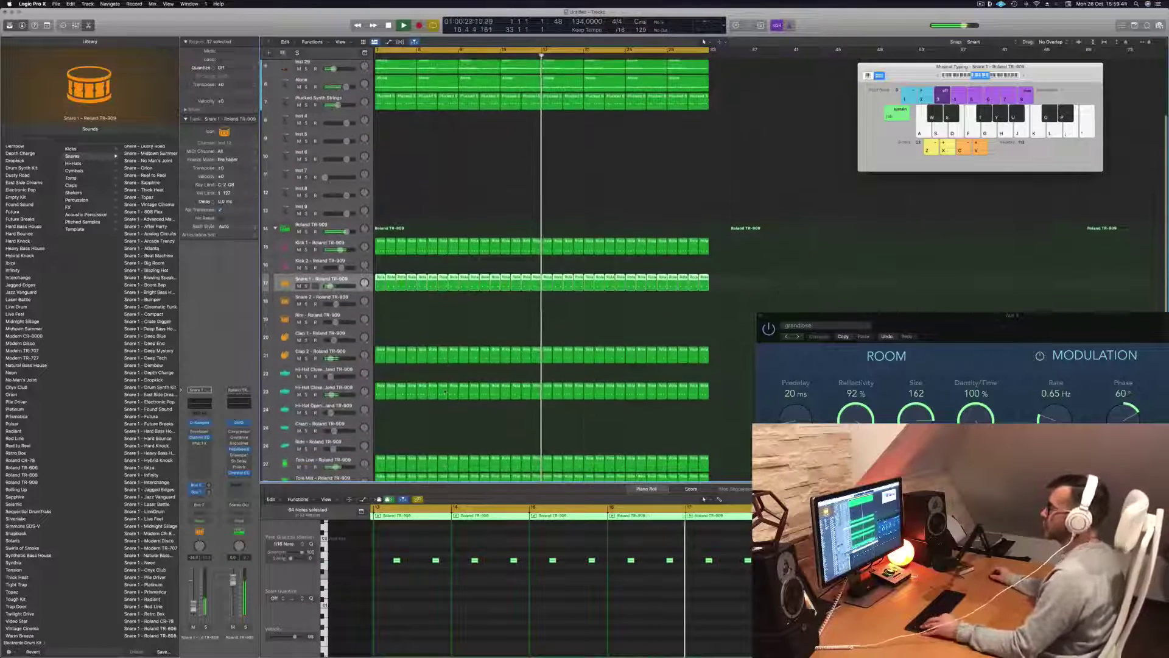
pyautogui.scroll(-3, 444, 386)
pyautogui.scroll(-3, 483, 148)
pyautogui.scroll(3, 476, 201)
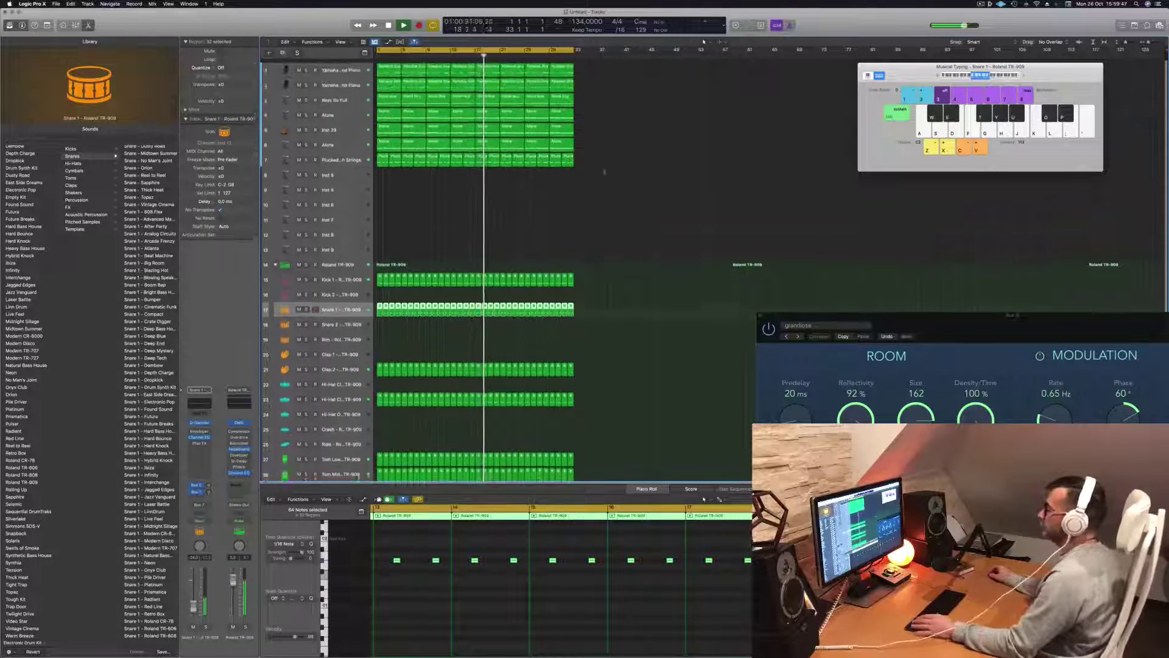
# Step: Select the first piano track, hide the Library and deselect all regions
pyautogui.click(343, 72)
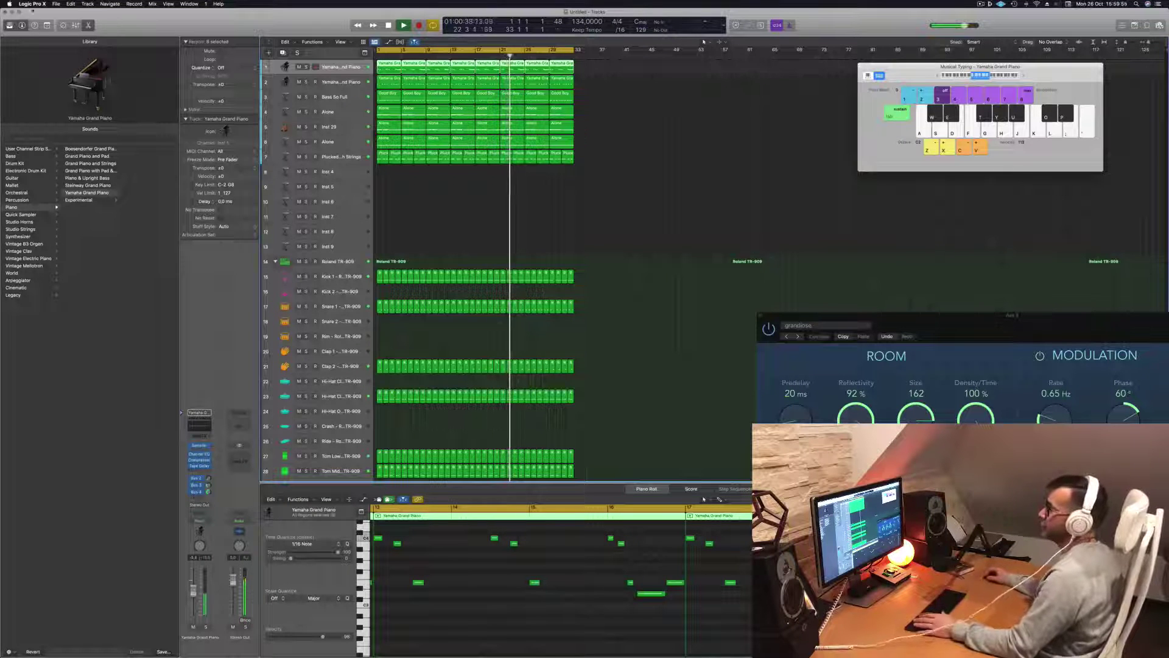
pyautogui.press('y')
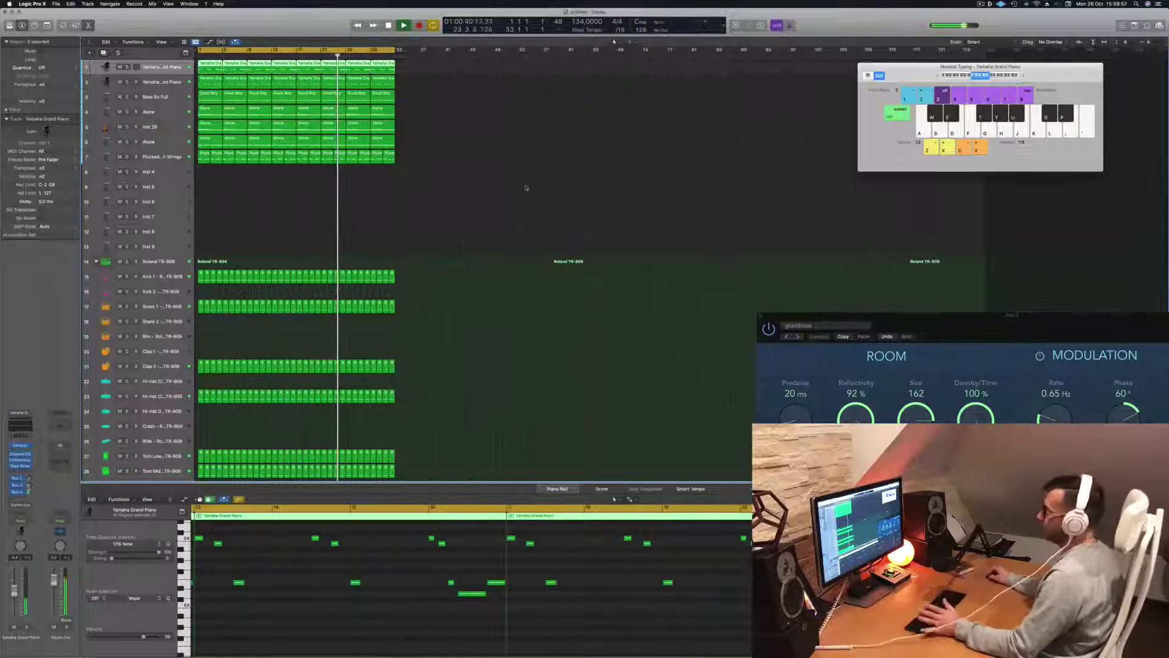
pyautogui.click(527, 187)
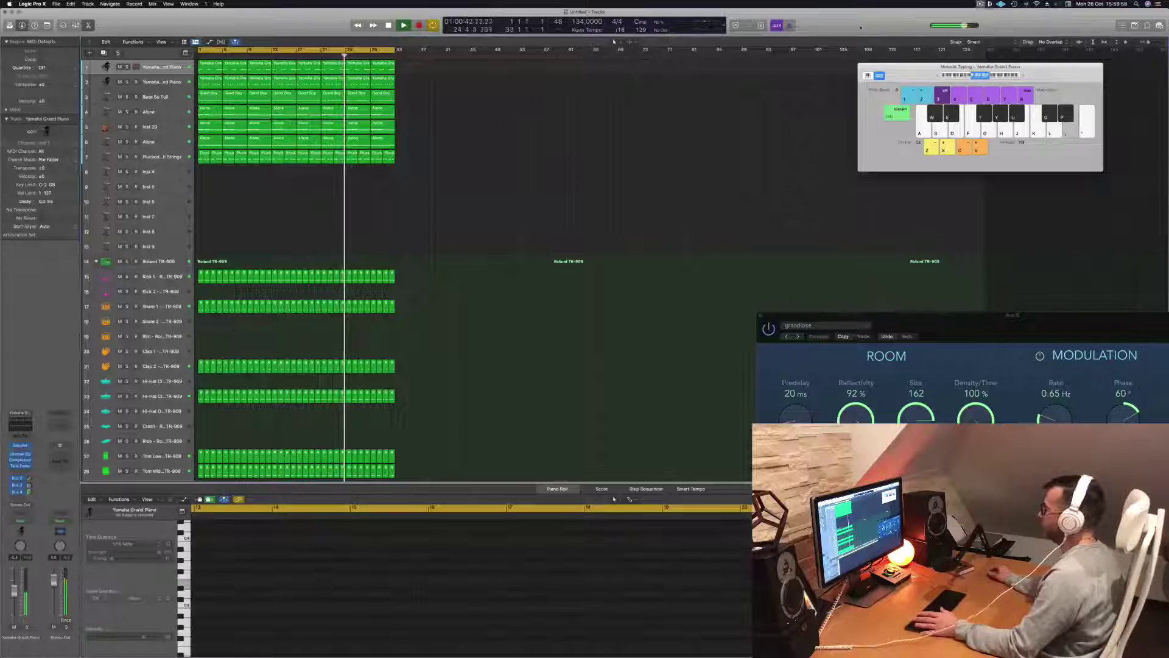